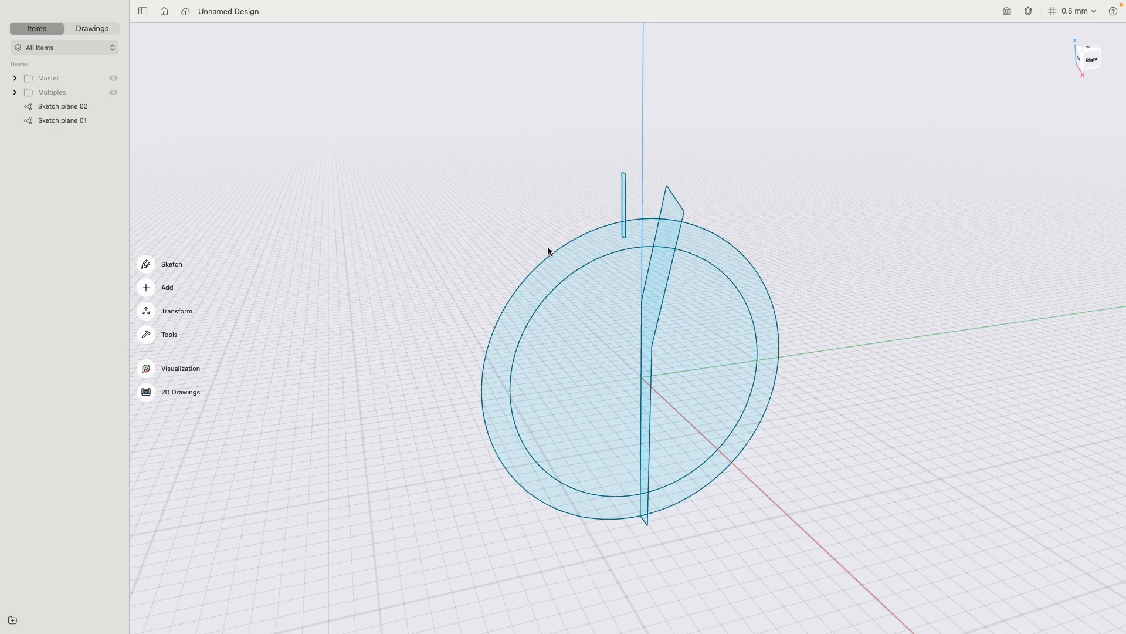
# - Show the Master and Multiples folders and hide Sketch plane 01 and Sketch plane 02
pyautogui.click(113, 78)
pyautogui.moveTo(465, 187)
pyautogui.mouseDown(button='right')
pyautogui.moveTo(453, 173)
pyautogui.moveTo(497, 190)
pyautogui.moveTo(708, 208)
pyautogui.moveTo(608, 254)
pyautogui.mouseUp(button='right')
pyautogui.click(113, 106)
pyautogui.click(114, 121)
pyautogui.click(113, 92)
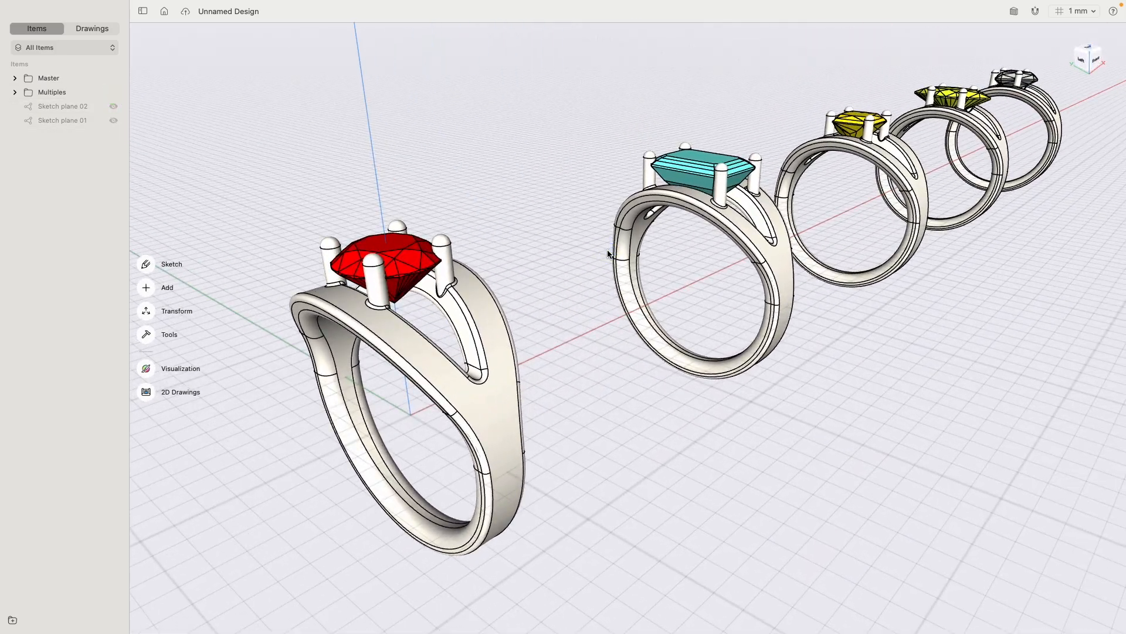
# - Open the saved design showing the five clustered gem rings and switch it to Visualization
pyautogui.click(164, 11)
pyautogui.click(470, 129)
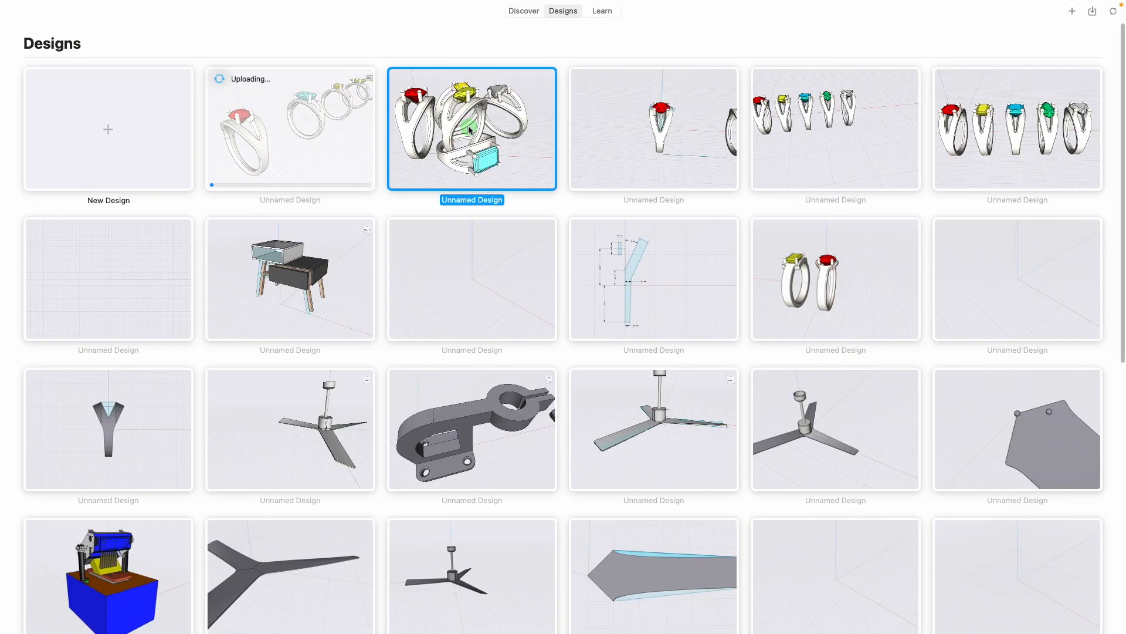
pyautogui.doubleClick(469, 128)
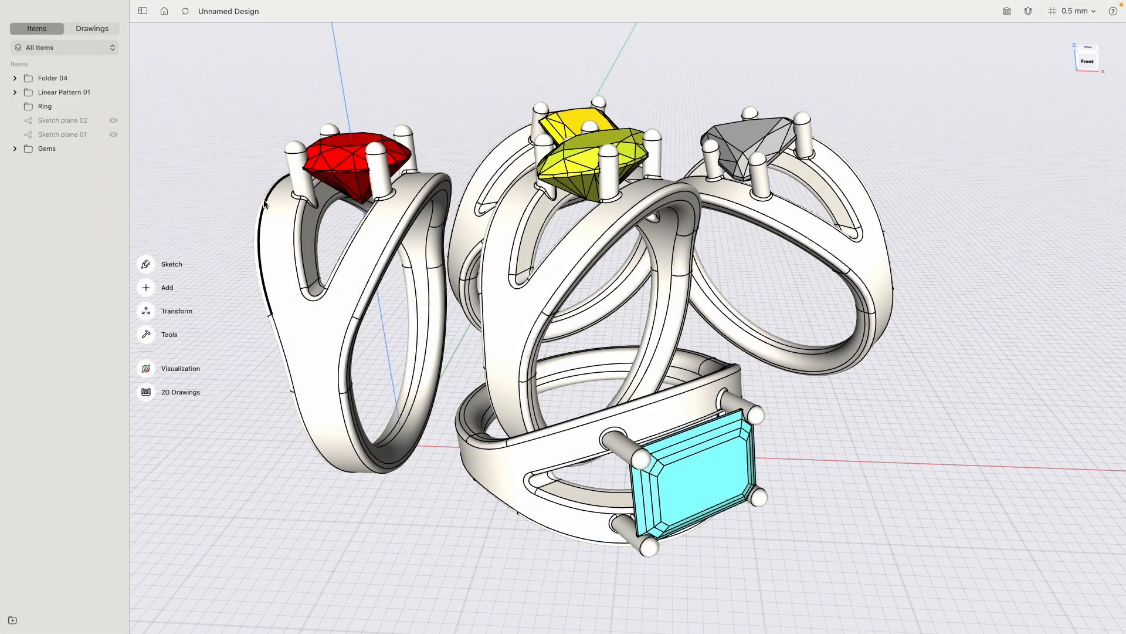
pyautogui.click(147, 369)
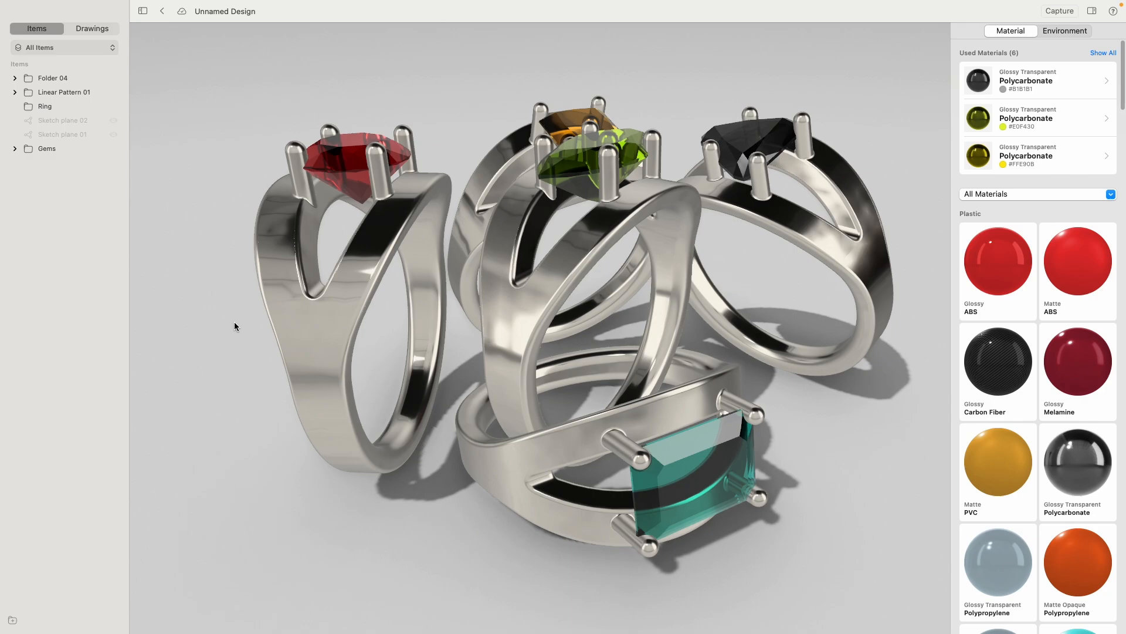
# - Set the rendering environment of the ring scene to Carousel 1
pyautogui.moveTo(226, 305)
pyautogui.mouseDown(button='right')
pyautogui.moveTo(231, 332)
pyautogui.moveTo(249, 328)
pyautogui.moveTo(241, 306)
pyautogui.mouseUp(button='right')
pyautogui.click(1064, 30)
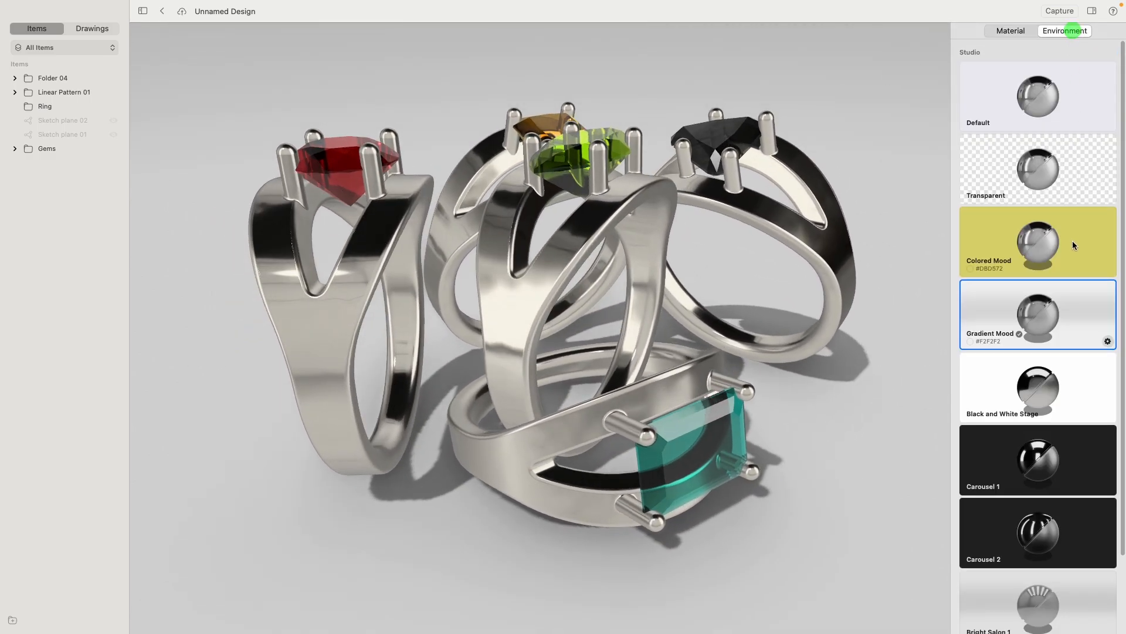
pyautogui.scroll(-3, 1063, 374)
pyautogui.click(1064, 373)
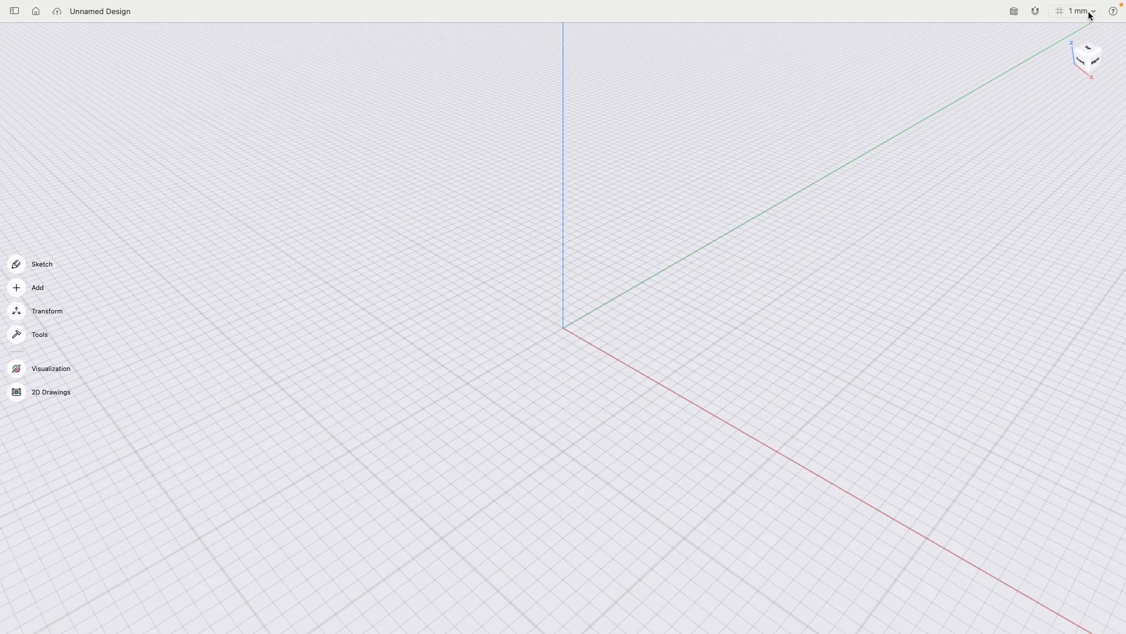
# - Check the measurement unit and snapping settings of the empty design
pyautogui.click(1088, 11)
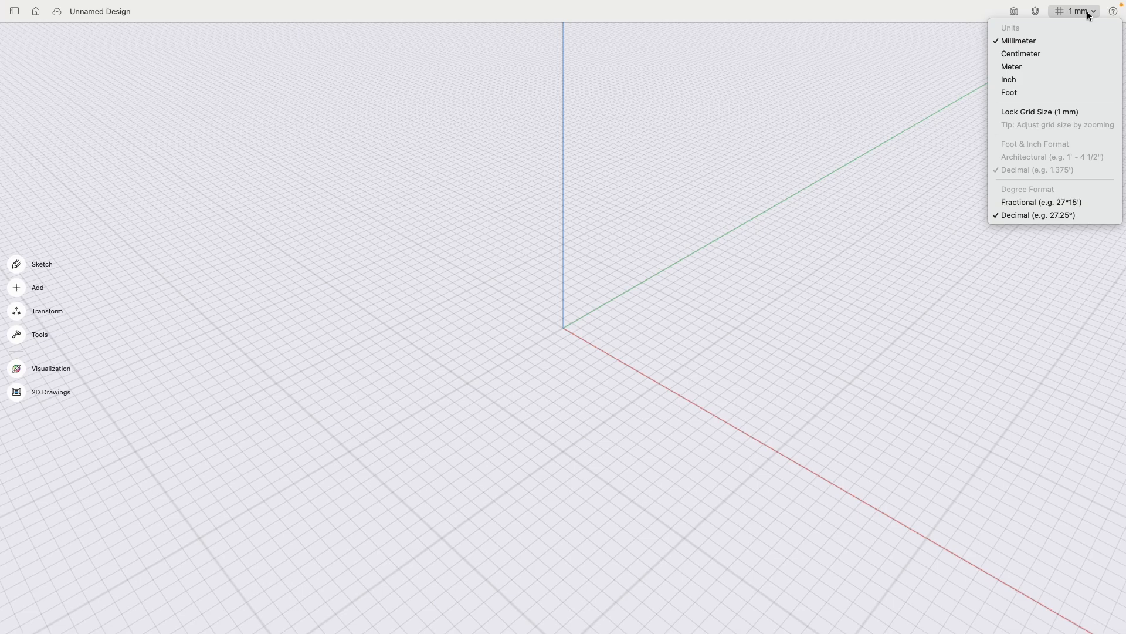
pyautogui.click(1036, 11)
pyautogui.click(1036, 12)
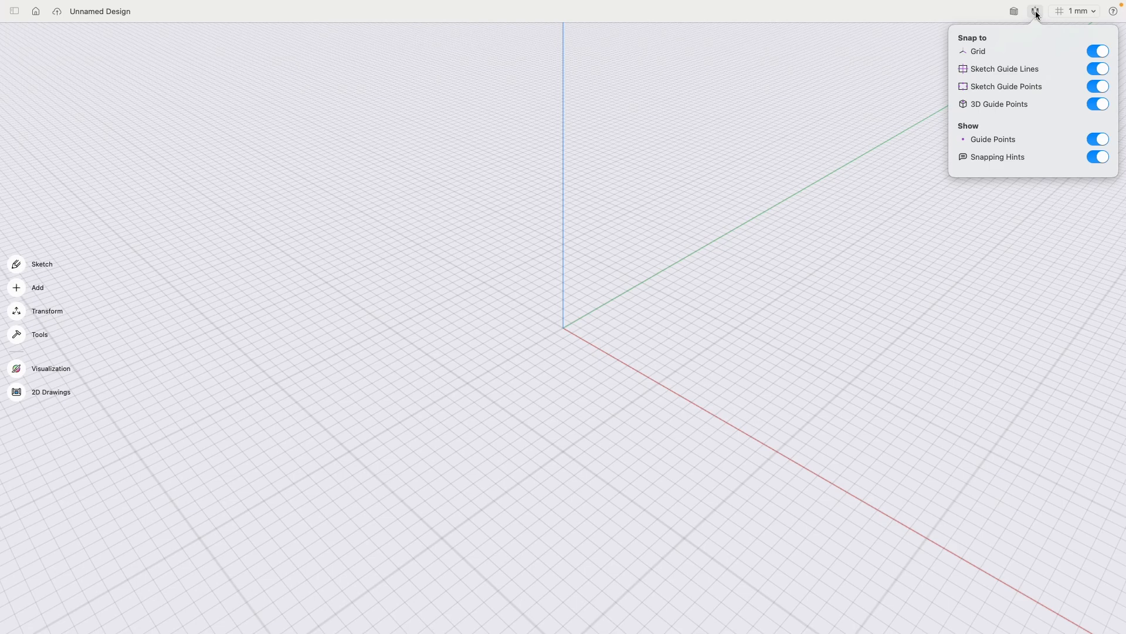
pyautogui.click(1036, 12)
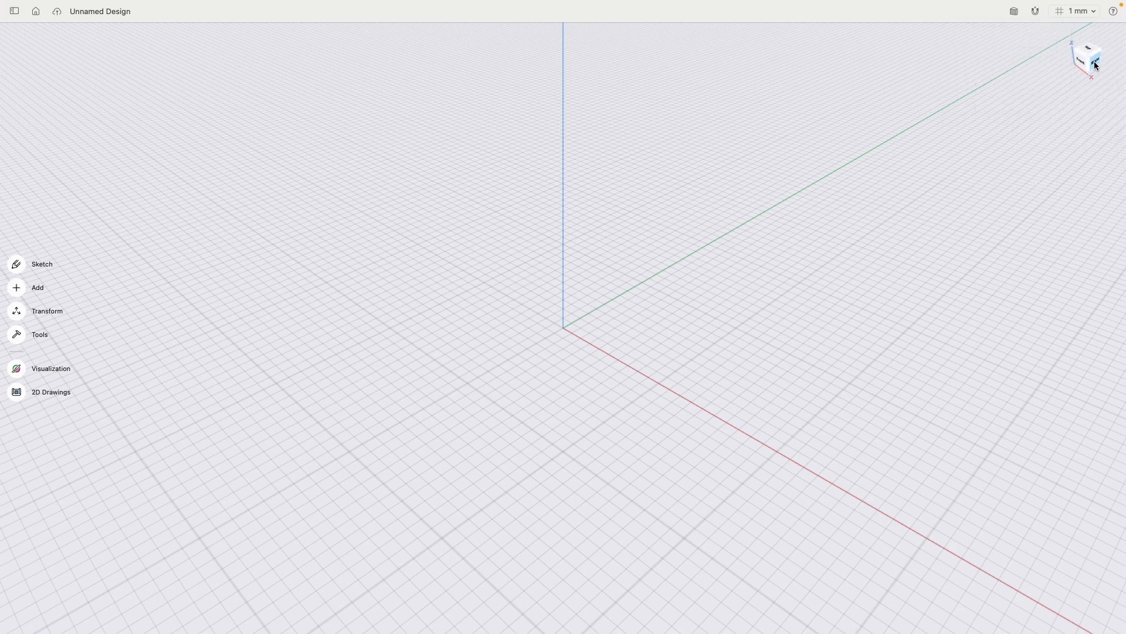
# - Sketch two concentric circles of 10 mm and 12 mm diameter, centred on the origin, in the Right view
pyautogui.click(1094, 61)
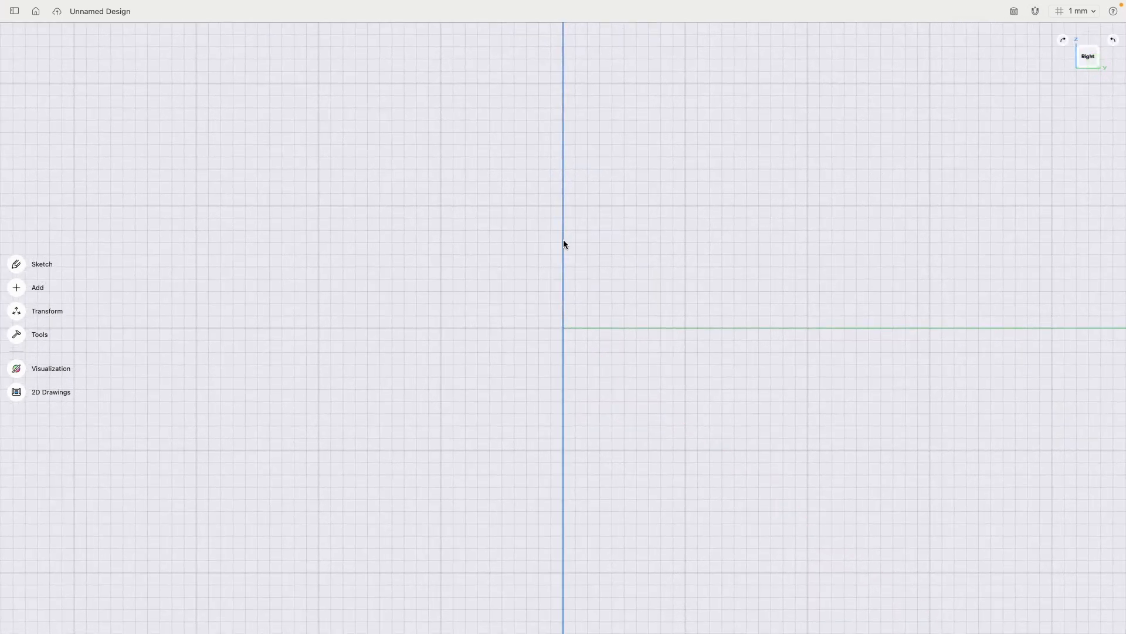
pyautogui.click(16, 265)
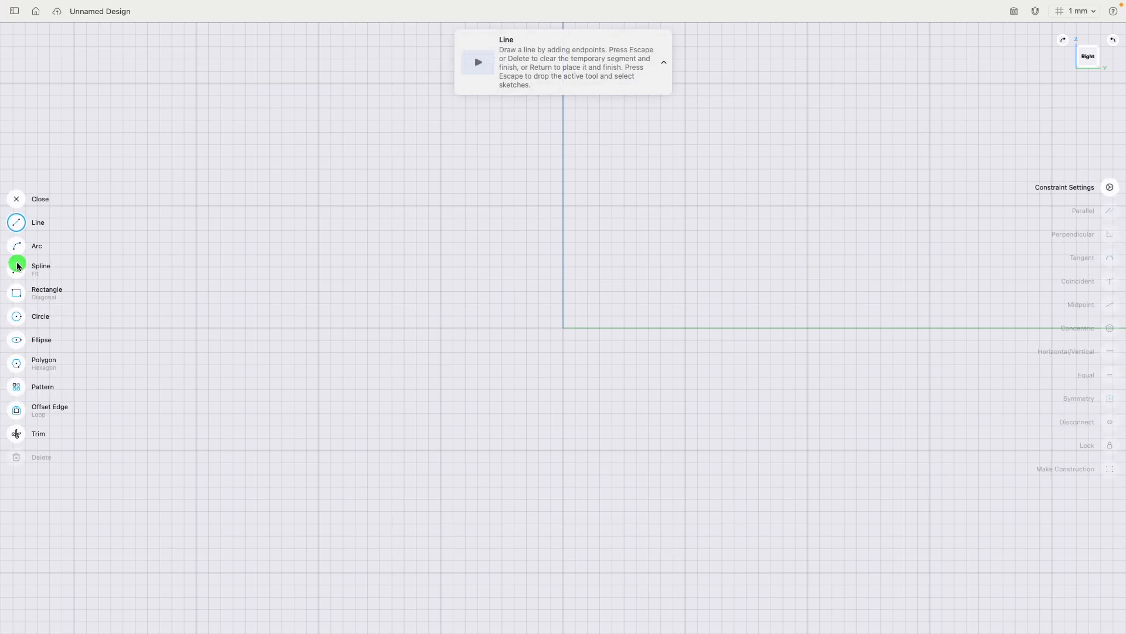
pyautogui.click(16, 318)
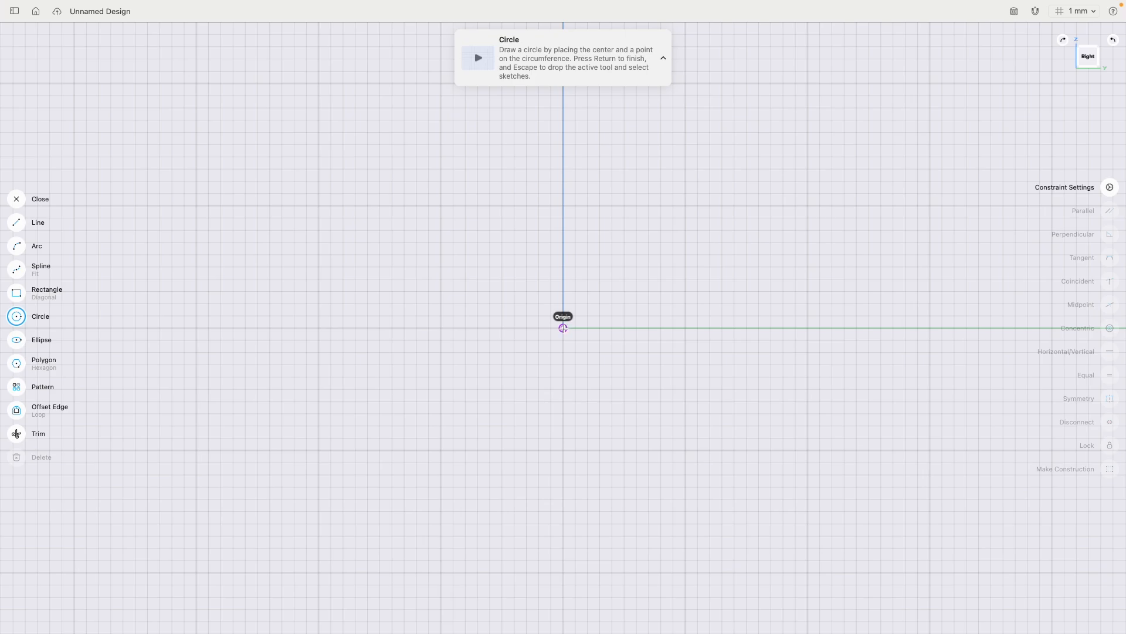
pyautogui.click(564, 328)
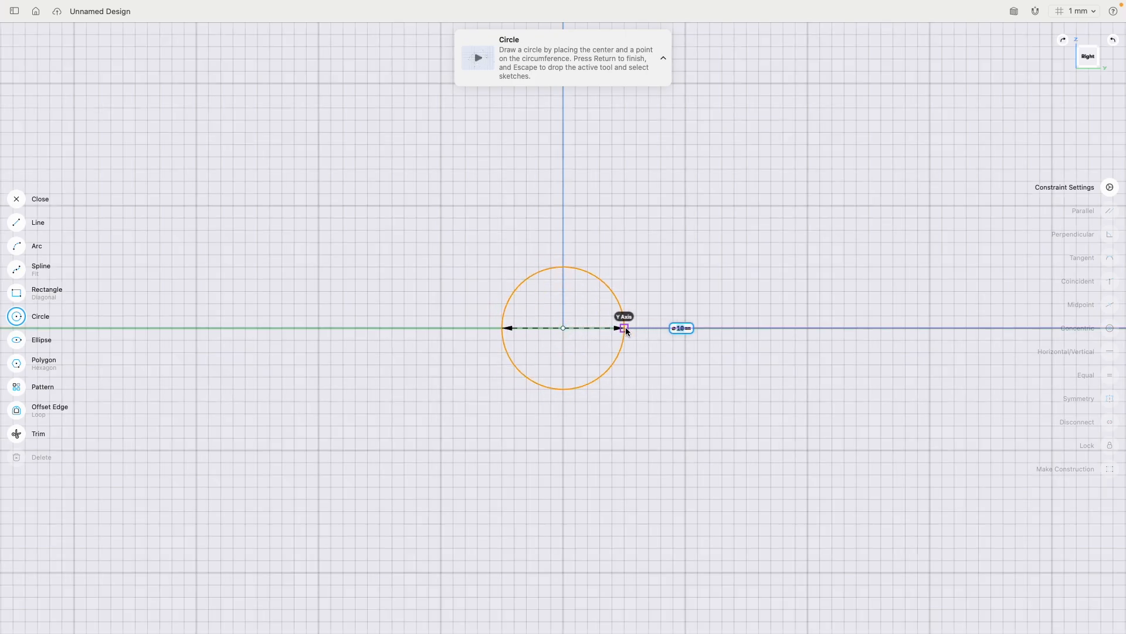
pyautogui.click(625, 326)
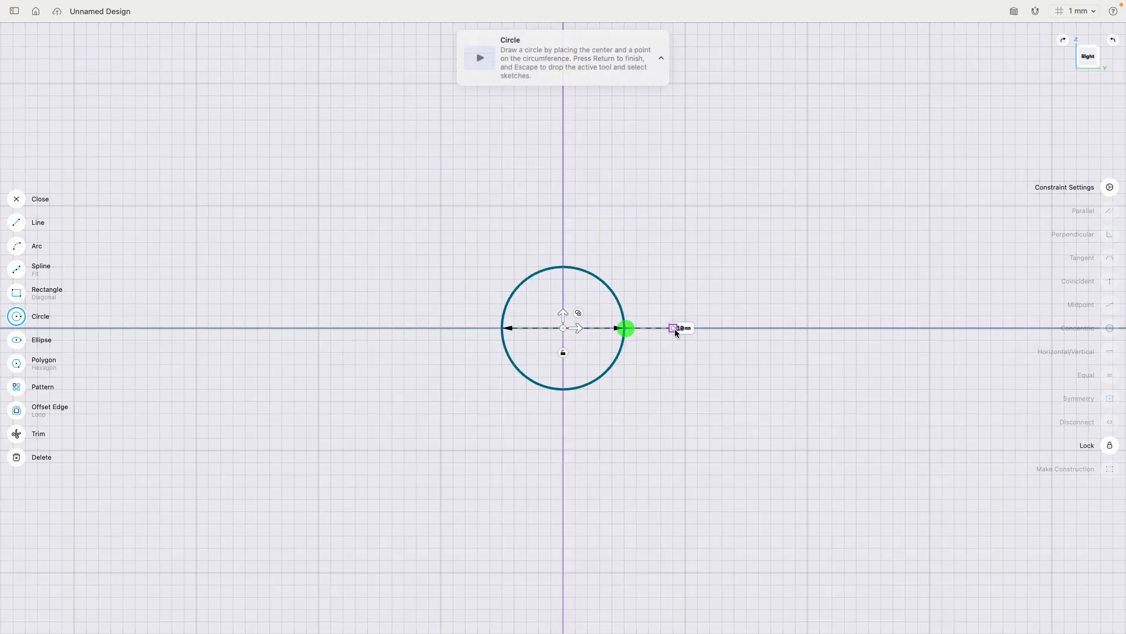
pyautogui.click(563, 329)
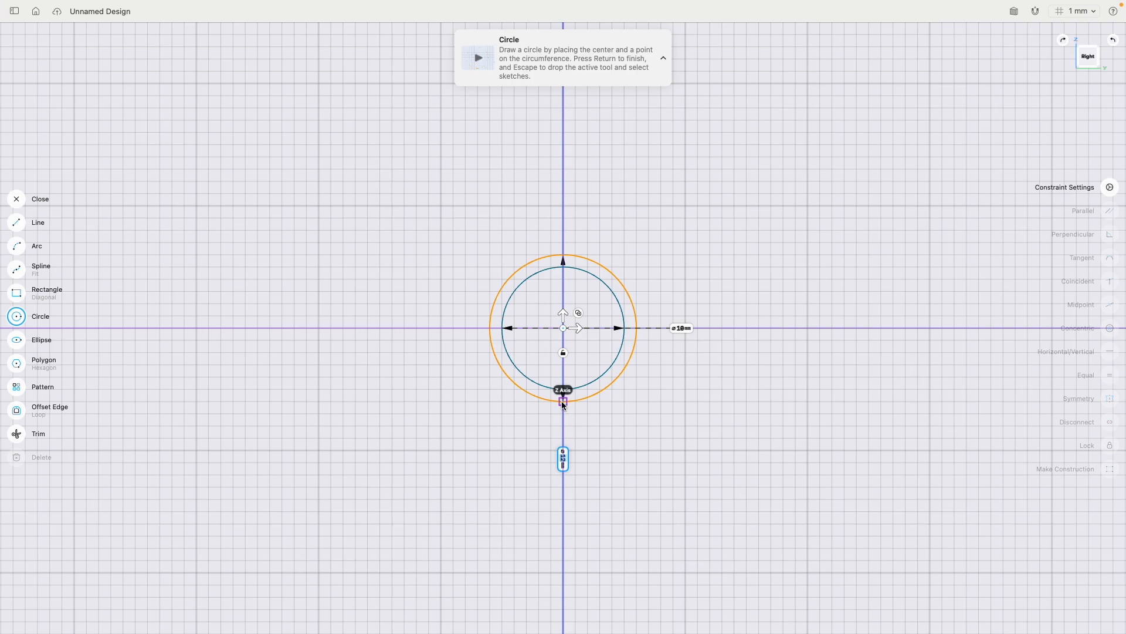
pyautogui.click(563, 402)
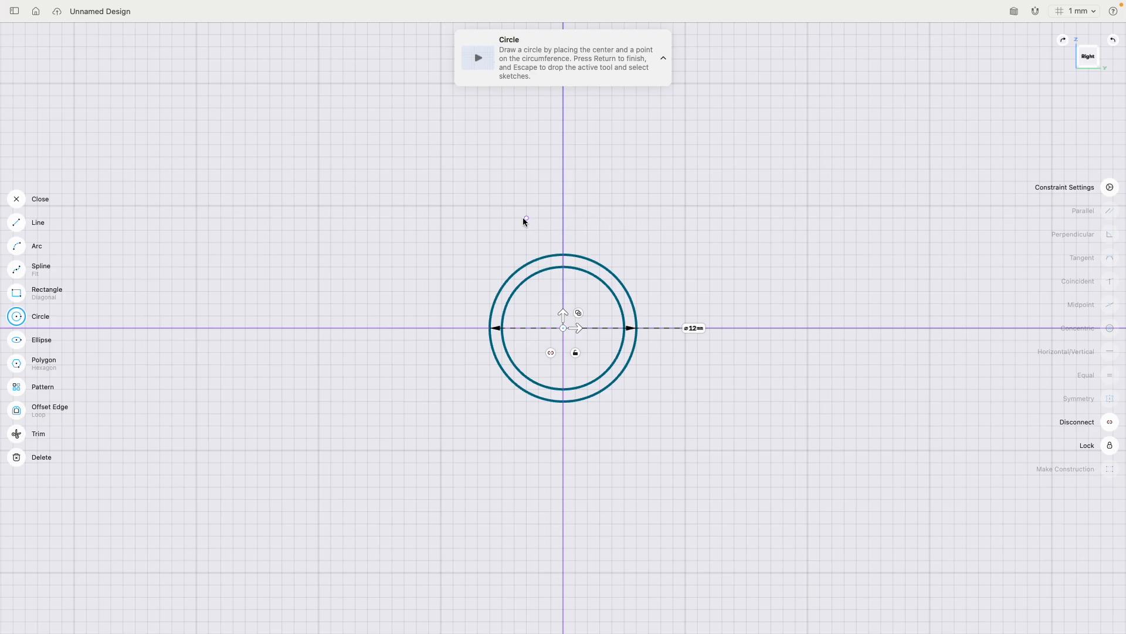
pyautogui.click(17, 199)
pyautogui.moveTo(508, 178); pyautogui.dragTo(624, 272, button='right')
pyautogui.scroll(5, 571, 343)
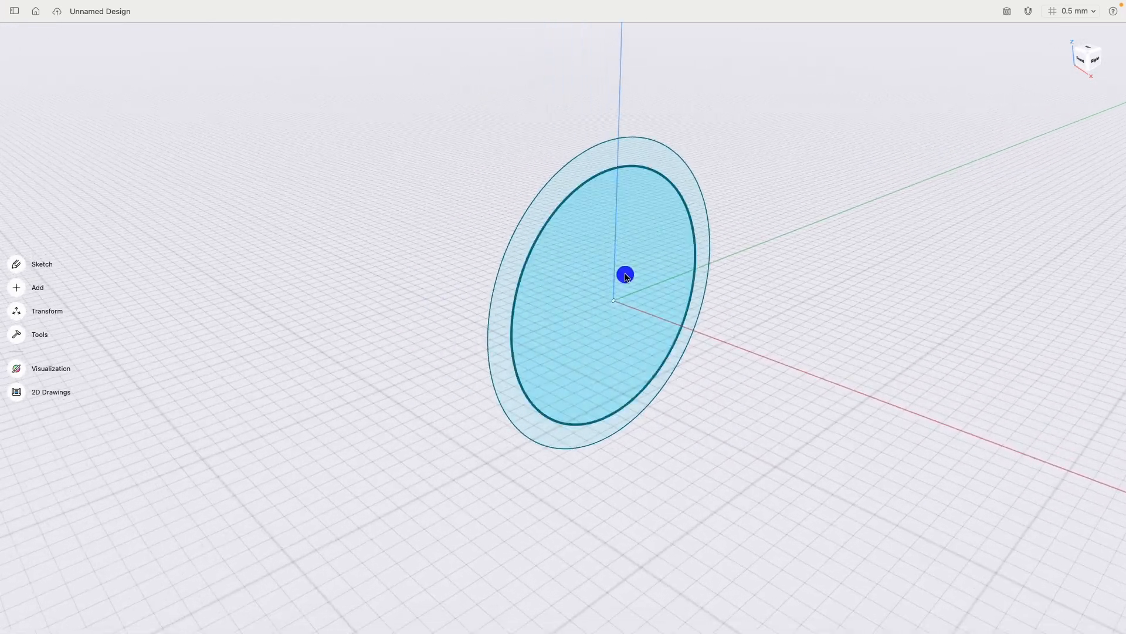
pyautogui.click(669, 155)
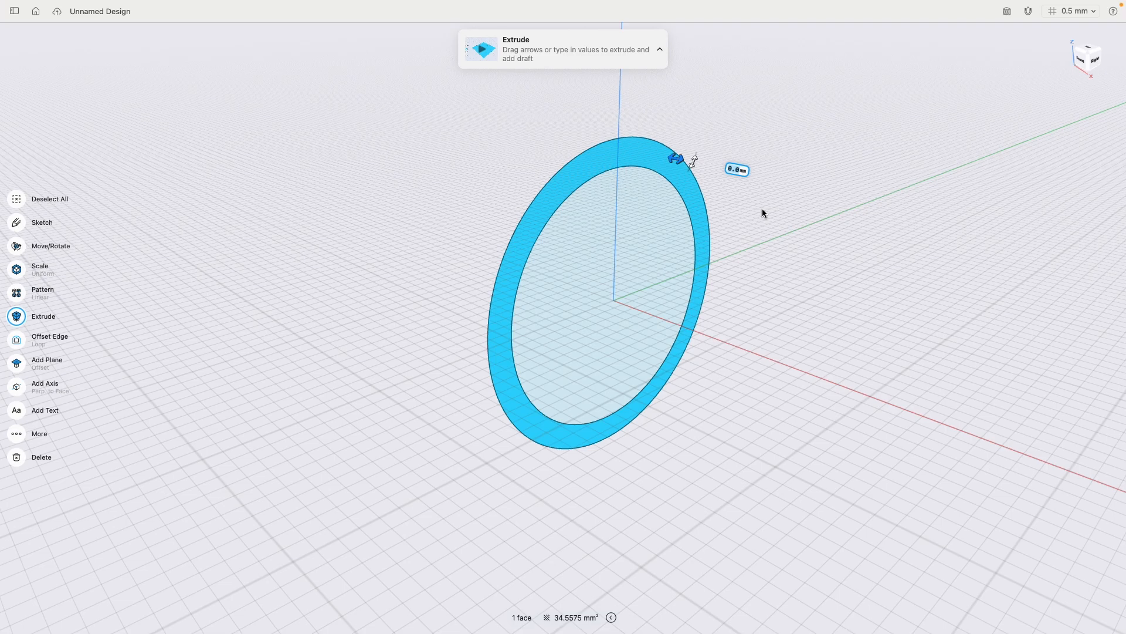
pyautogui.click(867, 170)
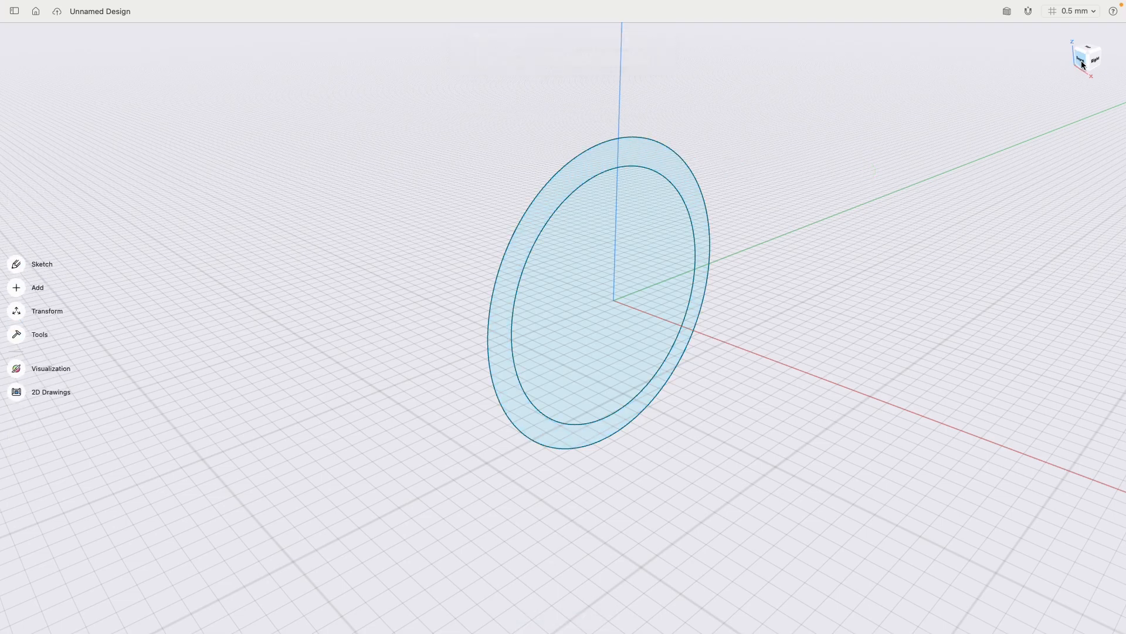
# - Start a Front view profile from the origin with lines 6 mm straight down, 1 mm sideways and about 6.7 mm slanting upward
pyautogui.click(1082, 64)
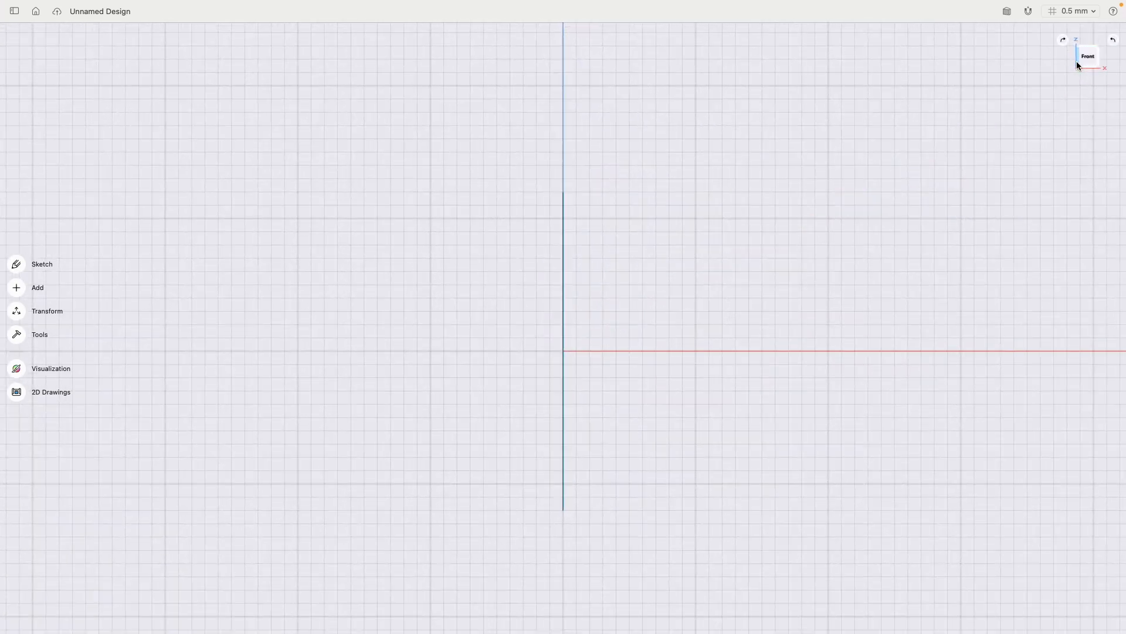
pyautogui.click(14, 265)
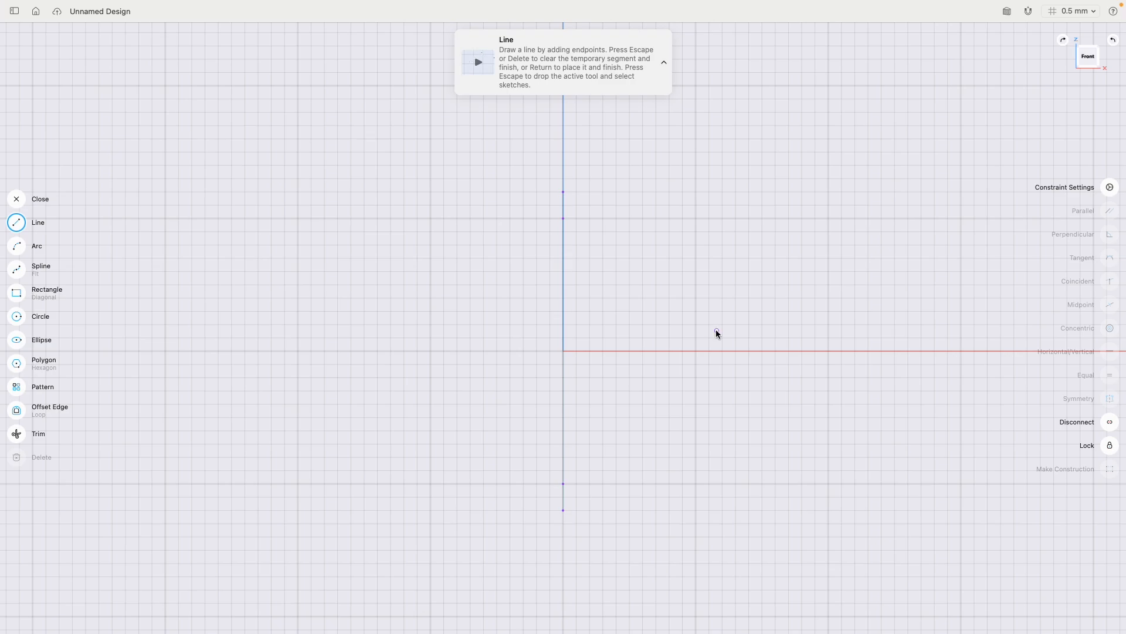
pyautogui.click(564, 351)
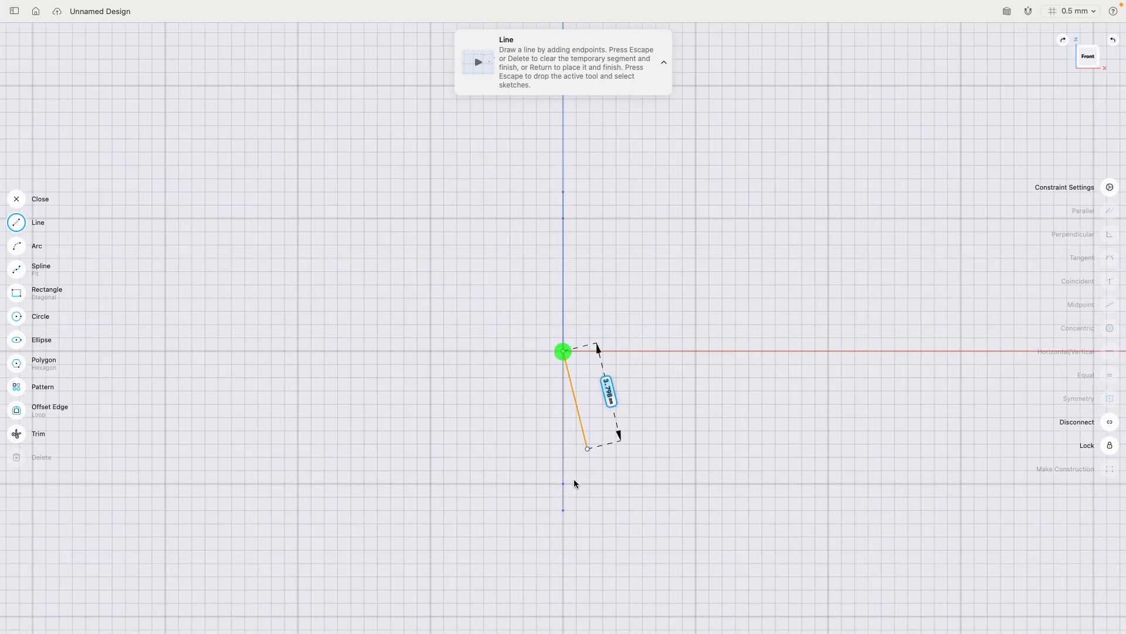
pyautogui.click(564, 509)
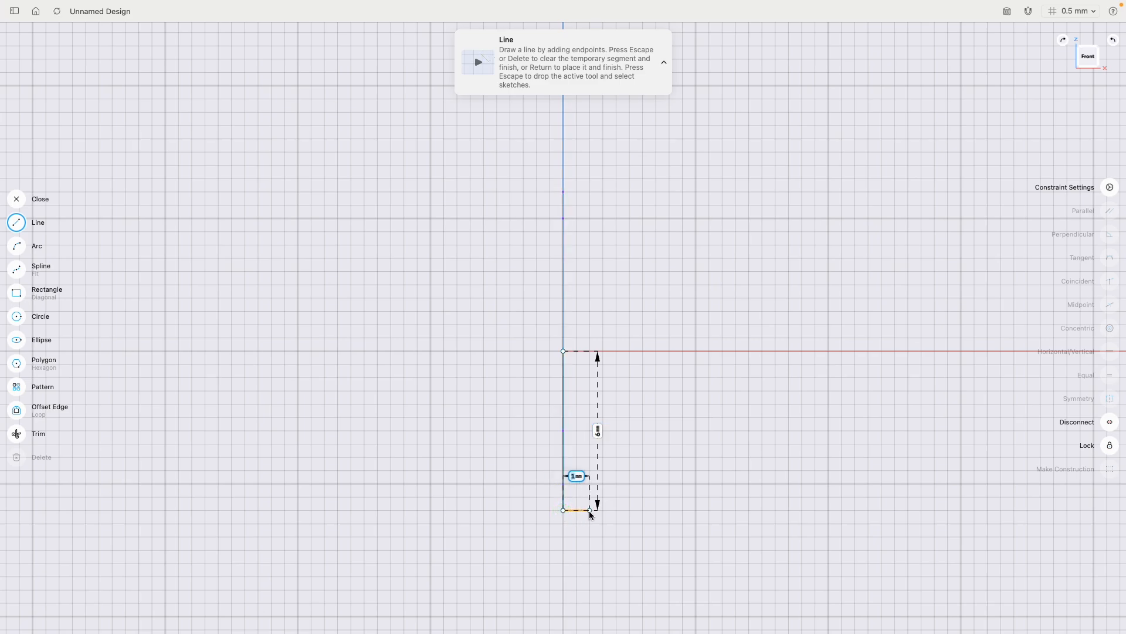
pyautogui.click(590, 510)
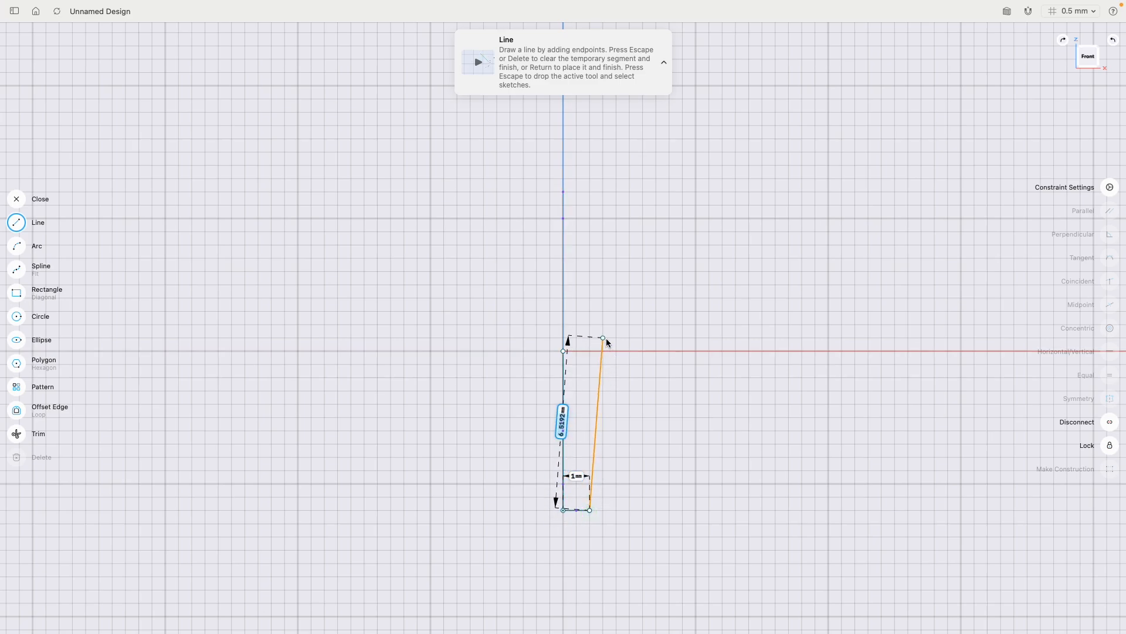
pyautogui.click(607, 332)
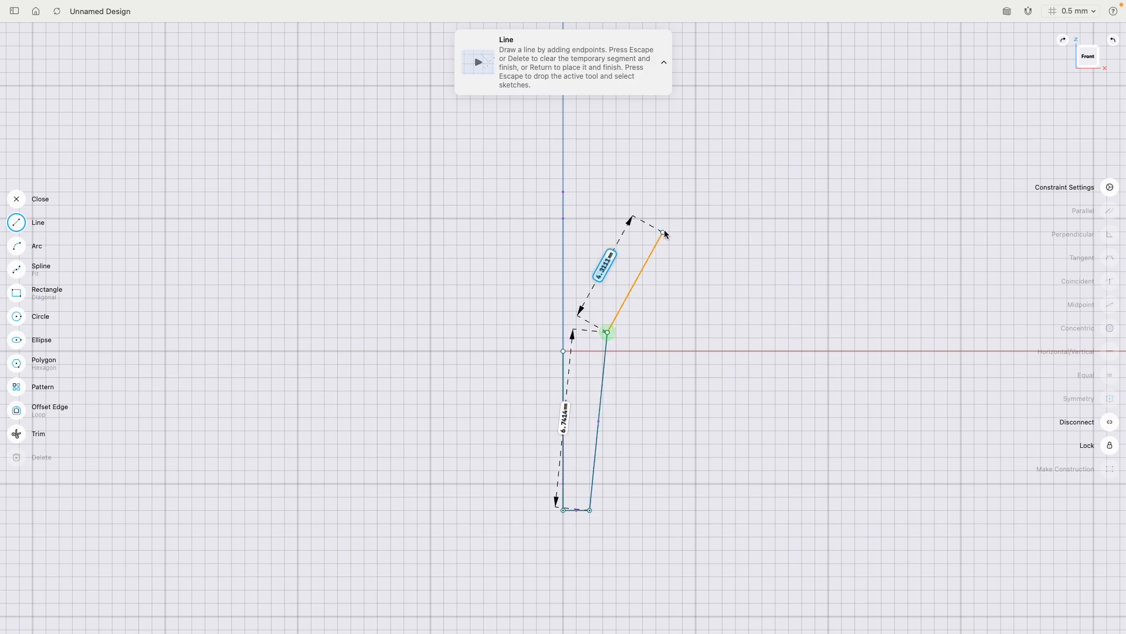
# - Complete the profile with a slanted line of about 5.8 mm, a 2.5 mm end, a 5 mm return and a 3 mm line to the origin
pyautogui.click(696, 206)
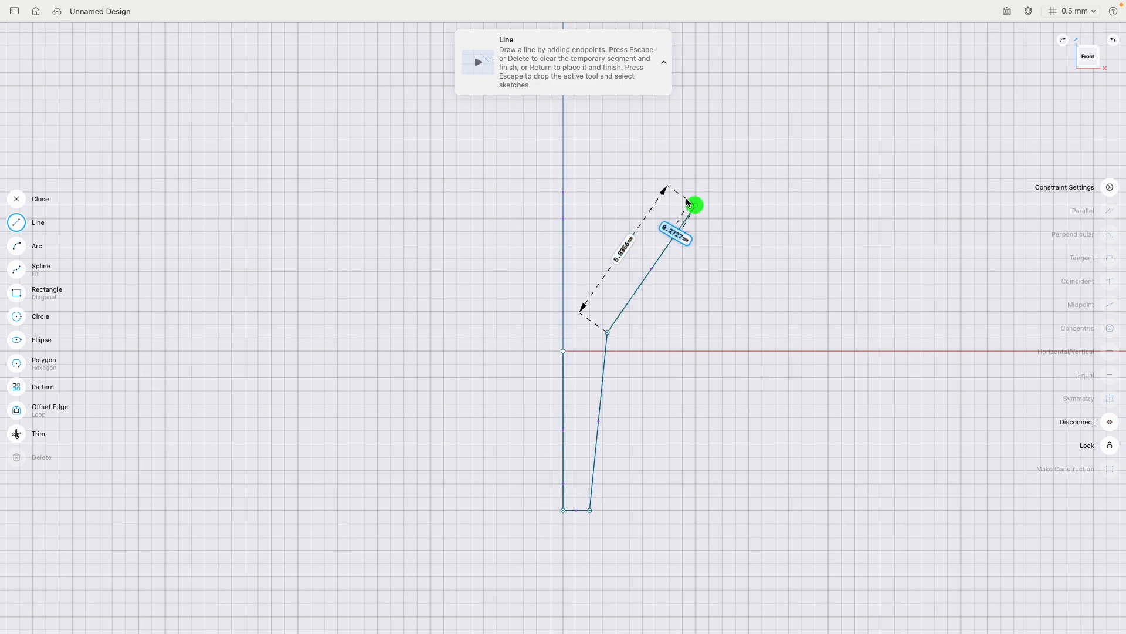
pyautogui.click(645, 170)
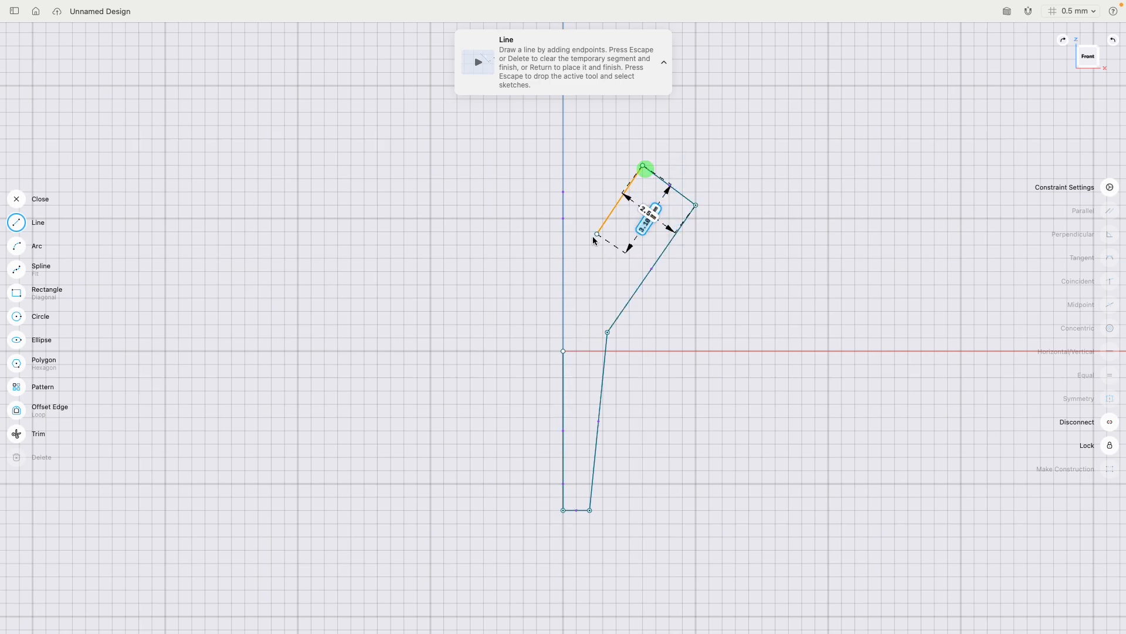
pyautogui.click(563, 272)
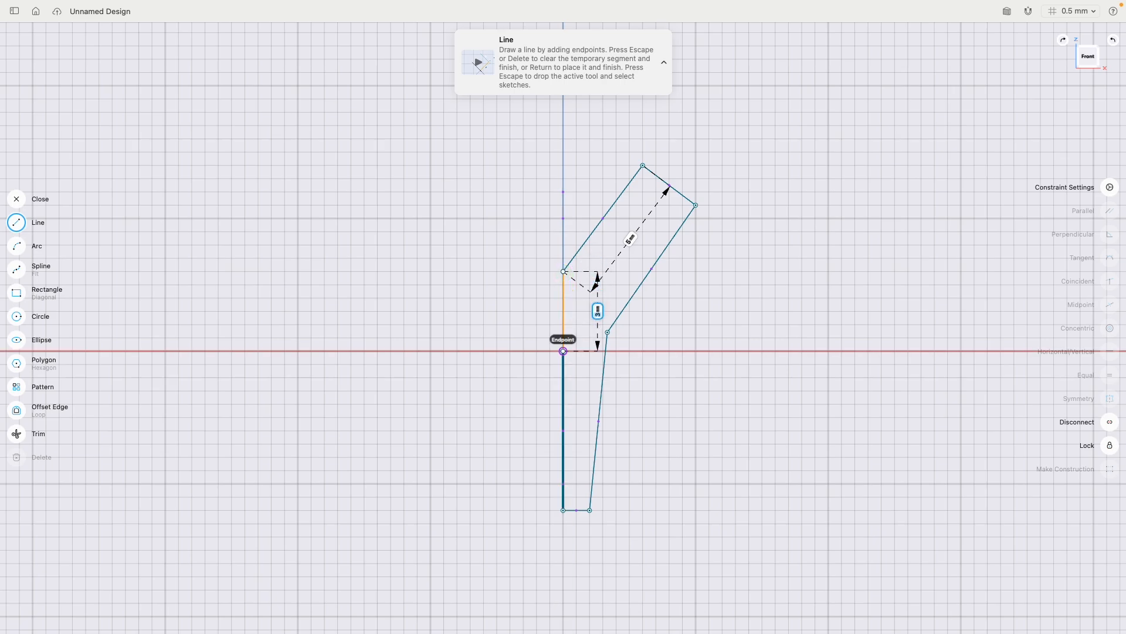
pyautogui.click(564, 350)
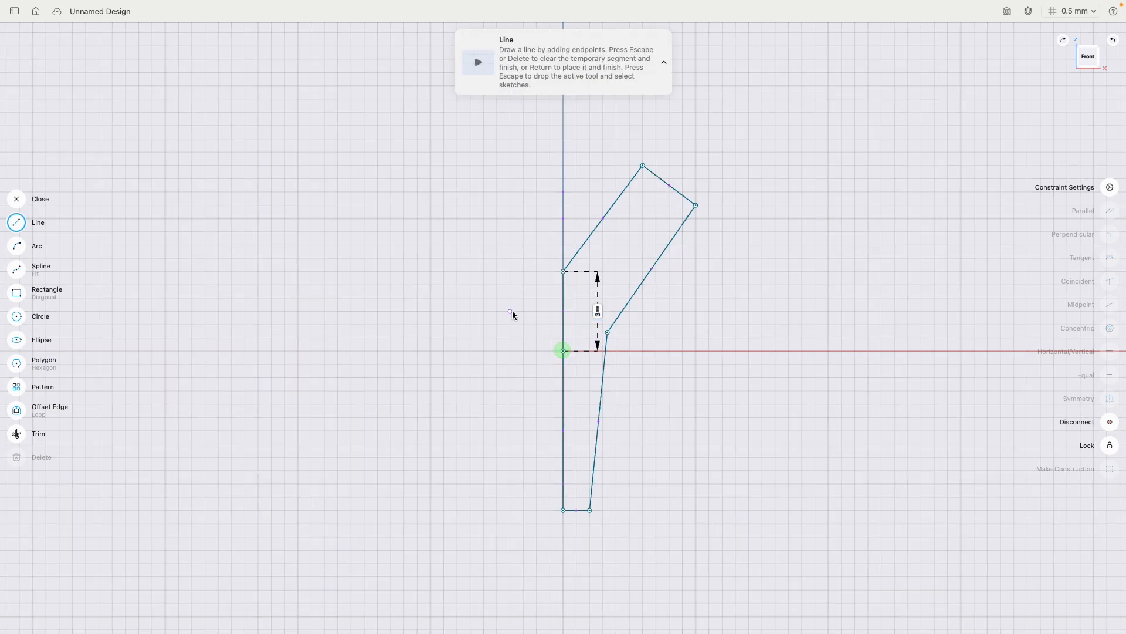
pyautogui.press('Escape')
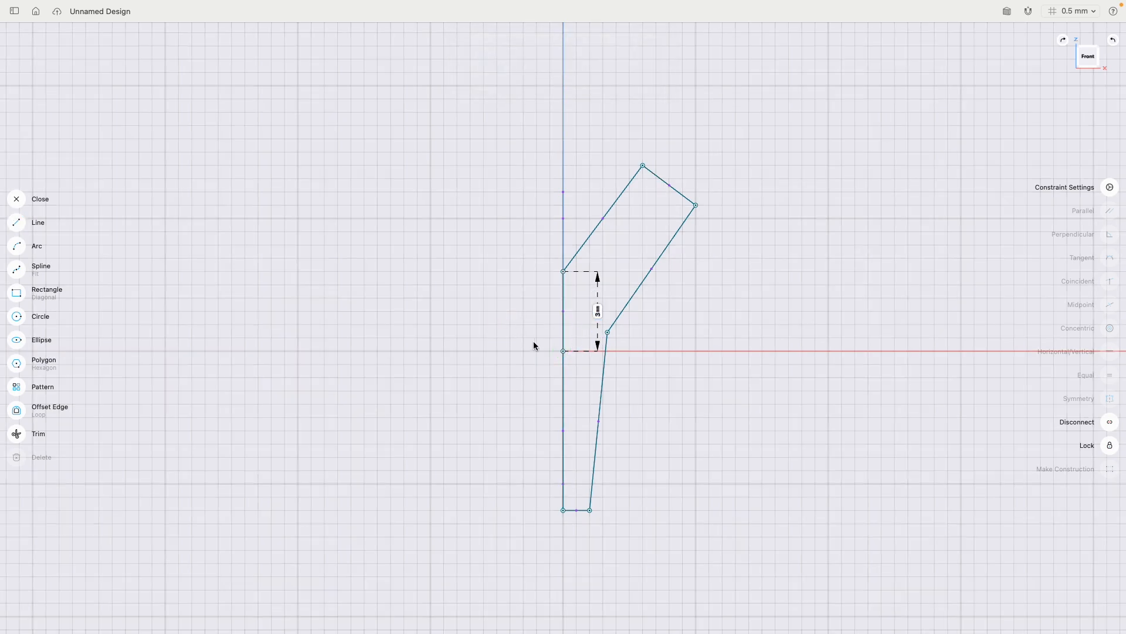
# - Lock the profile's point at the origin and apply Horizontal/Vertical constraints to its two vertical edges and its bottom edge
pyautogui.click(563, 350)
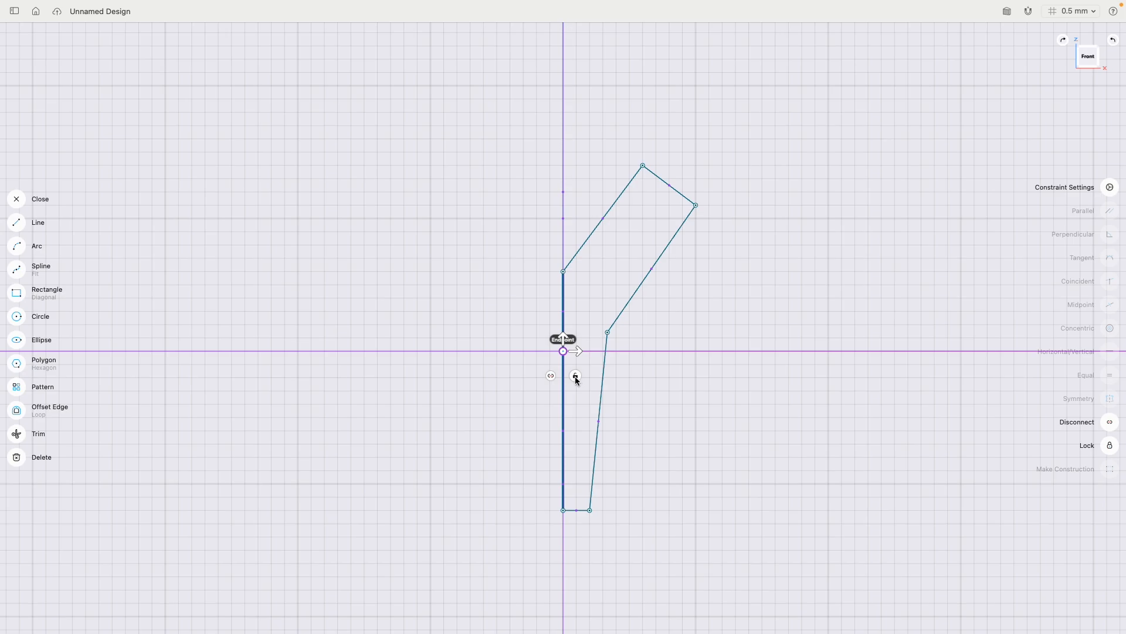
pyautogui.click(576, 378)
pyautogui.click(563, 309)
pyautogui.click(564, 370)
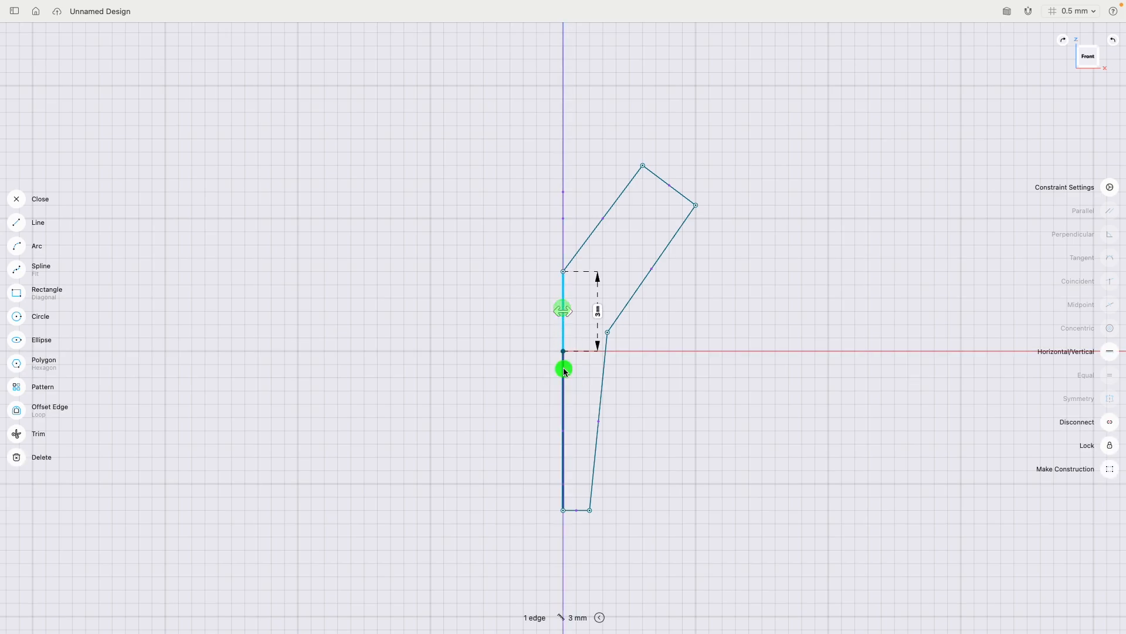
pyautogui.click(574, 510)
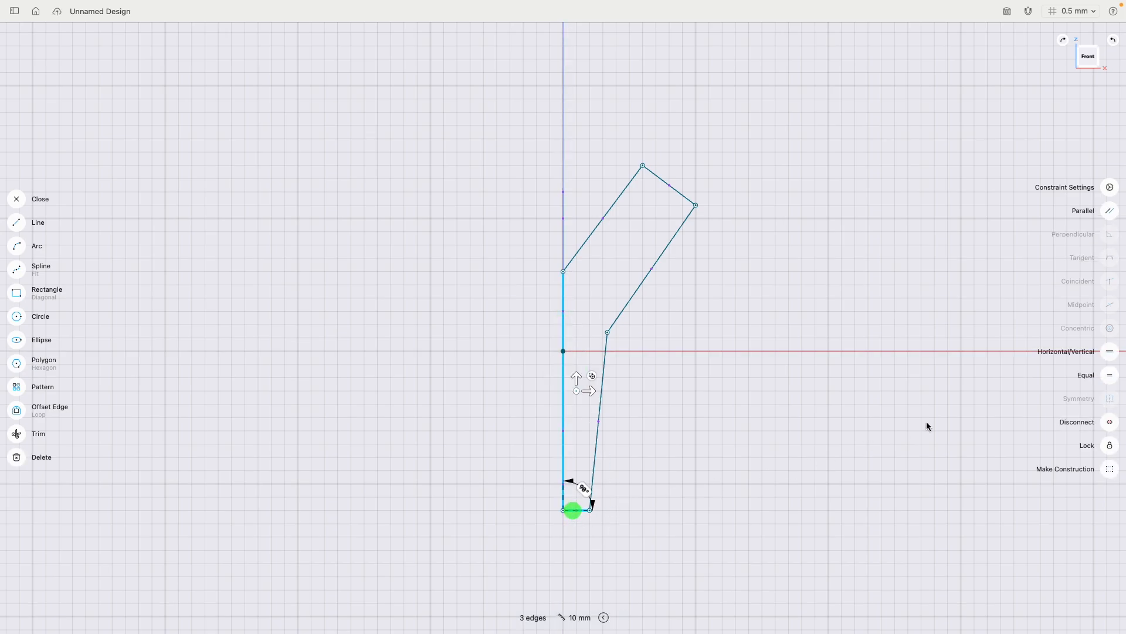
pyautogui.click(1108, 352)
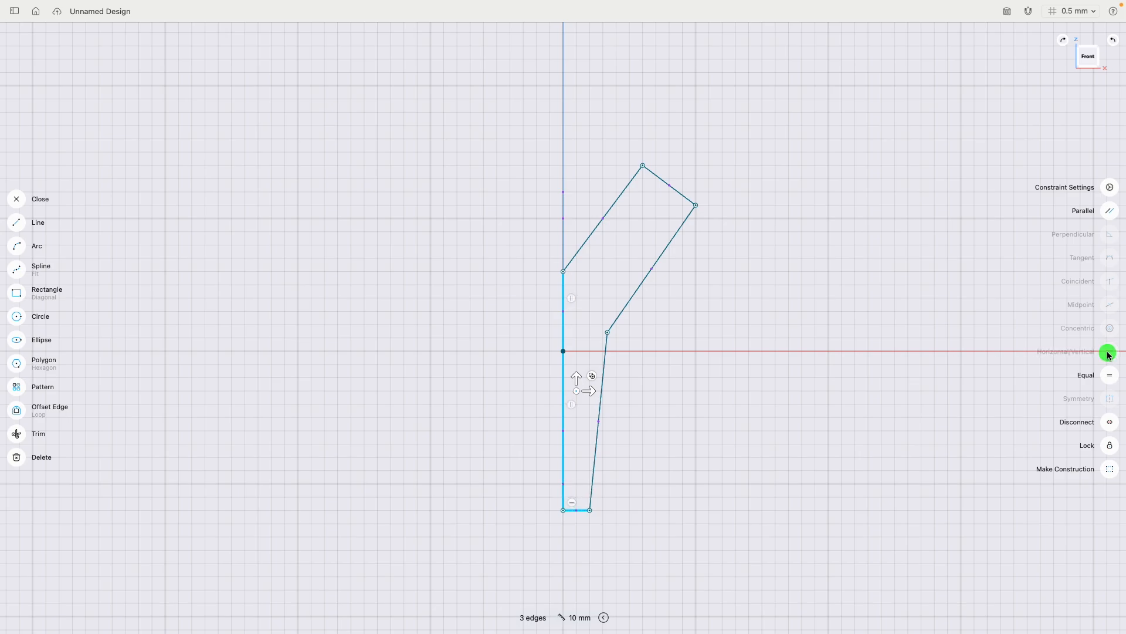
pyautogui.click(486, 337)
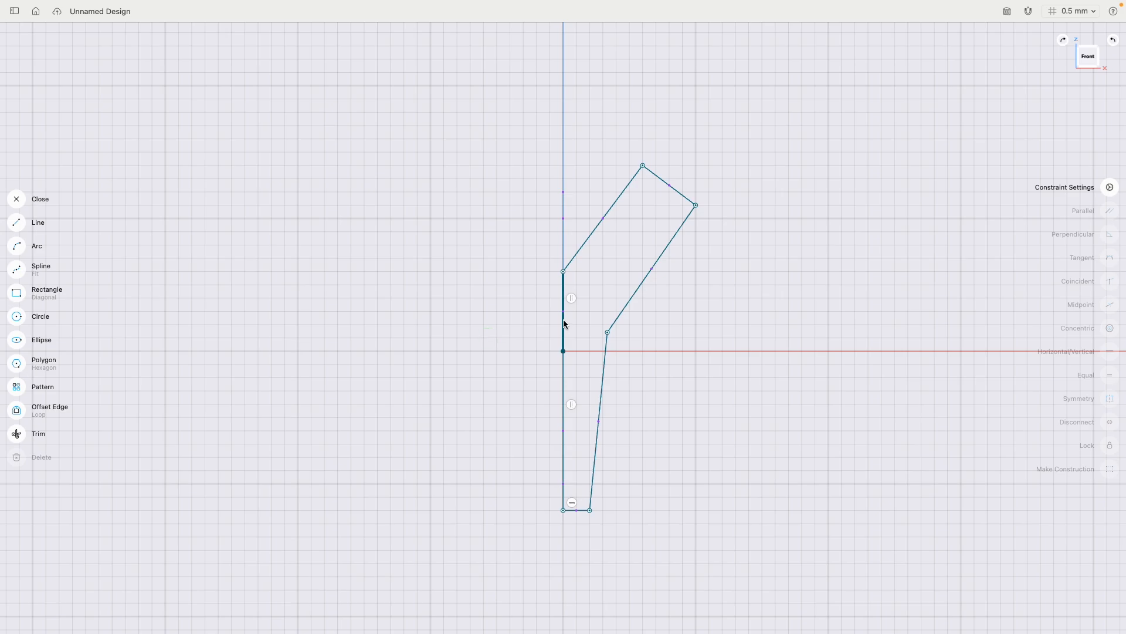
# - Lock the lengths of the upper and lower vertical edges at 3 mm and 6 mm, placing both dimensions outside the profile
pyautogui.click(564, 322)
pyautogui.click(599, 314)
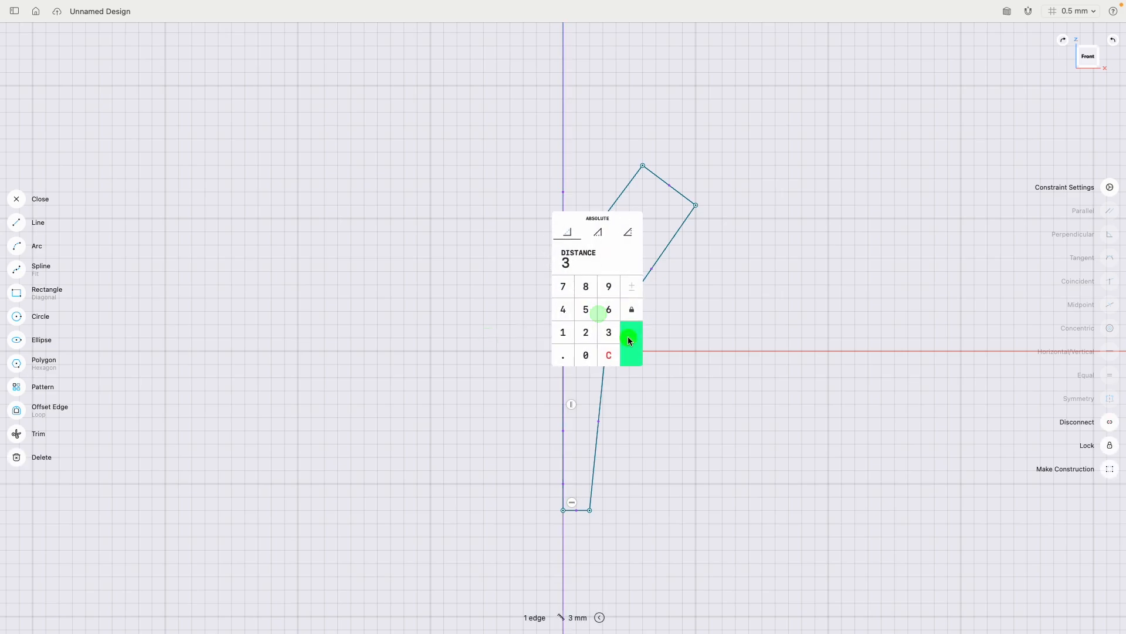
pyautogui.click(627, 336)
pyautogui.moveTo(592, 311); pyautogui.dragTo(514, 311)
pyautogui.click(564, 397)
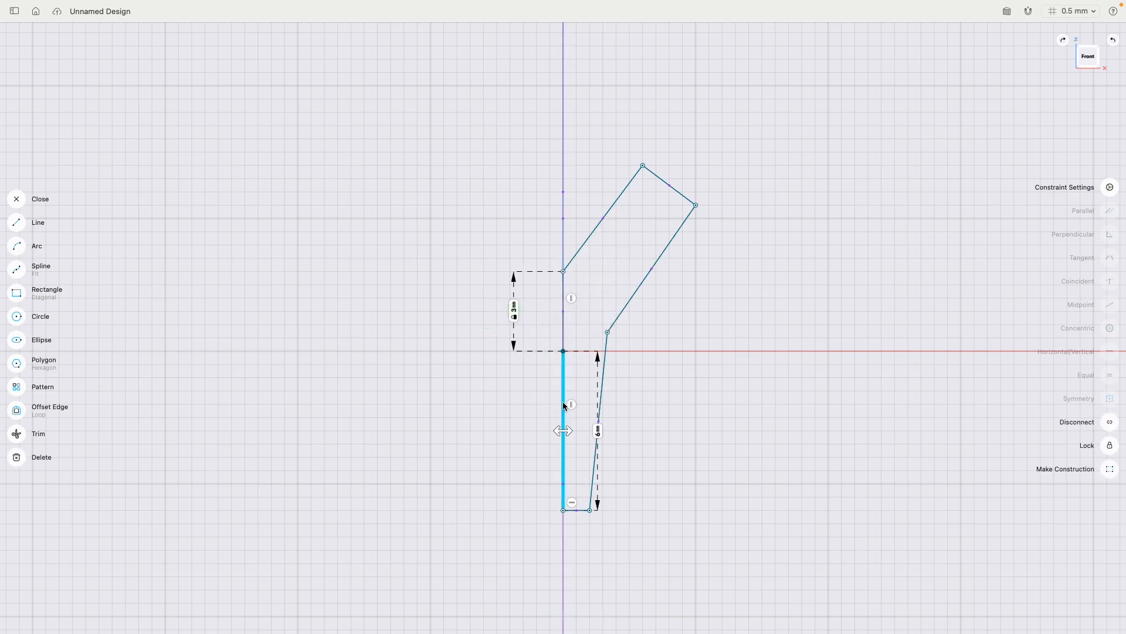
pyautogui.moveTo(597, 430); pyautogui.dragTo(507, 432)
pyautogui.click(507, 429)
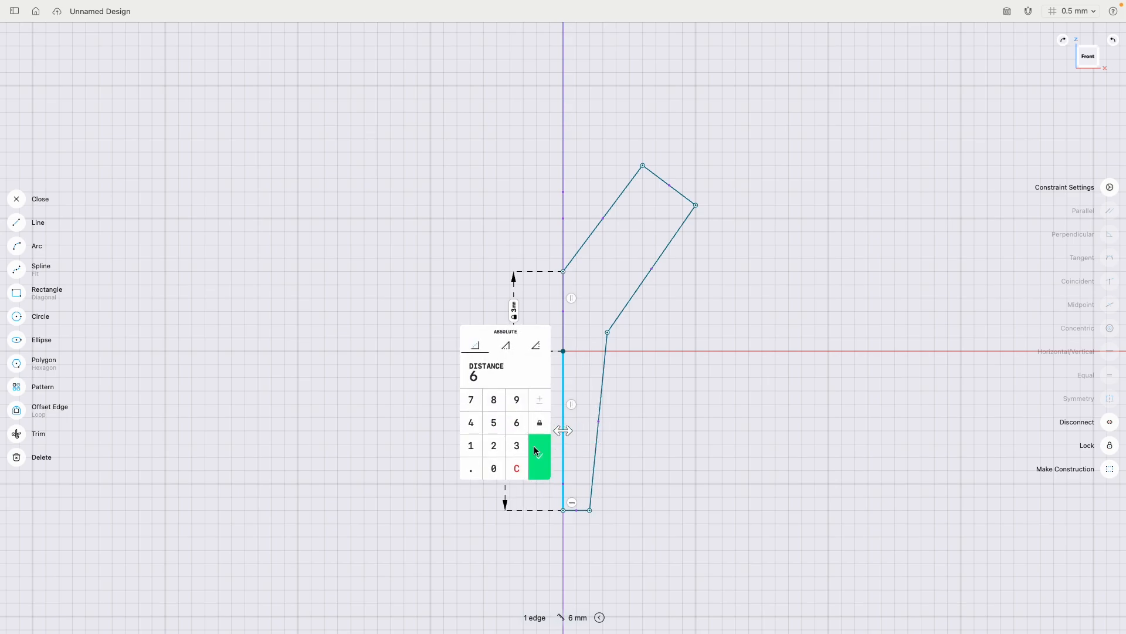
pyautogui.click(539, 454)
# - Set the length of the profile's short bottom edge to 0.75 mm
pyautogui.click(580, 511)
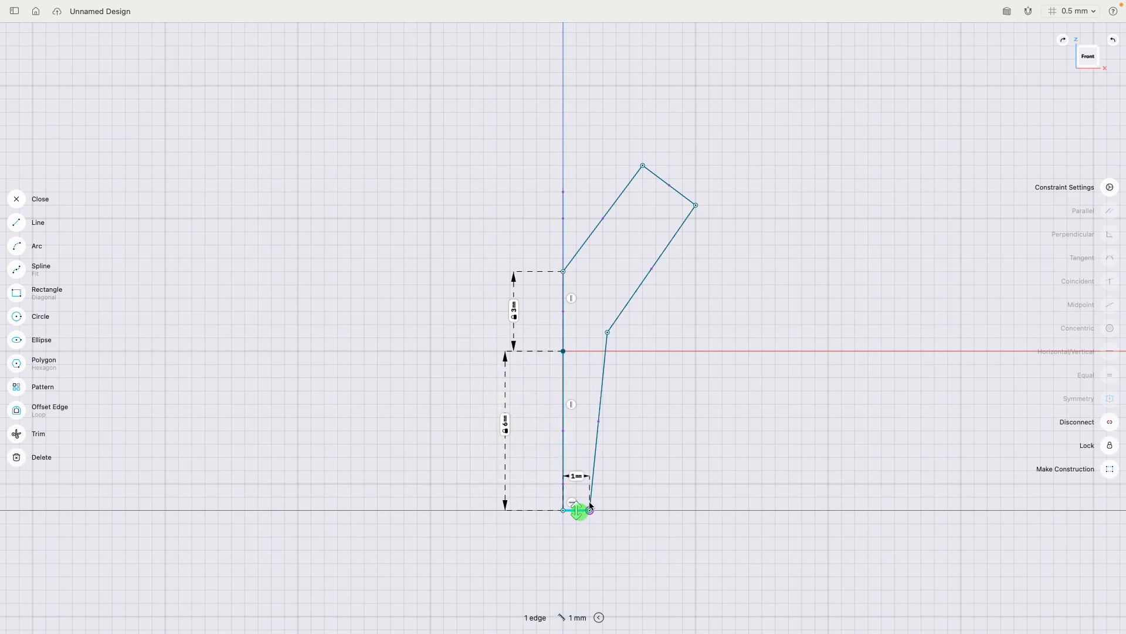
pyautogui.click(575, 476)
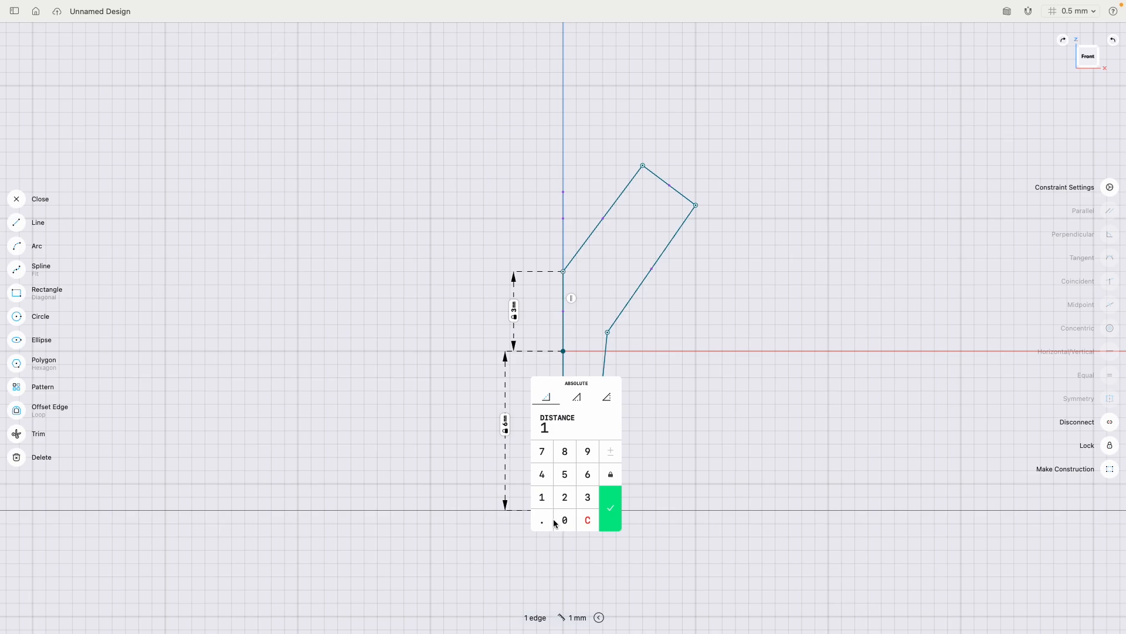
pyautogui.click(565, 520)
pyautogui.click(545, 520)
pyautogui.click(542, 451)
pyautogui.click(565, 474)
pyautogui.click(613, 508)
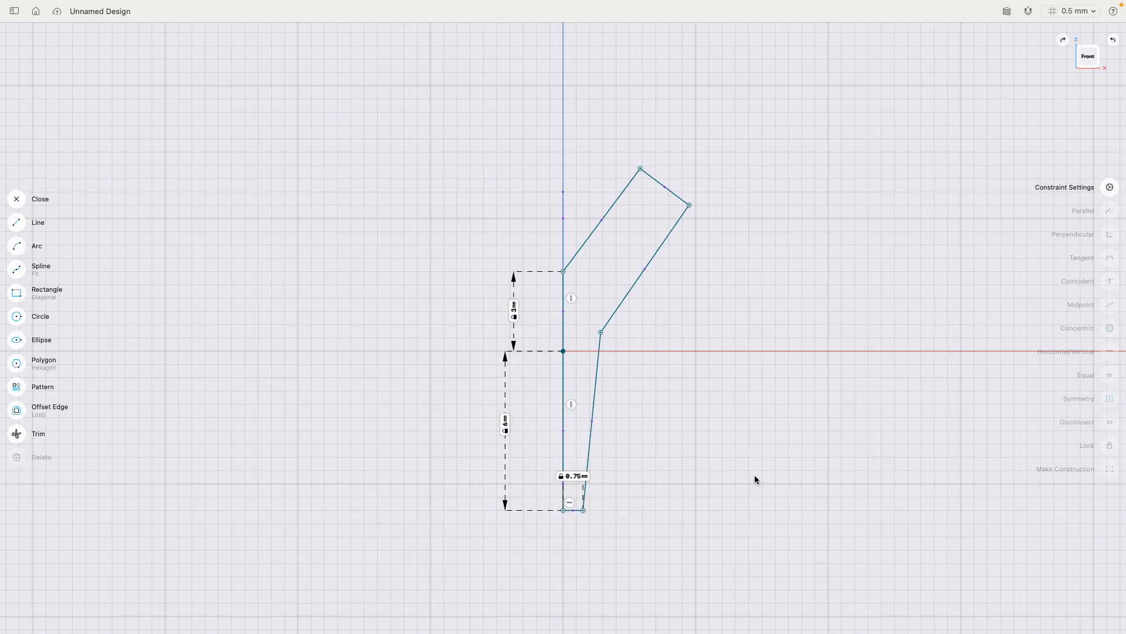
# - Set the horizontal distance between the origin and the profile's outer bend point to 1 mm, placing the dimension clear of the profile
pyautogui.click(564, 351)
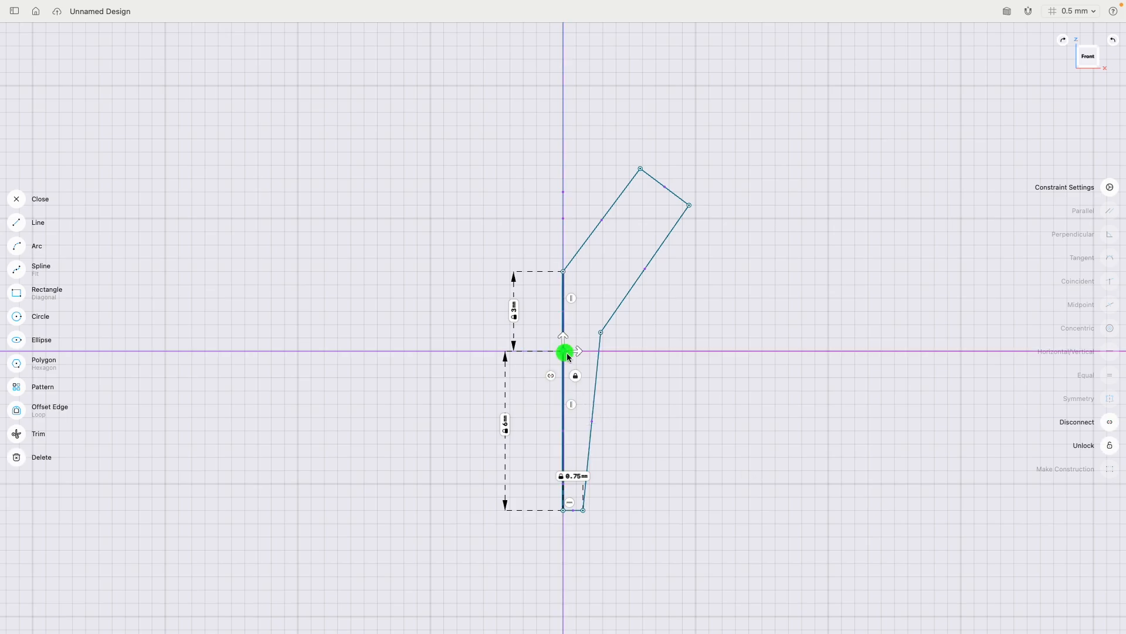
pyautogui.click(602, 332)
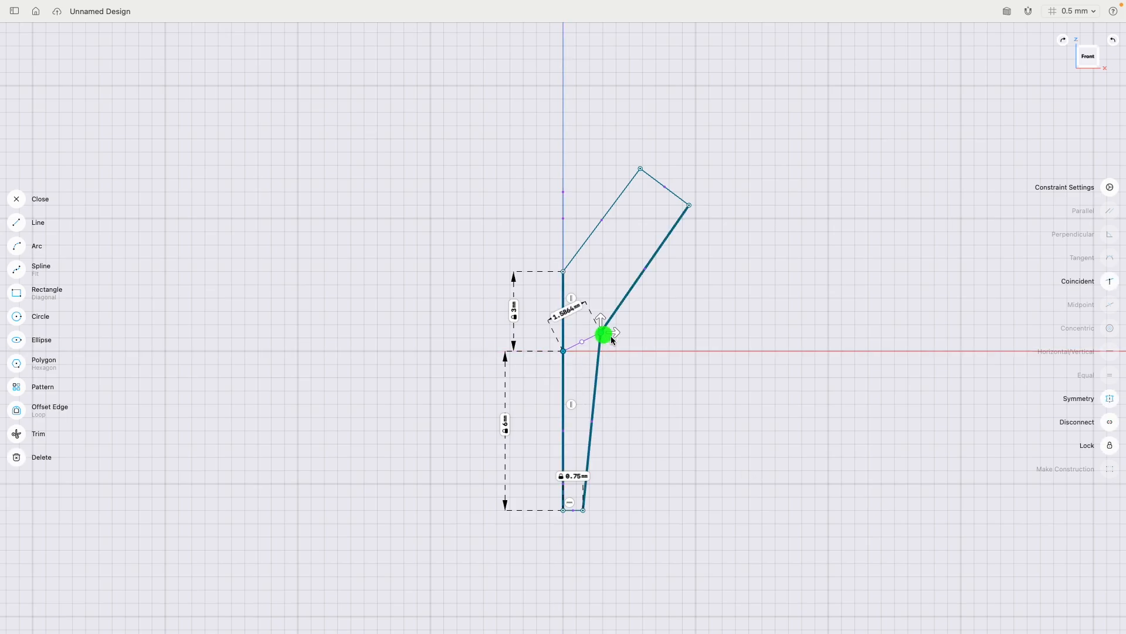
pyautogui.click(569, 313)
pyautogui.click(532, 334)
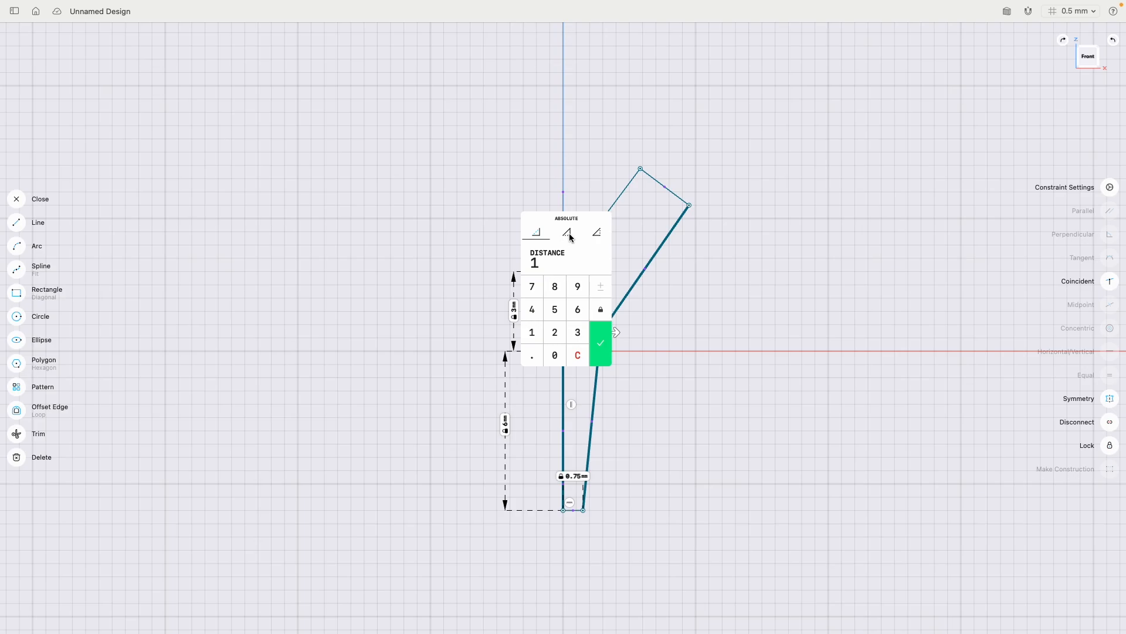
pyautogui.click(570, 235)
pyautogui.click(602, 349)
pyautogui.click(625, 367)
pyautogui.moveTo(625, 368)
pyautogui.mouseDown()
pyautogui.moveTo(679, 326)
pyautogui.moveTo(684, 365)
pyautogui.mouseUp()
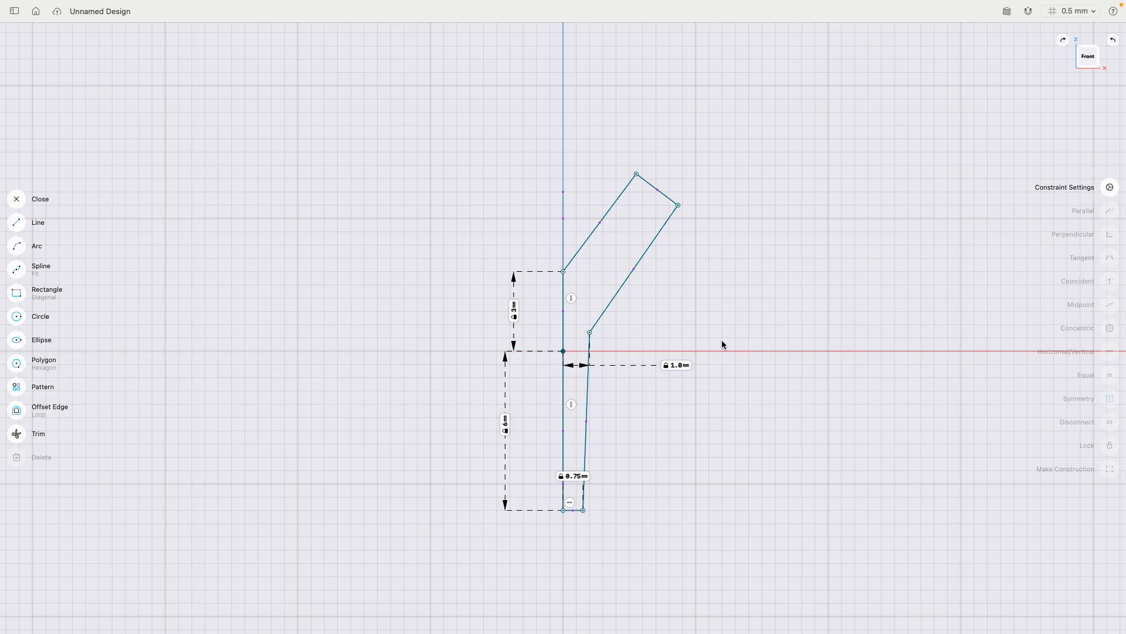
# - Make the two slanted edges parallel and the end edge perpendicular to the upper slanted edge
pyautogui.click(621, 195)
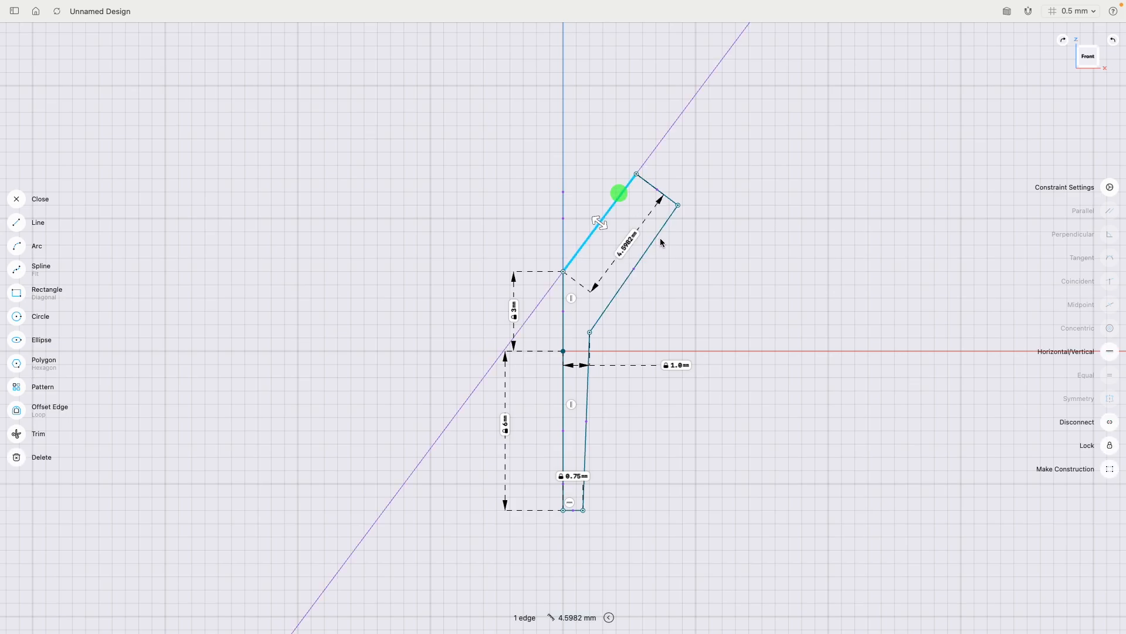
pyautogui.click(657, 236)
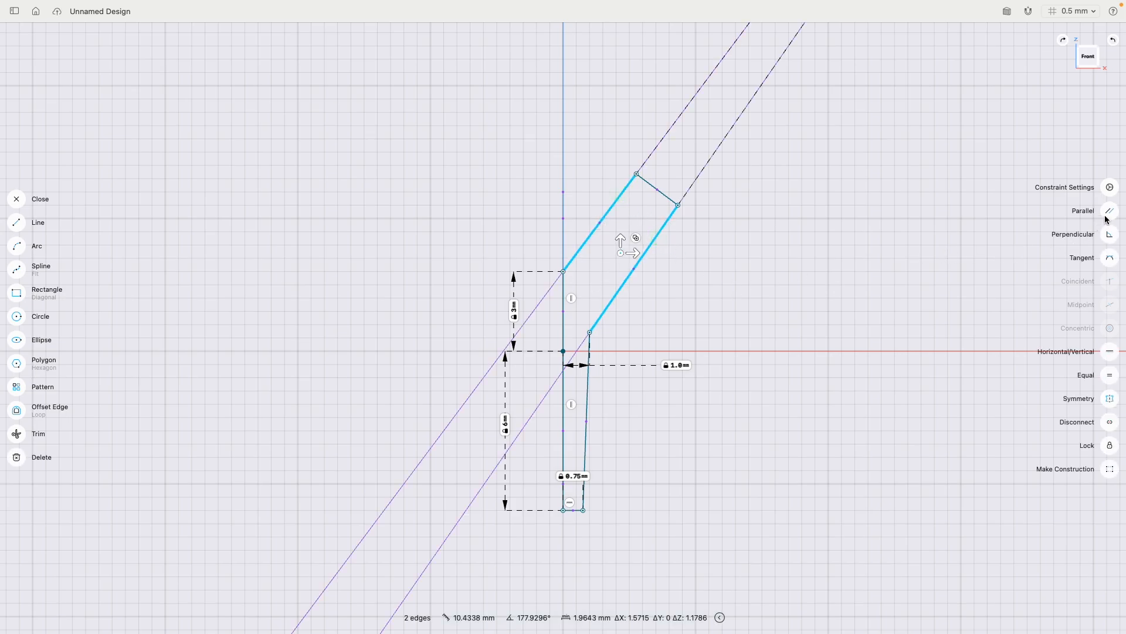
pyautogui.click(1110, 212)
pyautogui.click(642, 181)
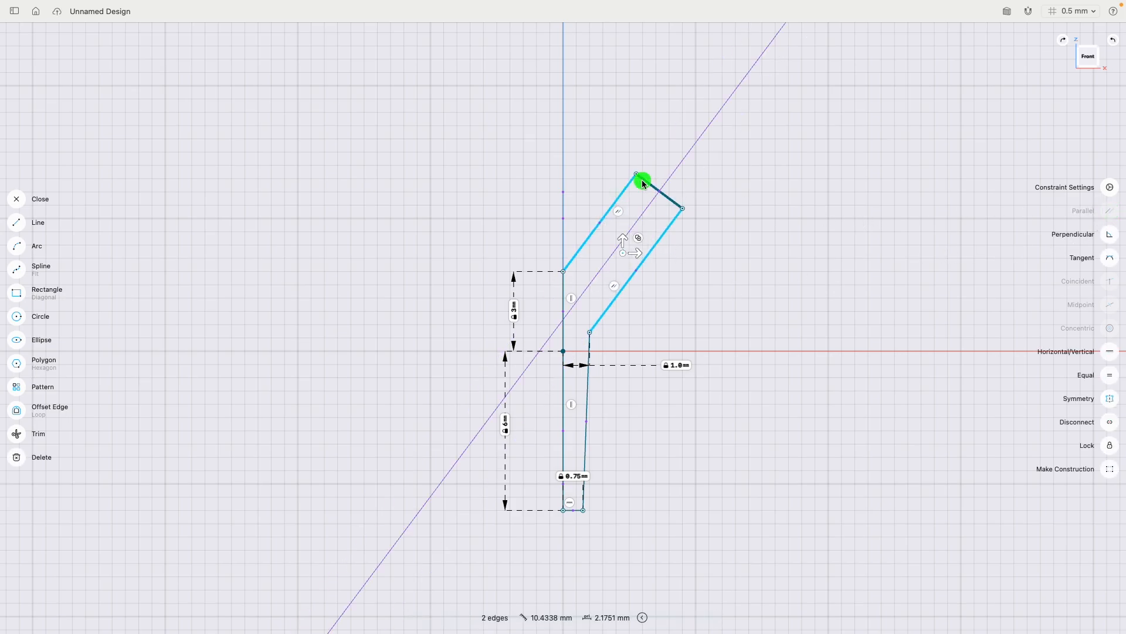
pyautogui.click(607, 214)
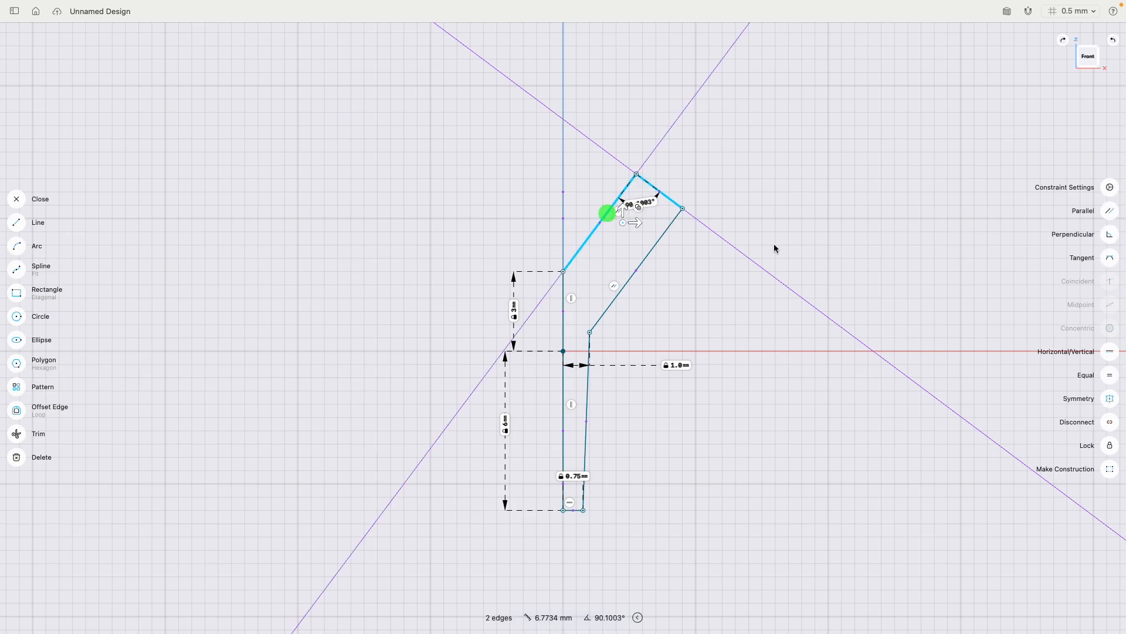
pyautogui.click(1109, 234)
pyautogui.click(762, 217)
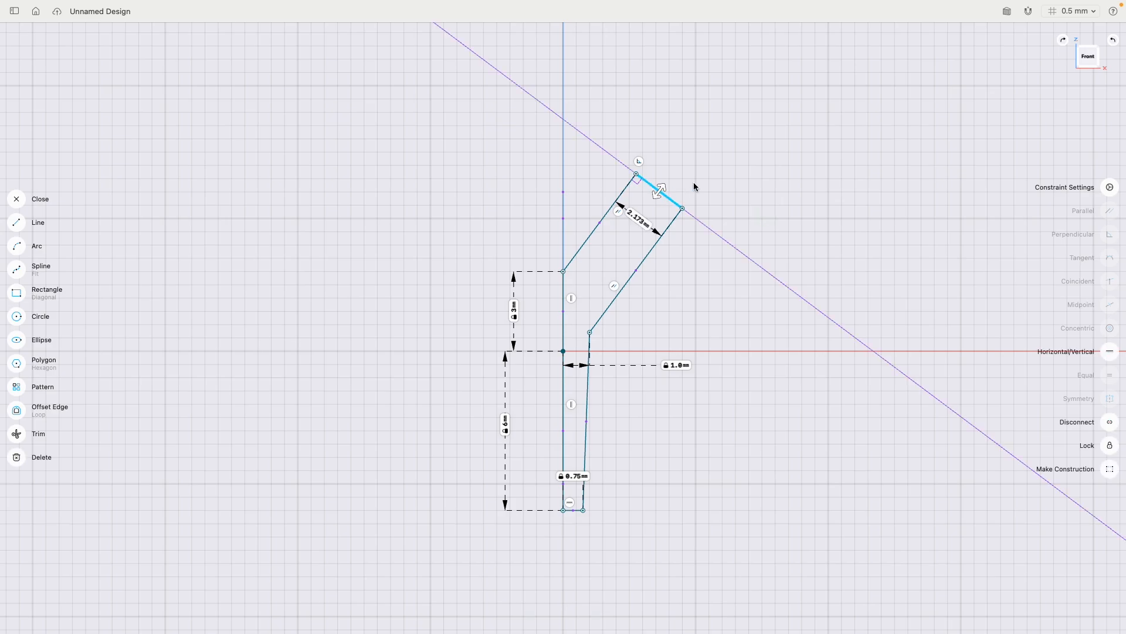
# - Set the length of the slanted arm's end edge to 1.5 mm
pyautogui.click(659, 191)
pyautogui.click(642, 220)
pyautogui.click(604, 240)
pyautogui.click(603, 264)
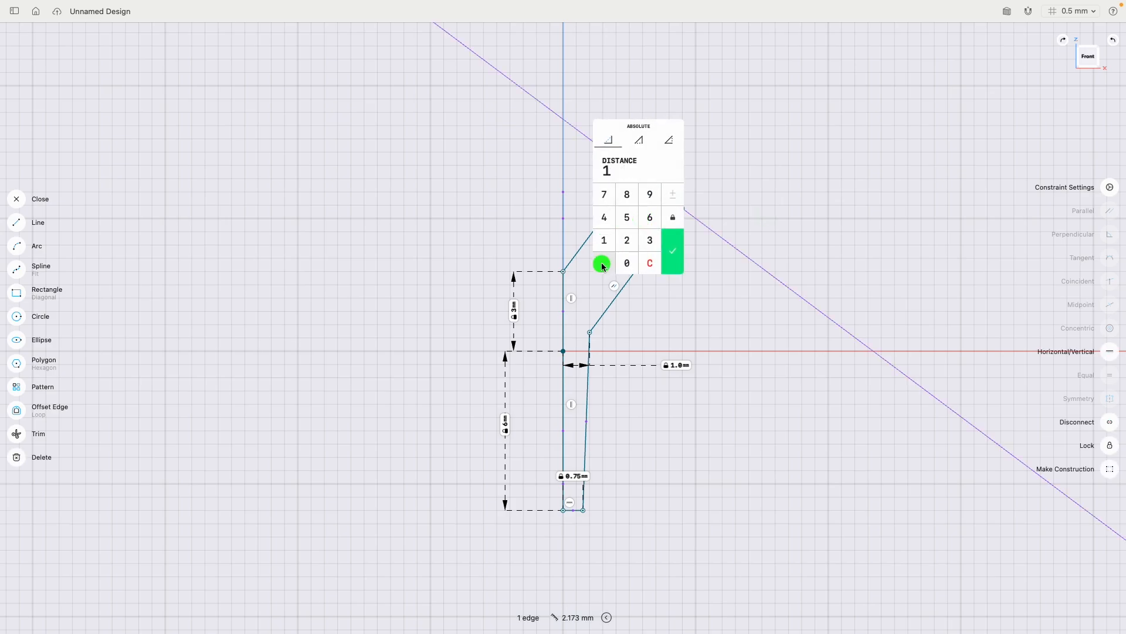
pyautogui.click(626, 217)
pyautogui.click(673, 251)
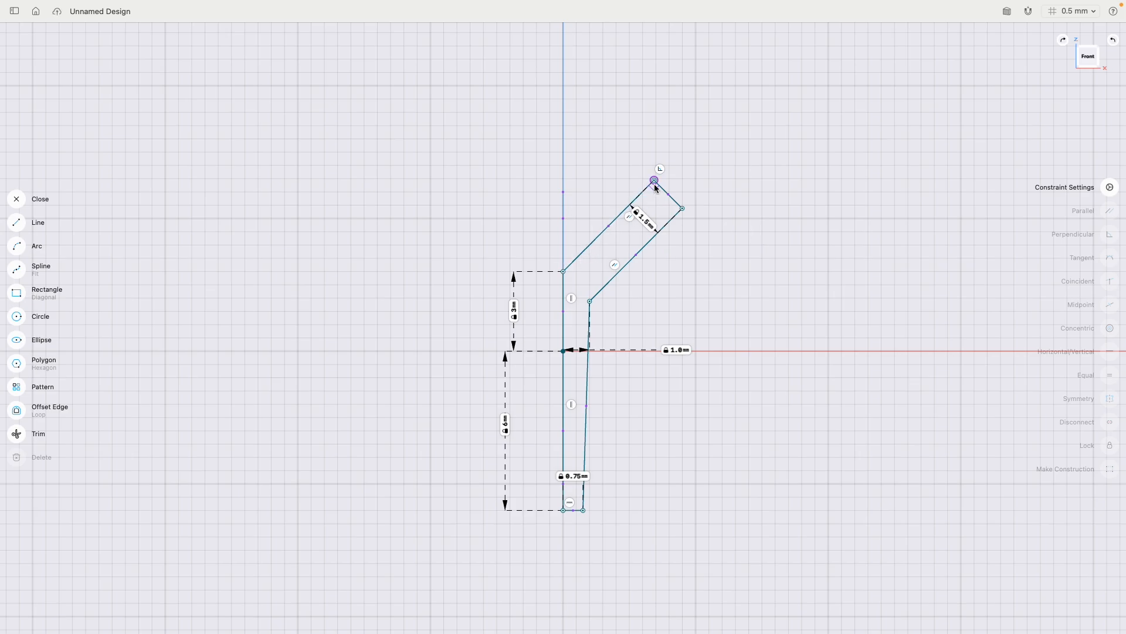
# - Move the upper corner of the slanted arm up and outward so its upper edge is about 5.4 mm long
pyautogui.moveTo(654, 180)
pyautogui.mouseDown()
pyautogui.moveTo(643, 170)
pyautogui.moveTo(664, 184)
pyautogui.mouseUp()
pyautogui.moveTo(655, 176)
pyautogui.mouseDown()
pyautogui.moveTo(674, 180)
pyautogui.moveTo(644, 152)
pyautogui.mouseUp()
pyautogui.click(656, 273)
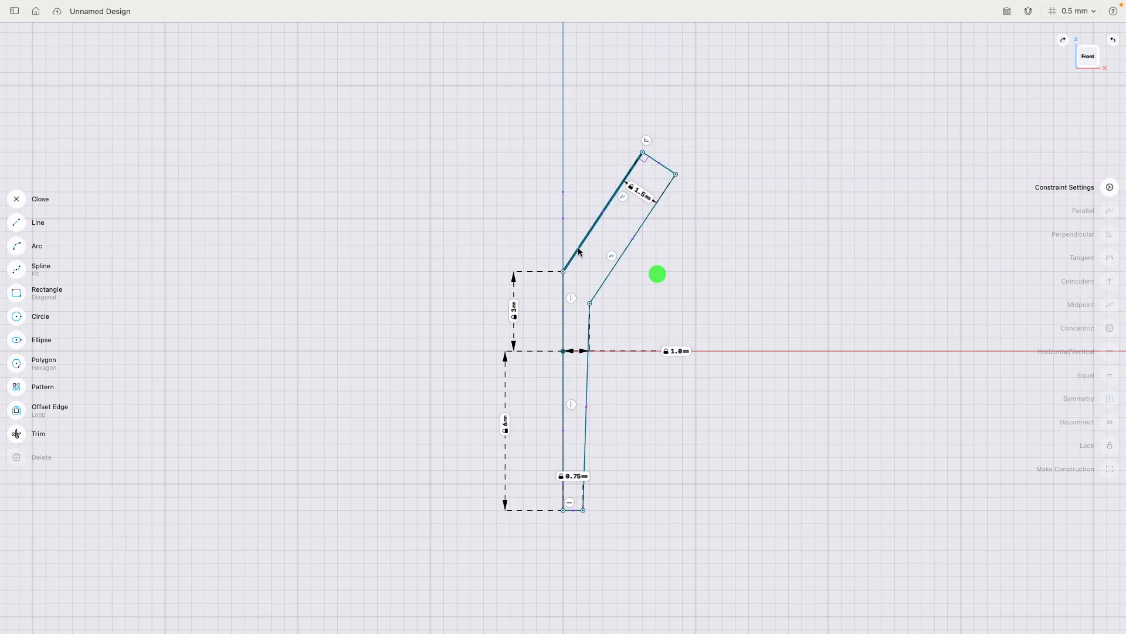
# - Set the angle between the upper slanted edge and the 3 mm vertical edge to 155°
pyautogui.click(578, 247)
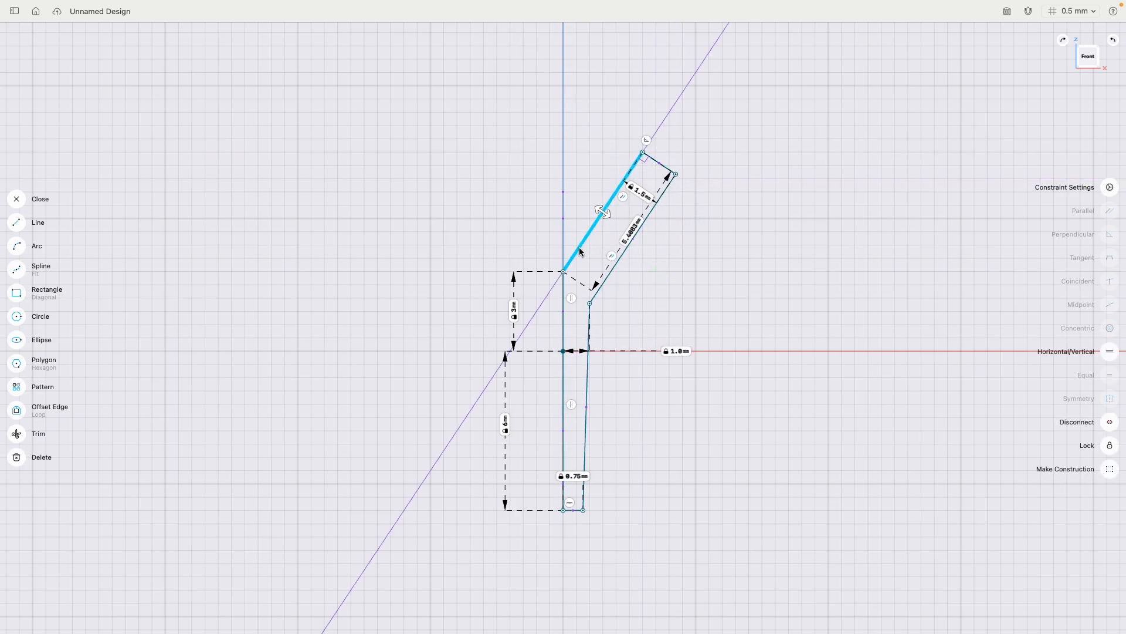
pyautogui.click(563, 292)
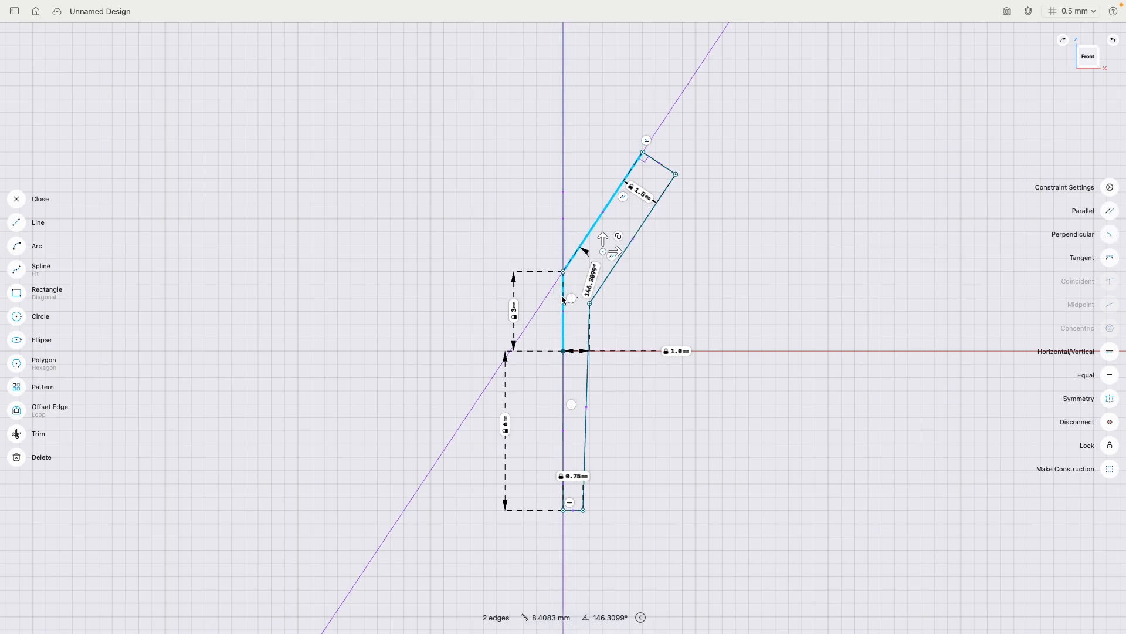
pyautogui.click(592, 285)
pyautogui.click(560, 289)
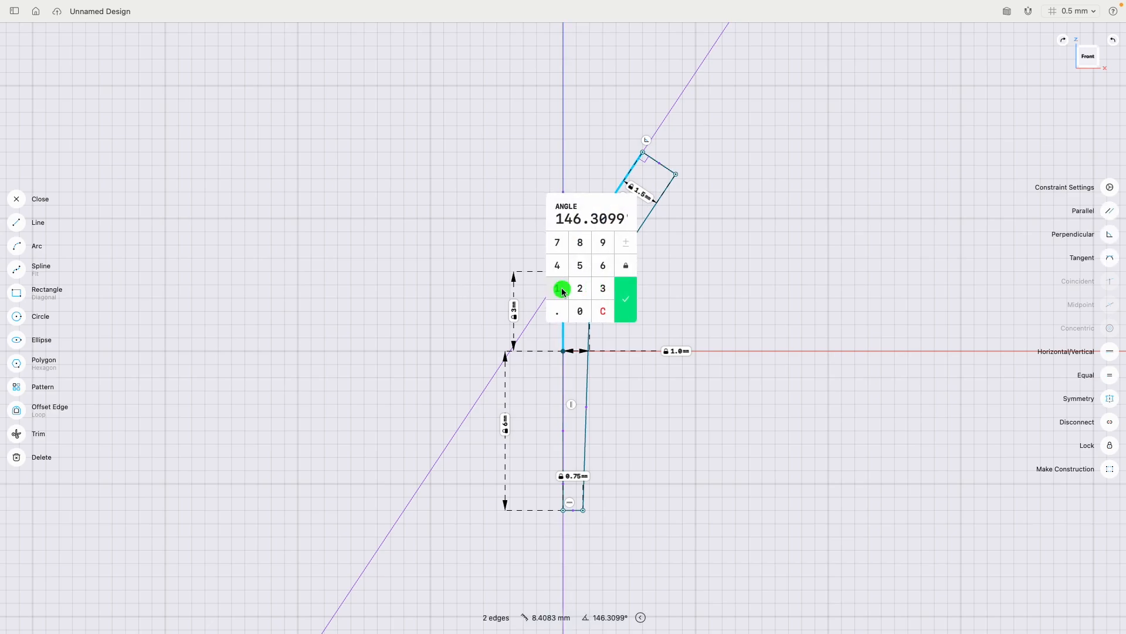
pyautogui.click(579, 268)
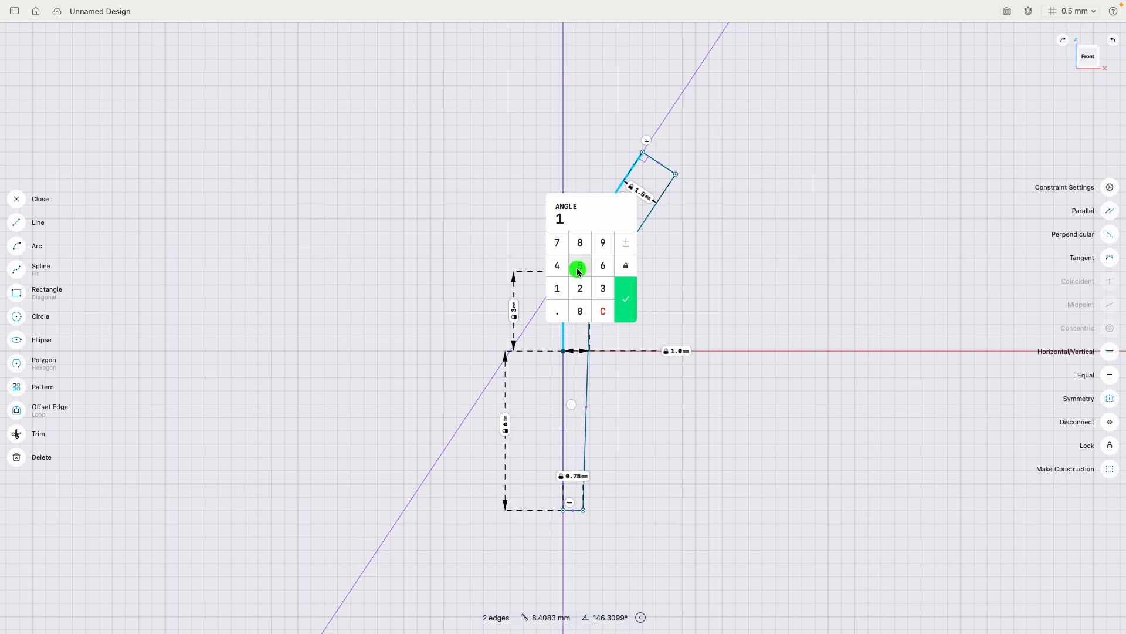
pyautogui.click(579, 268)
pyautogui.click(631, 300)
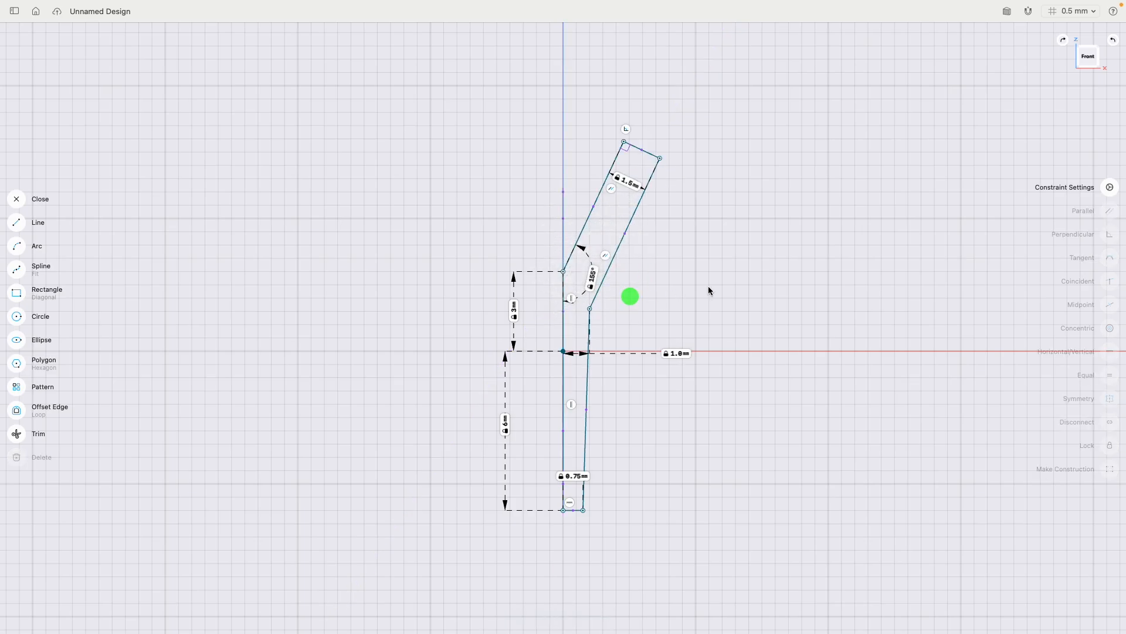
# - Shorten the slanted arm slightly by moving its end edge inward, and finish the sketch
pyautogui.click(637, 154)
pyautogui.click(670, 126)
pyautogui.click(643, 151)
pyautogui.moveTo(649, 149); pyautogui.dragTo(643, 163)
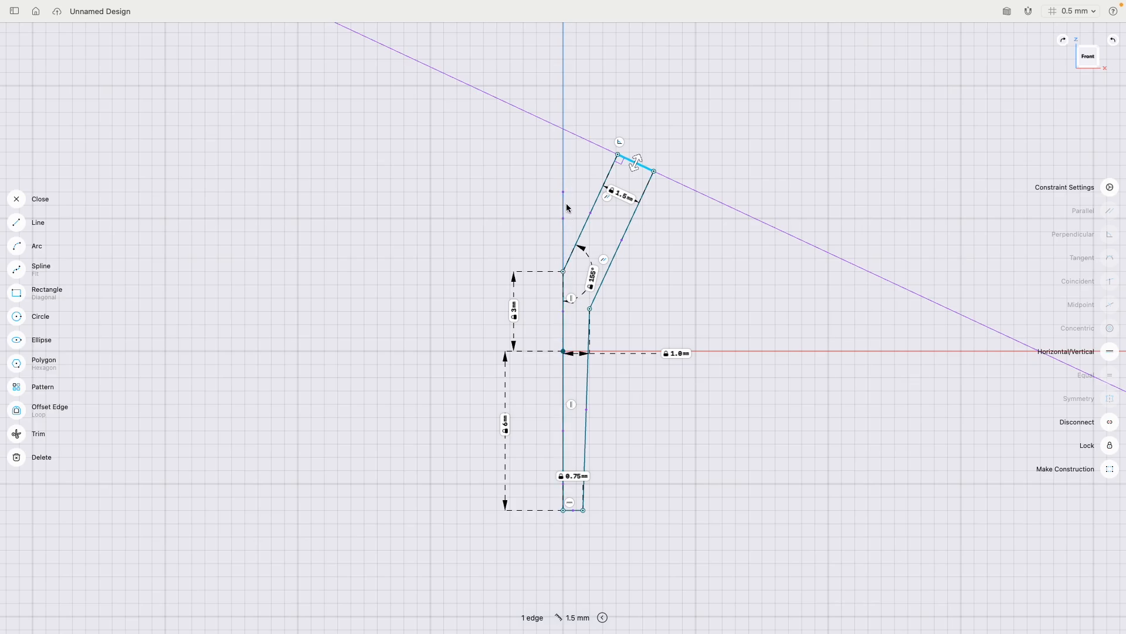
pyautogui.click(699, 270)
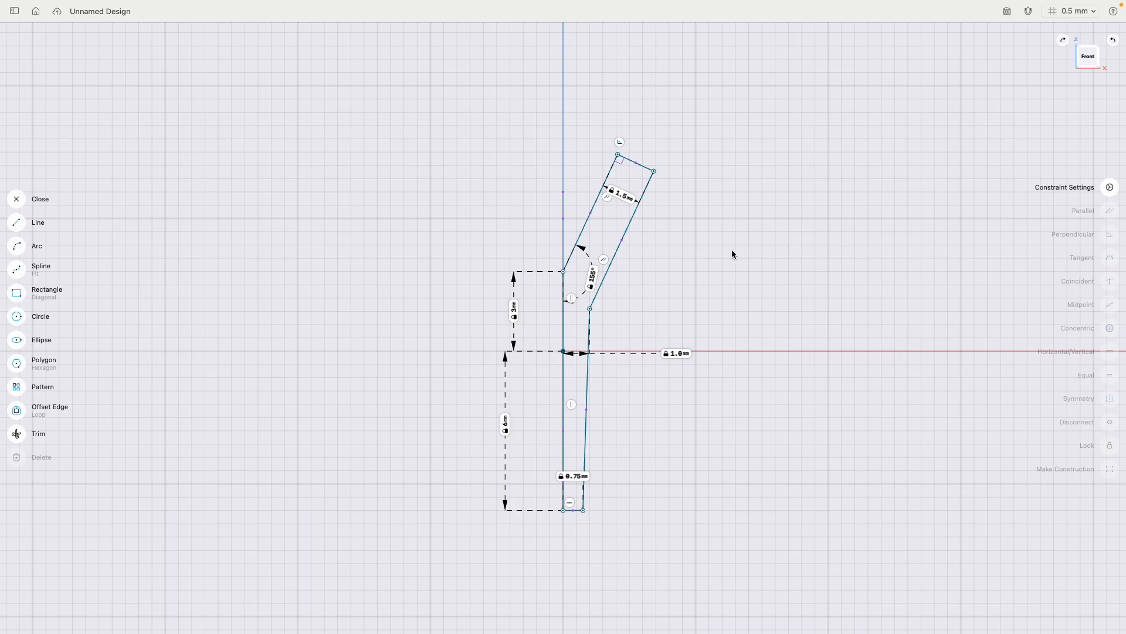
pyautogui.moveTo(744, 235); pyautogui.dragTo(690, 287, button='right')
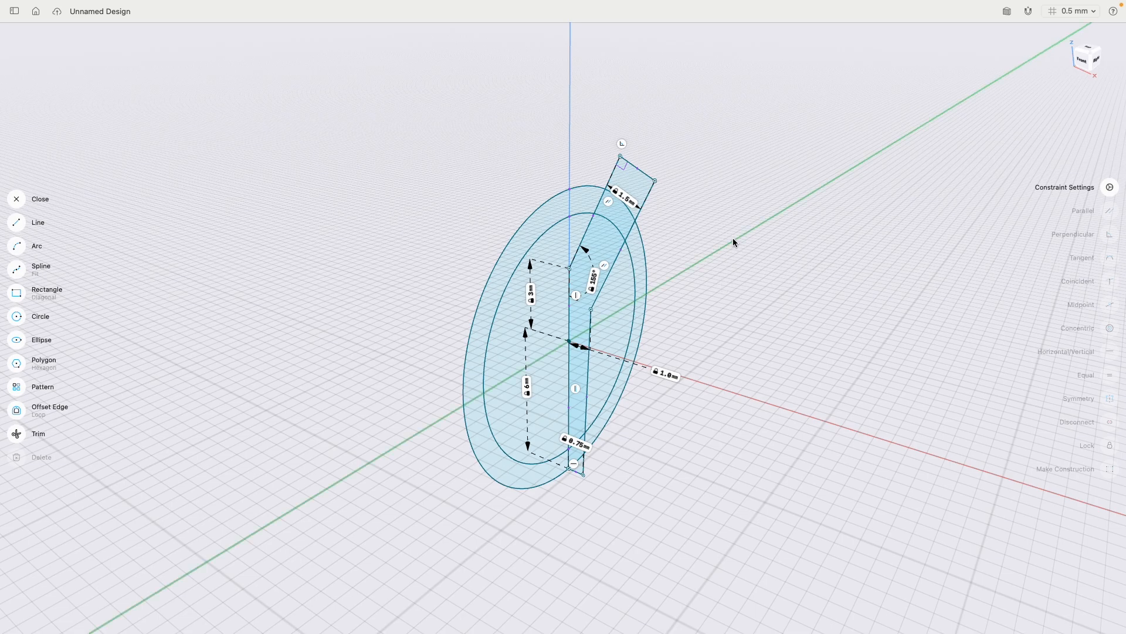
pyautogui.click(17, 200)
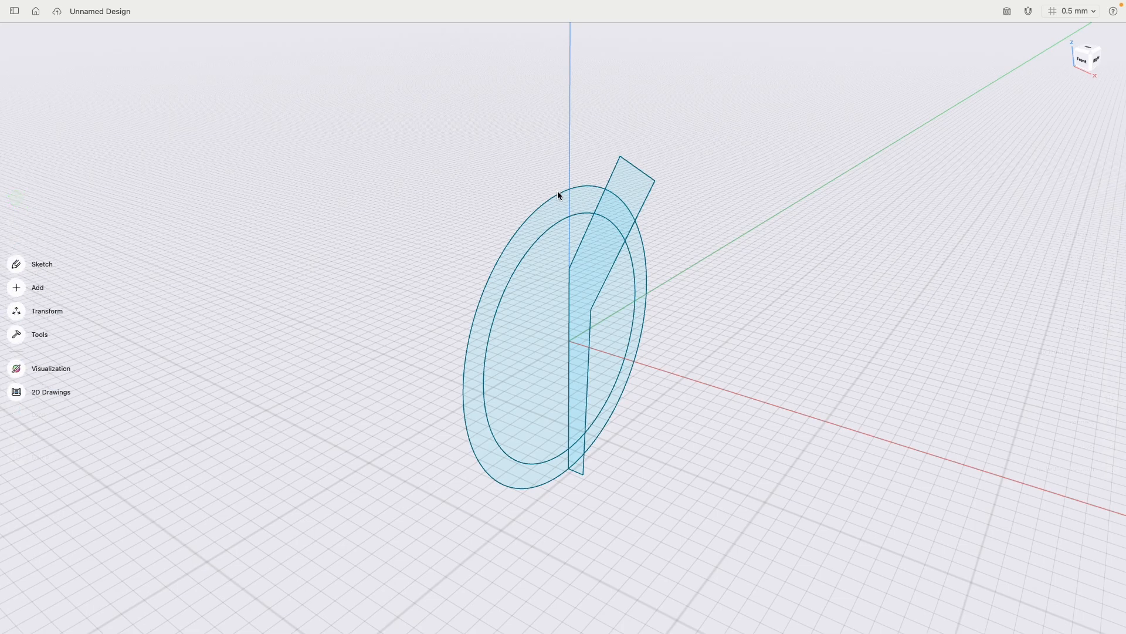
# - Extrude the angled profile about 13.7 mm backward and offset its front face outward to a total depth of about 21.2 mm
pyautogui.click(628, 188)
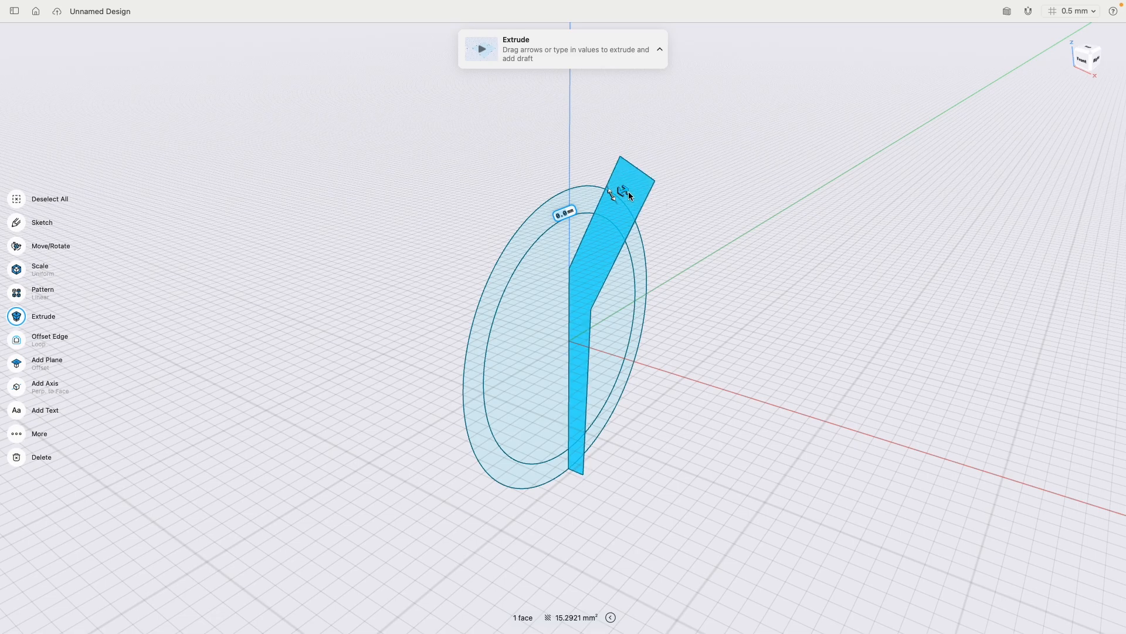
pyautogui.moveTo(621, 191); pyautogui.dragTo(777, 147)
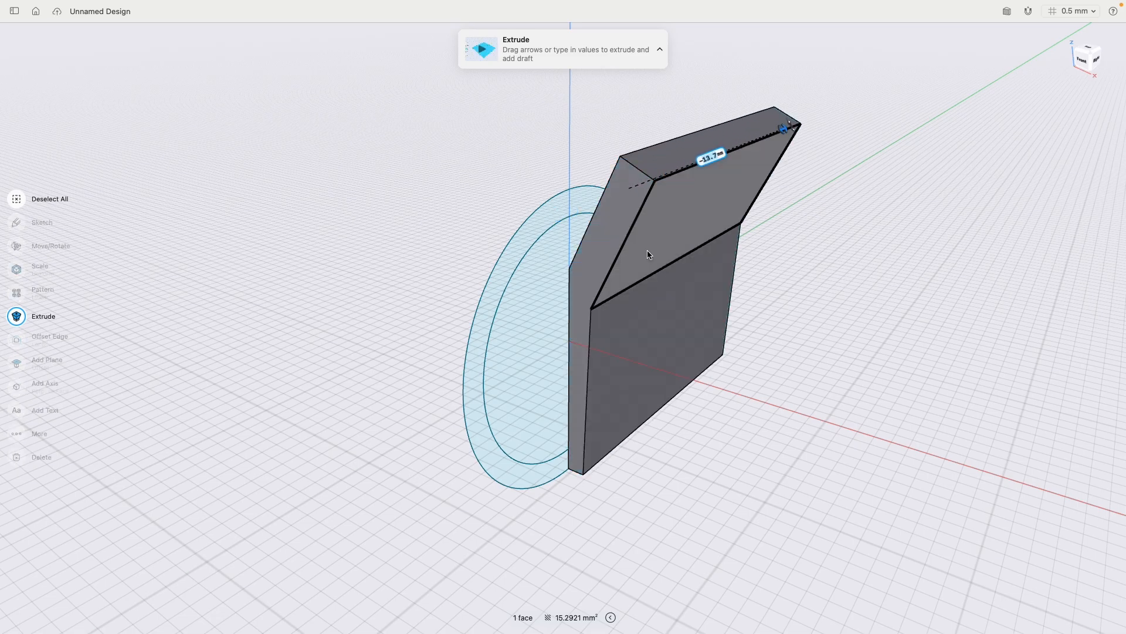
pyautogui.click(616, 223)
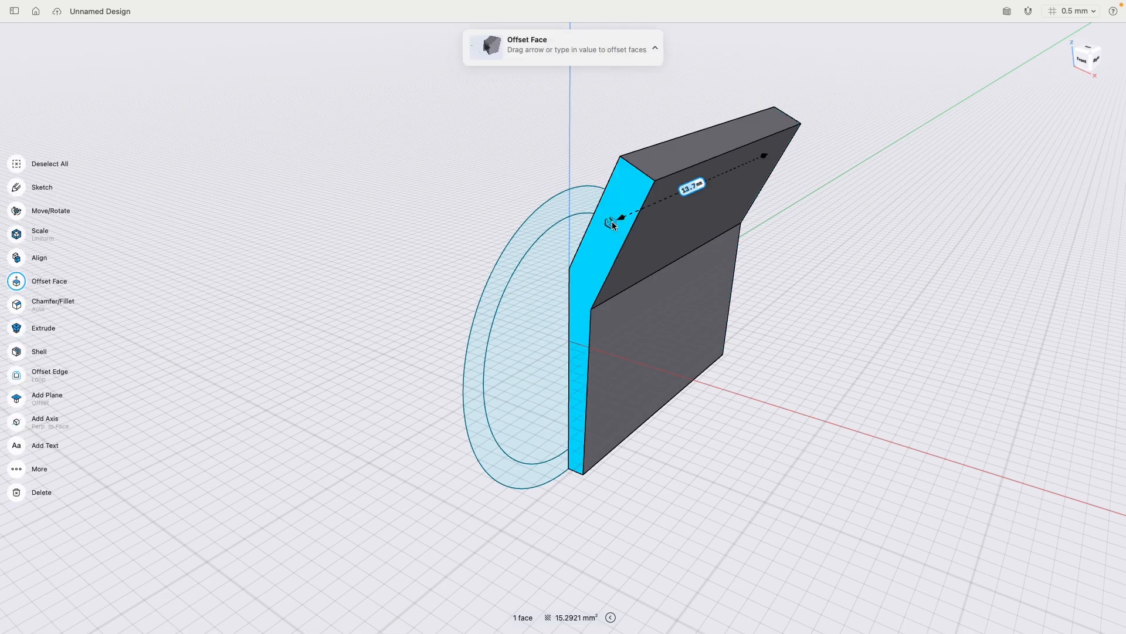
pyautogui.moveTo(612, 225); pyautogui.dragTo(473, 302)
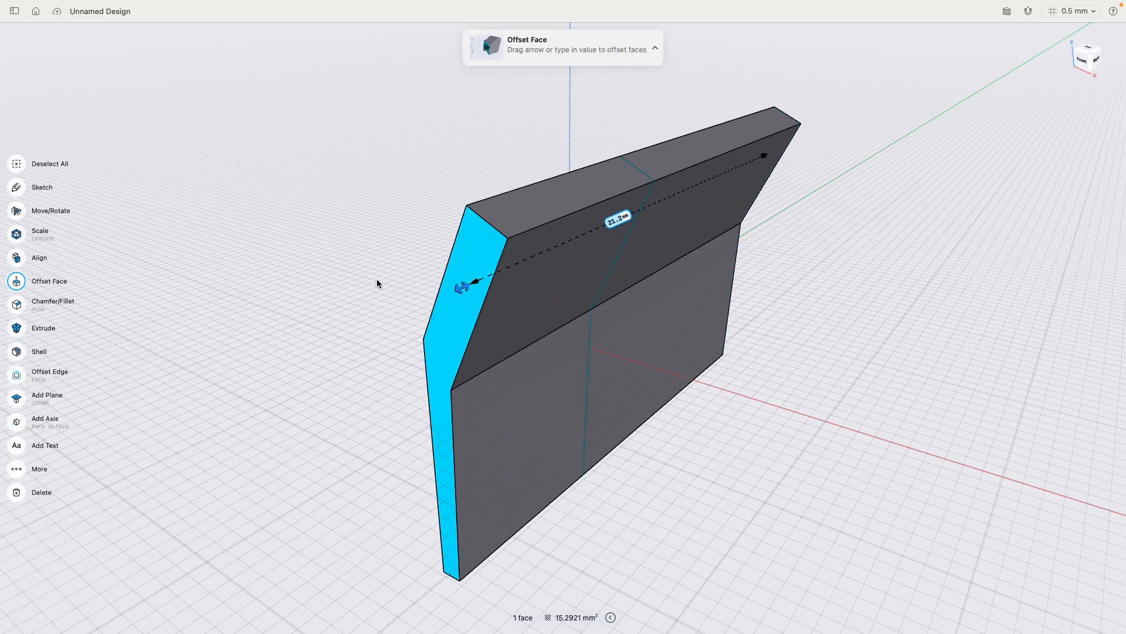
# - Offset the body's back face inward to reduce its total depth to about 14.4 mm
pyautogui.moveTo(377, 284)
pyautogui.mouseDown(button='right')
pyautogui.moveTo(479, 284)
pyautogui.moveTo(857, 198)
pyautogui.moveTo(810, 234)
pyautogui.moveTo(889, 266)
pyautogui.moveTo(932, 239)
pyautogui.mouseUp(button='right')
pyautogui.click(312, 212)
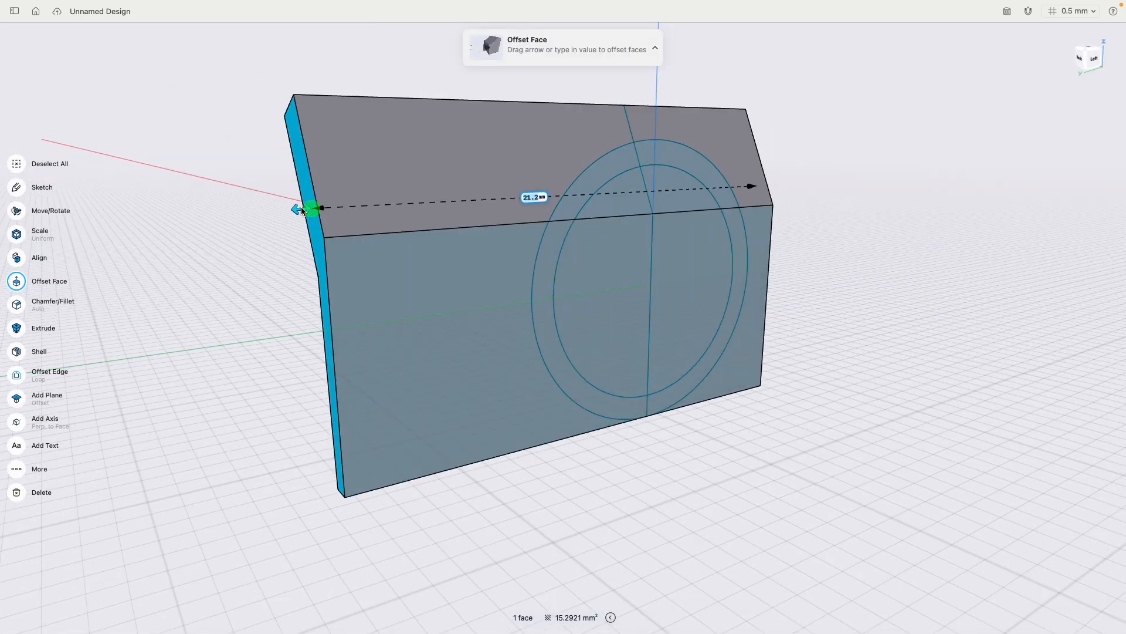
pyautogui.moveTo(308, 208); pyautogui.dragTo(806, 291, button='right')
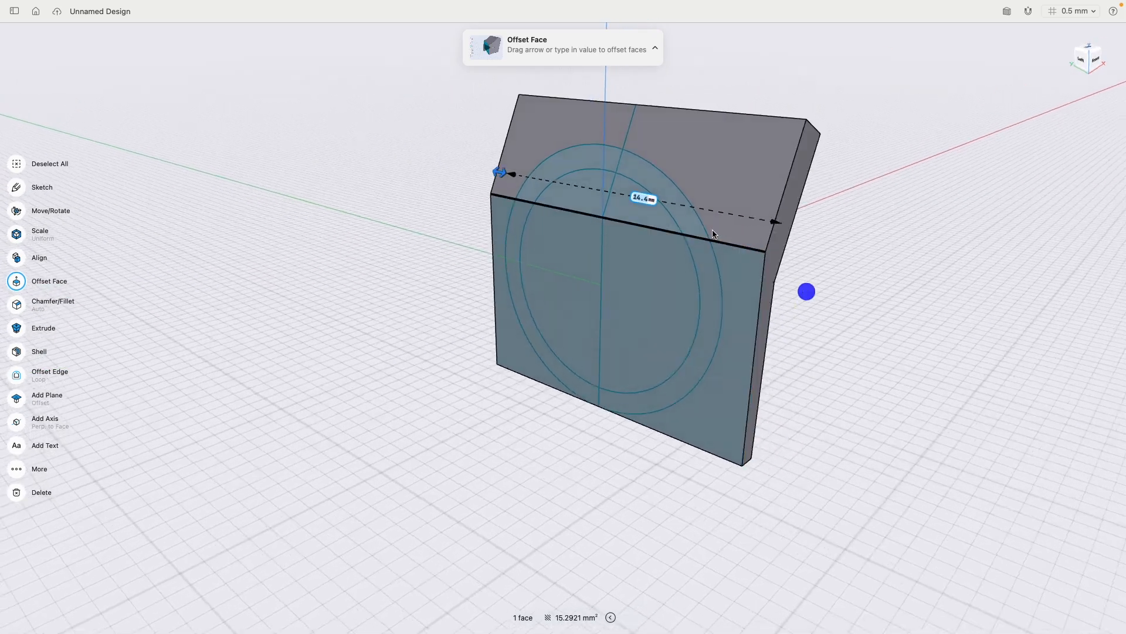
# - Extrude both regions of the concentric ring sketch about 8.6 mm through the angled body, using Intersect to keep only the overlap
pyautogui.click(679, 213)
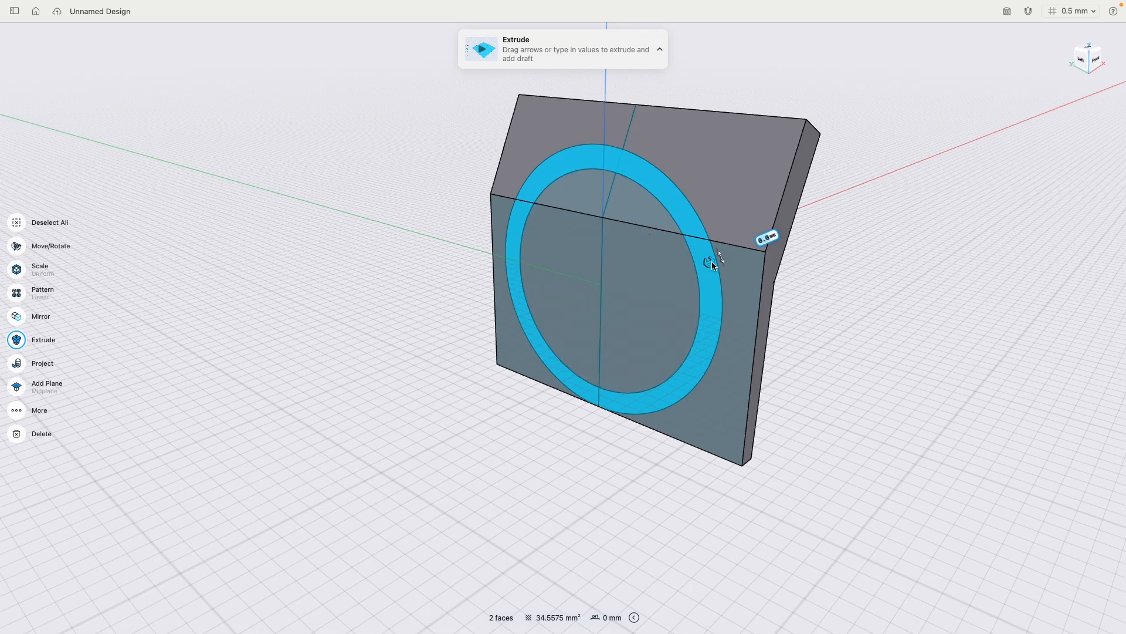
pyautogui.moveTo(710, 262); pyautogui.dragTo(816, 228)
pyautogui.moveTo(878, 237); pyautogui.dragTo(829, 245, button='right')
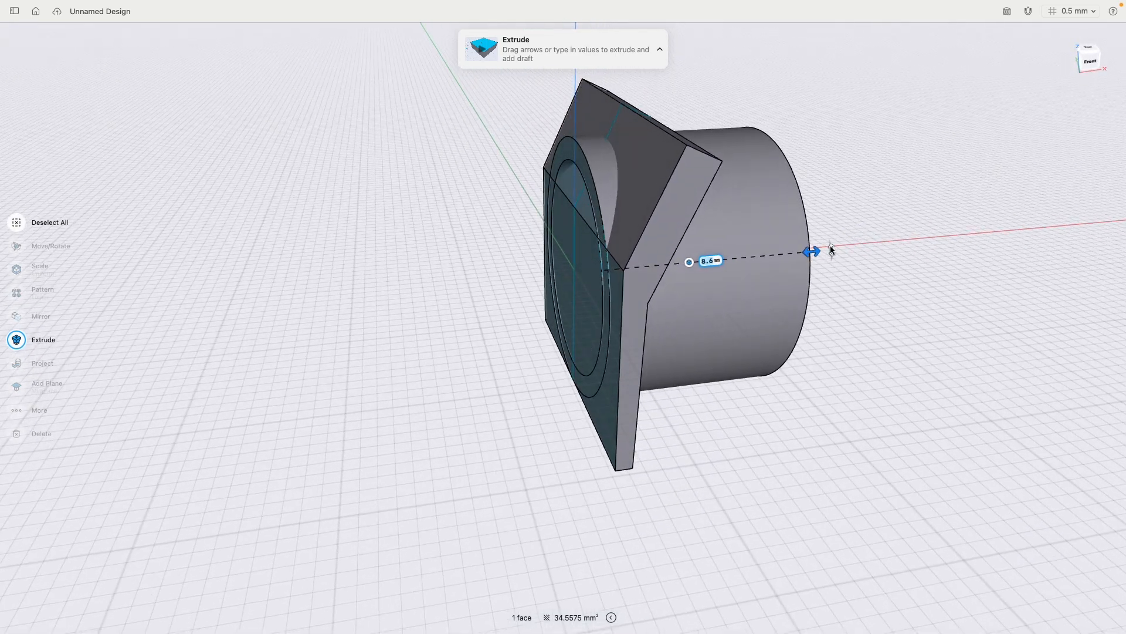
pyautogui.click(690, 262)
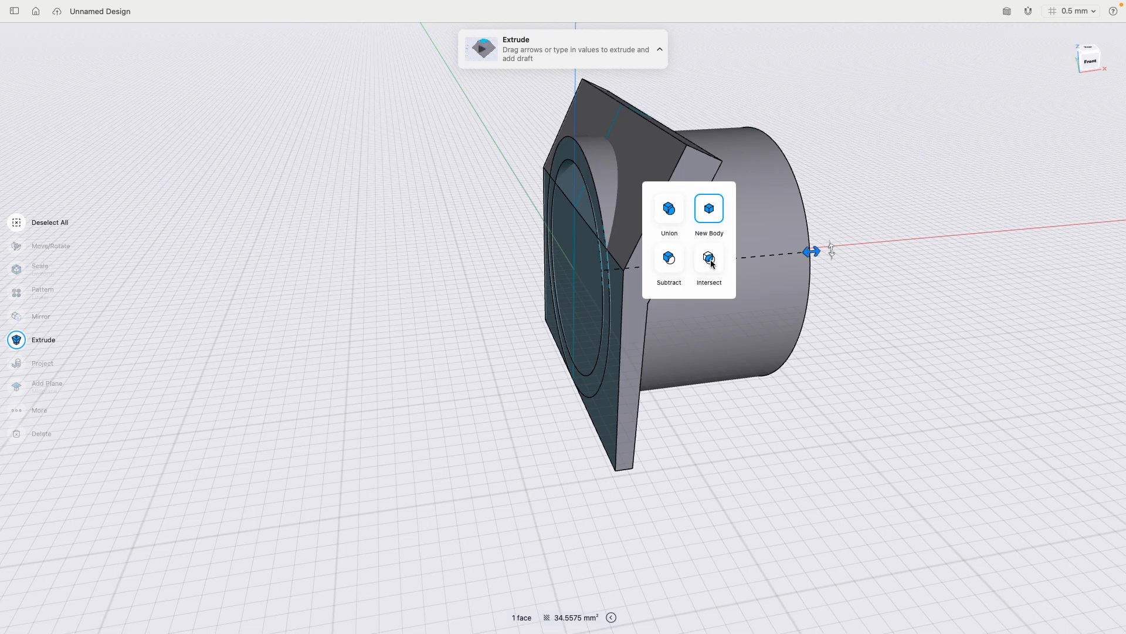
pyautogui.click(709, 260)
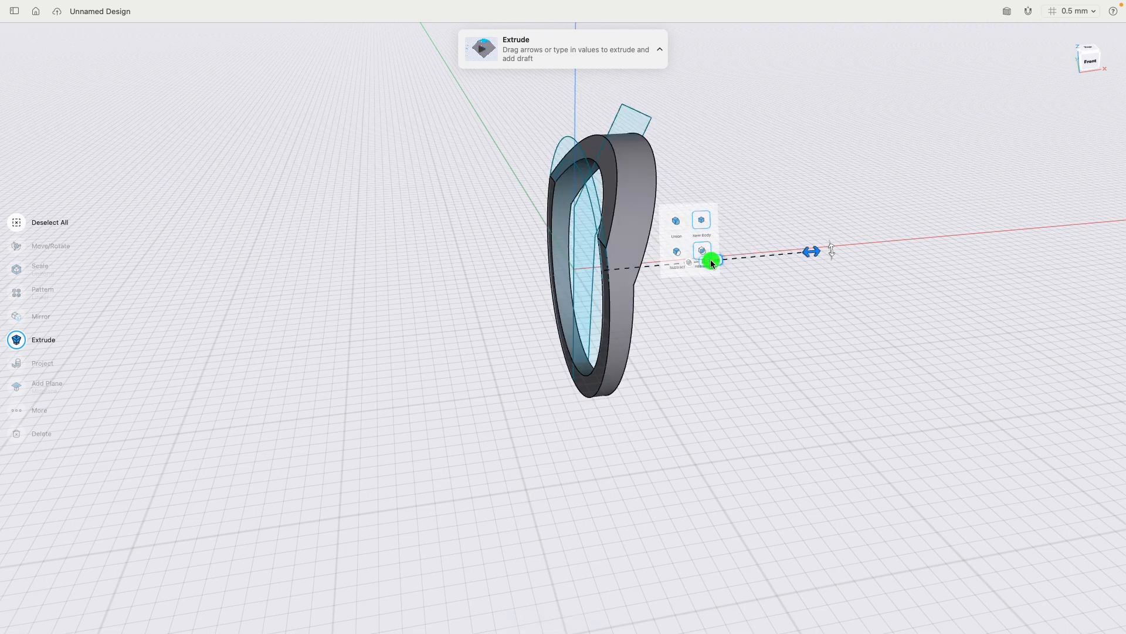
pyautogui.moveTo(734, 337)
pyautogui.mouseDown(button='right')
pyautogui.moveTo(804, 334)
pyautogui.moveTo(710, 330)
pyautogui.moveTo(744, 339)
pyautogui.mouseUp(button='right')
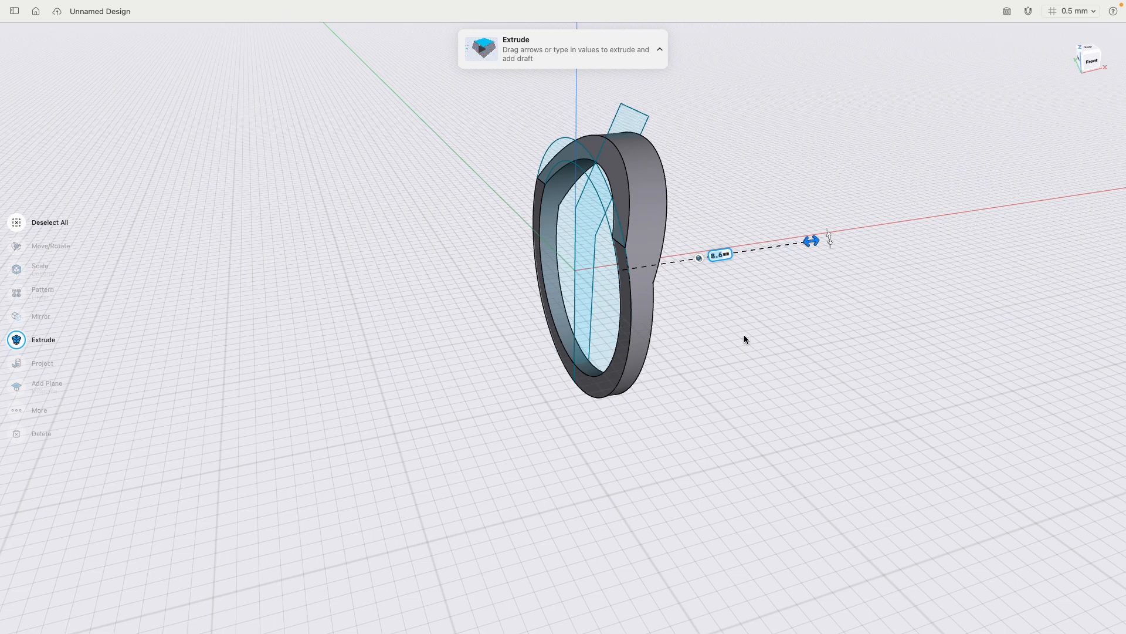
pyautogui.click(336, 247)
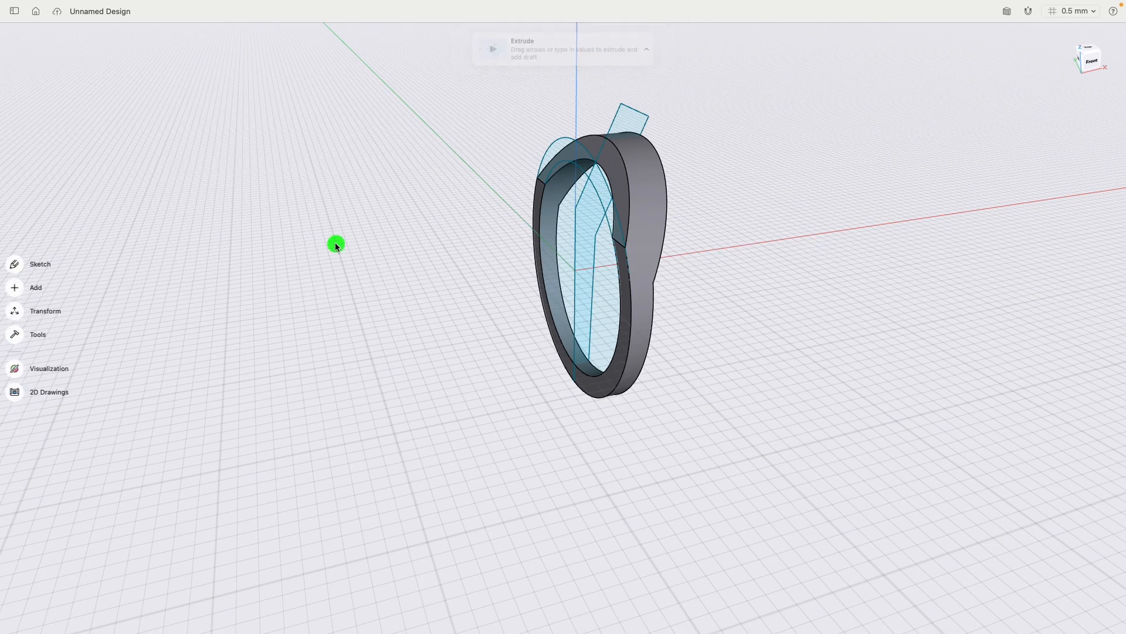
# - Hide Sketch plane 02 and Sketch plane 01 so only the ring body is displayed
pyautogui.moveTo(428, 259); pyautogui.dragTo(393, 247, button='right')
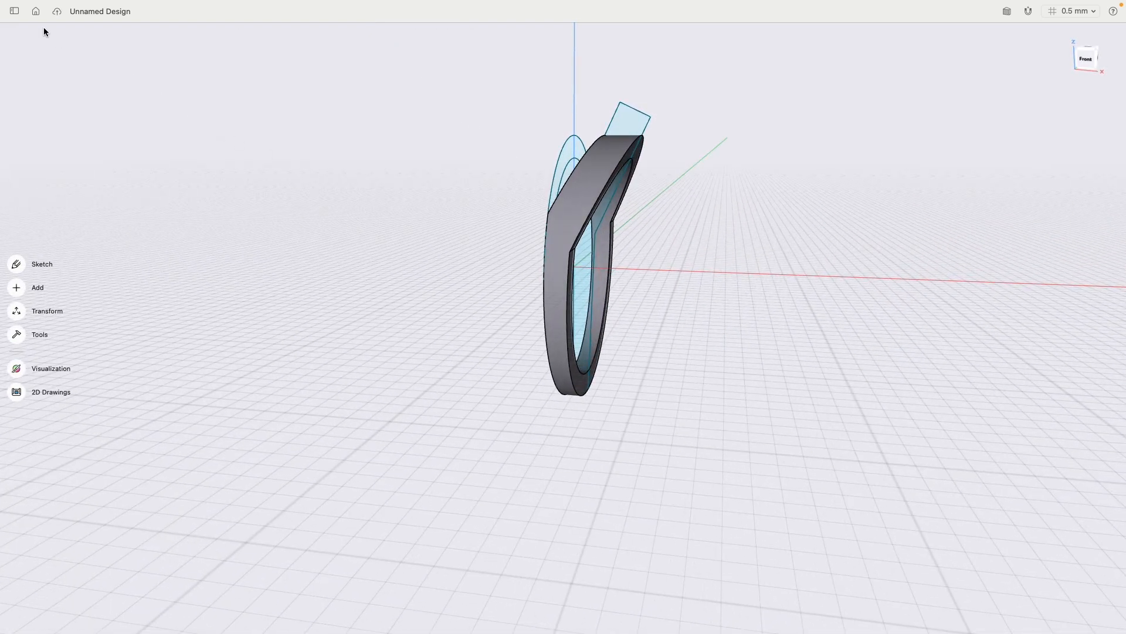
pyautogui.click(14, 11)
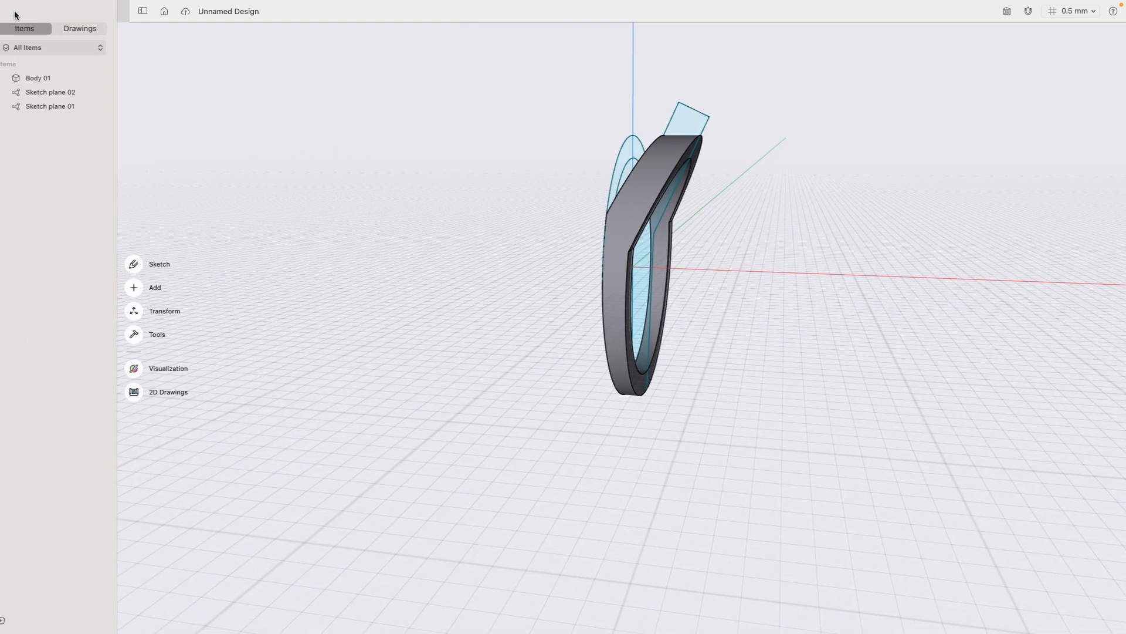
pyautogui.click(113, 93)
pyautogui.click(113, 107)
pyautogui.moveTo(482, 192)
pyautogui.mouseDown(button='right')
pyautogui.moveTo(522, 195)
pyautogui.moveTo(482, 183)
pyautogui.moveTo(327, 186)
pyautogui.moveTo(501, 194)
pyautogui.mouseUp(button='right')
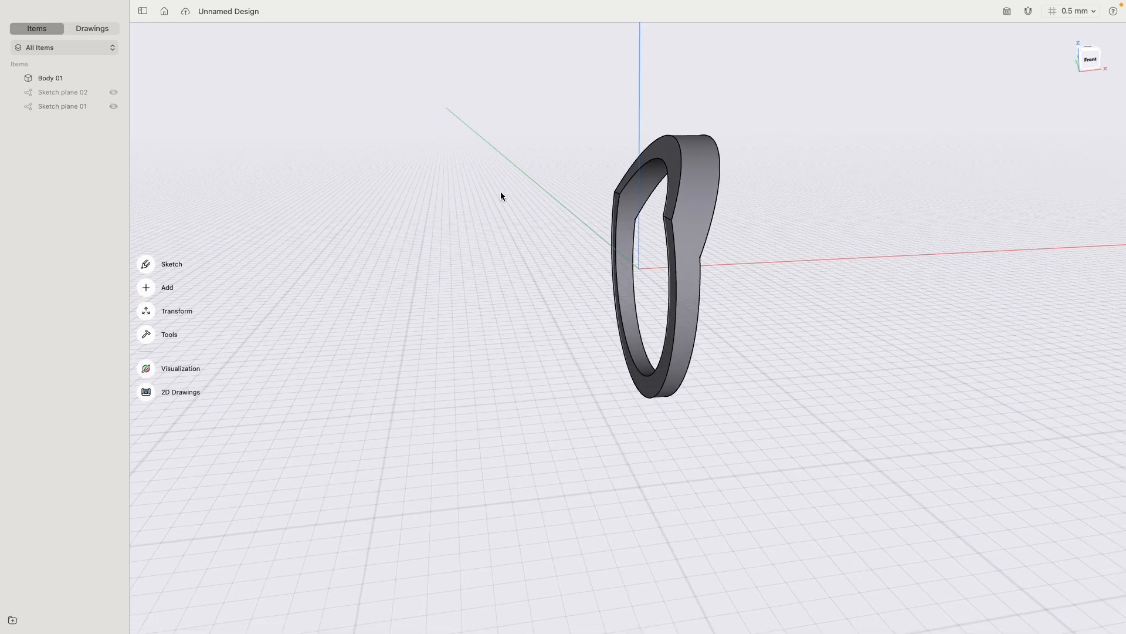
# - Mirror the ring body across its flat lower side face, keeping the original
pyautogui.click(702, 197)
pyautogui.moveTo(526, 197); pyautogui.dragTo(495, 192, button='right')
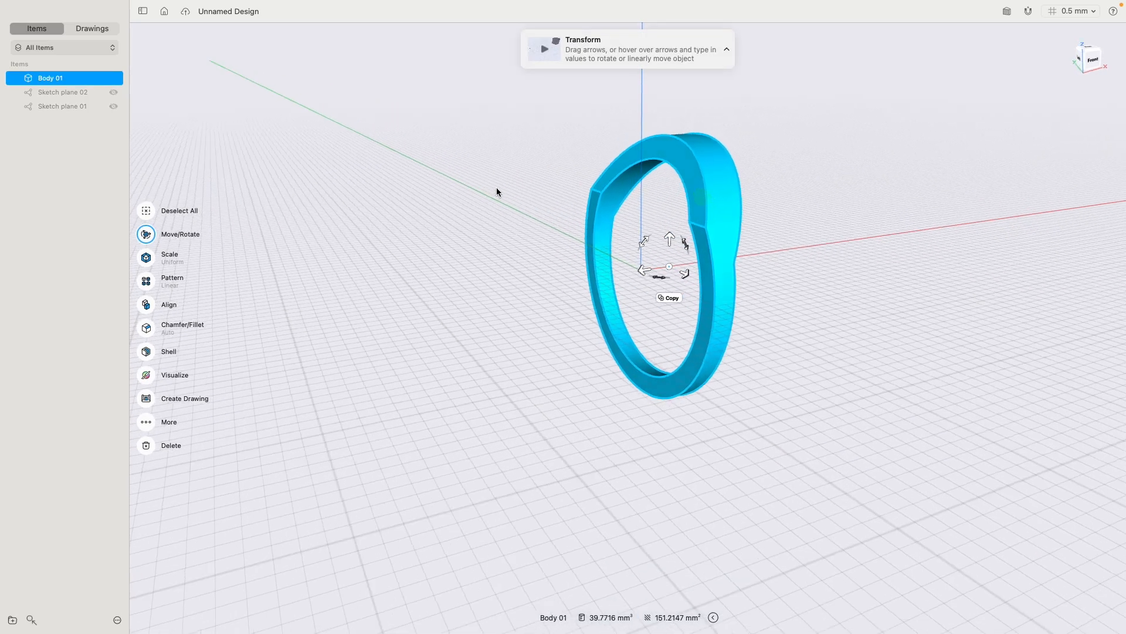
pyautogui.click(147, 424)
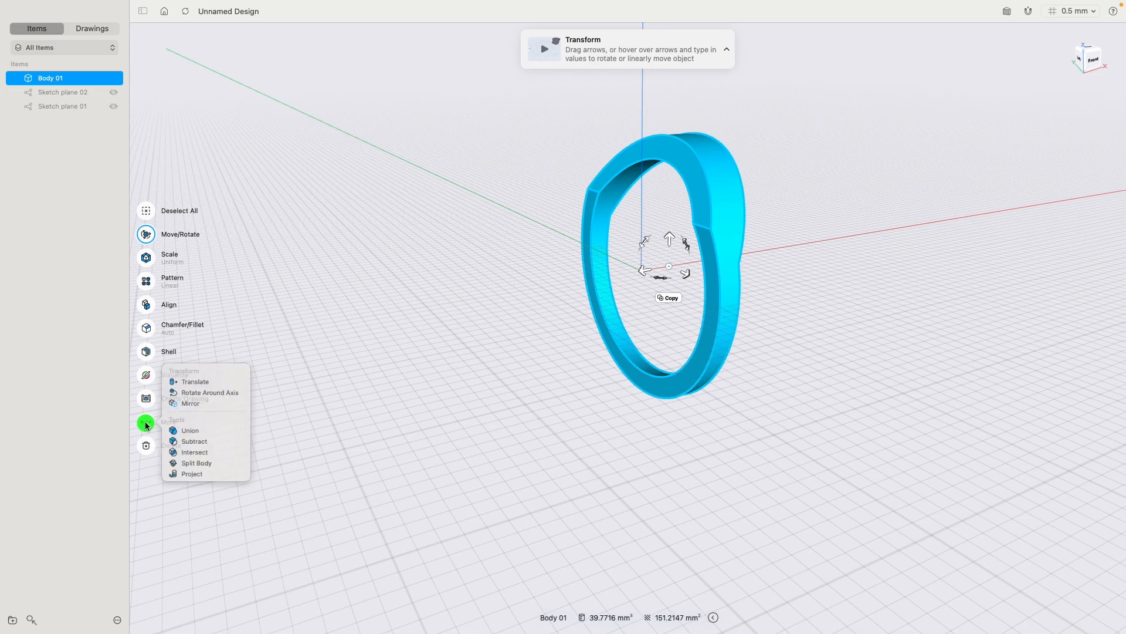
pyautogui.click(189, 400)
pyautogui.click(705, 247)
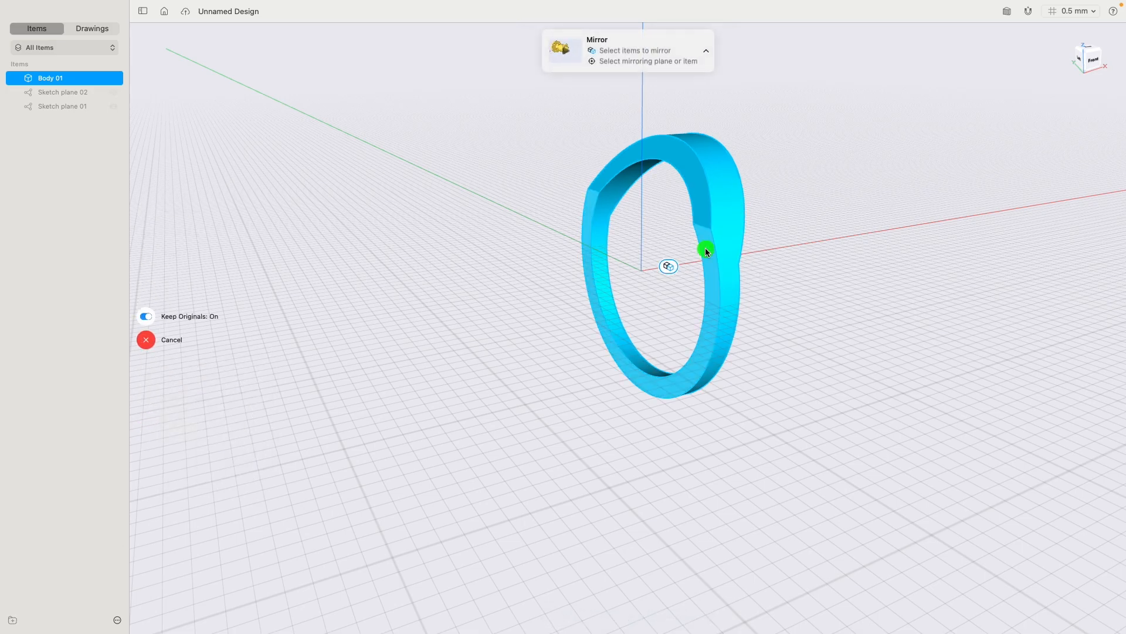
pyautogui.click(146, 303)
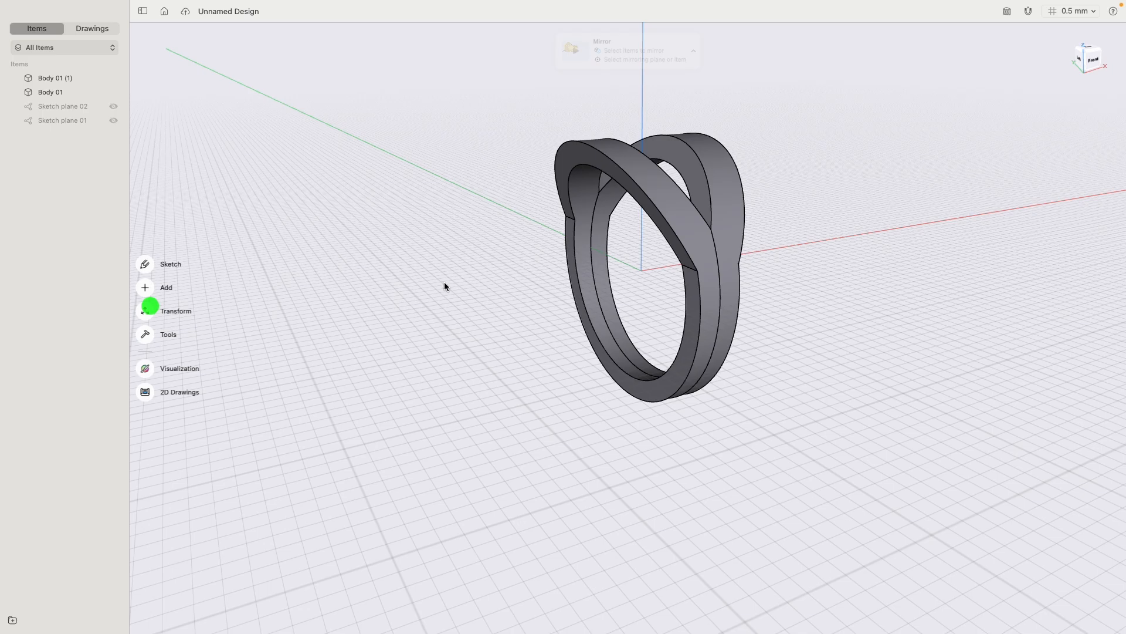
# - Union the original and mirrored ring bodies into one body without keeping the originals
pyautogui.doubleClick(675, 213)
pyautogui.doubleClick(732, 210)
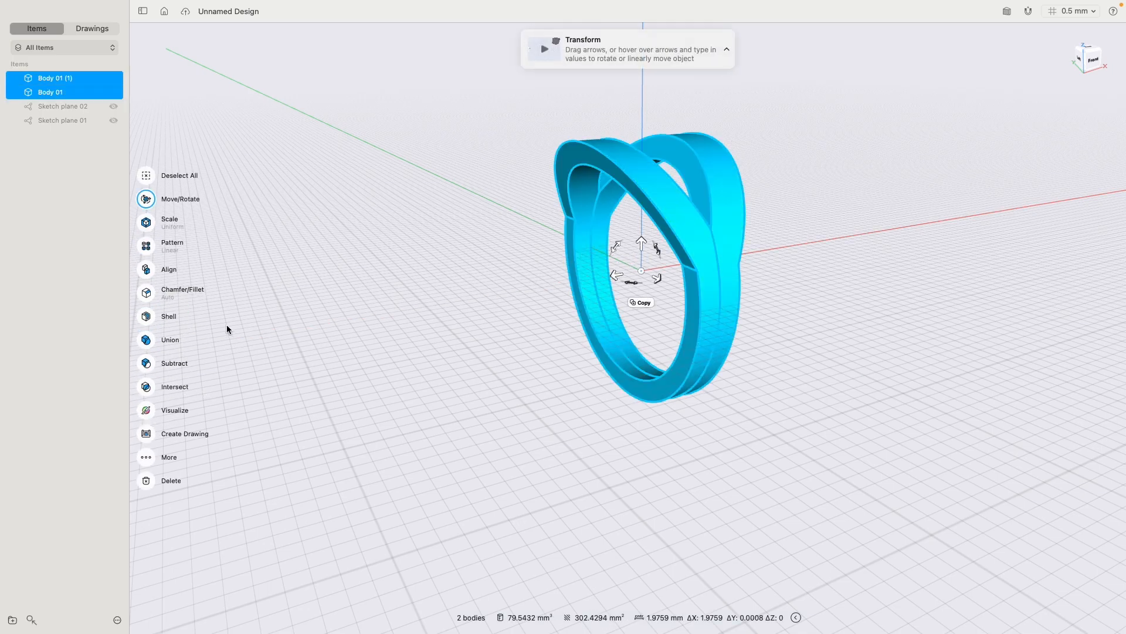
pyautogui.click(147, 340)
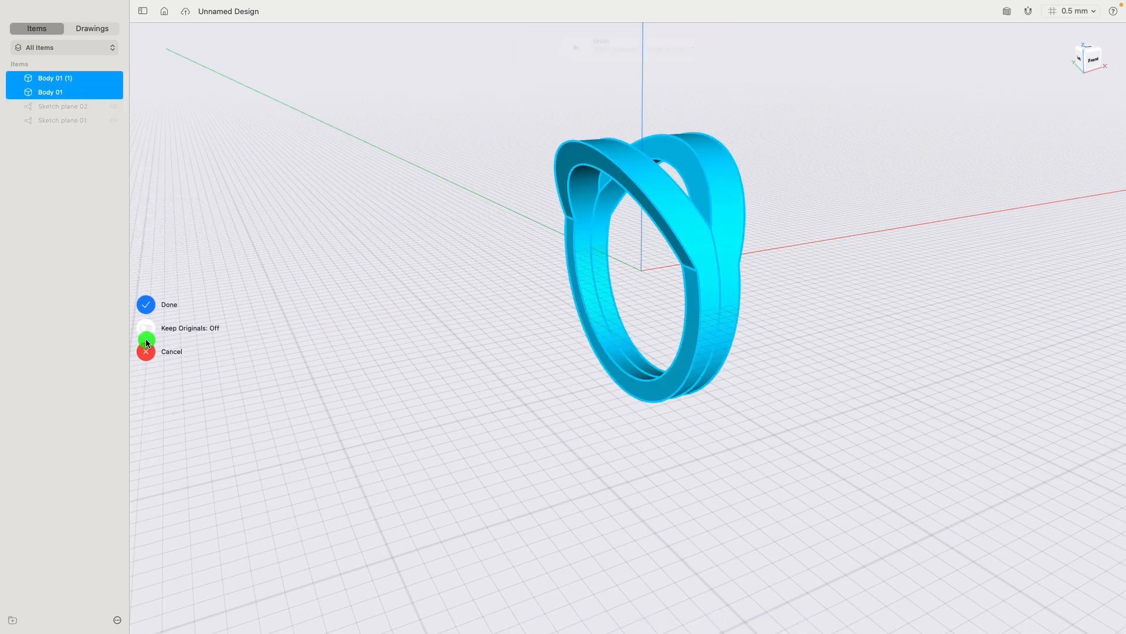
pyautogui.click(146, 303)
pyautogui.moveTo(807, 394)
pyautogui.mouseDown(button='right')
pyautogui.moveTo(816, 370)
pyautogui.moveTo(791, 354)
pyautogui.moveTo(681, 359)
pyautogui.moveTo(794, 366)
pyautogui.moveTo(810, 410)
pyautogui.moveTo(818, 382)
pyautogui.moveTo(852, 370)
pyautogui.moveTo(784, 358)
pyautogui.mouseUp(button='right')
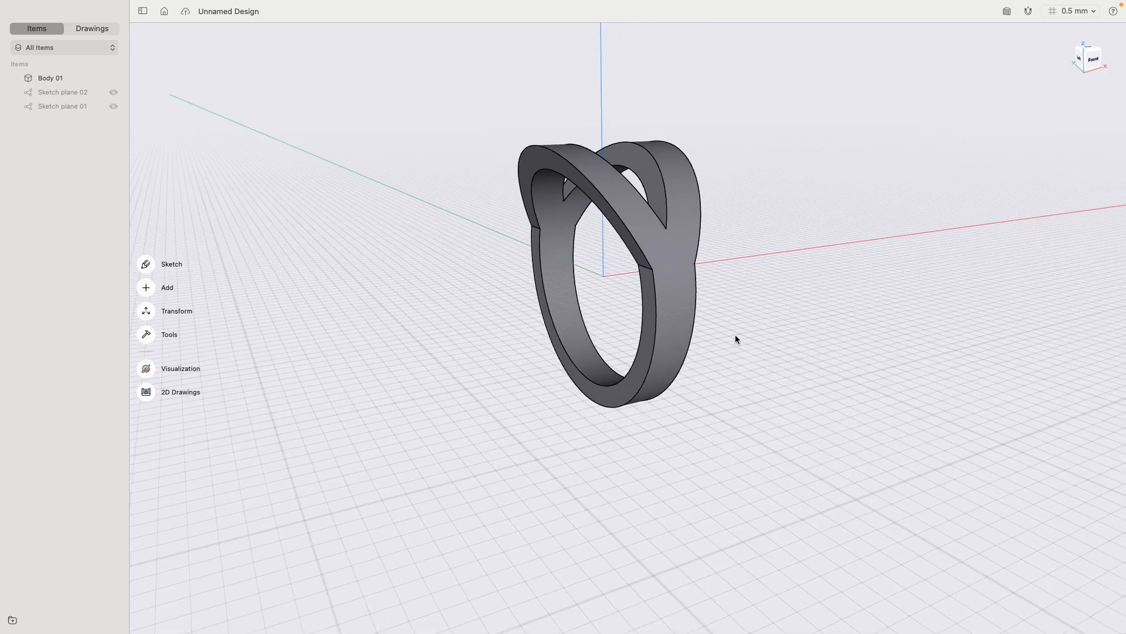
# - Fillet the four short edges where the slanted arms meet the straight band with about a 6 mm radius and G2 continuity
pyautogui.click(545, 241)
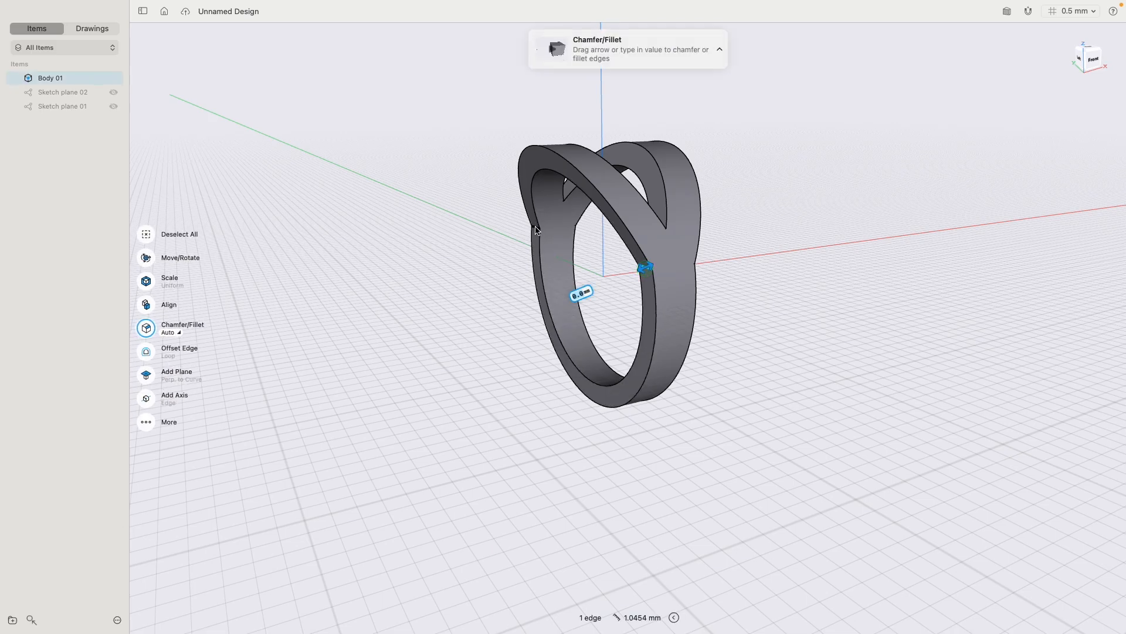
pyautogui.click(535, 228)
pyautogui.moveTo(816, 253); pyautogui.dragTo(729, 250, button='right')
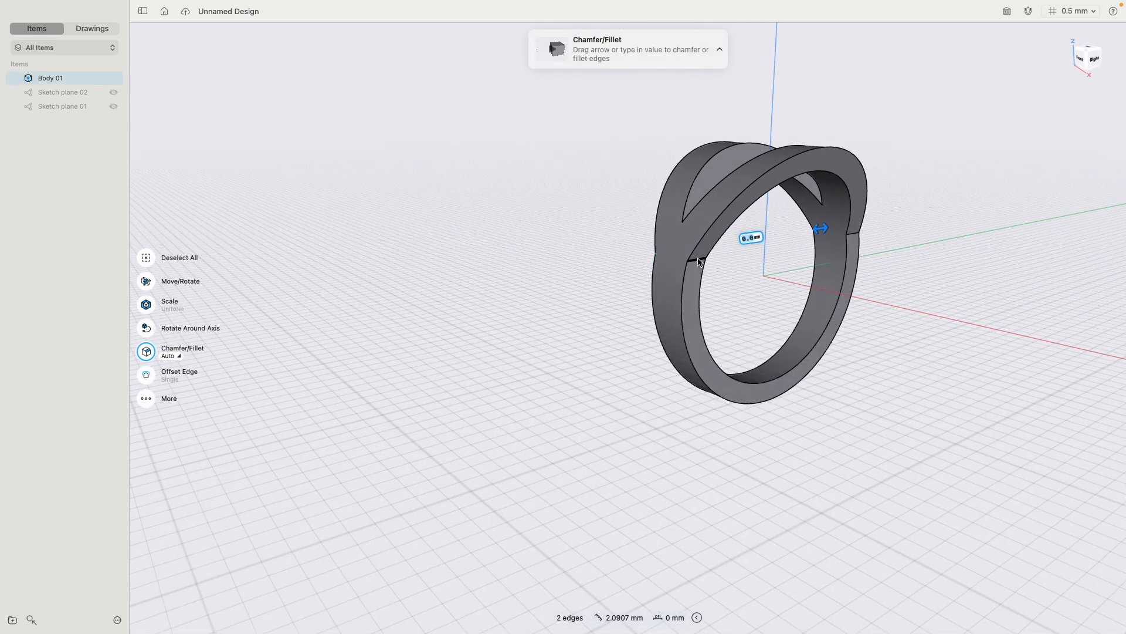
pyautogui.click(854, 237)
pyautogui.click(853, 237)
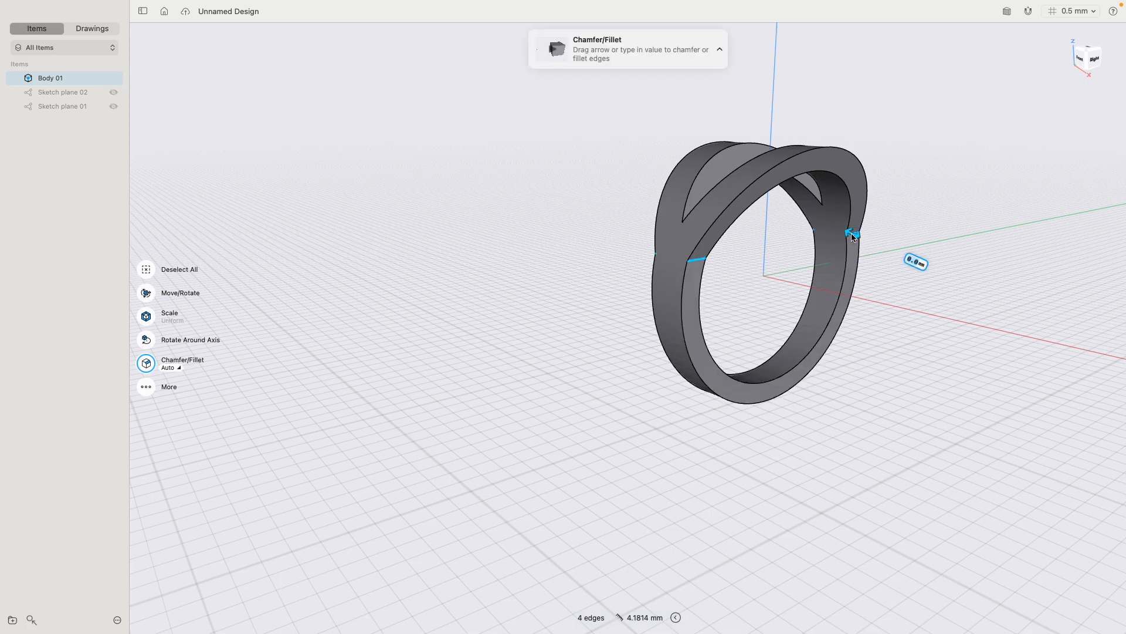
pyautogui.moveTo(854, 236); pyautogui.dragTo(963, 289)
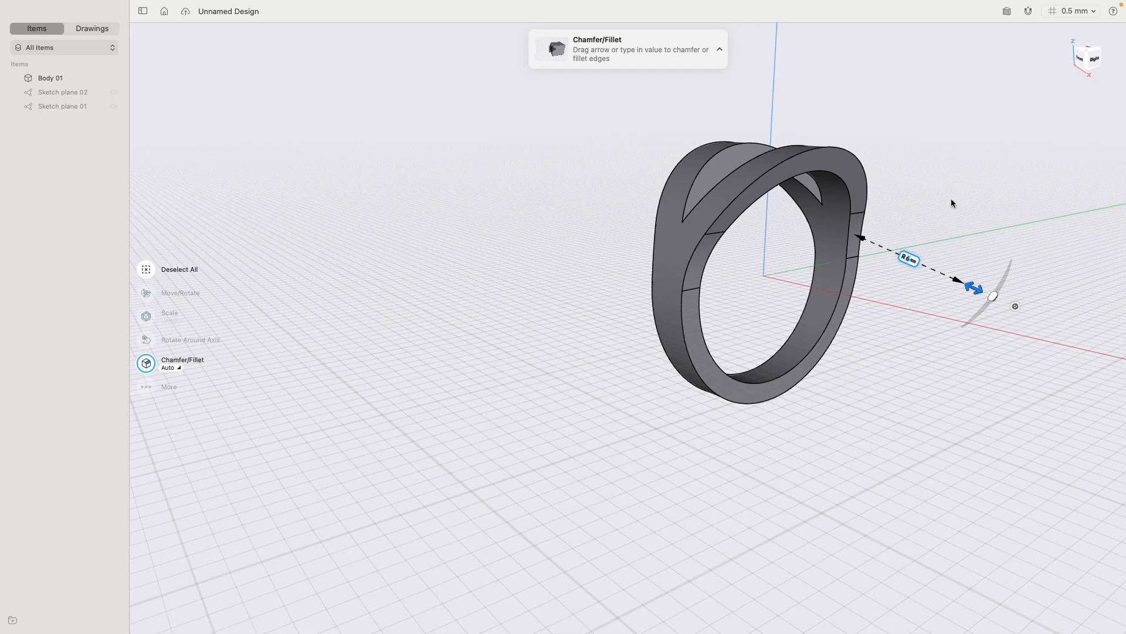
pyautogui.click(1015, 307)
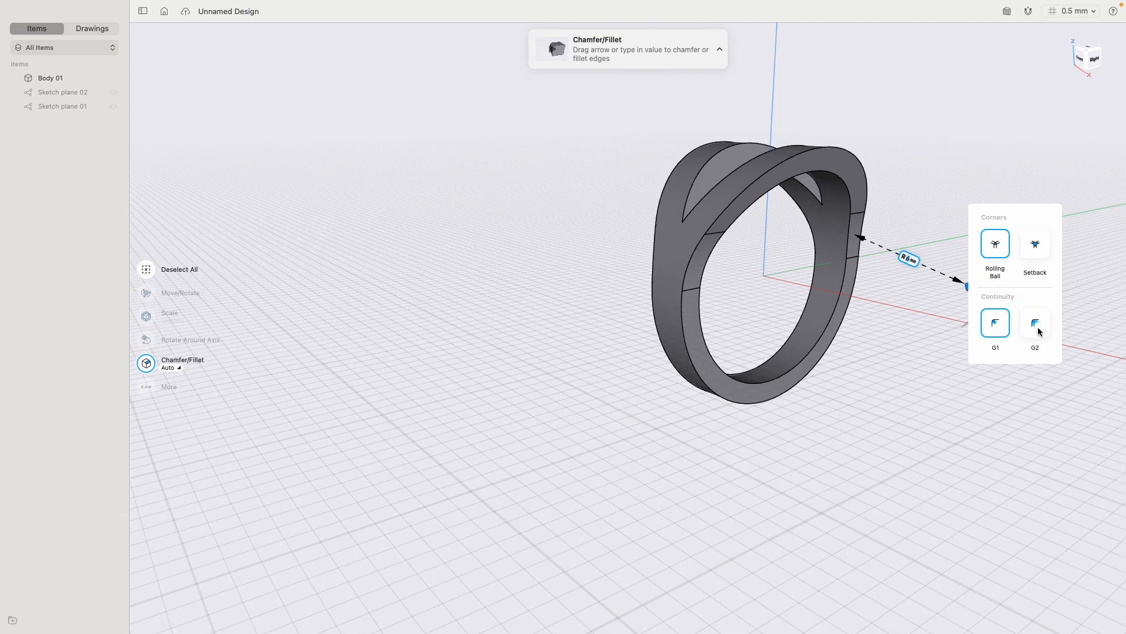
pyautogui.click(1038, 327)
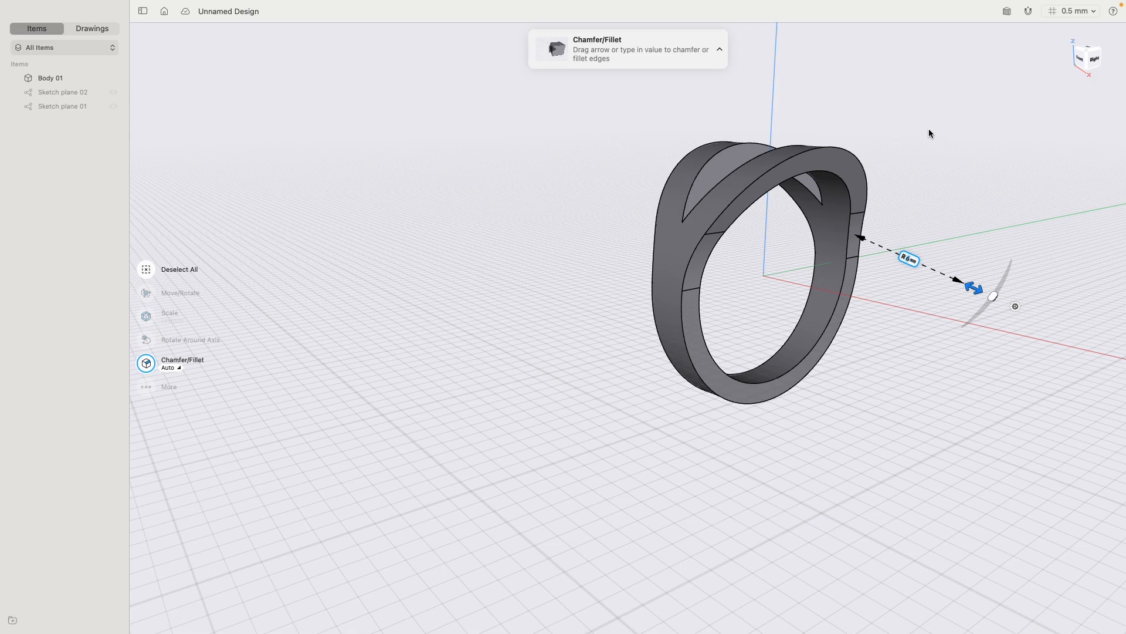
pyautogui.click(931, 130)
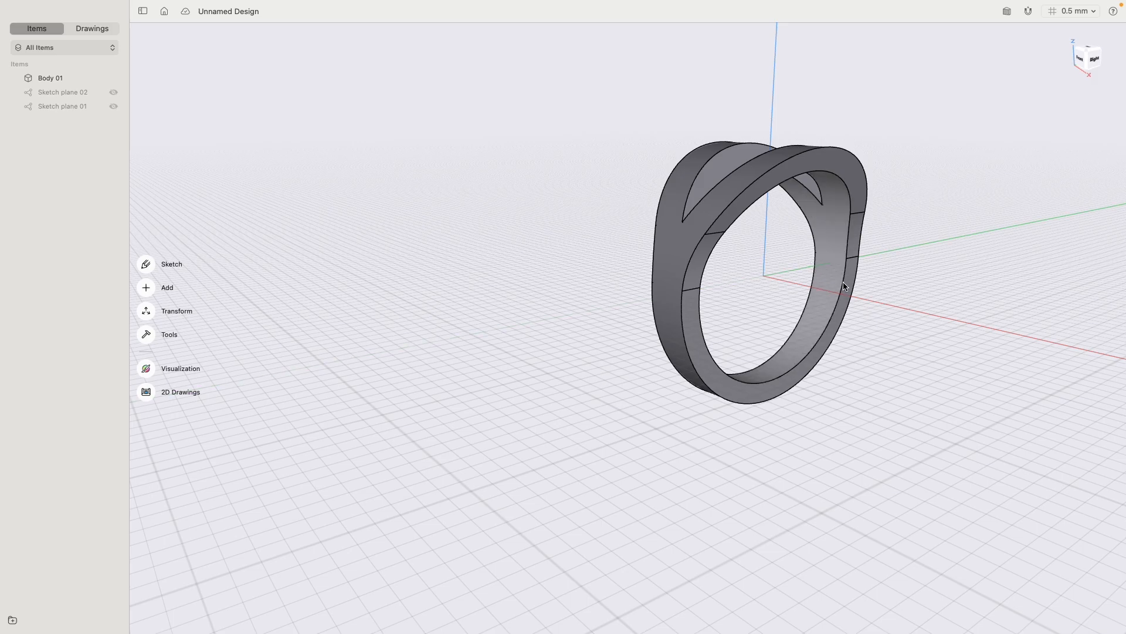
# - Fillet the inner edges on both sides of the band with about a 0.6 mm radius and G2 continuity
pyautogui.click(829, 273)
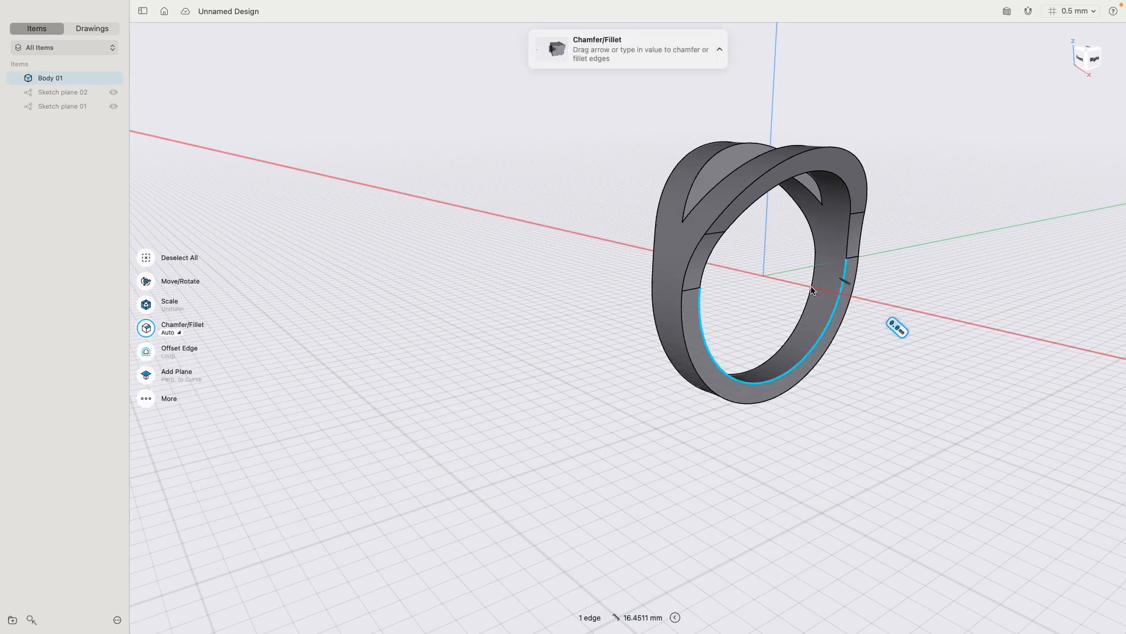
pyautogui.click(801, 314)
pyautogui.moveTo(913, 259)
pyautogui.mouseDown(button='right')
pyautogui.moveTo(839, 264)
pyautogui.moveTo(913, 264)
pyautogui.mouseUp(button='right')
pyautogui.moveTo(793, 311); pyautogui.dragTo(783, 305)
pyautogui.click(738, 284)
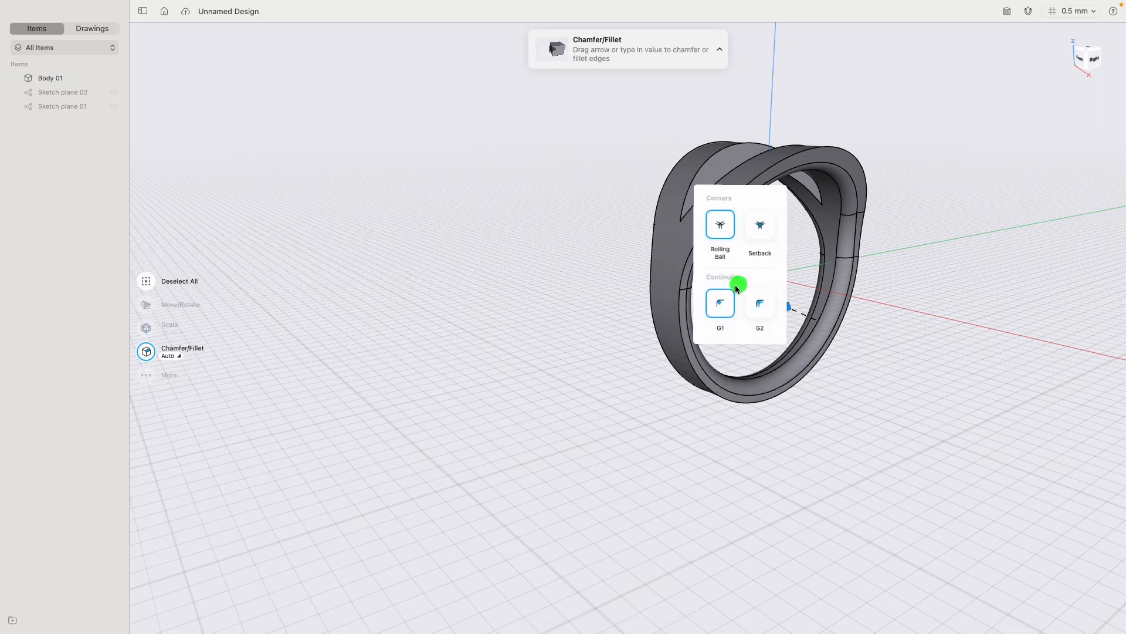
pyautogui.click(761, 297)
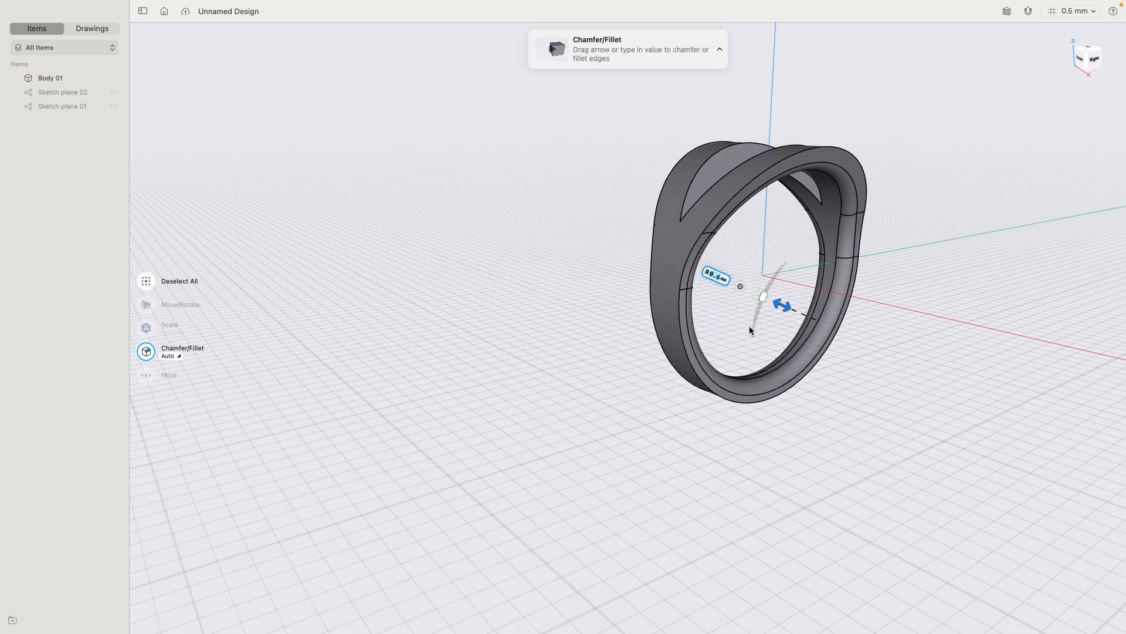
pyautogui.click(564, 338)
pyautogui.moveTo(574, 348)
pyautogui.mouseDown(button='right')
pyautogui.moveTo(500, 343)
pyautogui.moveTo(566, 339)
pyautogui.moveTo(580, 356)
pyautogui.mouseUp(button='right')
# - Fillet the outer edges on both sides of the band with about a 0.2 mm radius and G2 continuity
pyautogui.click(667, 207)
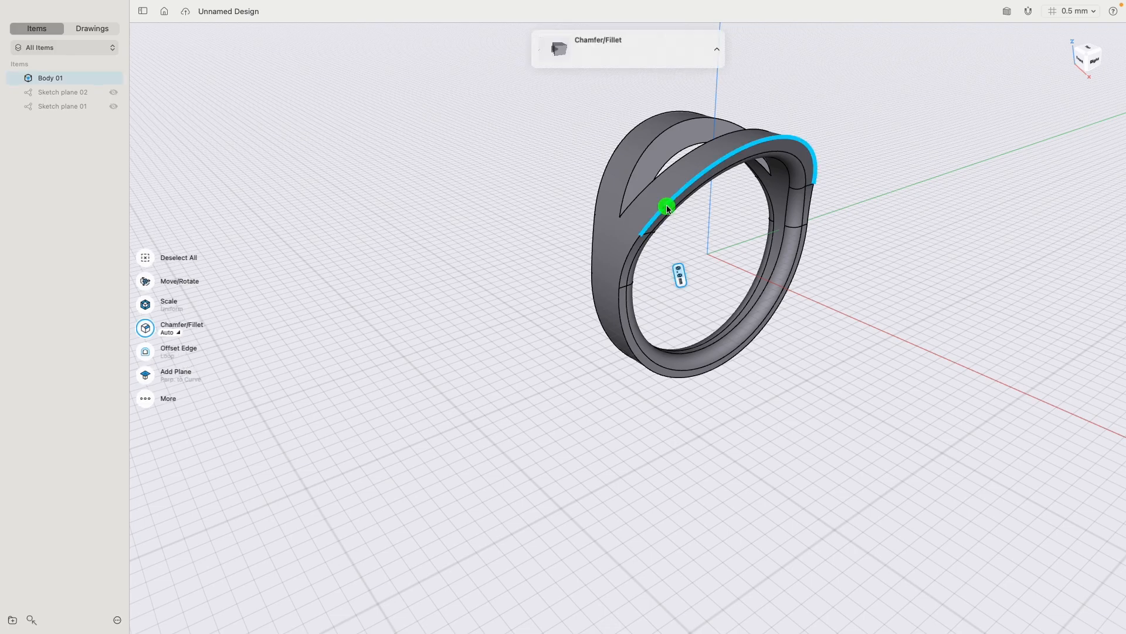
pyautogui.click(607, 165)
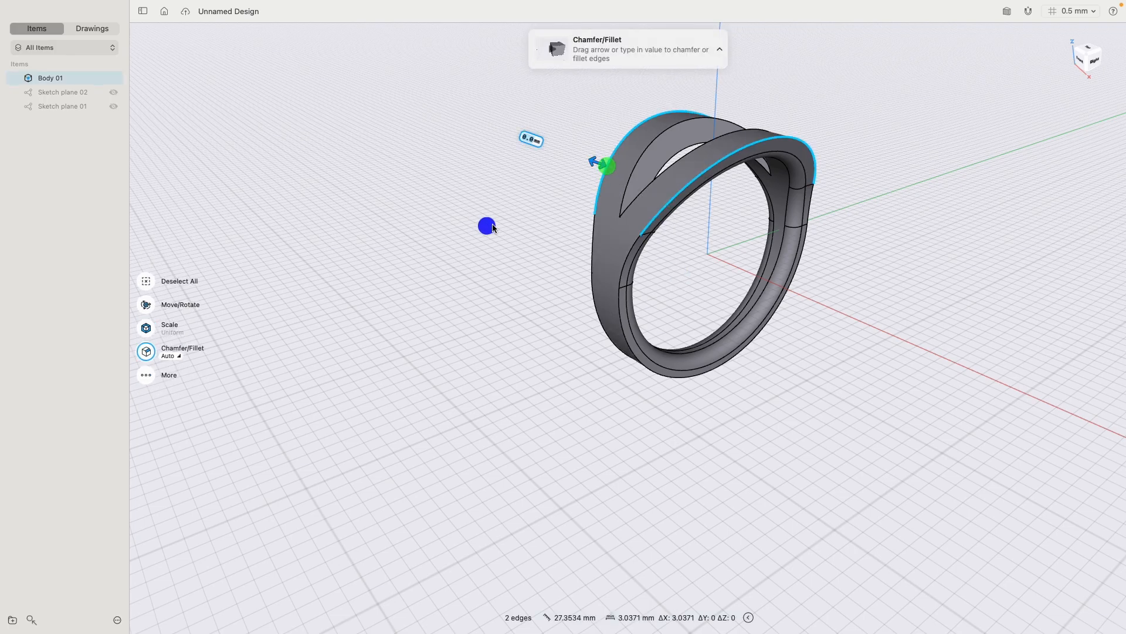
pyautogui.moveTo(486, 224); pyautogui.dragTo(494, 174, button='right')
pyautogui.moveTo(494, 173); pyautogui.dragTo(491, 174)
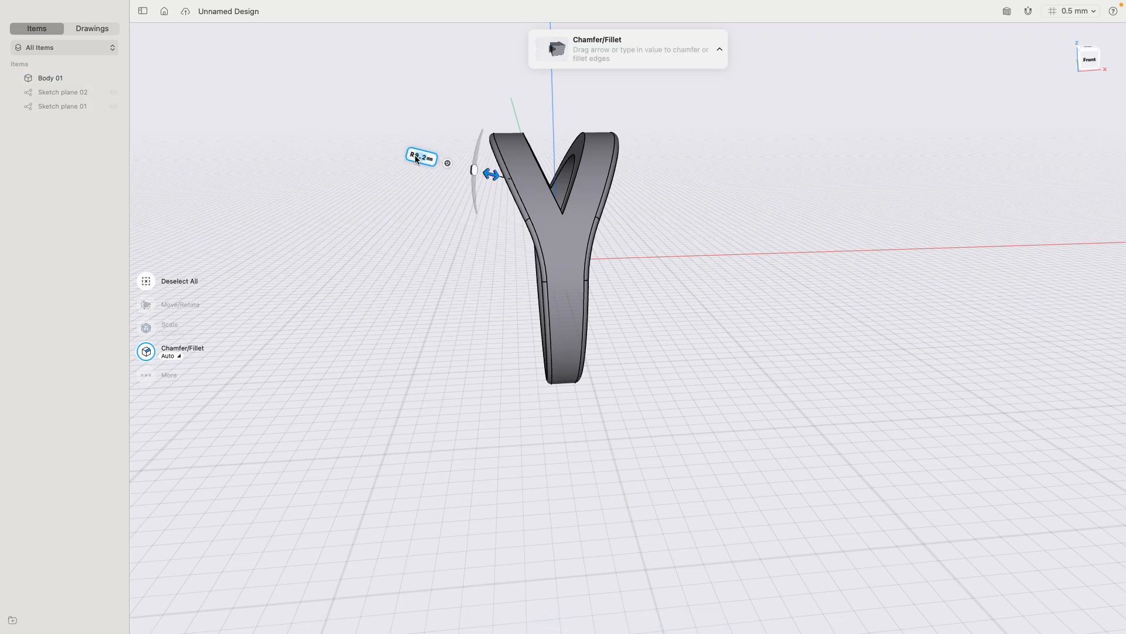
pyautogui.click(448, 163)
pyautogui.click(467, 178)
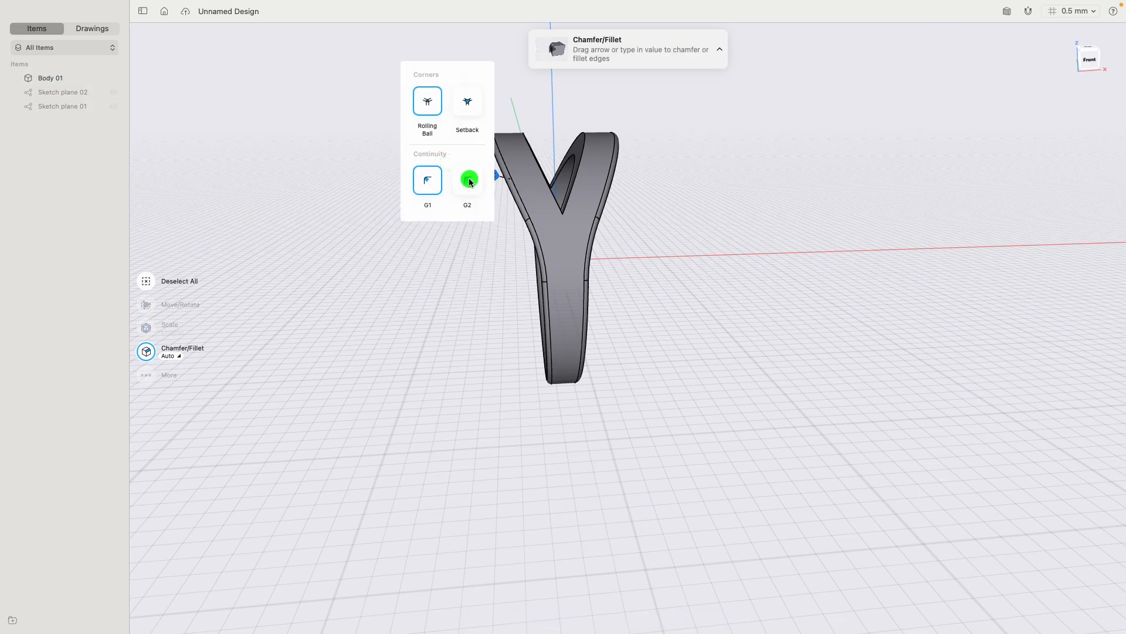
pyautogui.click(648, 217)
# - Fillet the two short edges where the slanted arms meet in a V with about a 0.3 mm radius and G2 continuity
pyautogui.moveTo(647, 218); pyautogui.dragTo(735, 187, button='right')
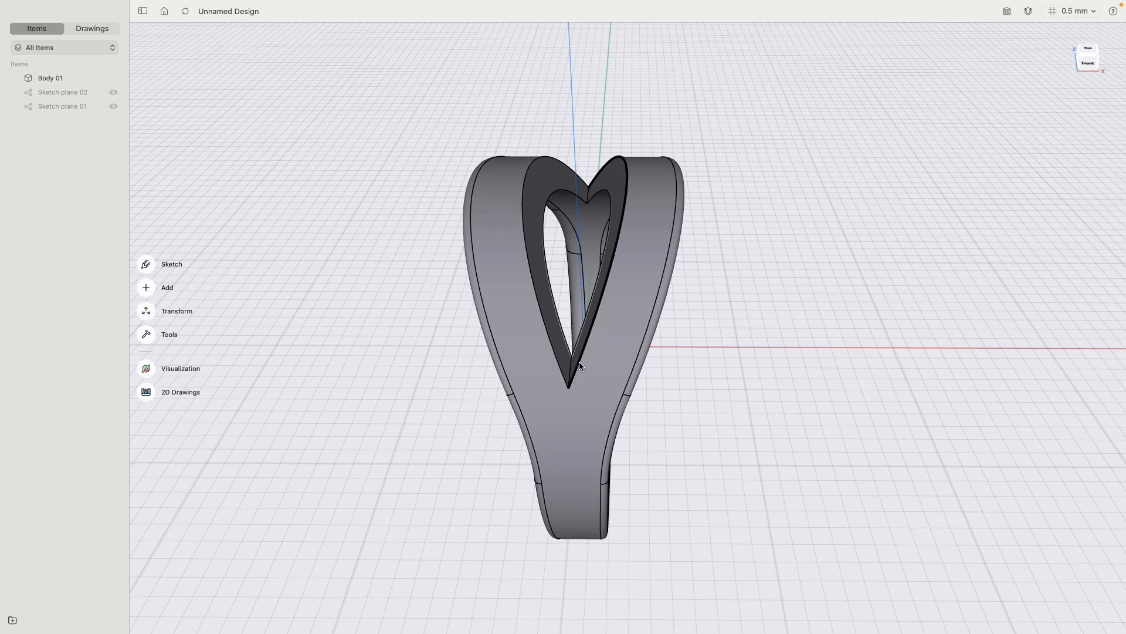
pyautogui.click(589, 195)
pyautogui.moveTo(589, 196); pyautogui.dragTo(592, 253, button='right')
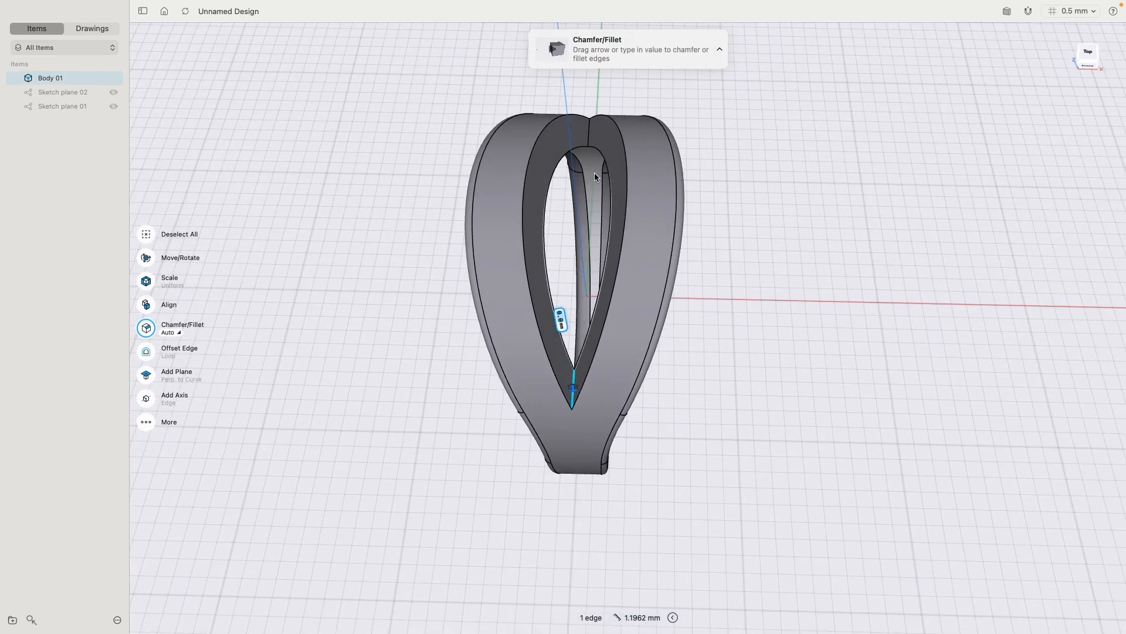
pyautogui.click(588, 138)
pyautogui.moveTo(732, 258); pyautogui.dragTo(734, 189, button='right')
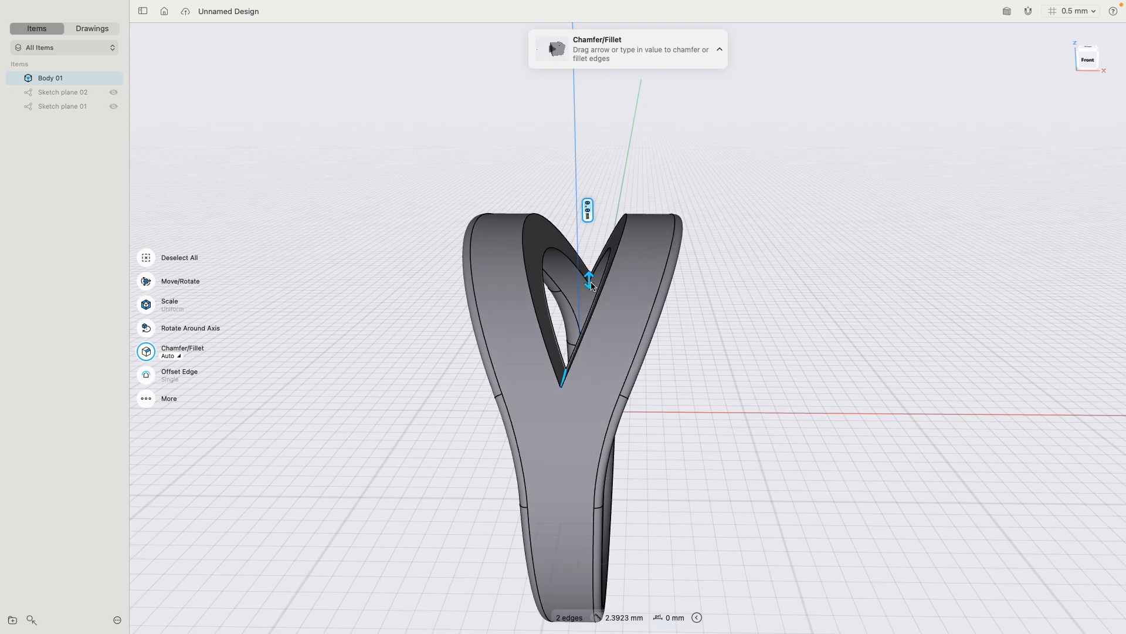
pyautogui.moveTo(589, 278); pyautogui.dragTo(591, 267)
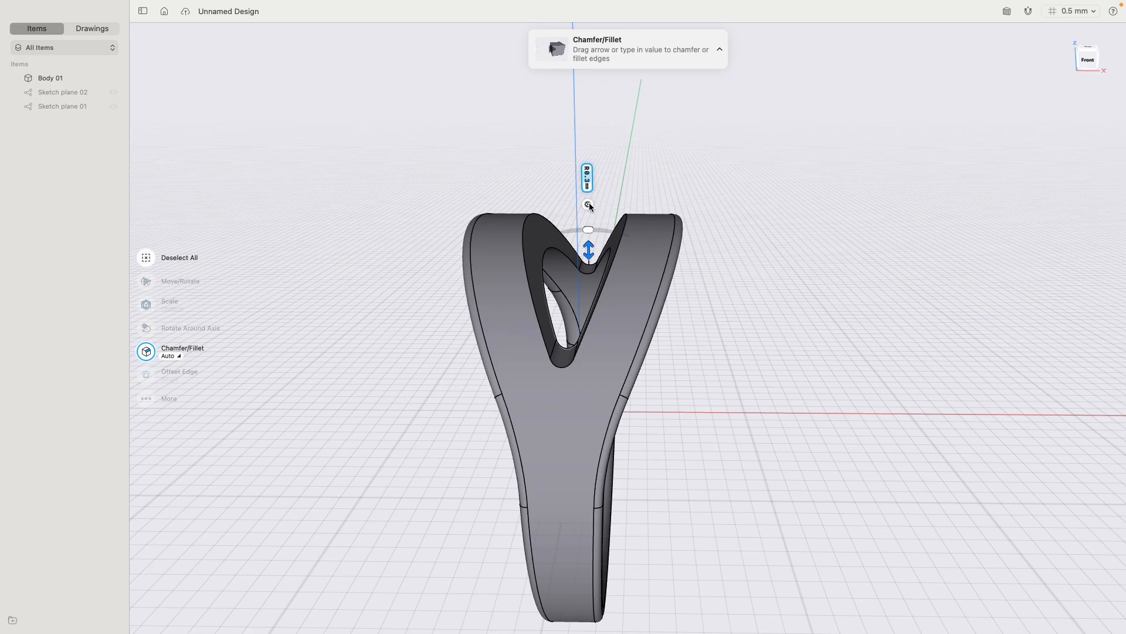
pyautogui.click(588, 204)
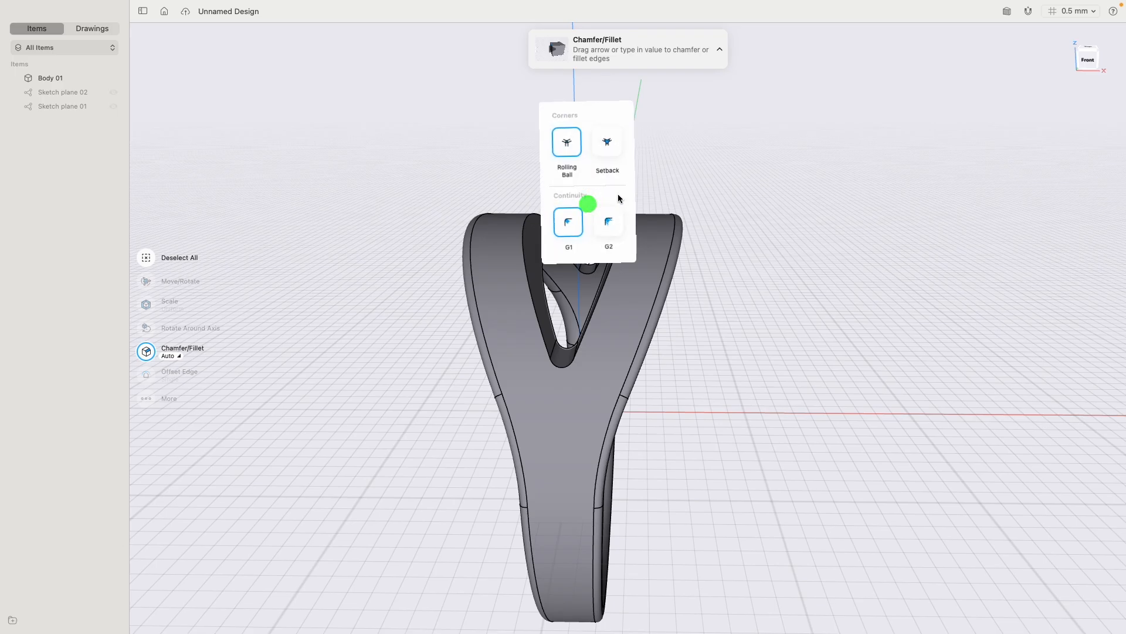
pyautogui.click(607, 227)
pyautogui.click(588, 231)
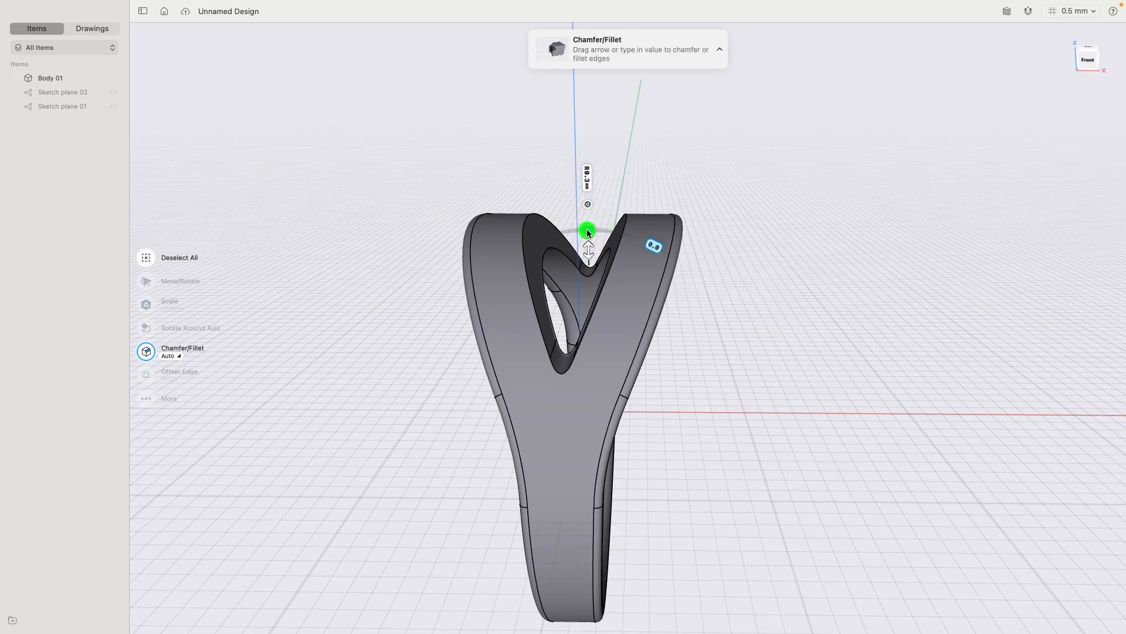
pyautogui.moveTo(587, 232); pyautogui.dragTo(574, 230)
pyautogui.click(725, 348)
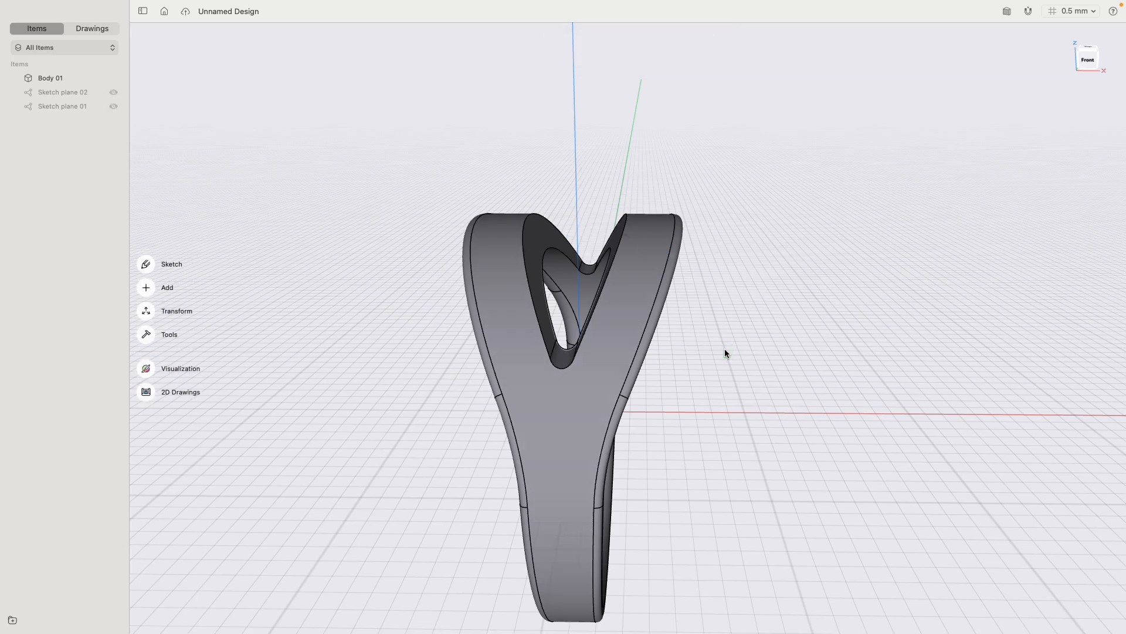
# - Fillet the inner and outer edge loops of the opening between the arms with about a 0.2 mm radius and G2 continuity
pyautogui.click(553, 253)
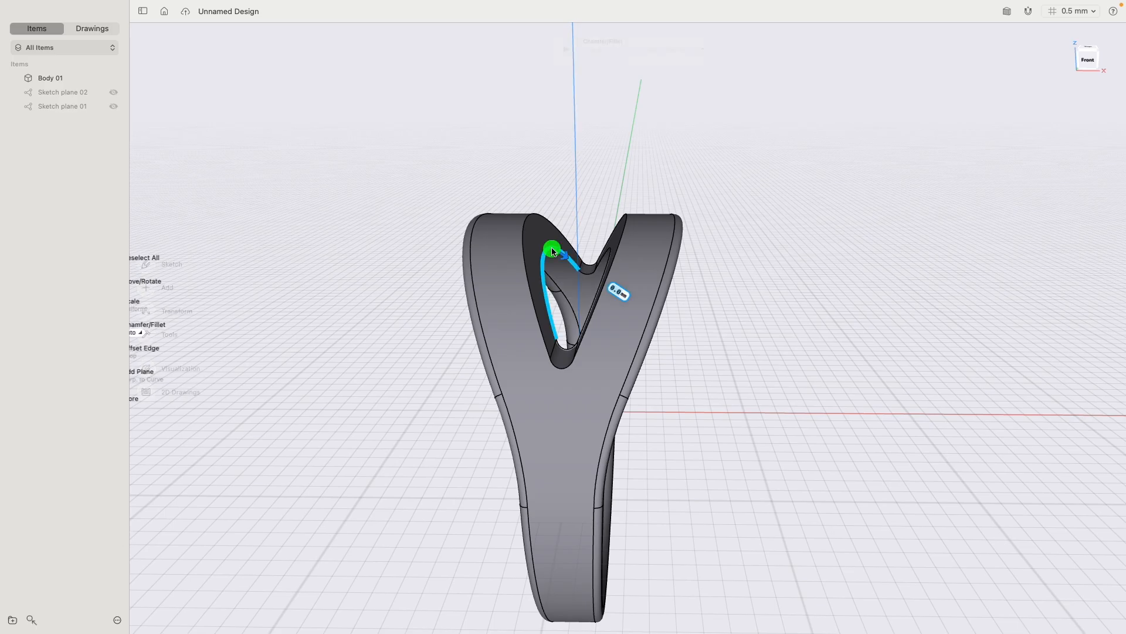
pyautogui.click(526, 221)
pyautogui.moveTo(667, 204)
pyautogui.mouseDown(button='right')
pyautogui.moveTo(709, 215)
pyautogui.moveTo(670, 225)
pyautogui.mouseUp(button='right')
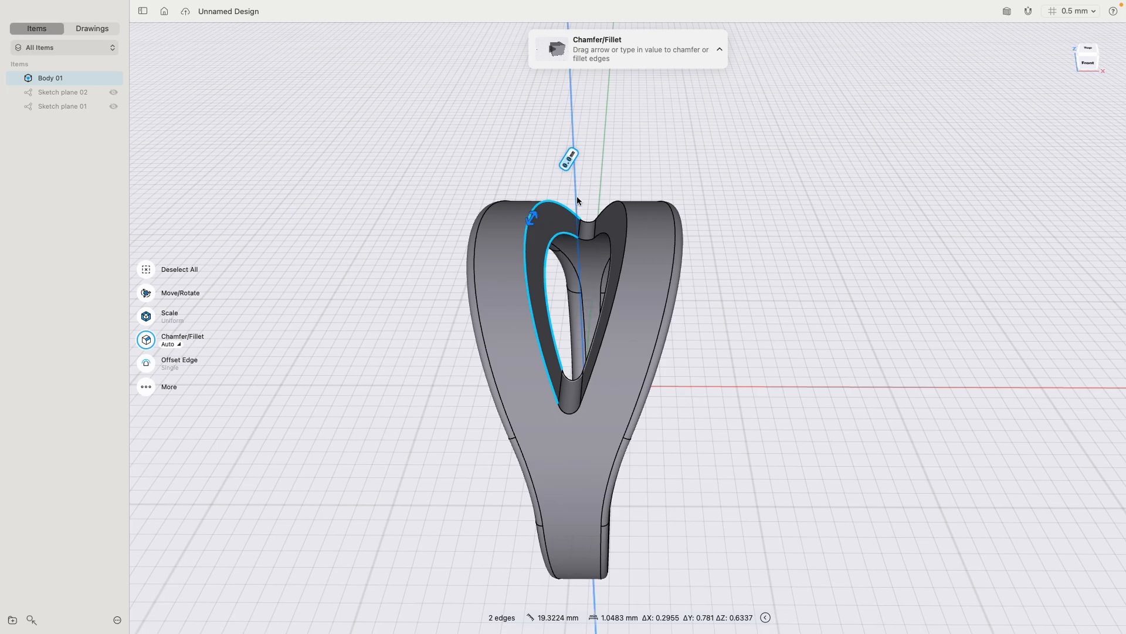
pyautogui.moveTo(535, 217); pyautogui.dragTo(536, 210)
pyautogui.click(559, 175)
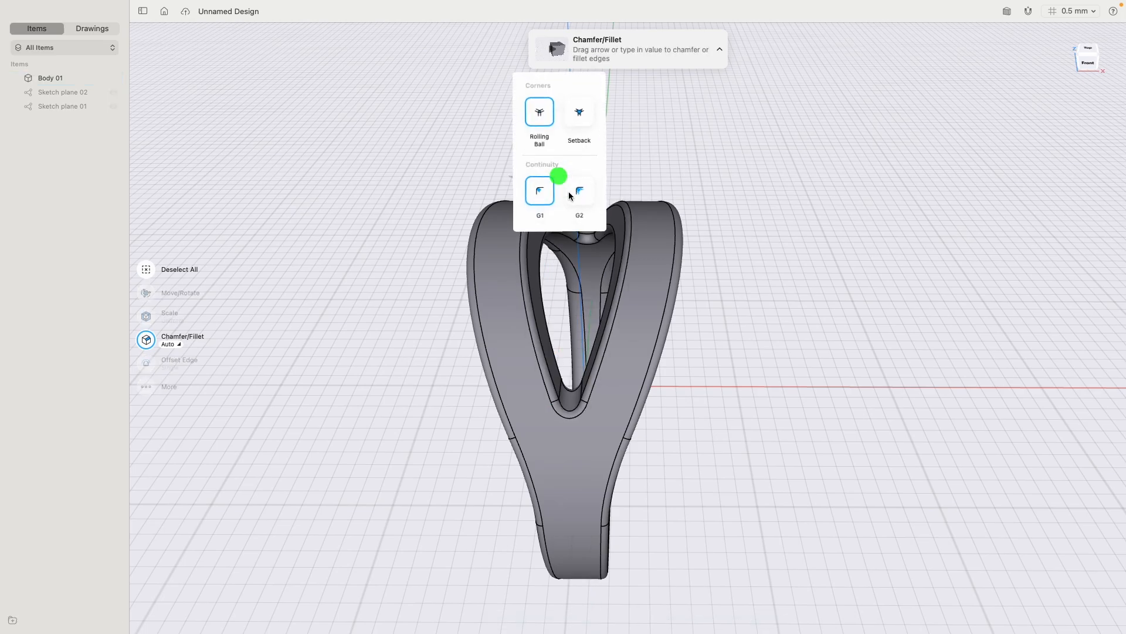
pyautogui.click(581, 191)
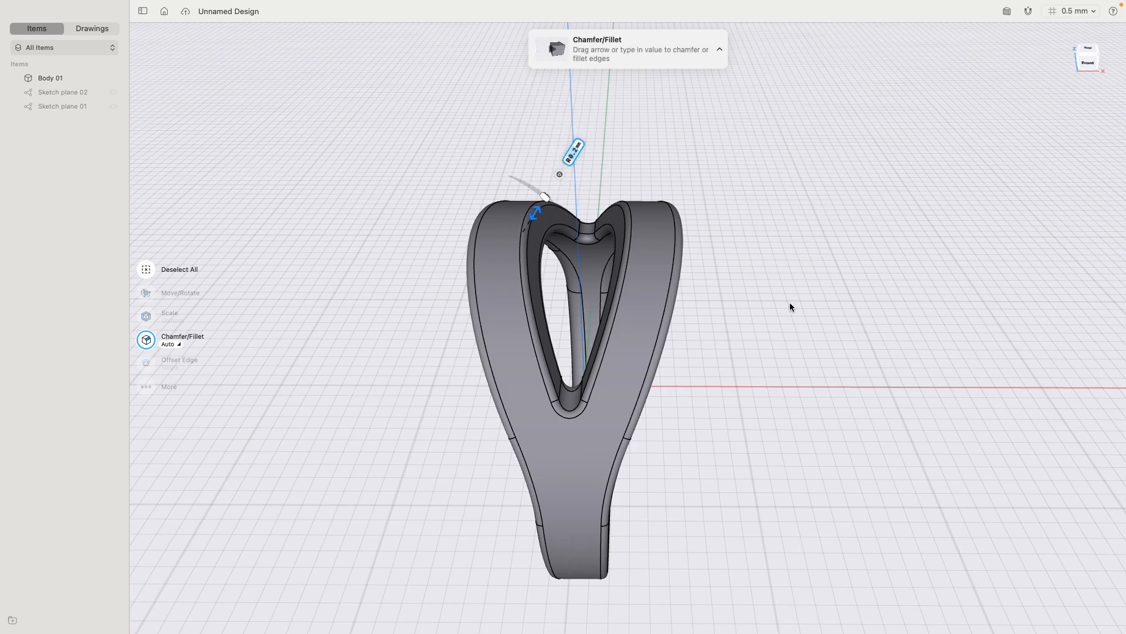
pyautogui.click(770, 286)
# - Inspect the filleted ring in the front and right views
pyautogui.moveTo(783, 435); pyautogui.dragTo(861, 217, button='right')
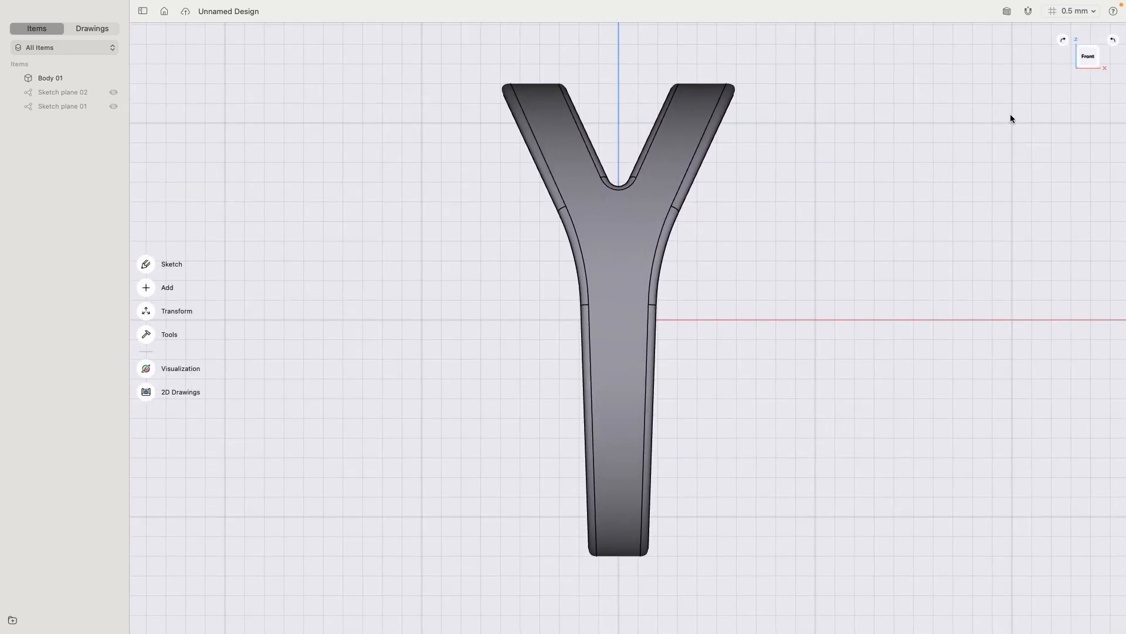
pyautogui.click(1101, 63)
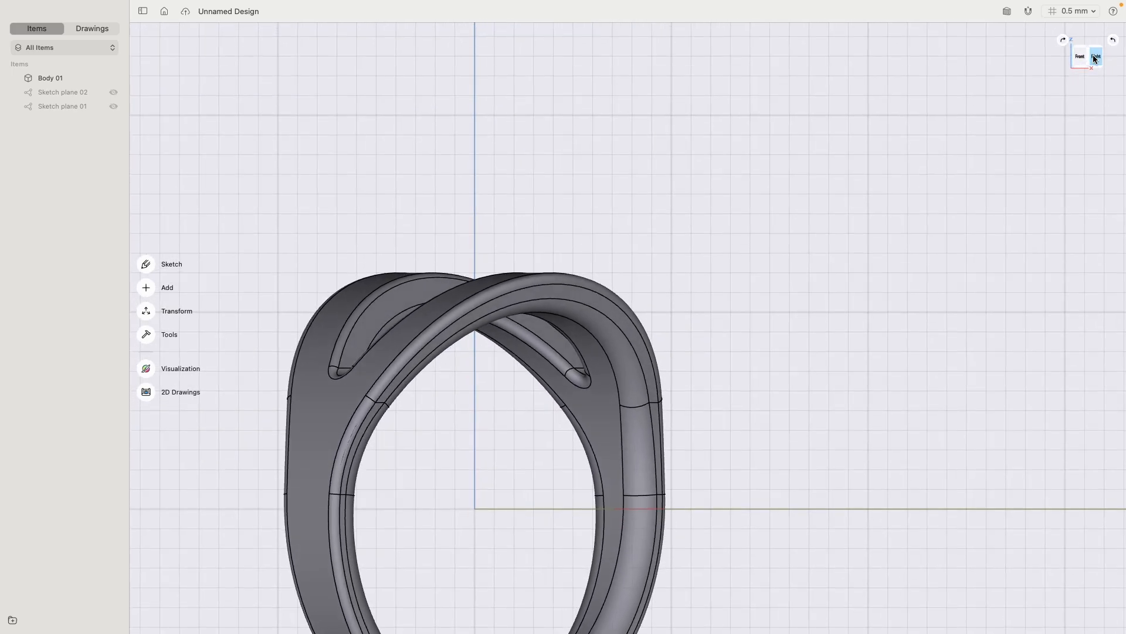
pyautogui.moveTo(907, 353); pyautogui.dragTo(1022, 173, button='middle')
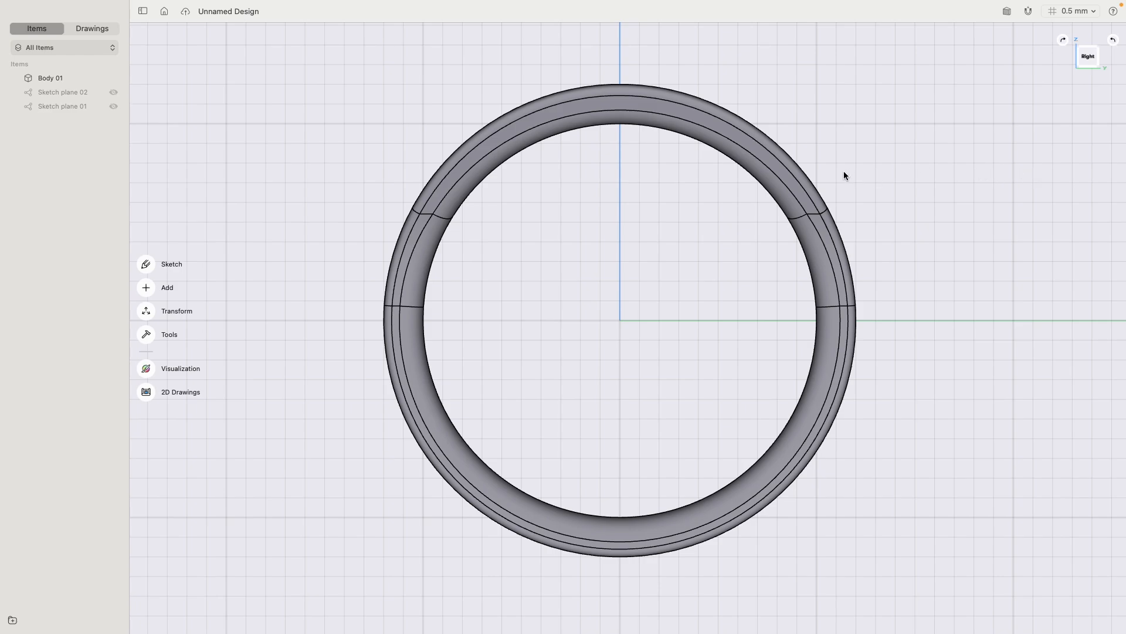
pyautogui.click(1078, 57)
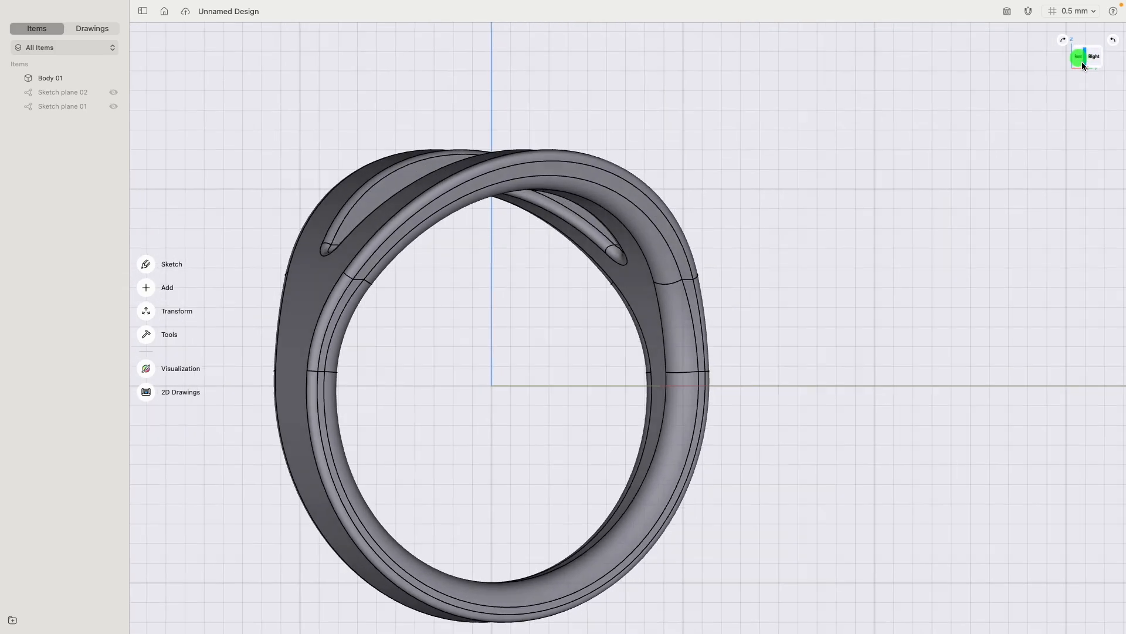
pyautogui.moveTo(787, 222); pyautogui.dragTo(777, 130, button='middle')
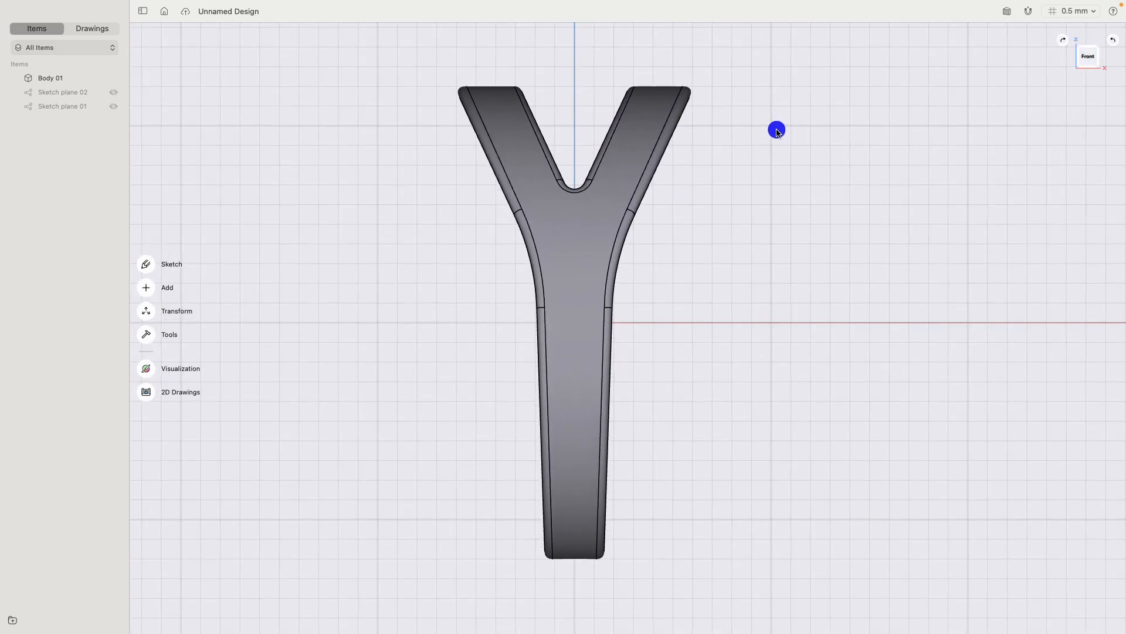
pyautogui.click(1092, 55)
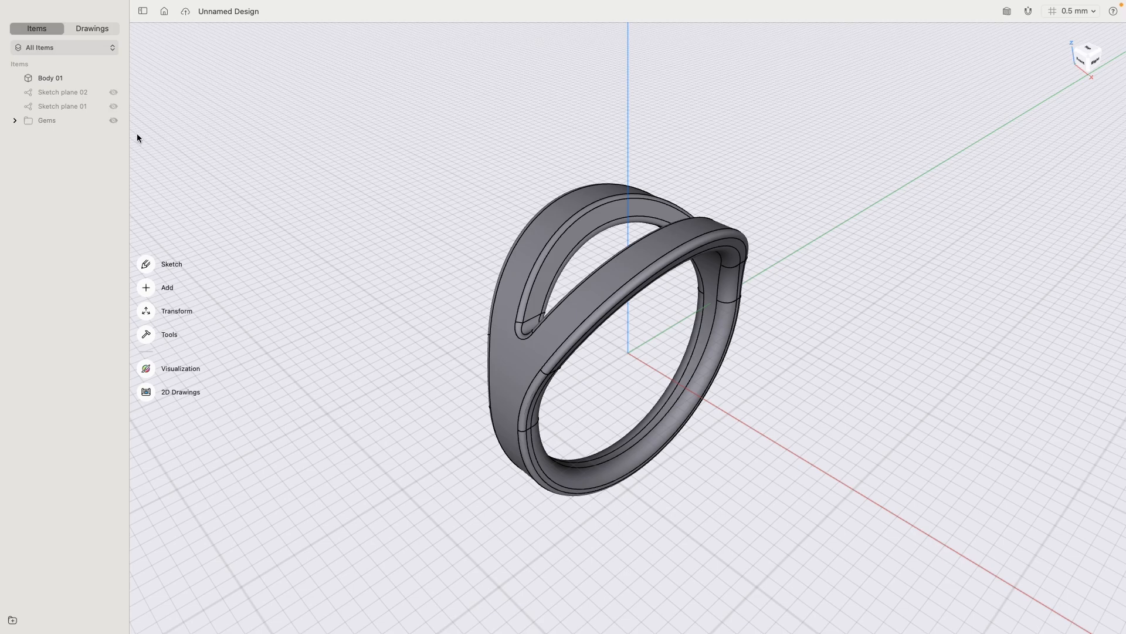
# - Show the Gems folder and Sketch plane 02 and hide the ring body, viewing the model from the front
pyautogui.click(114, 121)
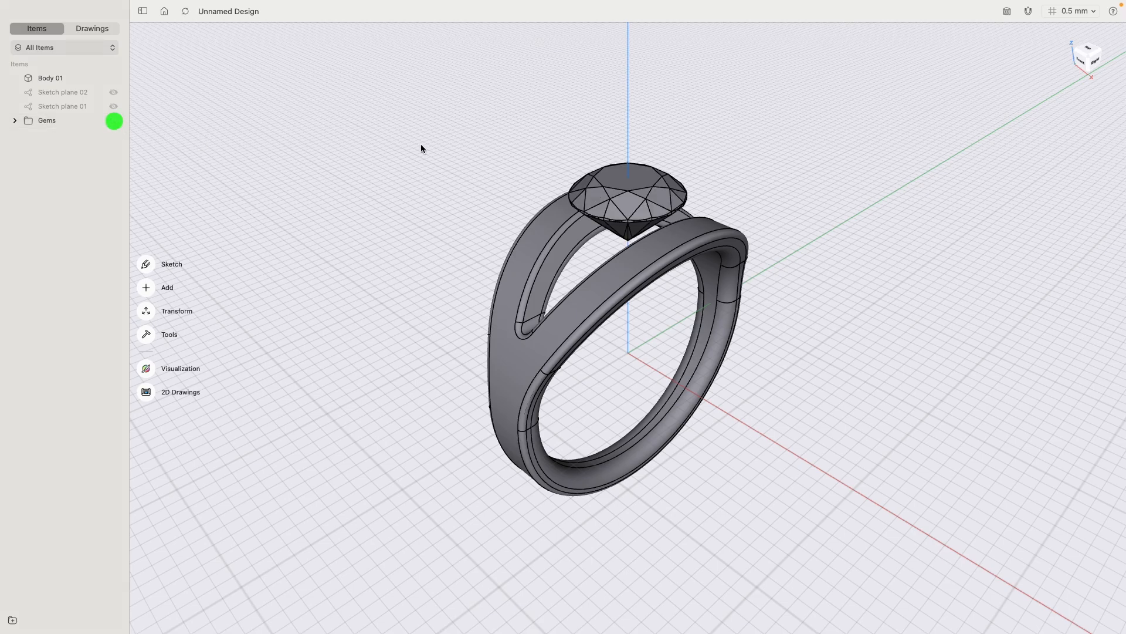
pyautogui.click(1077, 60)
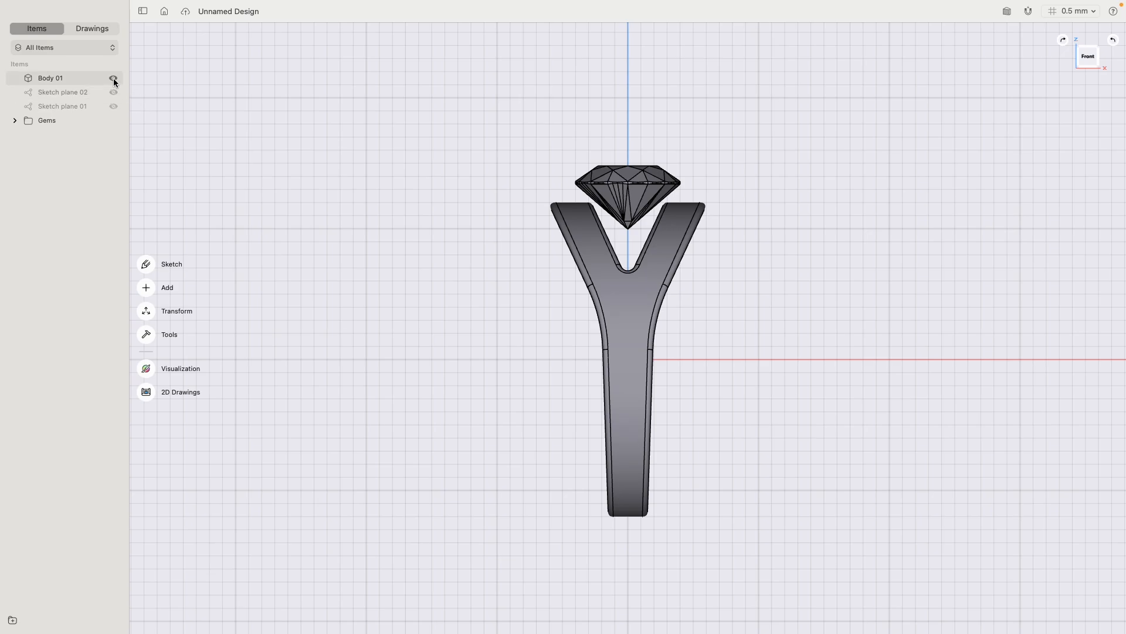
pyautogui.click(114, 79)
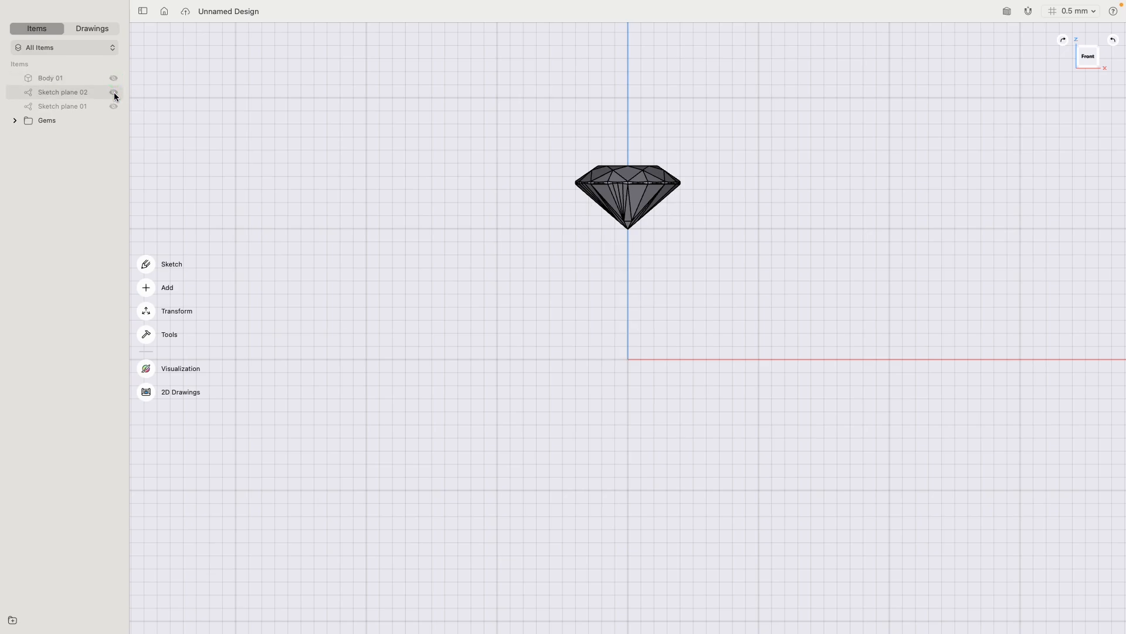
pyautogui.click(114, 93)
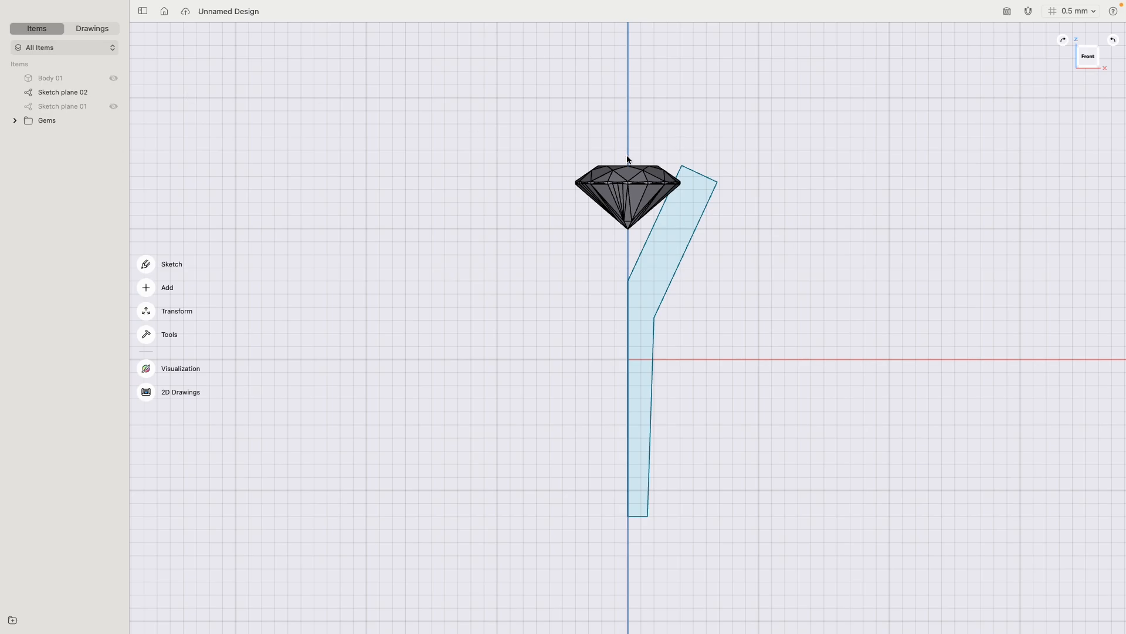
# - Sketch an upright rectangle about 0.4 mm wide and 2.4 mm tall from the gem's top level, inward from its outer girdle edge
pyautogui.scroll(5, 610, 144)
pyautogui.moveTo(576, 120); pyautogui.dragTo(544, 322, button='middle')
pyautogui.scroll(5, 532, 234)
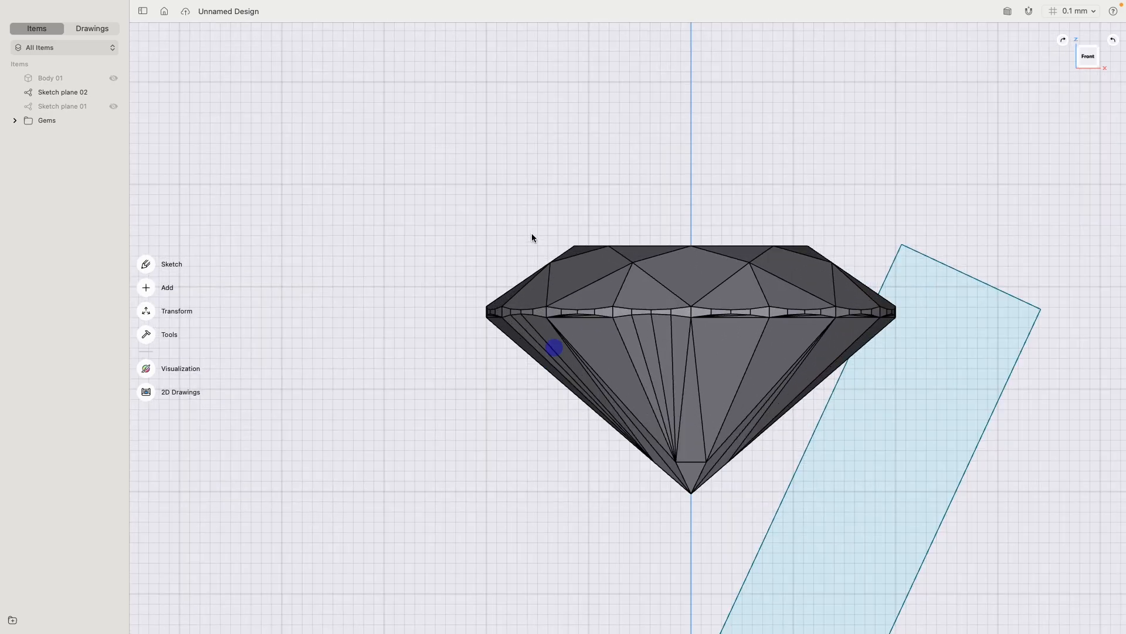
pyautogui.moveTo(531, 233); pyautogui.dragTo(497, 154, button='middle')
pyautogui.click(146, 264)
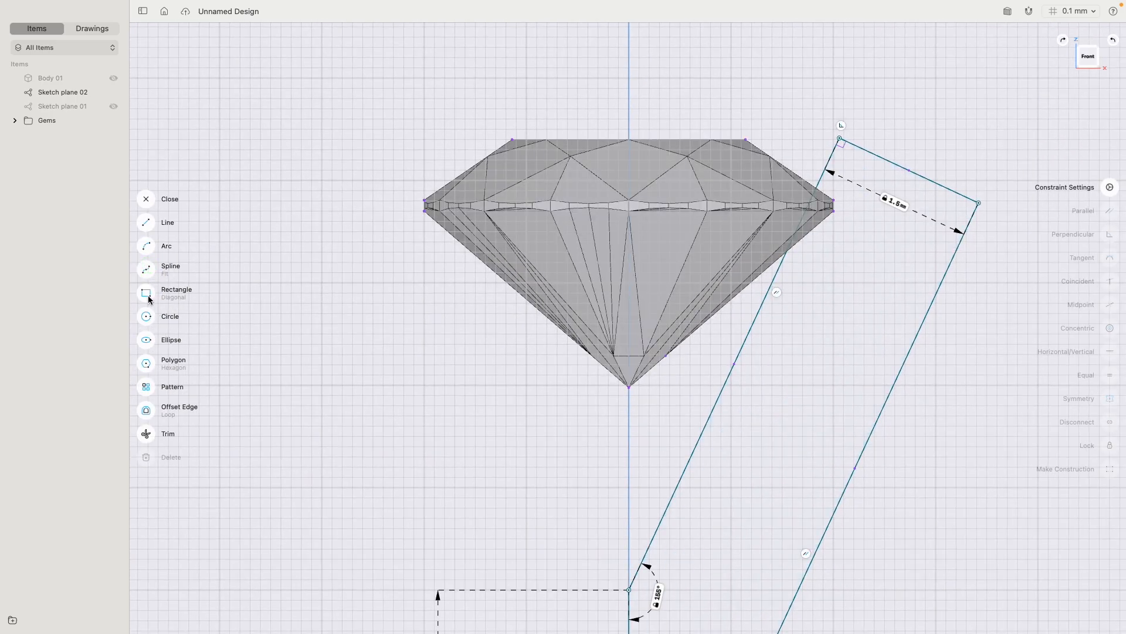
pyautogui.click(147, 293)
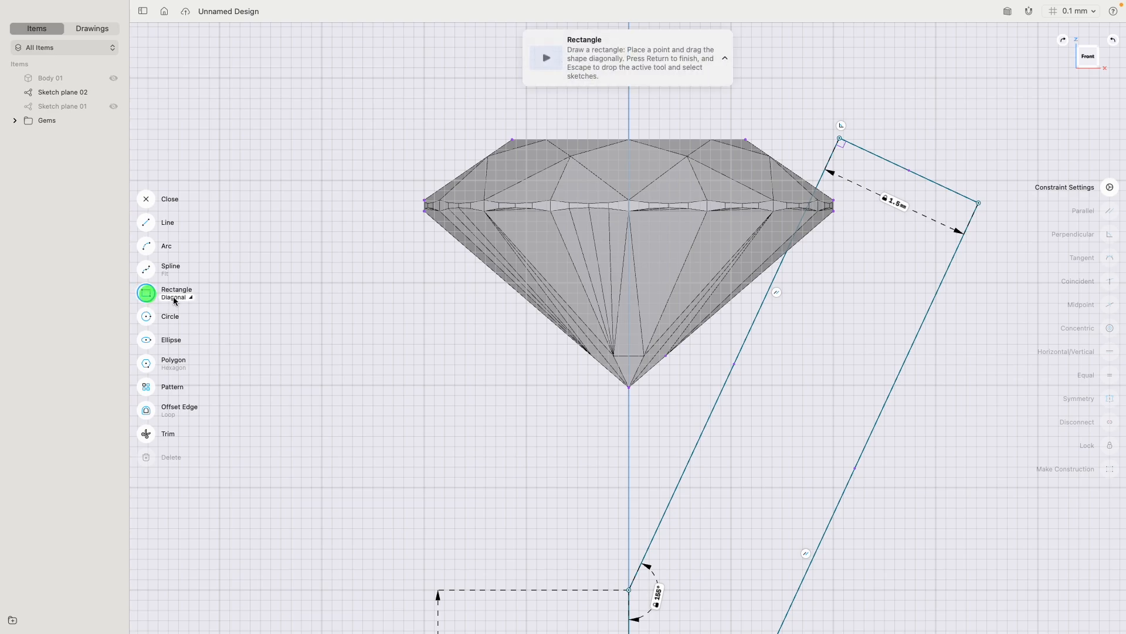
pyautogui.click(512, 139)
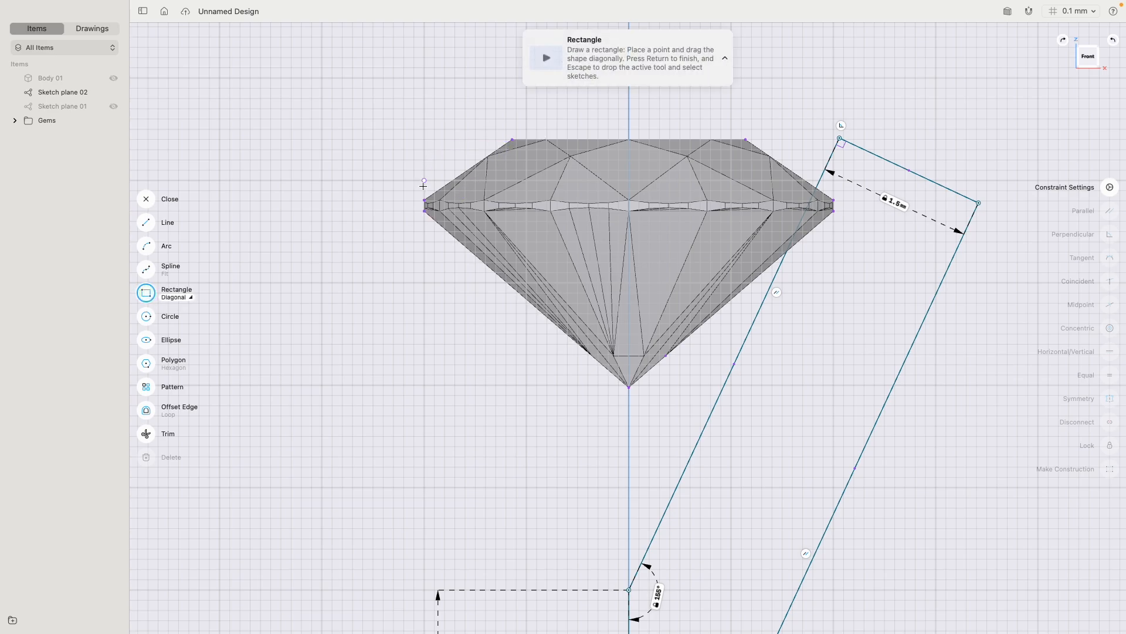
pyautogui.click(424, 139)
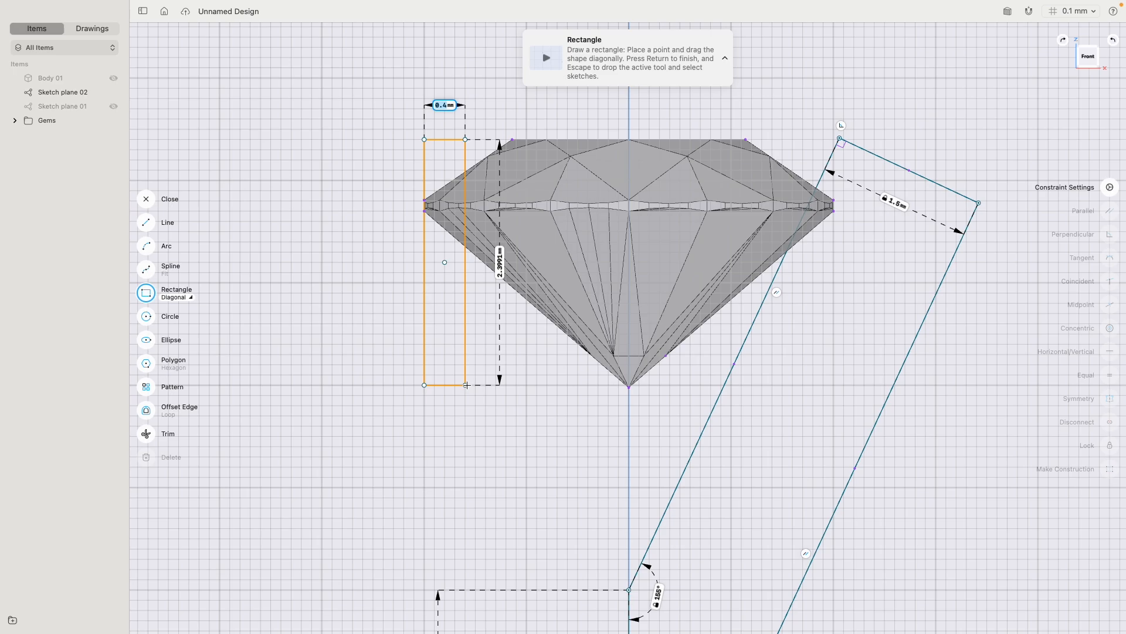
pyautogui.click(466, 384)
# - Set the width of the rectangle at the gem's edge to 0.35 mm
pyautogui.click(451, 107)
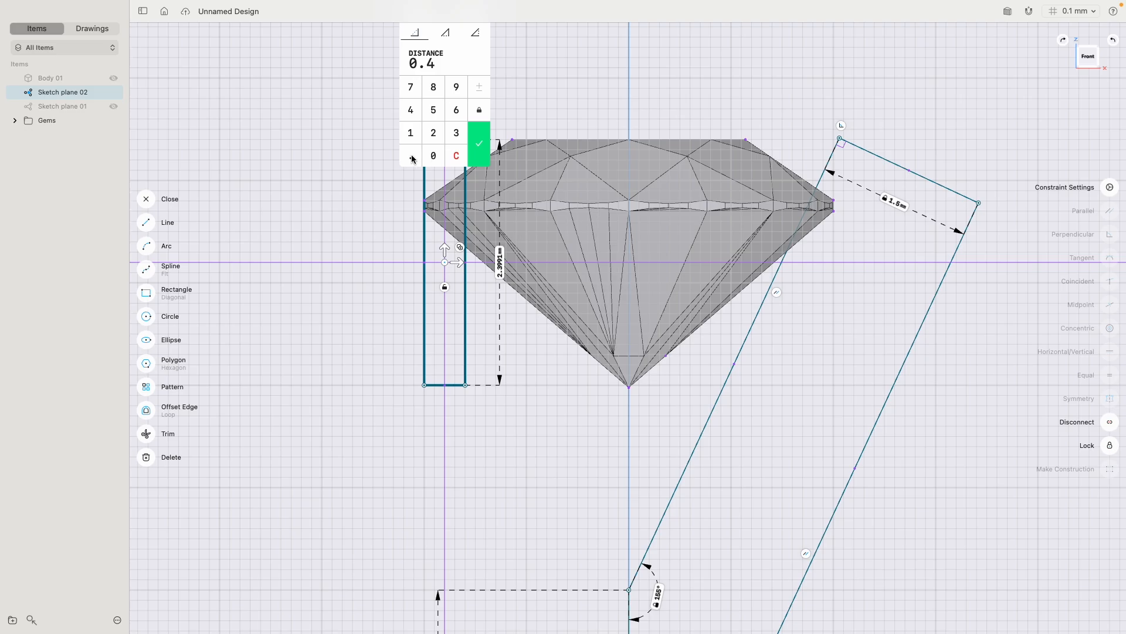
pyautogui.click(411, 156)
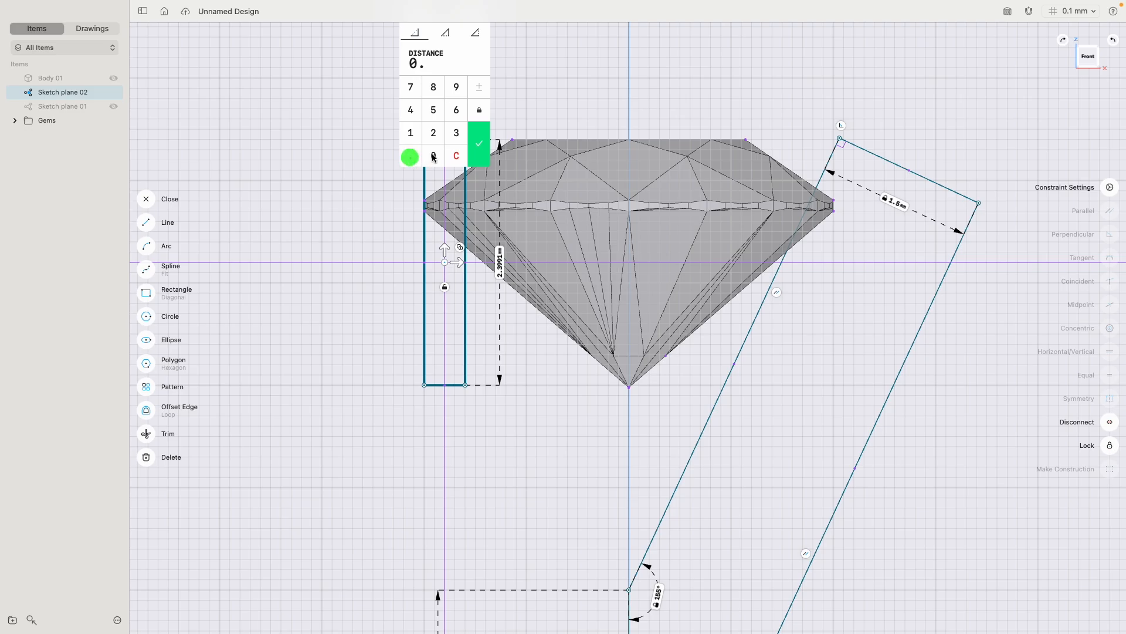
pyautogui.click(457, 133)
pyautogui.click(433, 109)
pyautogui.click(479, 138)
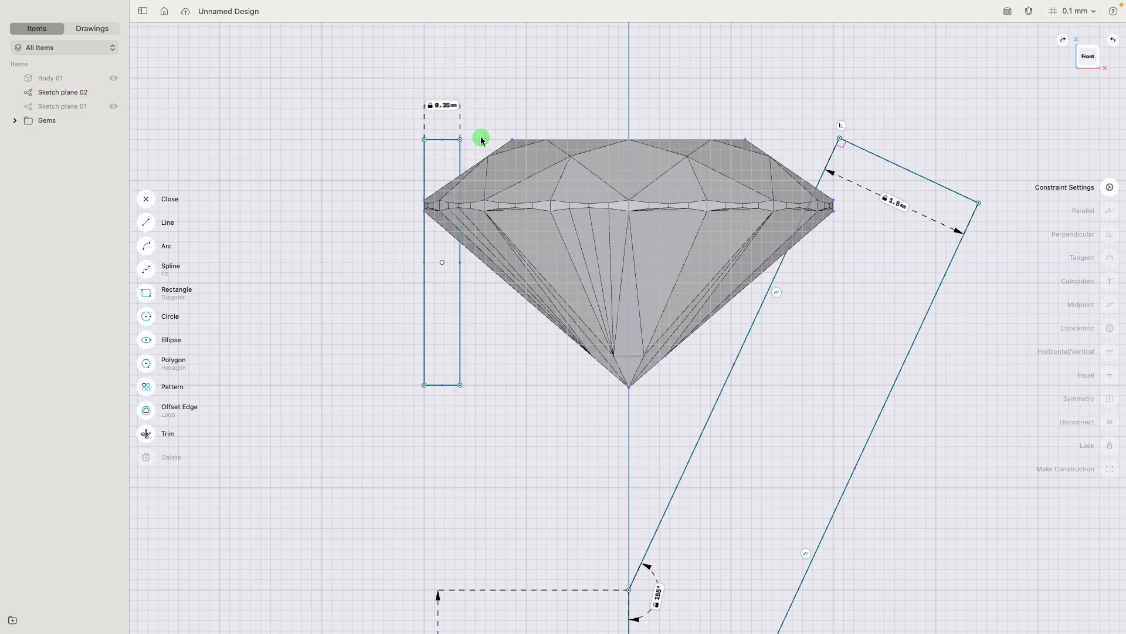
# - Set the rectangle's height to 2.4 mm and finish the sketch
pyautogui.click(461, 307)
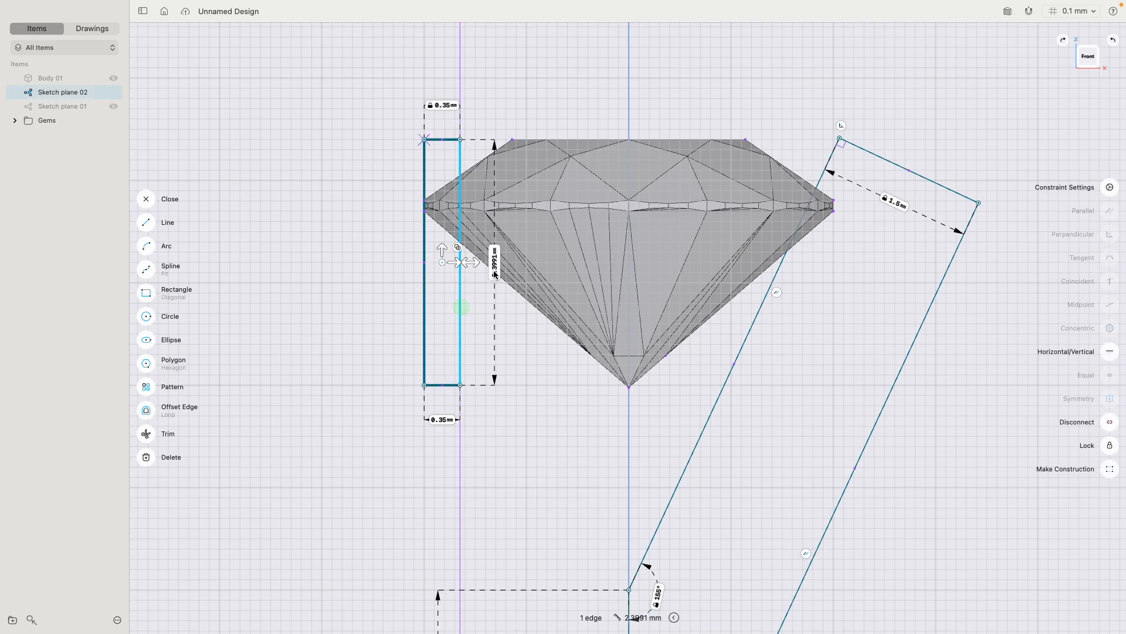
pyautogui.click(495, 273)
pyautogui.click(484, 284)
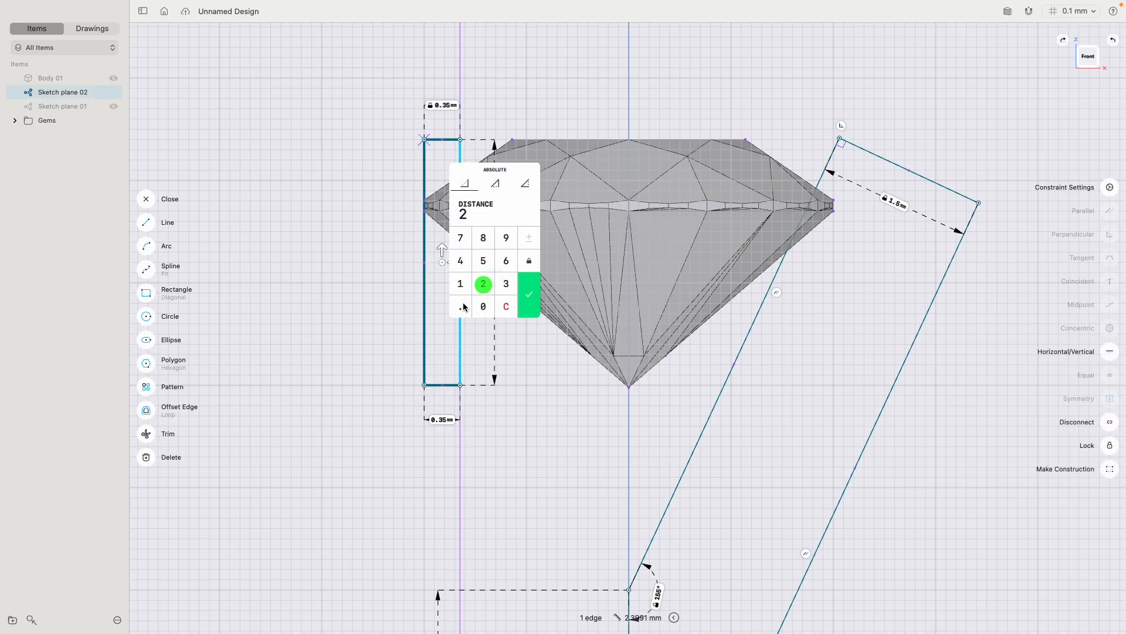
pyautogui.click(464, 293)
pyautogui.click(463, 262)
pyautogui.click(500, 304)
pyautogui.click(484, 284)
pyautogui.click(462, 307)
pyautogui.click(461, 260)
pyautogui.click(529, 298)
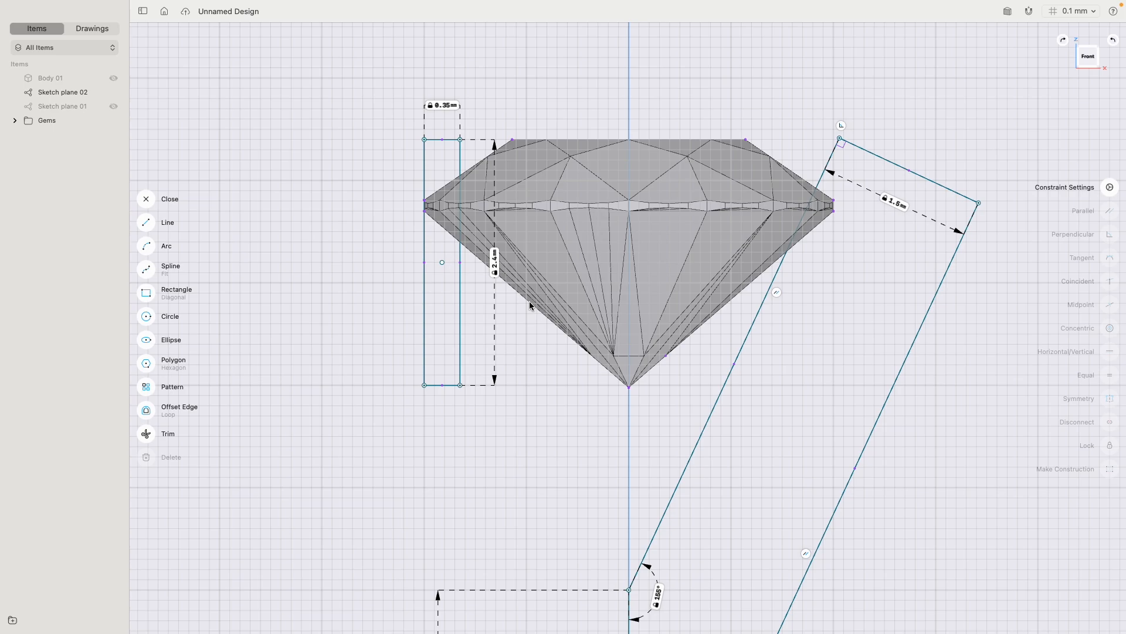
pyautogui.click(147, 200)
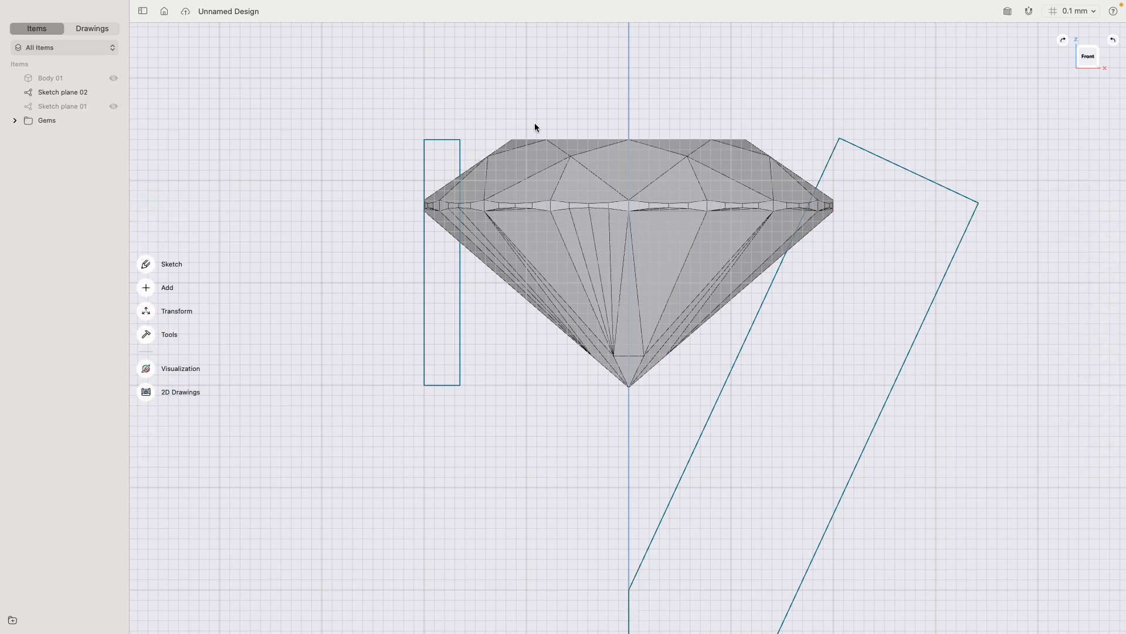
# - Revolve the rectangle a full turn around its long outer edge to form a cylindrical prong
pyautogui.moveTo(534, 122); pyautogui.dragTo(500, 192, button='right')
pyautogui.click(477, 112)
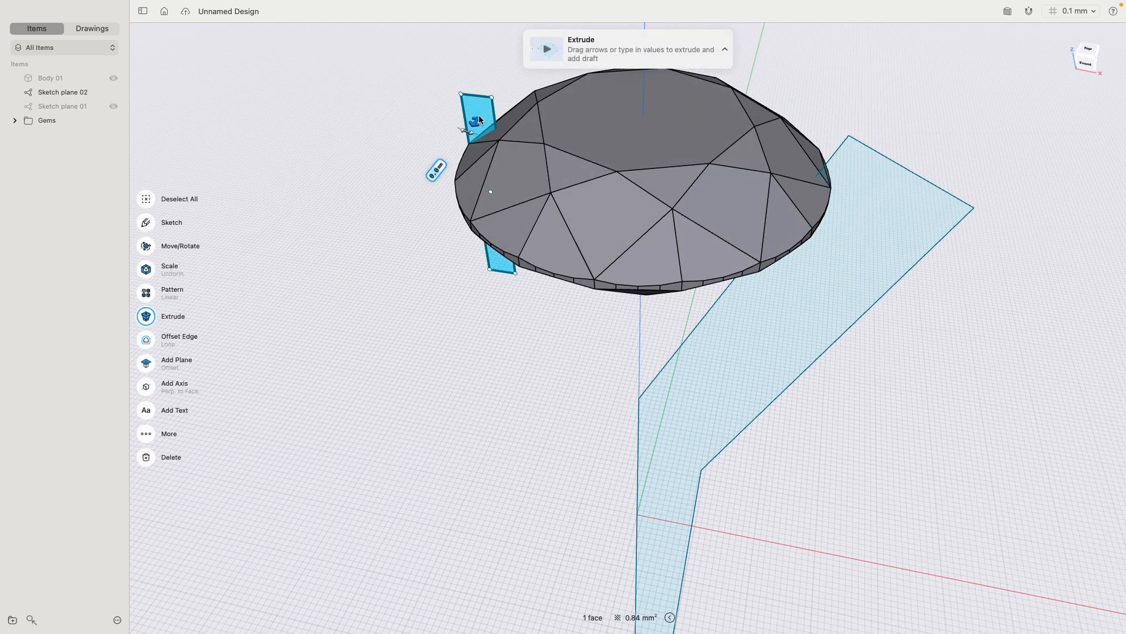
pyautogui.click(463, 110)
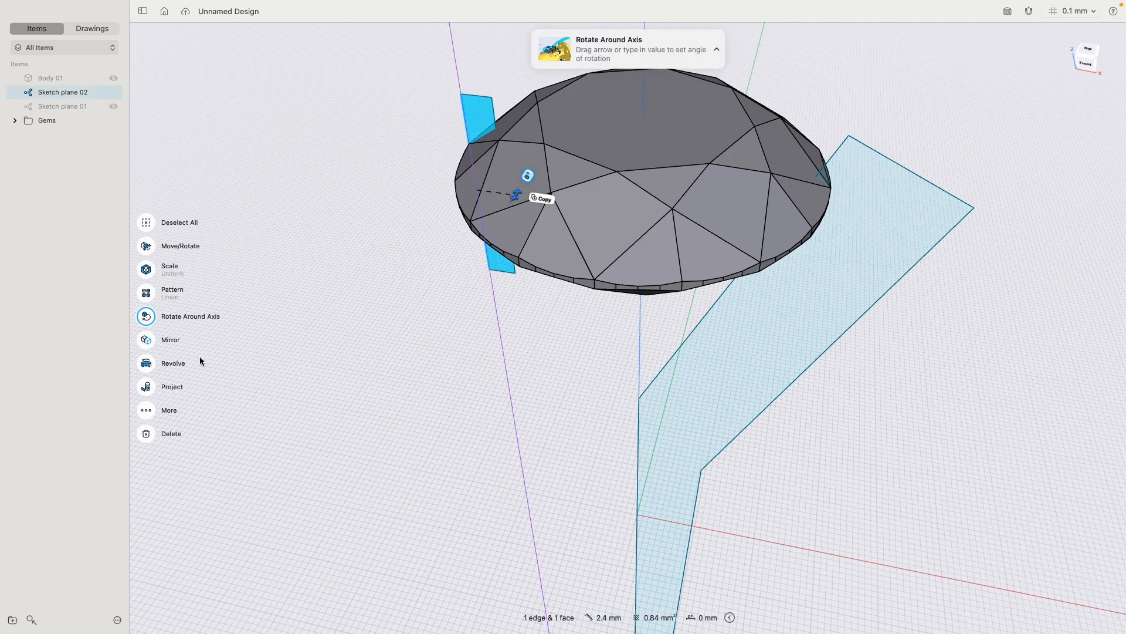
pyautogui.click(146, 364)
pyautogui.click(357, 196)
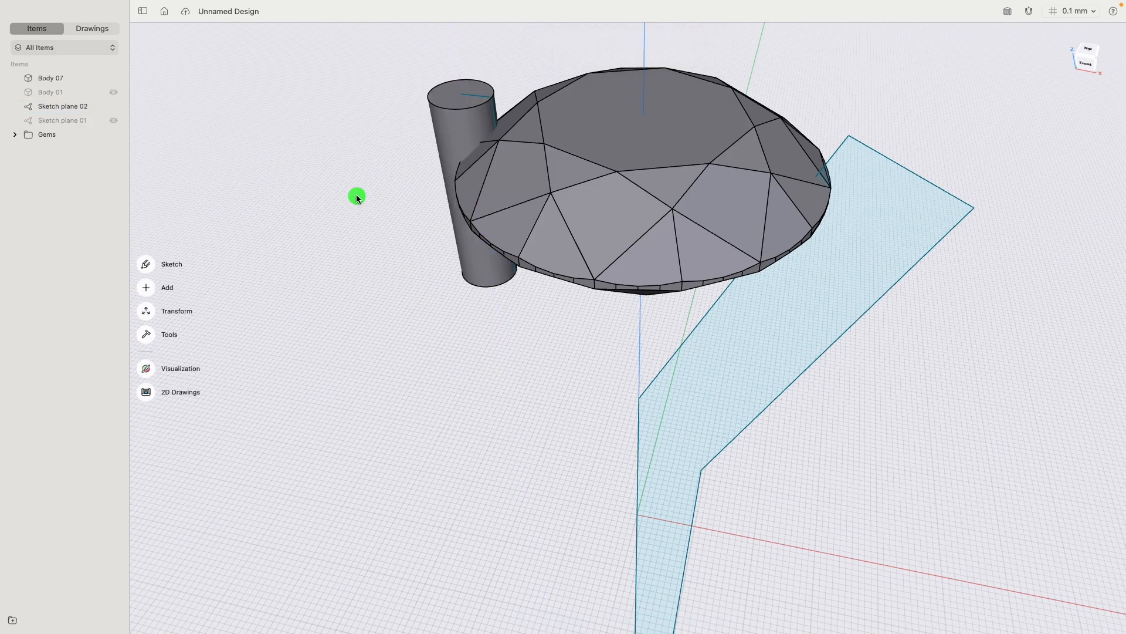
# - Round the top edge of the cylindrical prong with a 0.35 mm fillet to form a domed tip
pyautogui.click(445, 109)
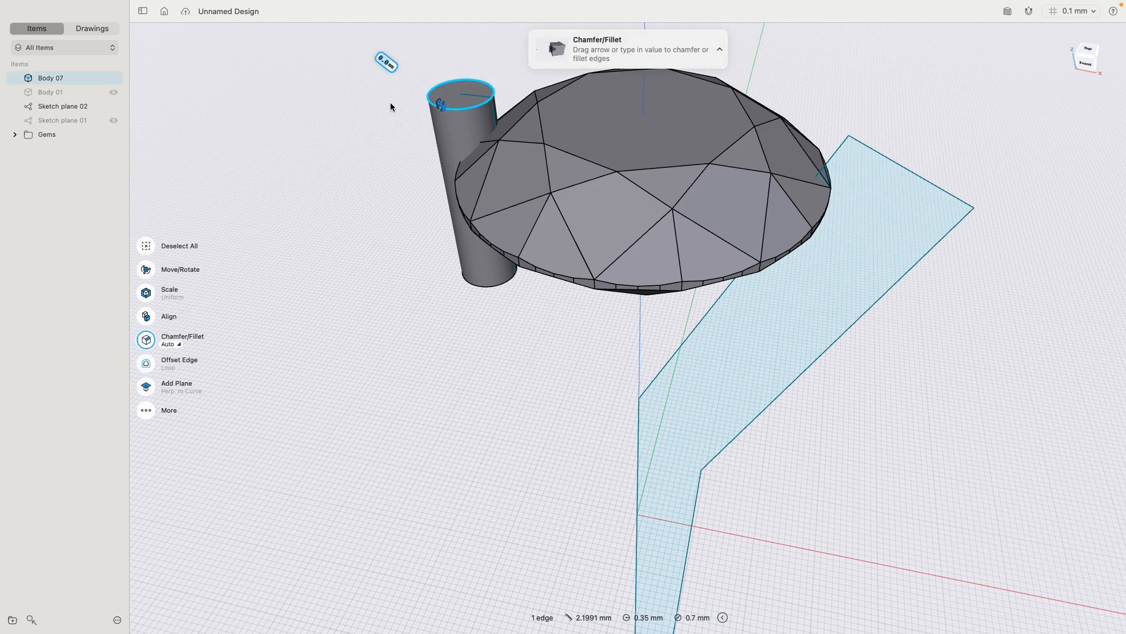
pyautogui.write('0.35')
pyautogui.press('Return')
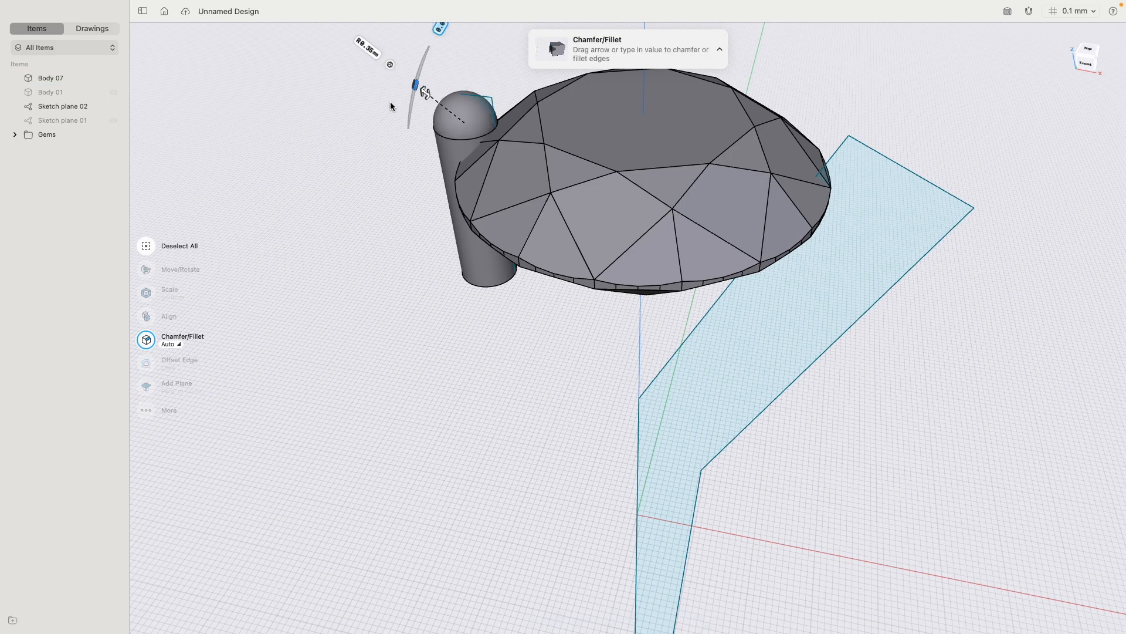
pyautogui.click(393, 223)
pyautogui.click(444, 157)
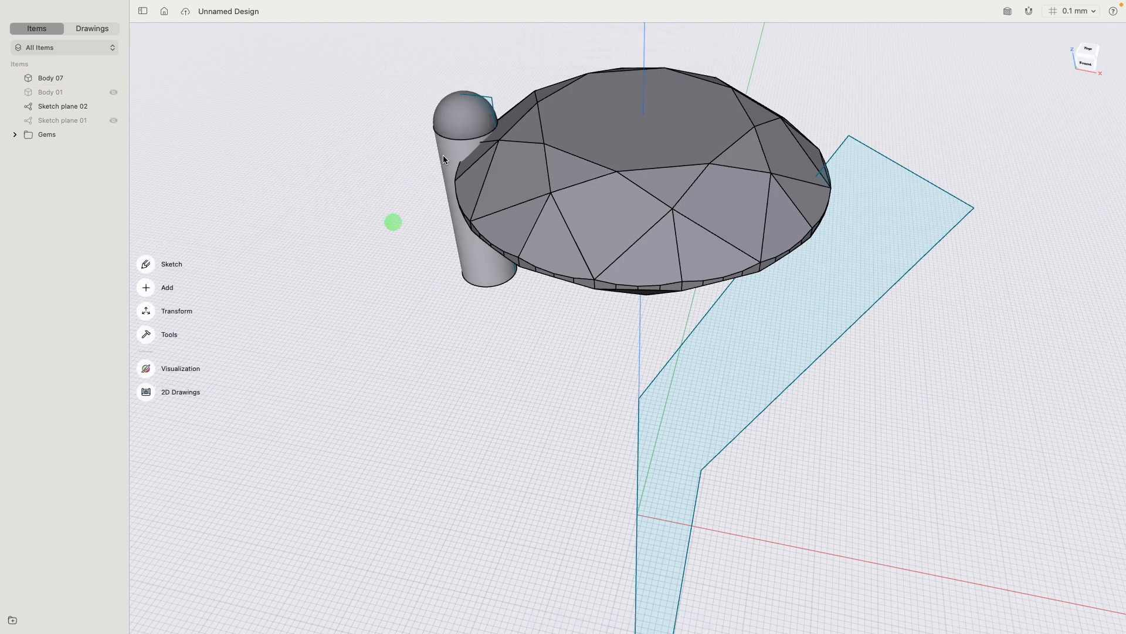
pyautogui.click(406, 215)
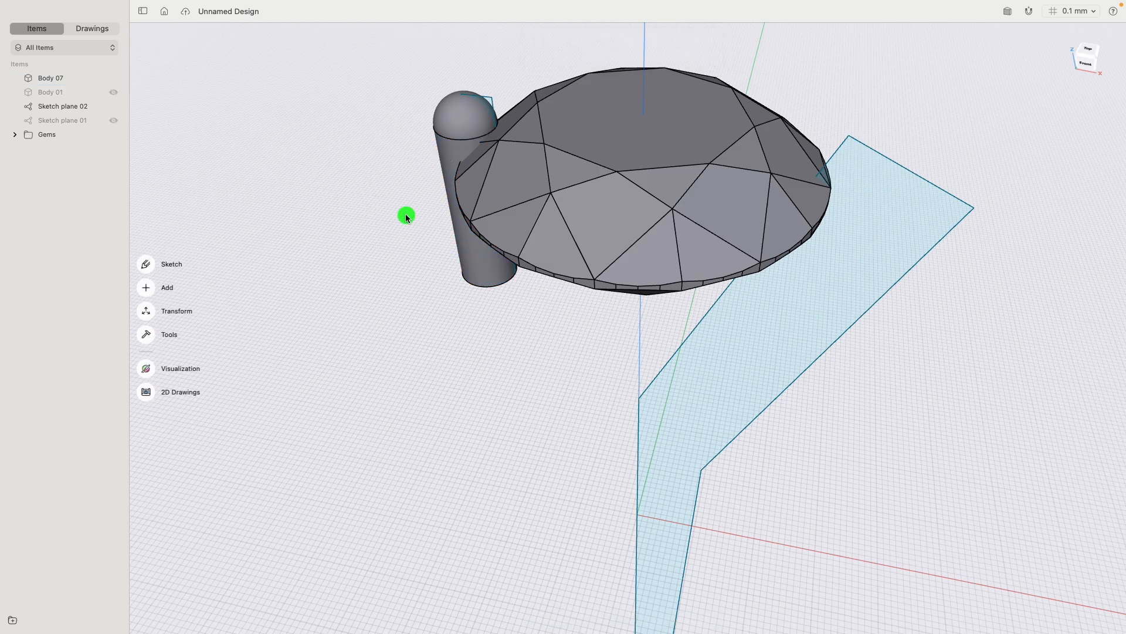
# - Move the prong's domed tip face upward by 0.25 mm to lengthen the prong
pyautogui.click(470, 113)
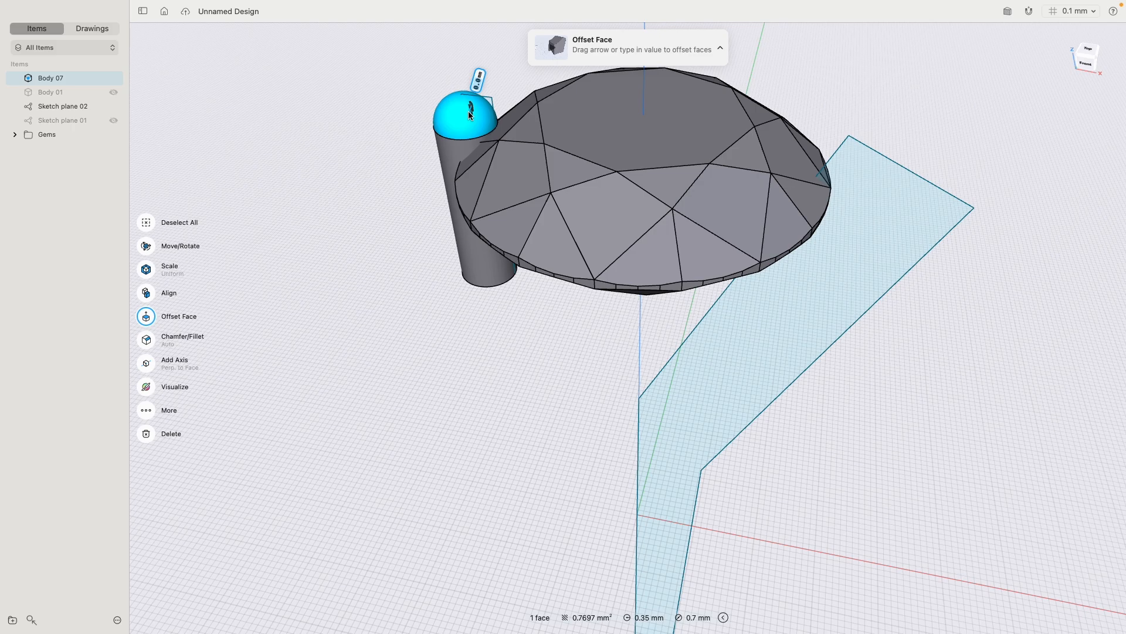
pyautogui.click(147, 247)
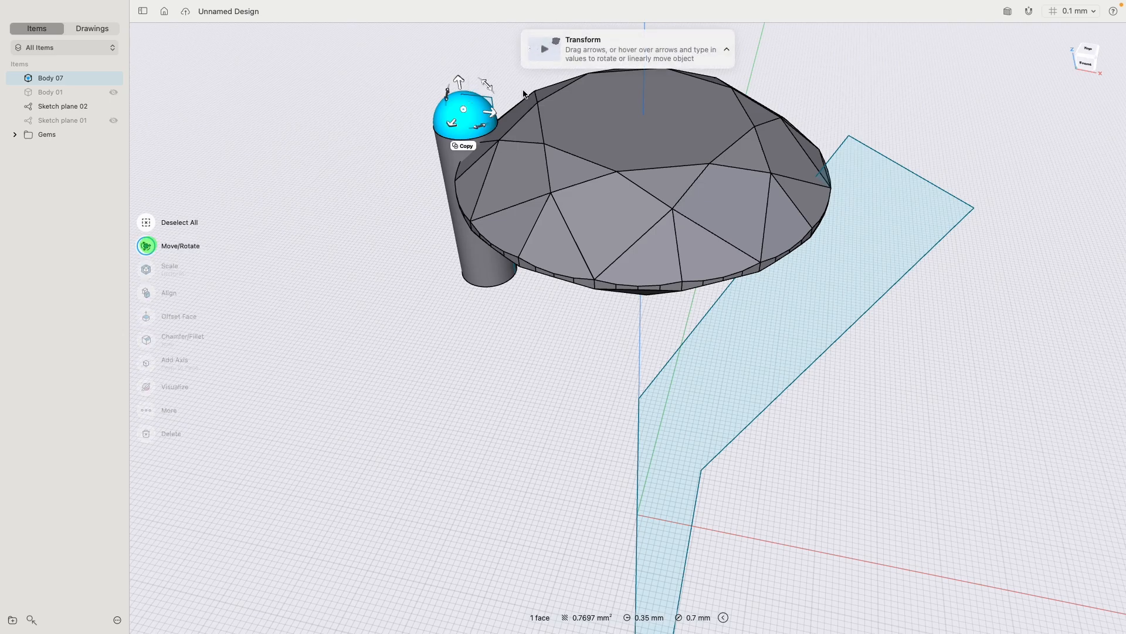
pyautogui.click(457, 79)
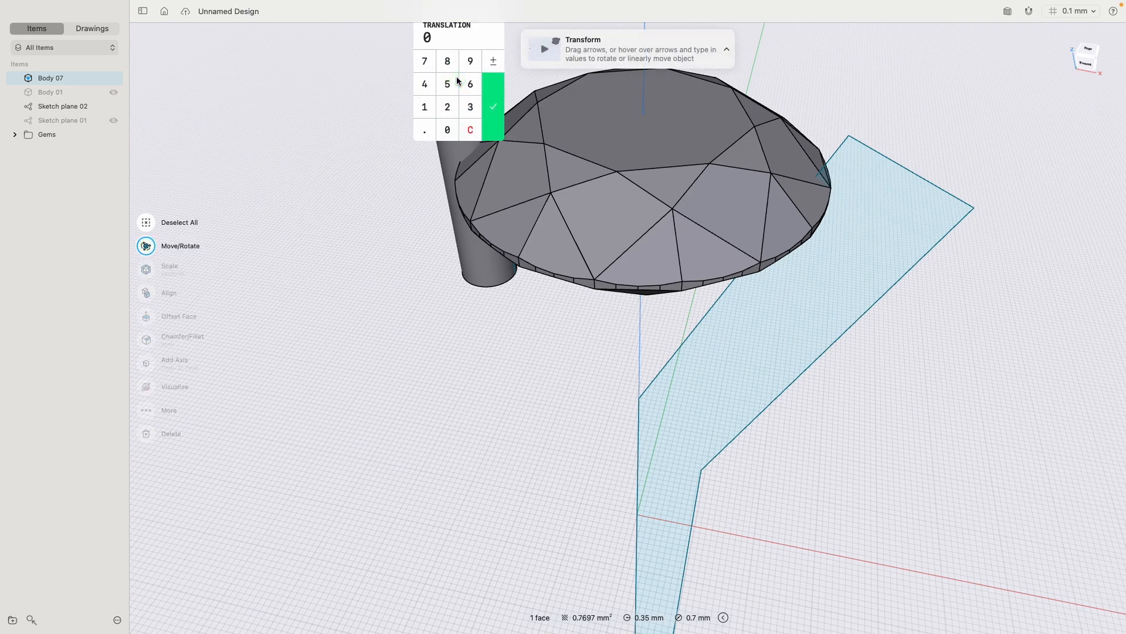
pyautogui.write('.25')
pyautogui.press('Return')
pyautogui.click(399, 242)
pyautogui.moveTo(356, 151); pyautogui.dragTo(343, 226, button='middle')
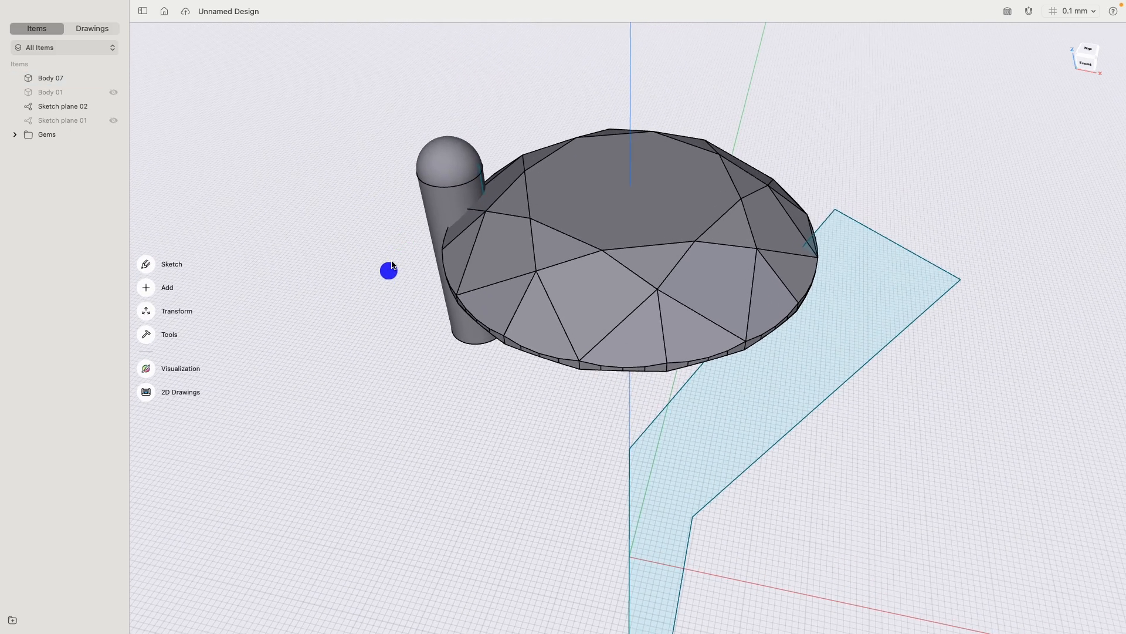
pyautogui.moveTo(391, 261); pyautogui.dragTo(383, 293, button='right')
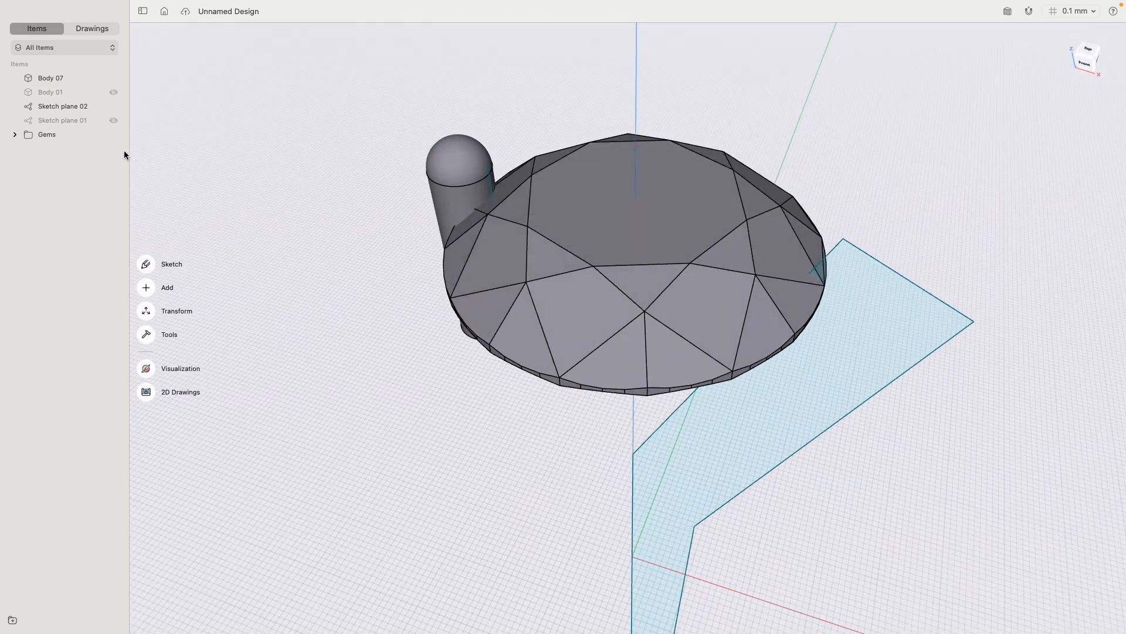
# - Show the hidden ring band, Body 01, together with the gem and prong
pyautogui.click(114, 92)
pyautogui.scroll(-5, 390, 274)
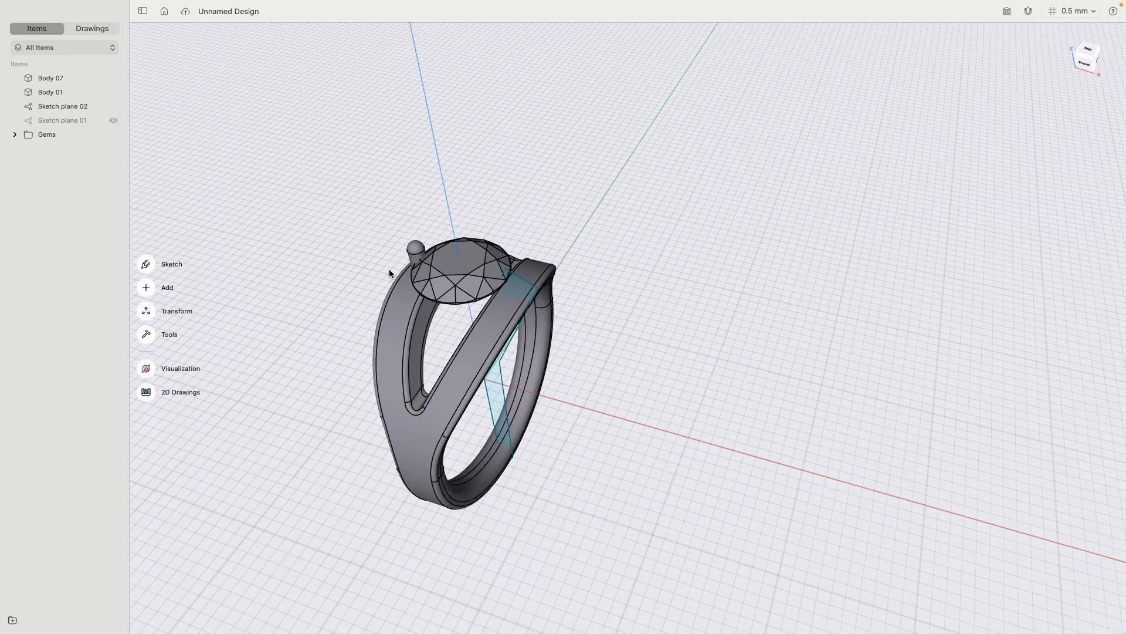
pyautogui.moveTo(390, 273); pyautogui.dragTo(415, 276, button='right')
pyautogui.scroll(3, 415, 276)
# - Rotate the prong 45° around the vertical Z axis so it meets the band's split arm
pyautogui.click(404, 251)
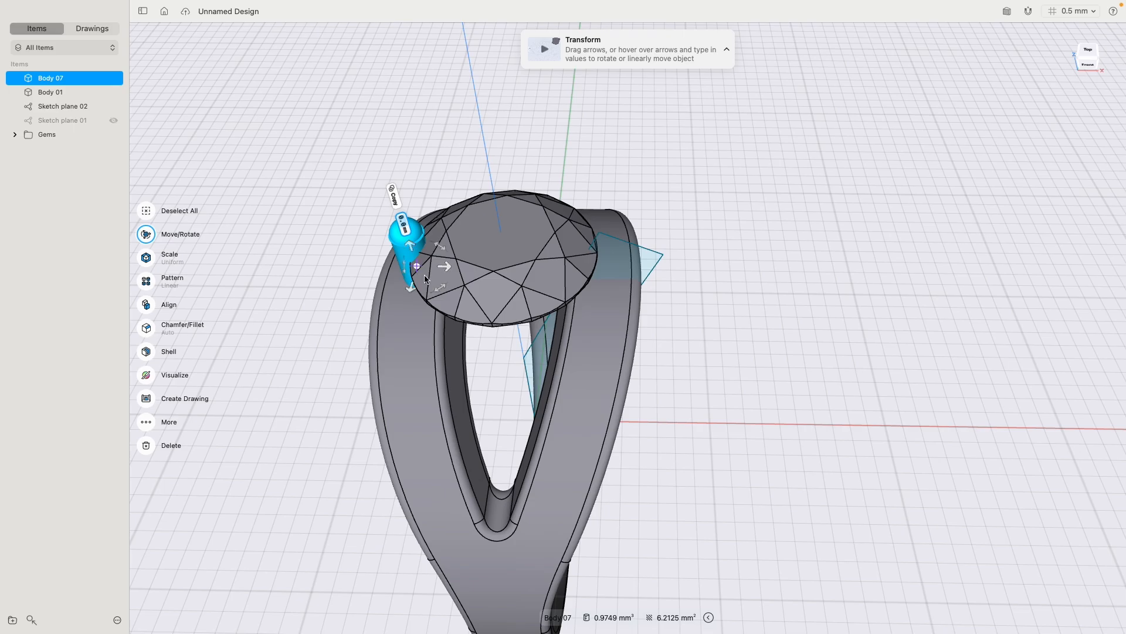
pyautogui.moveTo(462, 327); pyautogui.dragTo(449, 310, button='right')
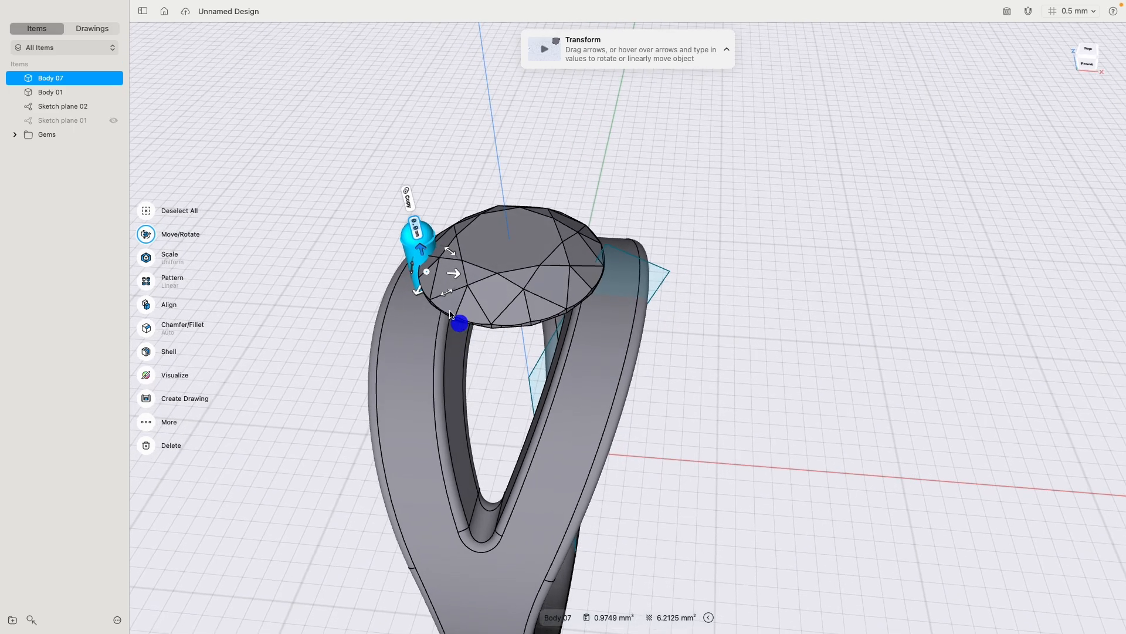
pyautogui.click(497, 151)
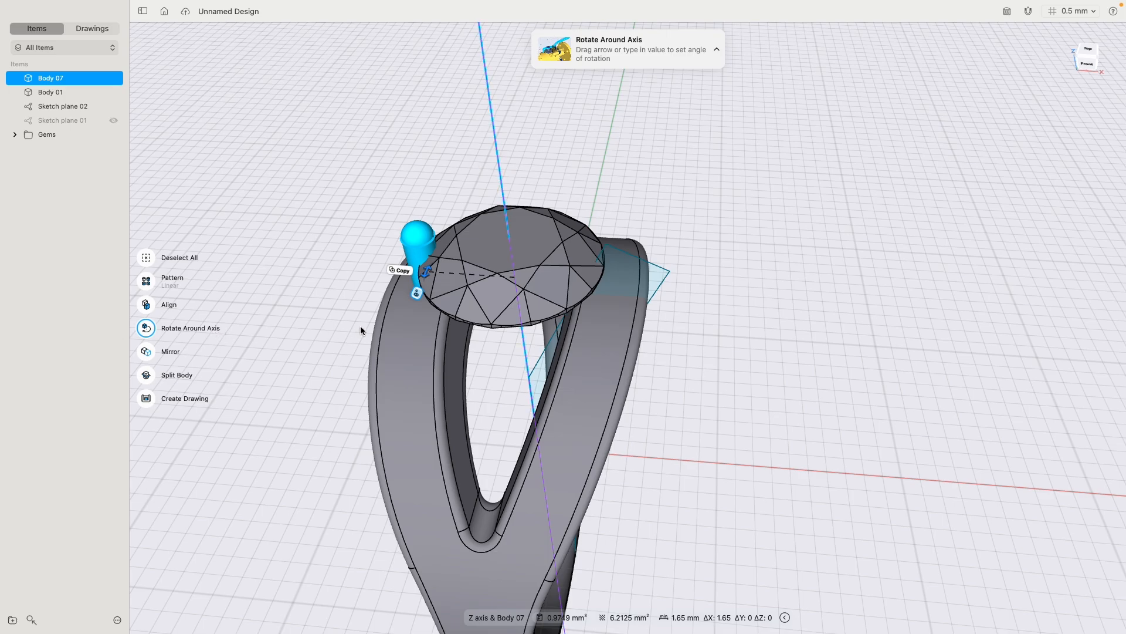
pyautogui.moveTo(425, 271); pyautogui.dragTo(430, 321)
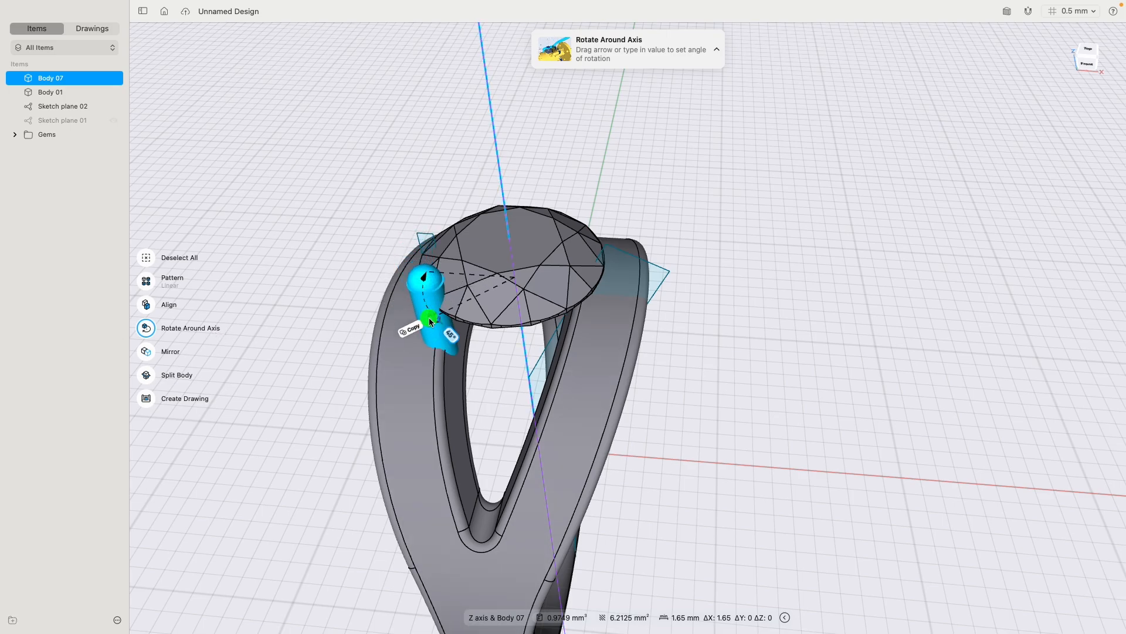
pyautogui.click(335, 291)
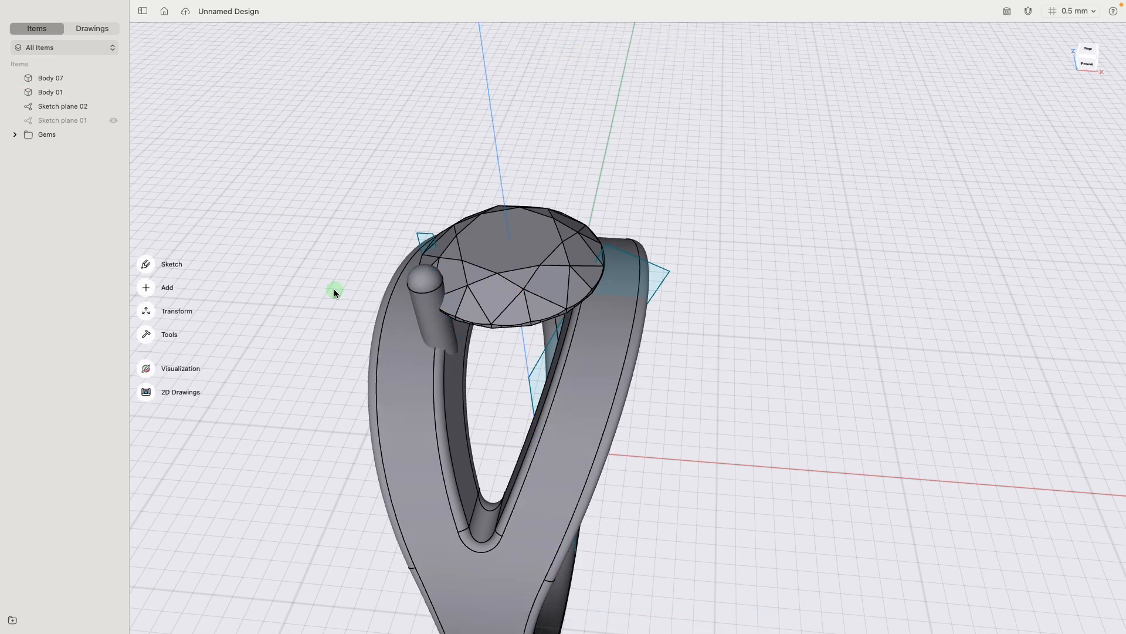
# - Start a circular pattern of the prong around the gem, centred on the sketch corner lying on the vertical axis
pyautogui.moveTo(344, 272)
pyautogui.mouseDown(button='right')
pyautogui.moveTo(329, 329)
pyautogui.moveTo(330, 269)
pyautogui.mouseUp(button='right')
pyautogui.click(410, 321)
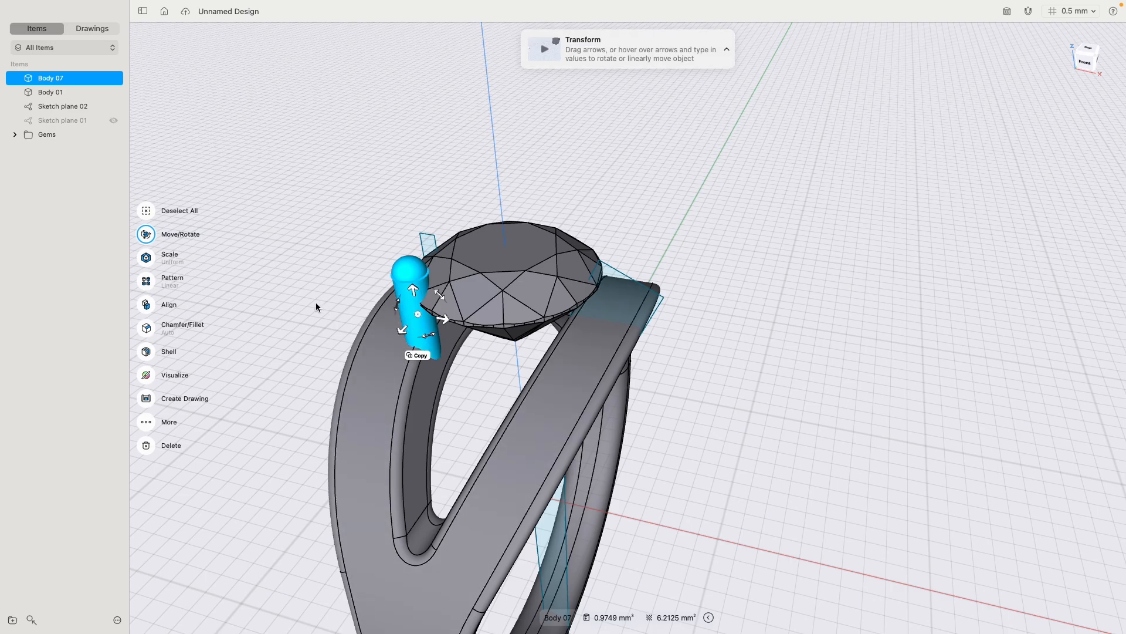
pyautogui.click(148, 286)
pyautogui.click(187, 317)
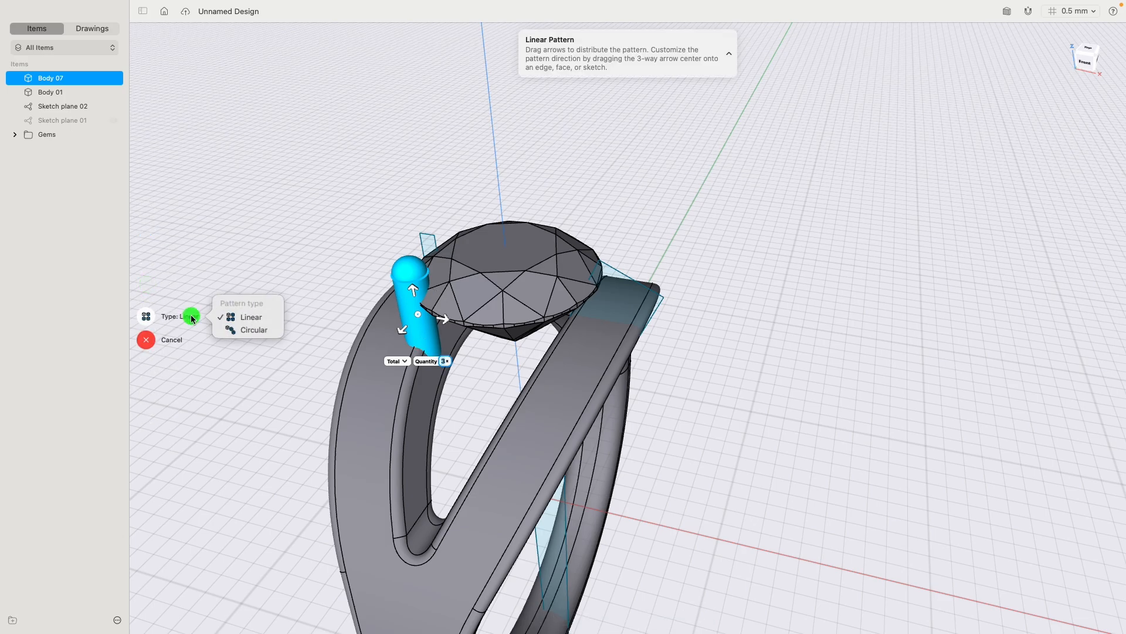
pyautogui.click(255, 330)
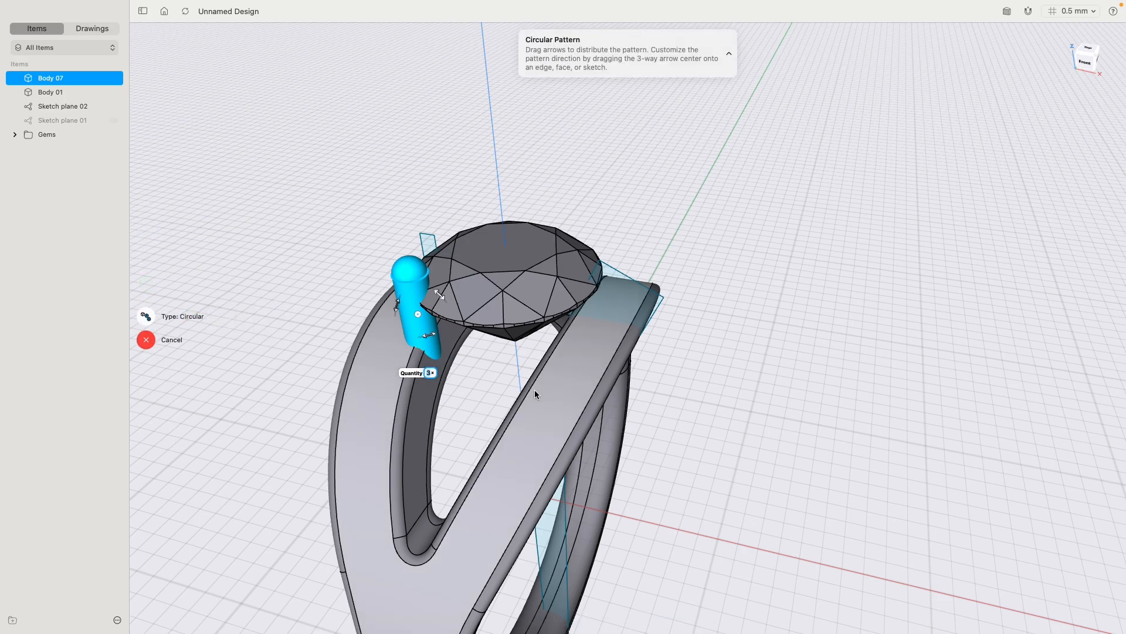
pyautogui.moveTo(533, 390)
pyautogui.mouseDown(button='right')
pyautogui.moveTo(485, 381)
pyautogui.moveTo(526, 395)
pyautogui.mouseUp(button='right')
pyautogui.moveTo(396, 331); pyautogui.dragTo(501, 394)
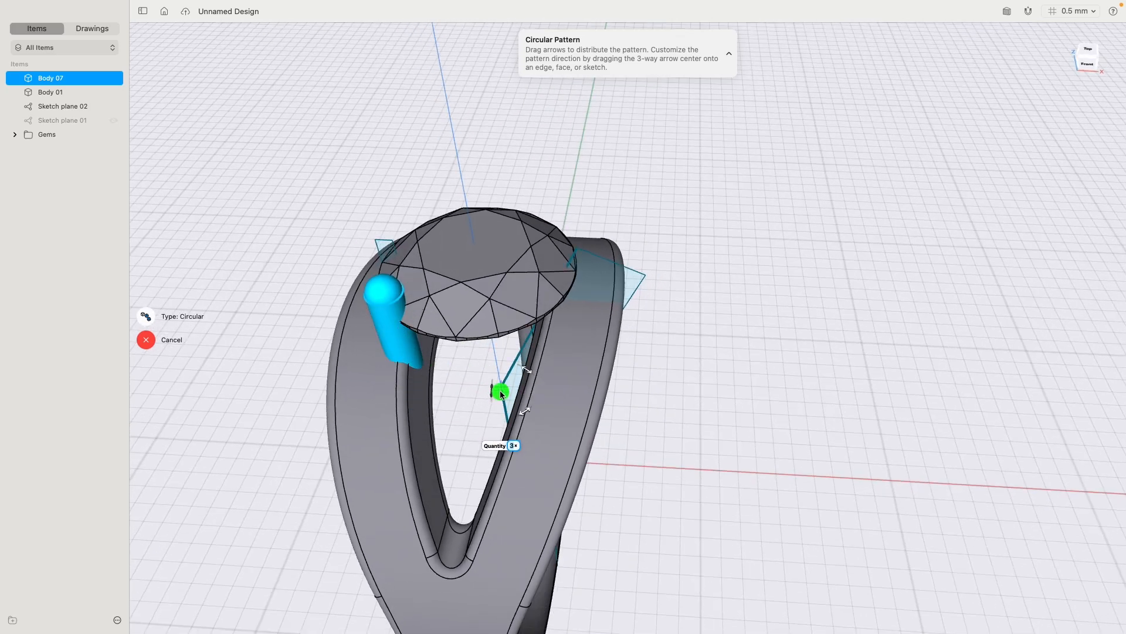
pyautogui.moveTo(498, 390); pyautogui.dragTo(716, 418, button='right')
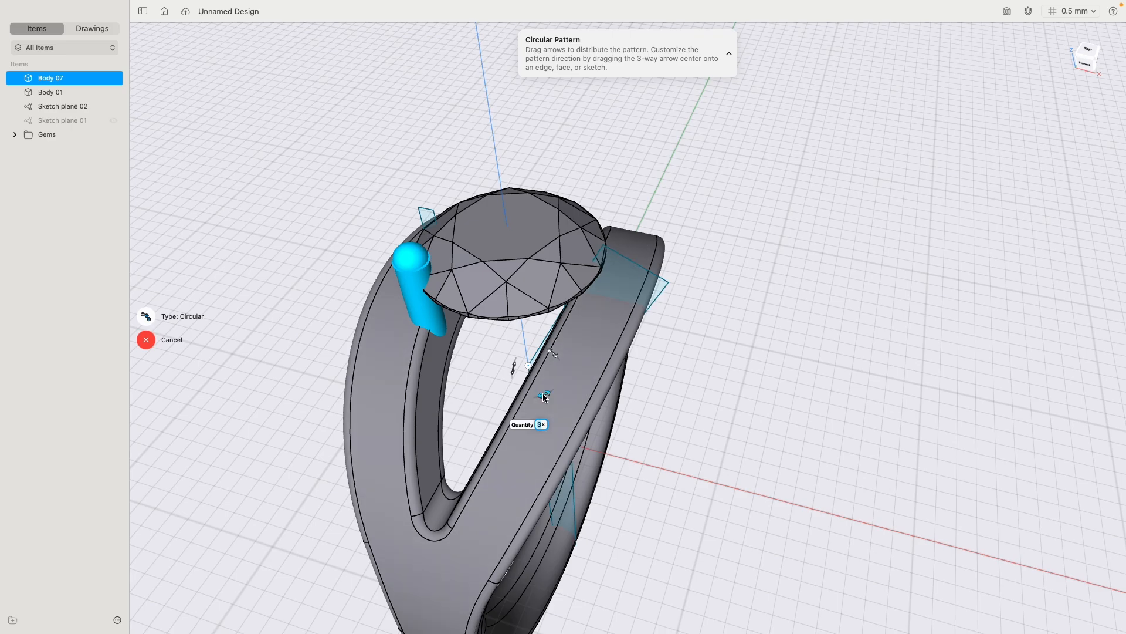
pyautogui.moveTo(547, 392); pyautogui.dragTo(687, 223)
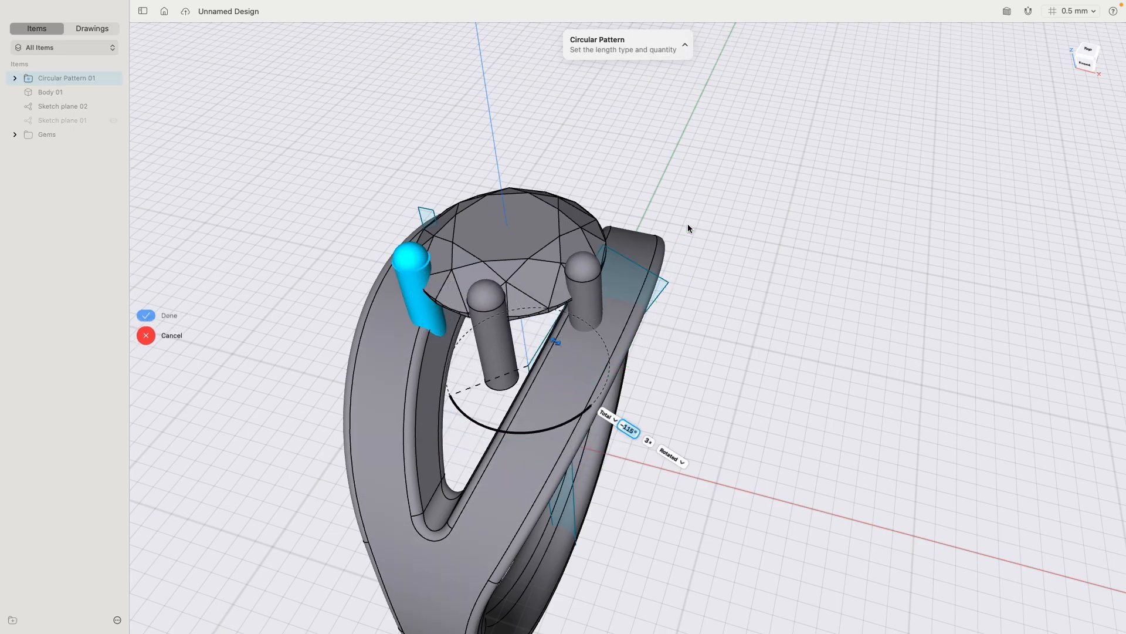
# - Set the total angle of the prong's circular pattern to -360°
pyautogui.click(628, 431)
pyautogui.click(637, 431)
pyautogui.click(641, 414)
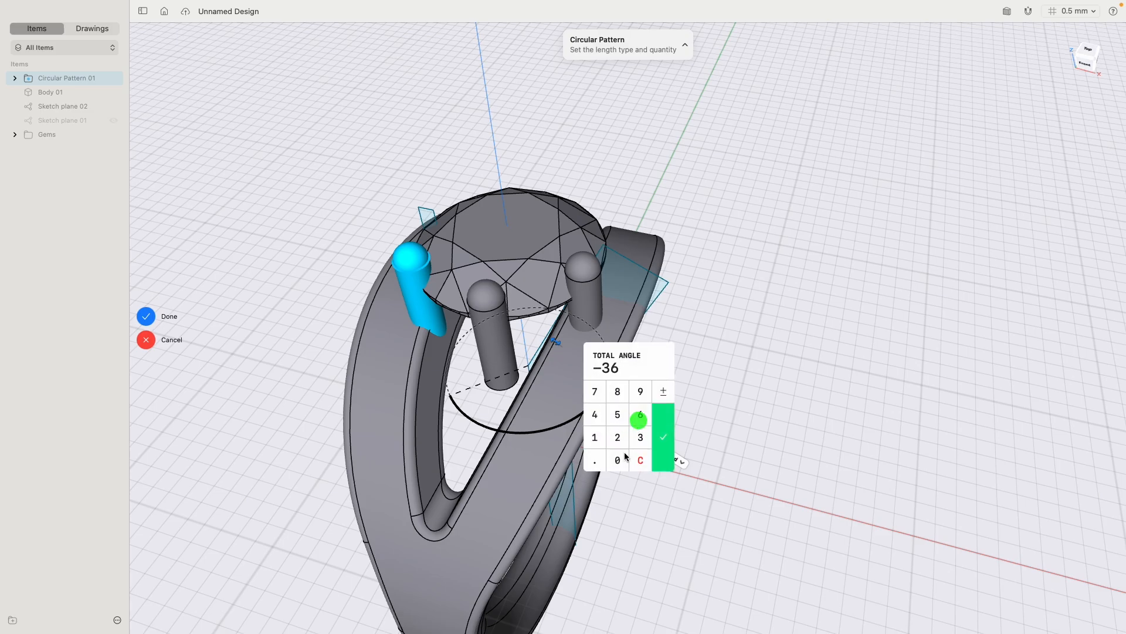
pyautogui.click(617, 460)
pyautogui.click(664, 437)
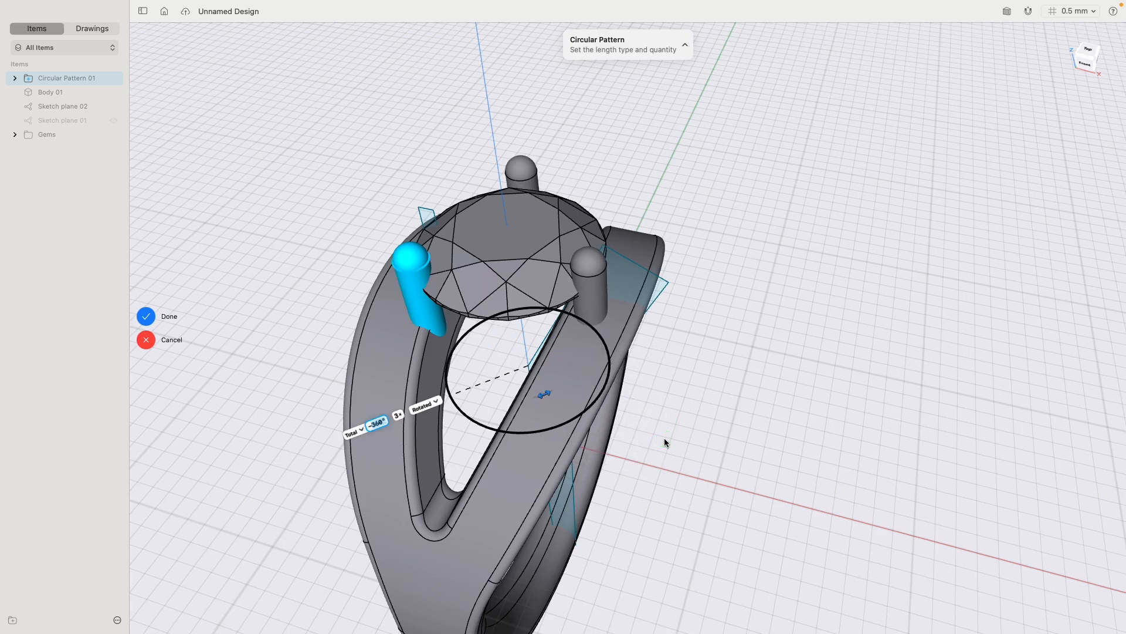
# - Set the prong pattern's quantity to 4 and finish the circular pattern
pyautogui.click(397, 418)
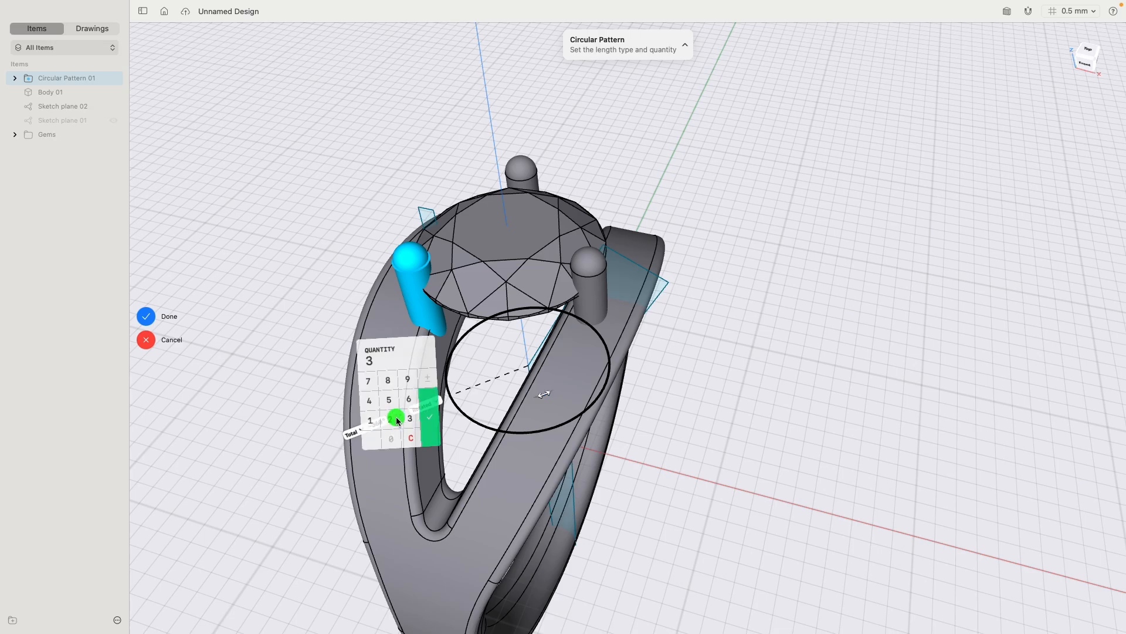
pyautogui.click(369, 400)
pyautogui.click(433, 411)
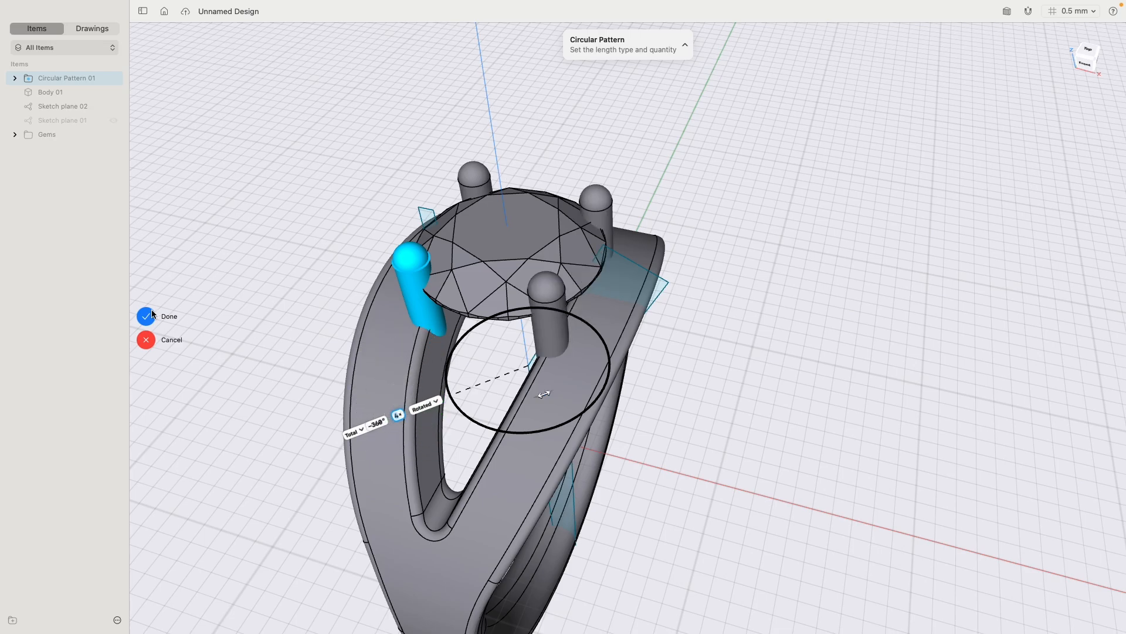
pyautogui.click(152, 314)
# - Hide Sketch plane 02 and move the band, Body 01, into the Circular Pattern 01 folder
pyautogui.moveTo(297, 299)
pyautogui.mouseDown(button='right')
pyautogui.moveTo(299, 360)
pyautogui.moveTo(305, 259)
pyautogui.moveTo(400, 209)
pyautogui.moveTo(371, 220)
pyautogui.moveTo(252, 219)
pyautogui.moveTo(280, 301)
pyautogui.moveTo(306, 291)
pyautogui.mouseUp(button='right')
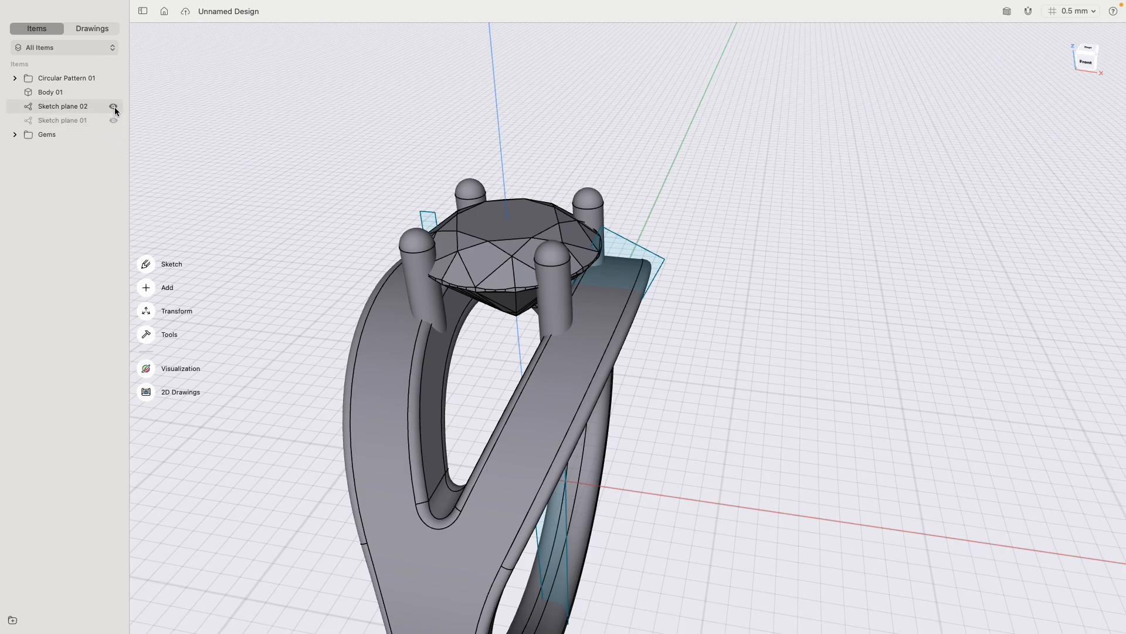
pyautogui.click(114, 107)
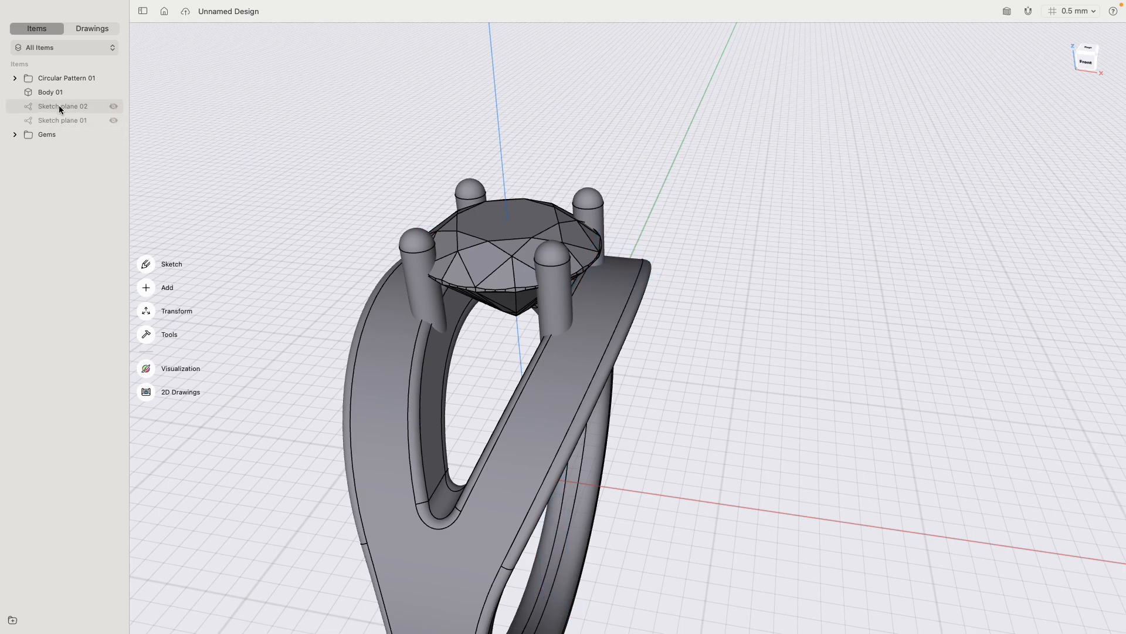
pyautogui.moveTo(51, 94); pyautogui.dragTo(71, 76)
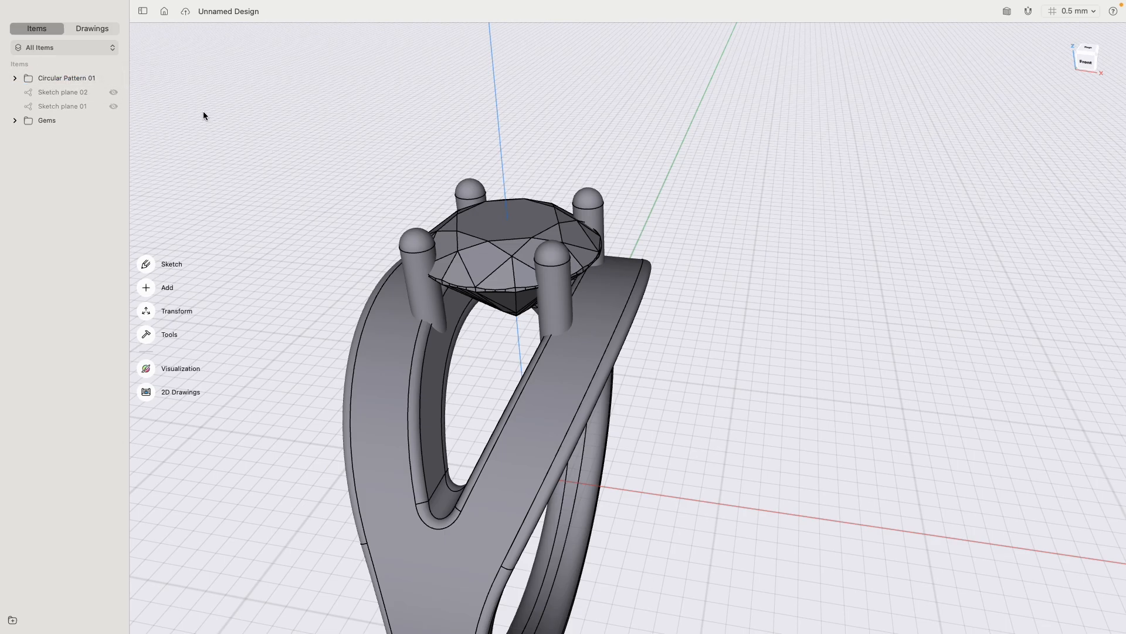
# - Rename the Circular Pattern 01 folder as Ring
pyautogui.rightClick(61, 78)
pyautogui.click(115, 92)
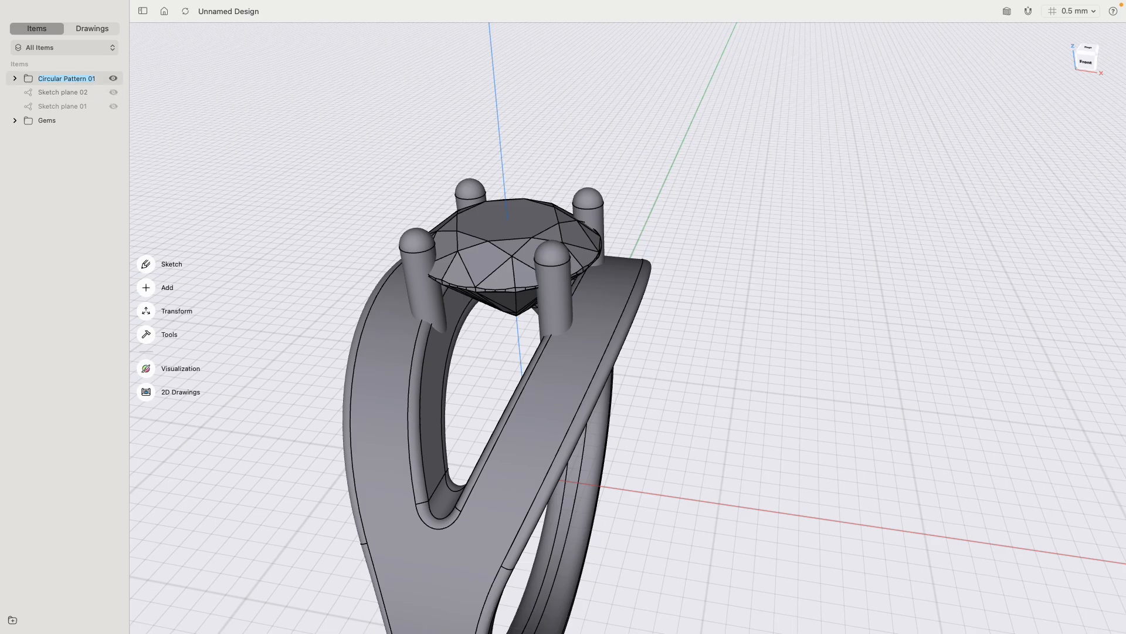
pyautogui.write('Ring')
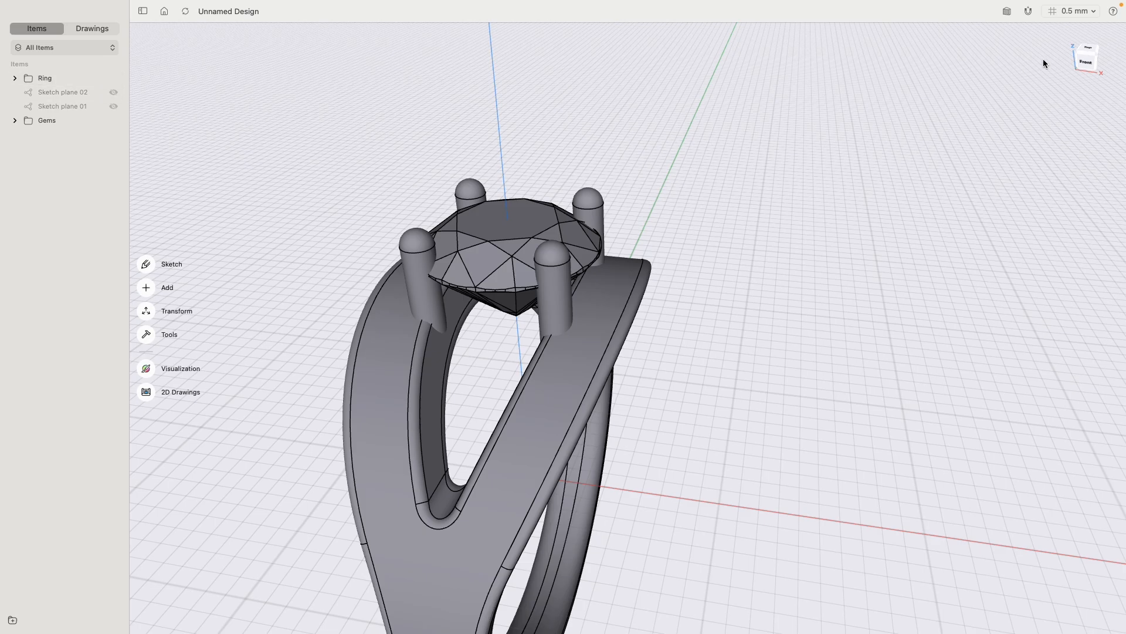
# - Start a linear pattern of the Ring folder's bodies along the red X axis, with a total distance of about 16.6 mm
pyautogui.click(1089, 68)
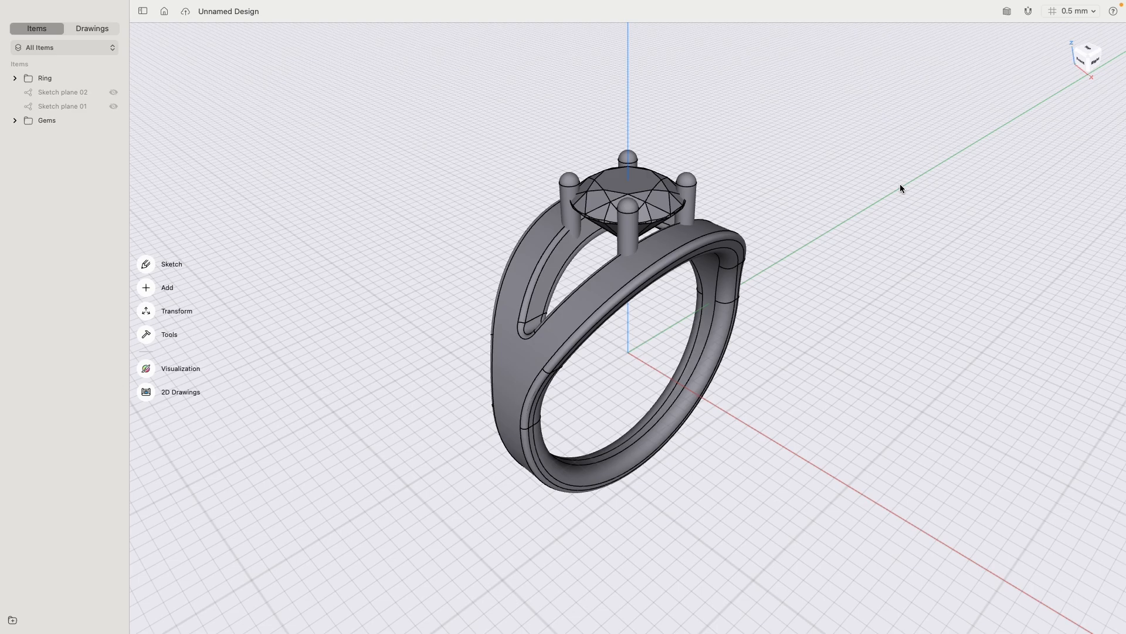
pyautogui.click(50, 78)
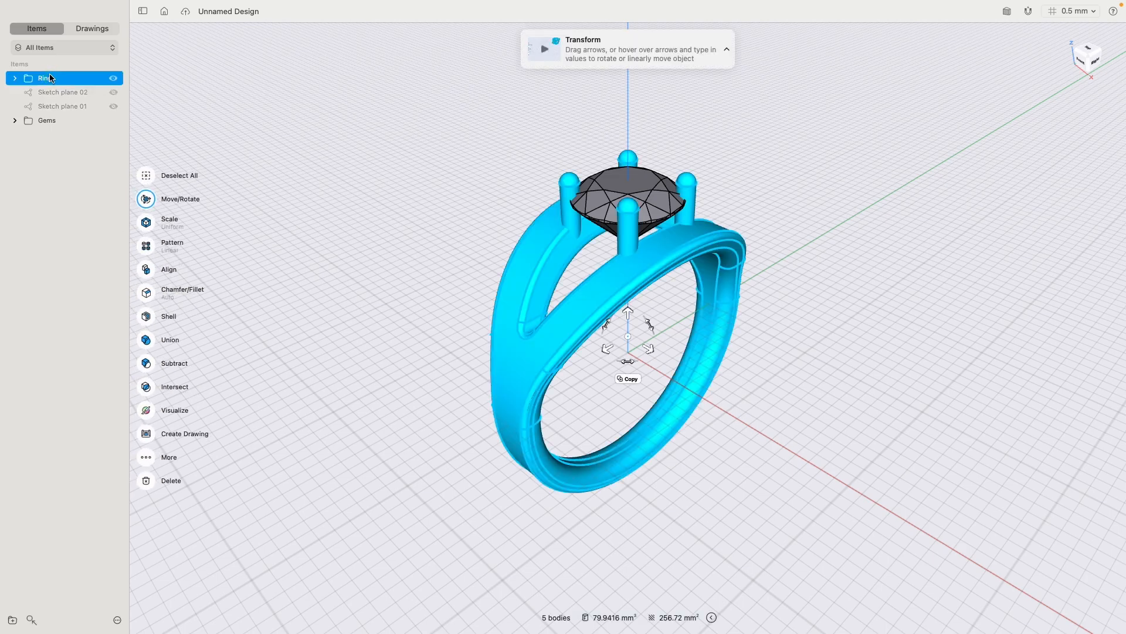
pyautogui.click(1082, 58)
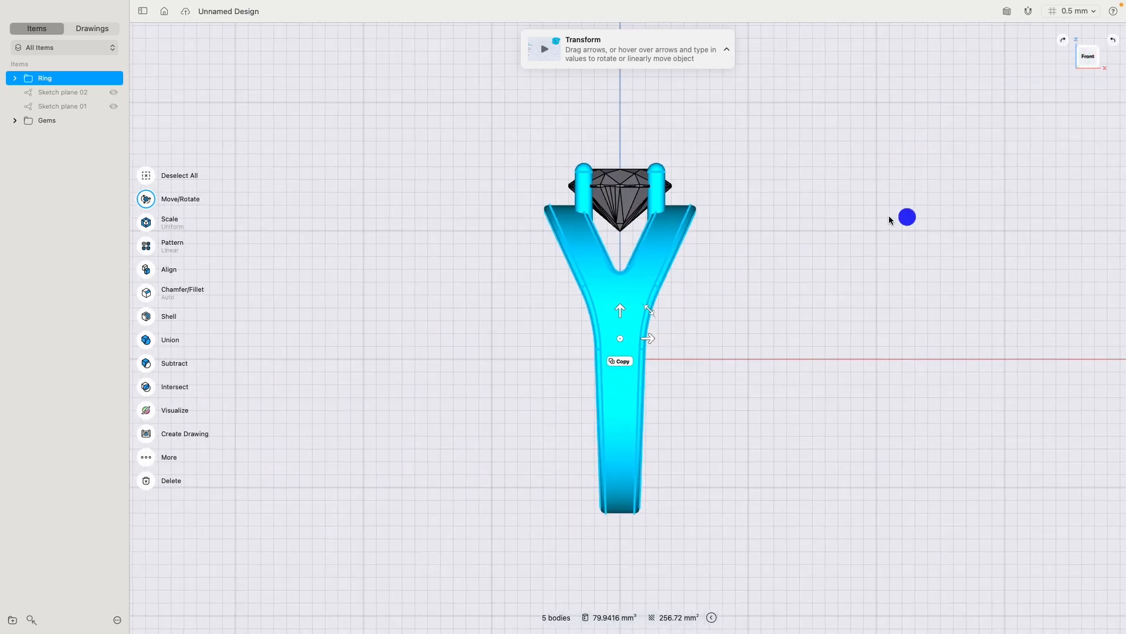
pyautogui.moveTo(889, 215); pyautogui.dragTo(665, 203, button='middle')
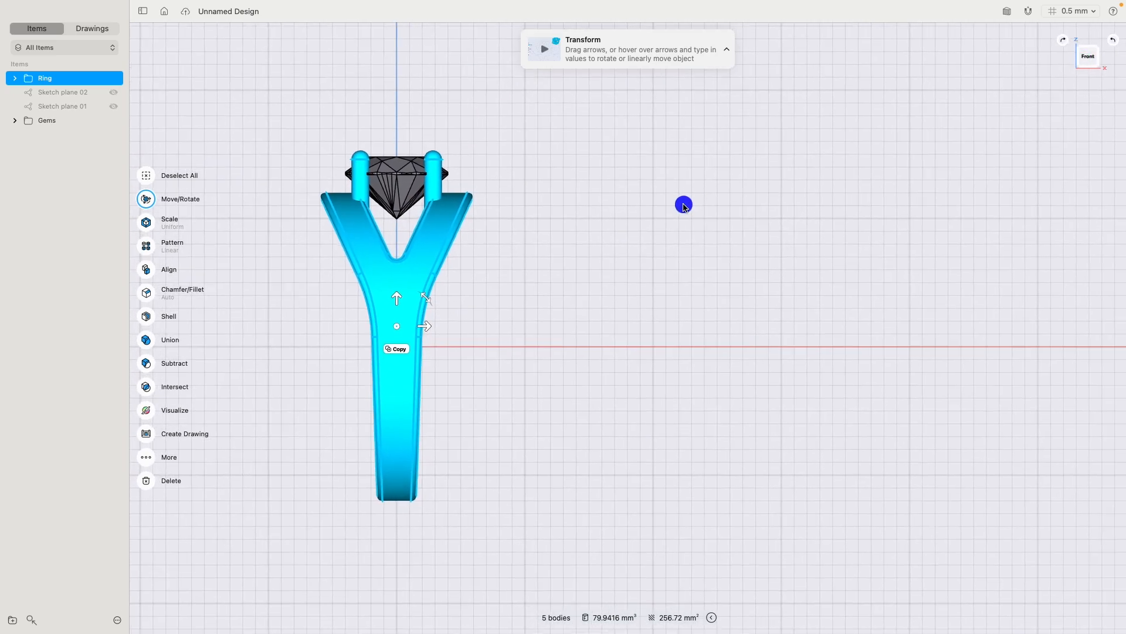
pyautogui.click(147, 247)
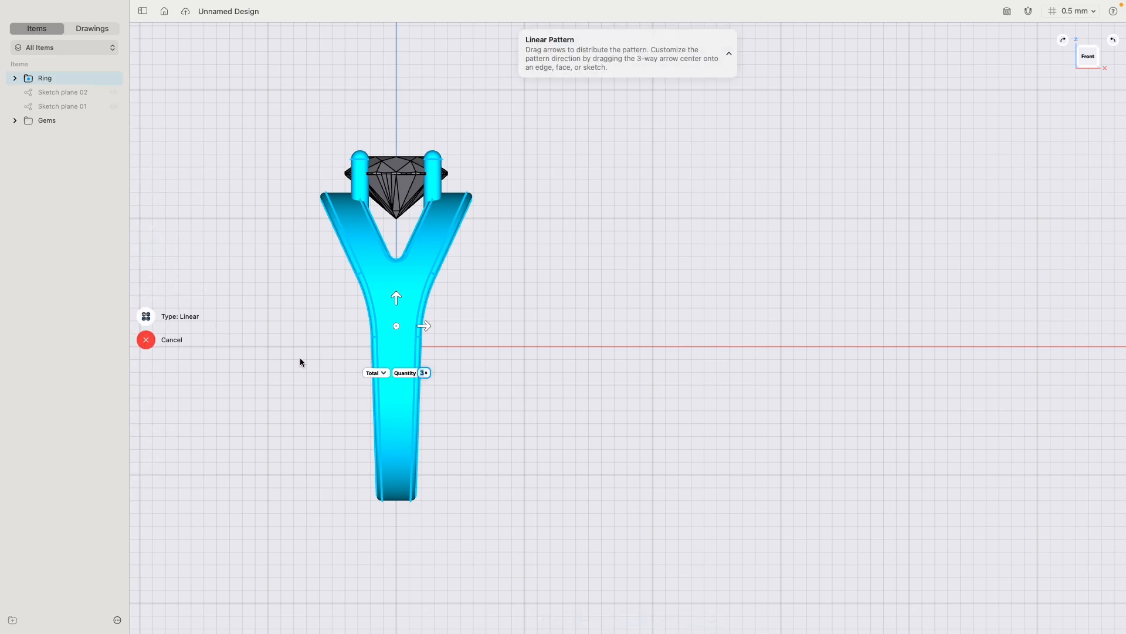
pyautogui.moveTo(423, 325); pyautogui.dragTo(851, 309)
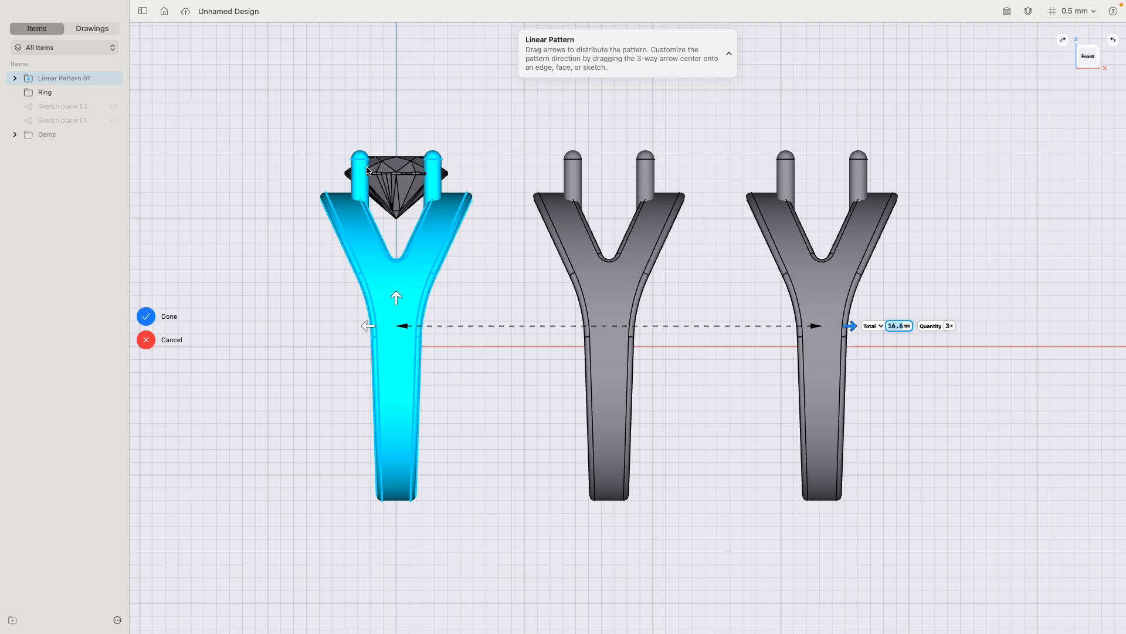
# - Define the ring's linear pattern by spacing distance and set the spacing to 20 mm
pyautogui.click(880, 327)
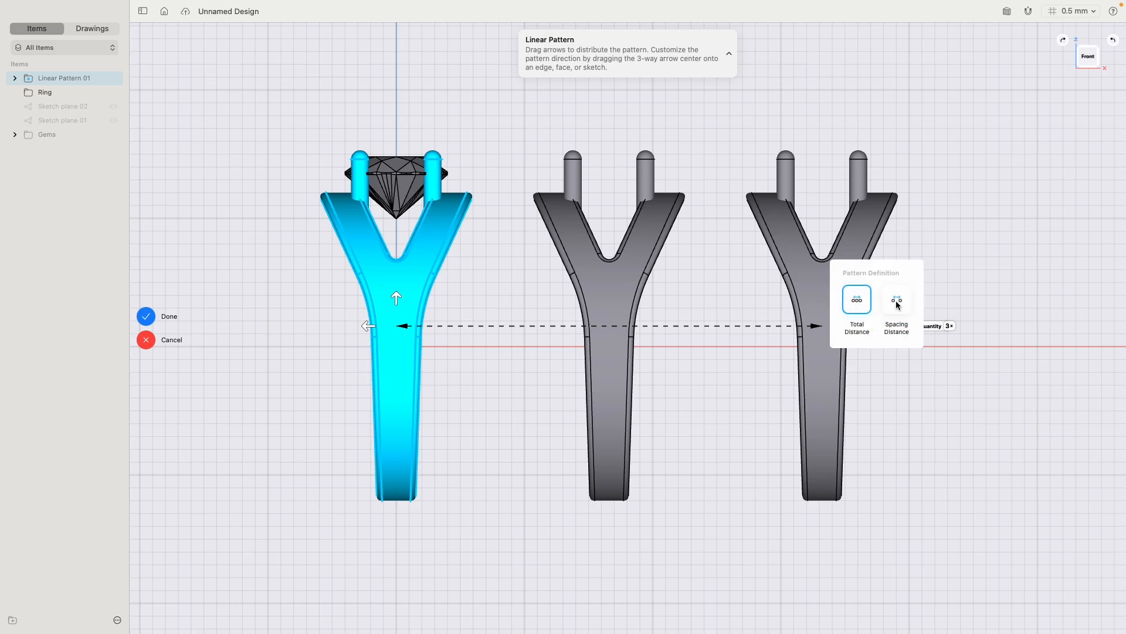
pyautogui.click(897, 302)
pyautogui.click(686, 326)
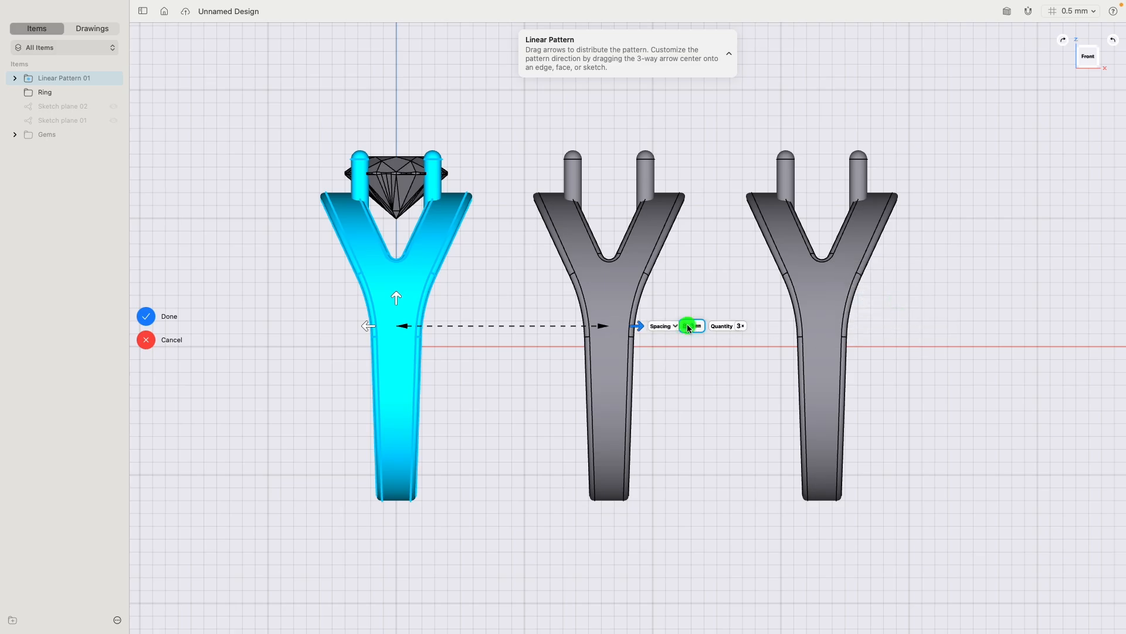
pyautogui.click(682, 334)
pyautogui.click(682, 357)
pyautogui.click(727, 349)
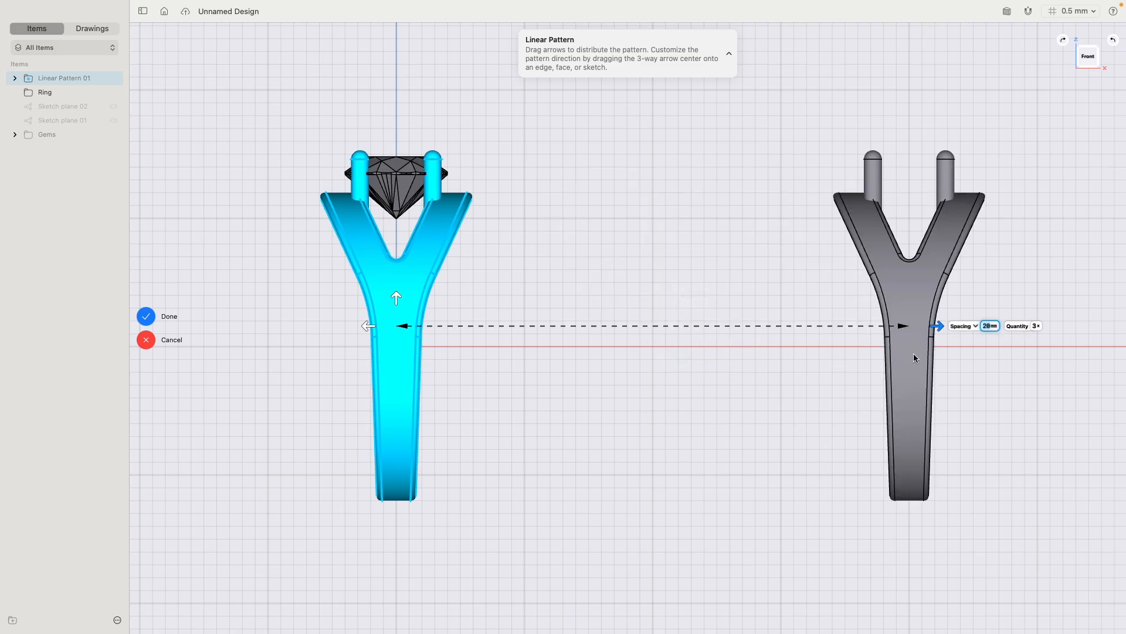
# - Set the ring pattern's quantity to 5 and finish the linear pattern
pyautogui.click(1035, 326)
pyautogui.click(1025, 311)
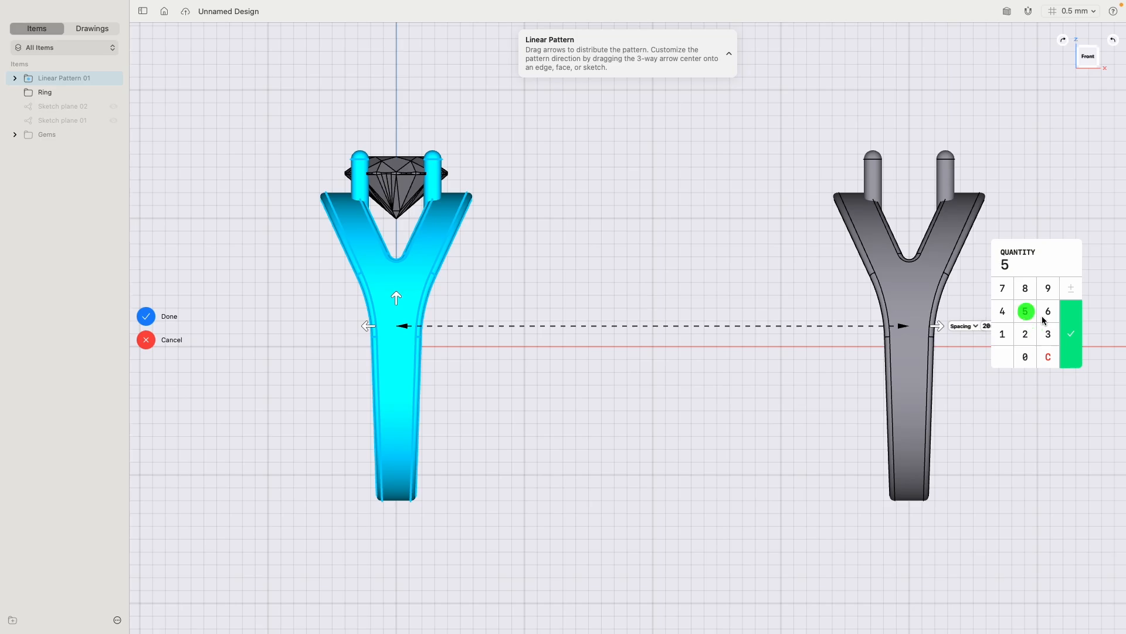
pyautogui.click(1071, 326)
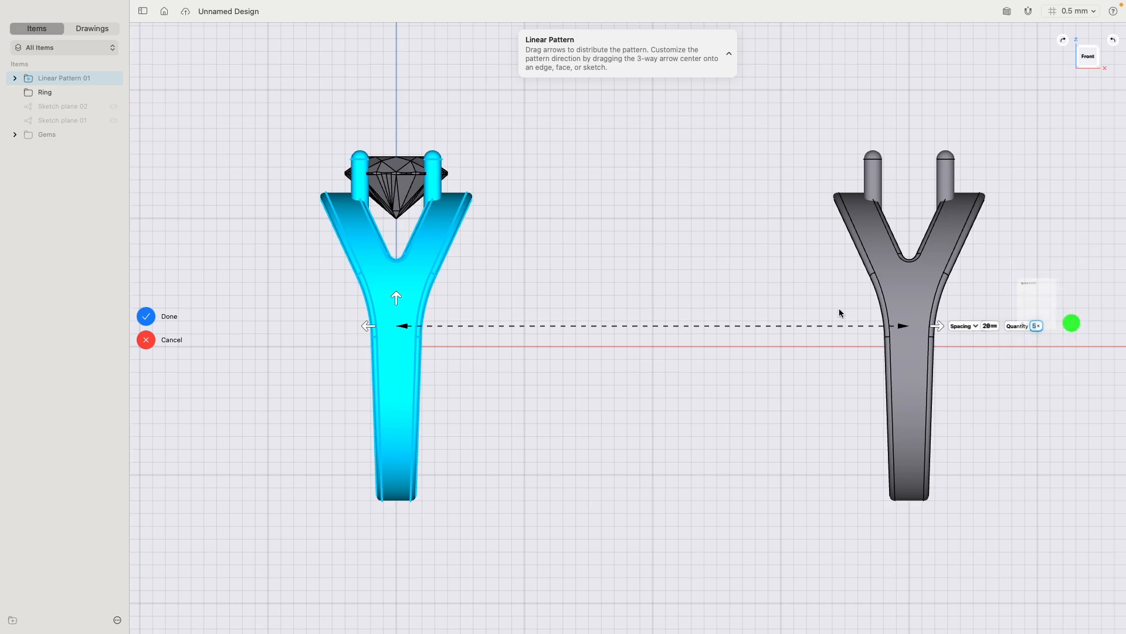
pyautogui.click(145, 316)
# - Preview the Emerald, Radient and Trilliant gems on the copied rings and hide them again
pyautogui.scroll(-10, 566, 263)
pyautogui.moveTo(580, 235); pyautogui.dragTo(590, 295, button='right')
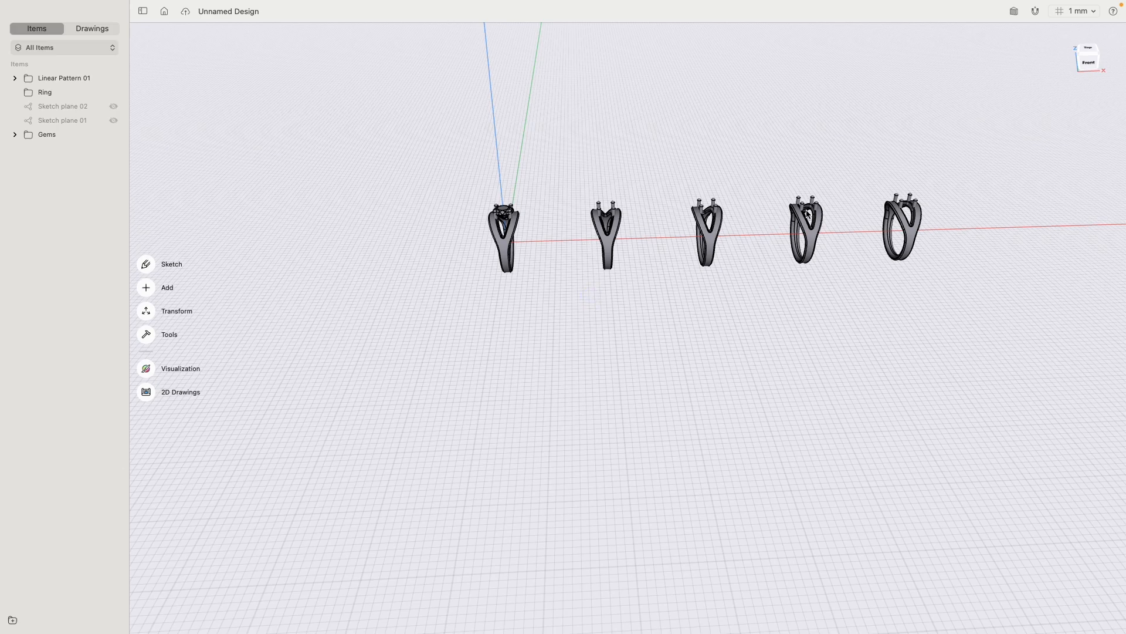
pyautogui.scroll(10, 620, 184)
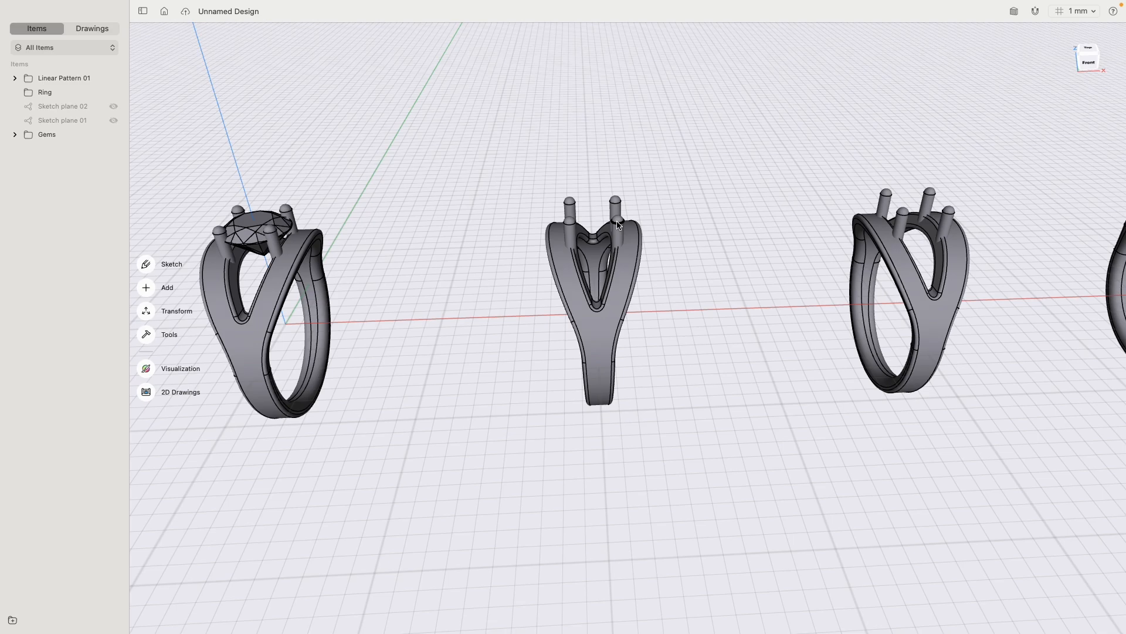
pyautogui.click(15, 134)
pyautogui.click(113, 162)
pyautogui.click(113, 177)
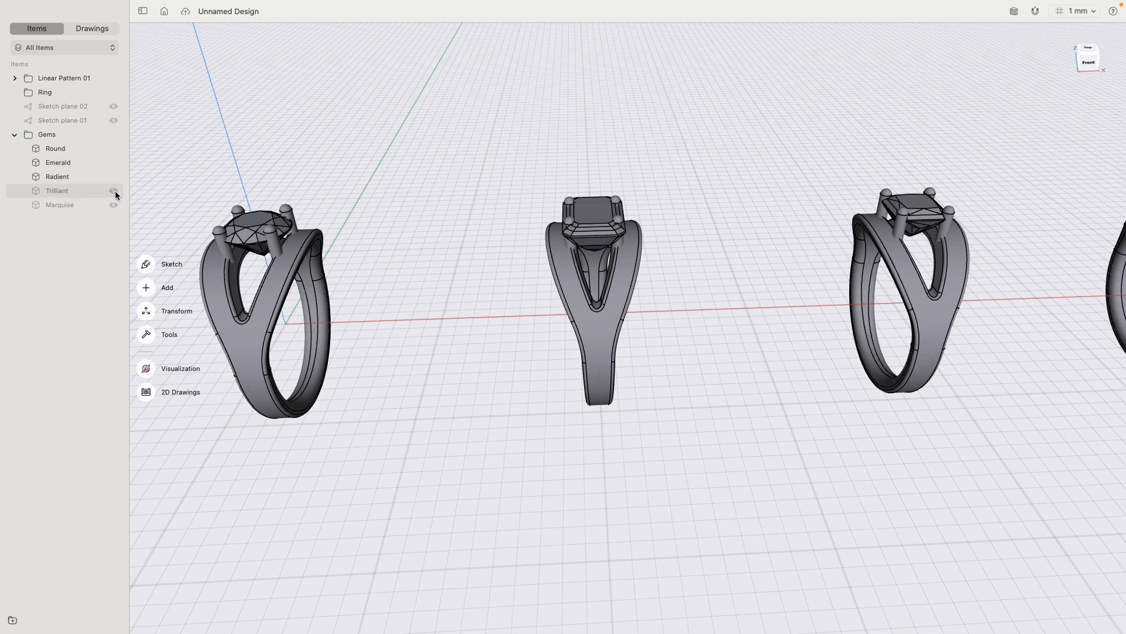
pyautogui.click(114, 191)
pyautogui.click(114, 190)
pyautogui.click(113, 177)
pyautogui.click(111, 160)
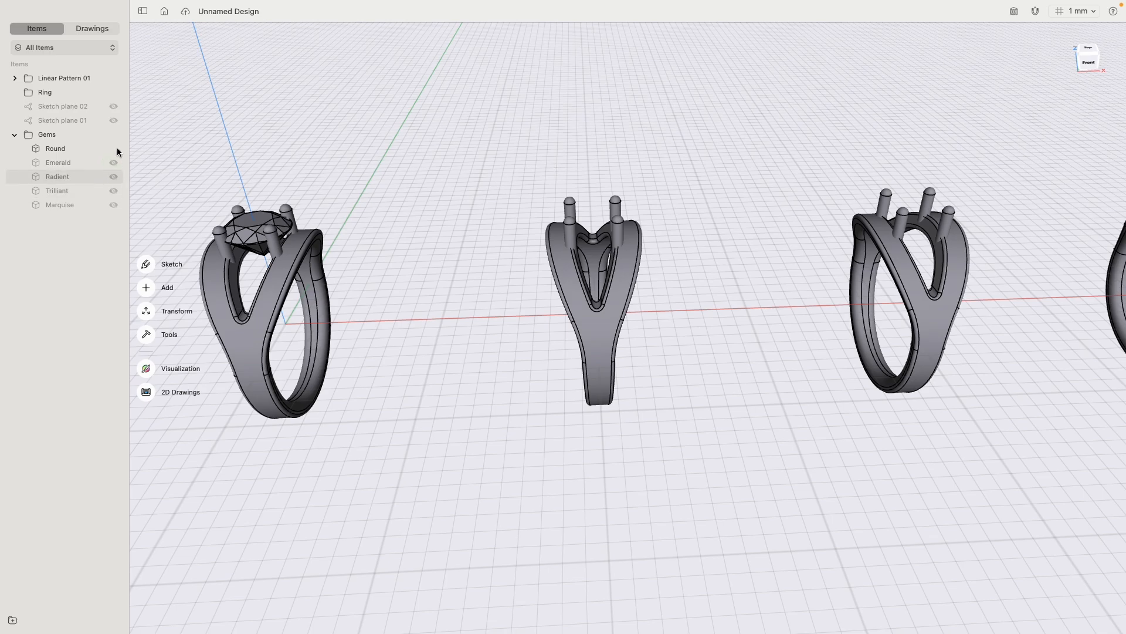
# - Group the four copied rings in a new folder and collapse it, leaving out the original ring with the round gem
pyautogui.scroll(-5, 519, 191)
pyautogui.moveTo(516, 141); pyautogui.dragTo(959, 346)
pyautogui.click(12, 619)
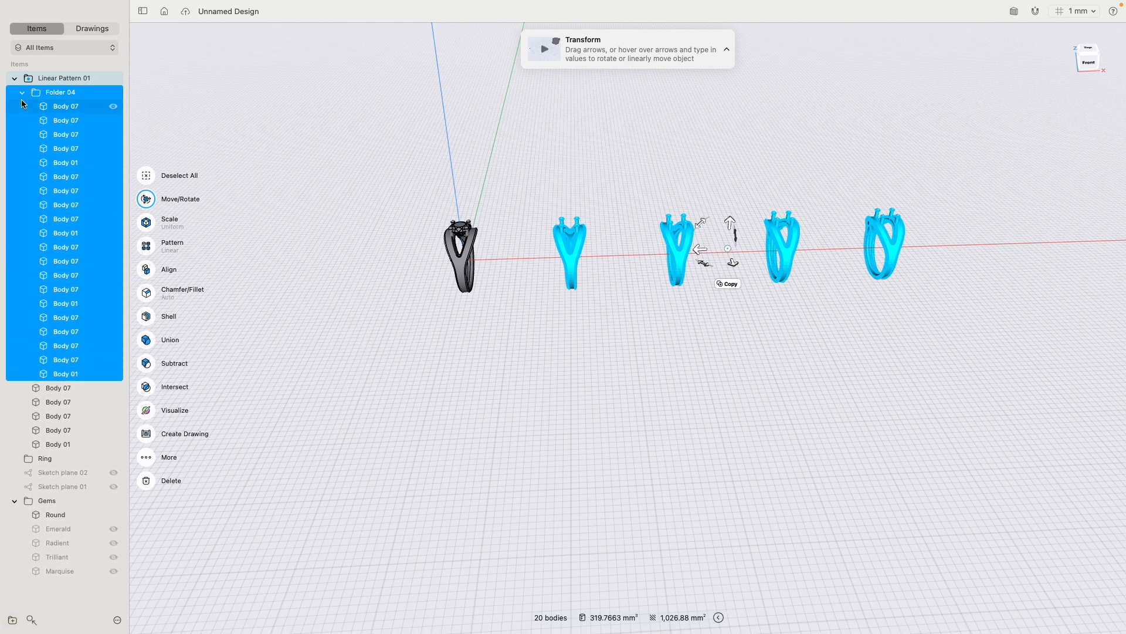
pyautogui.click(21, 92)
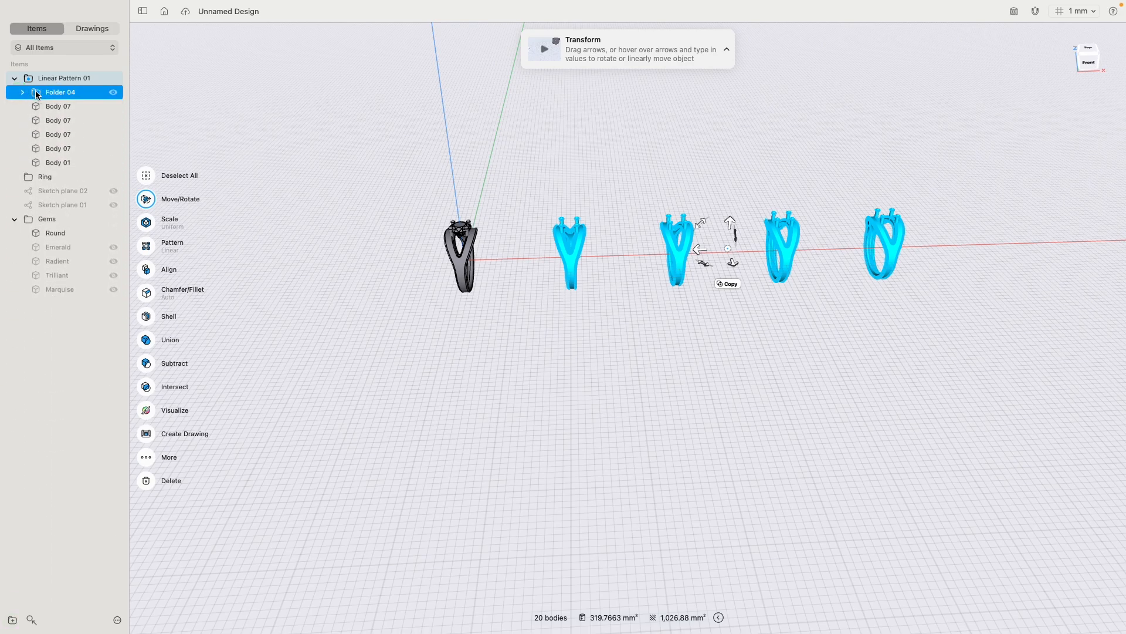
# - Move Folder 04 out of Linear Pattern 01, hide it, and collapse the Gems and Linear Pattern 01 folders
pyautogui.moveTo(36, 95); pyautogui.dragTo(43, 73)
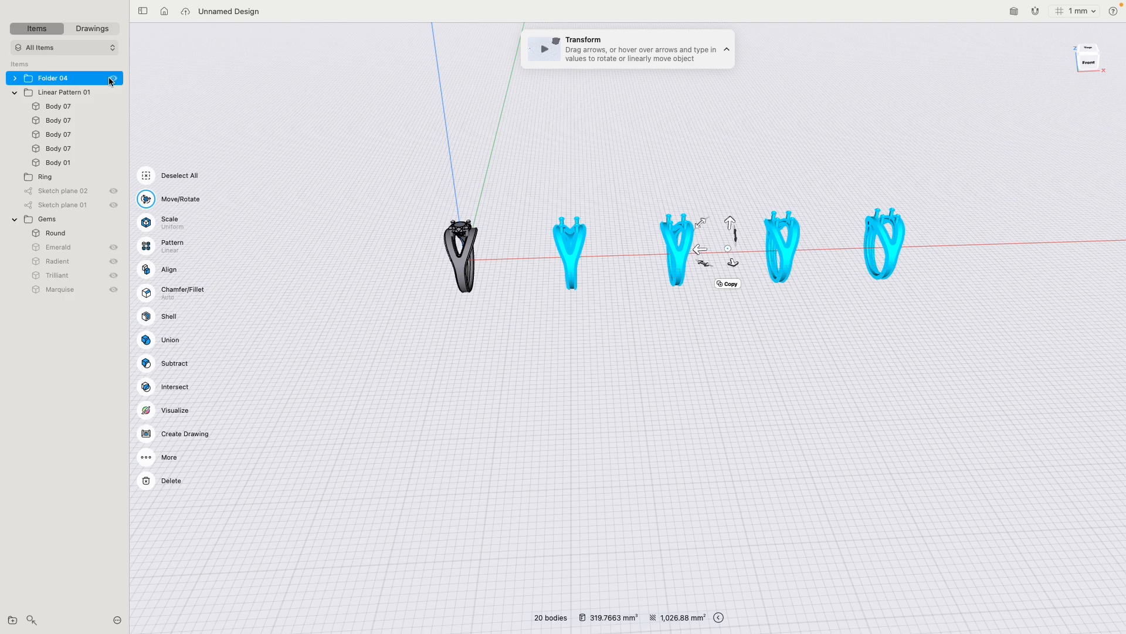
pyautogui.click(113, 78)
pyautogui.click(223, 127)
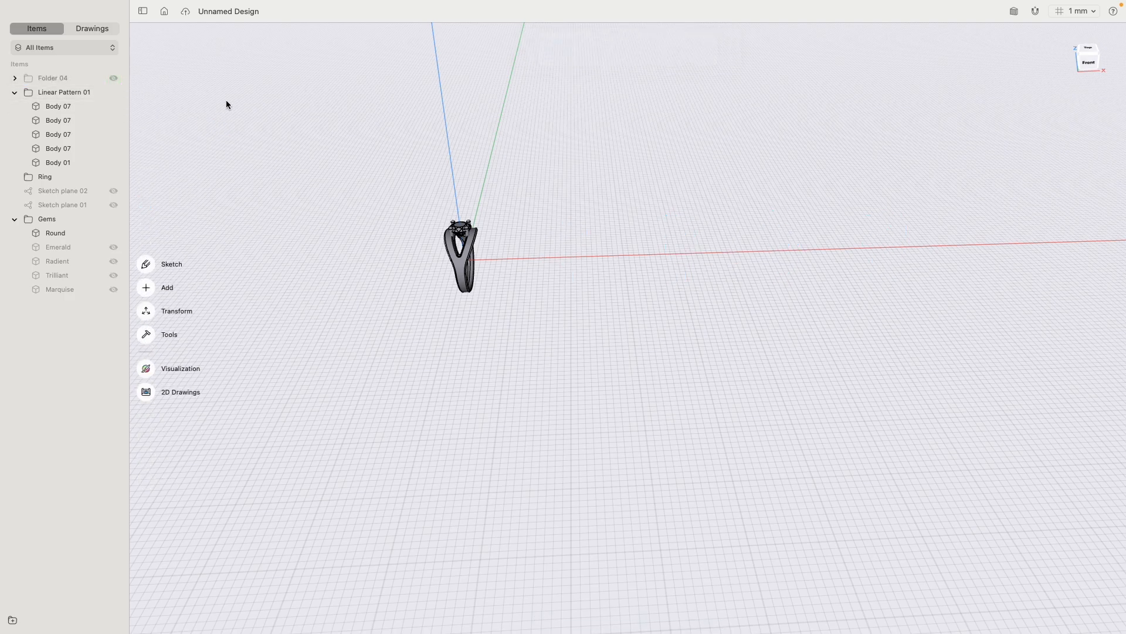
pyautogui.click(14, 219)
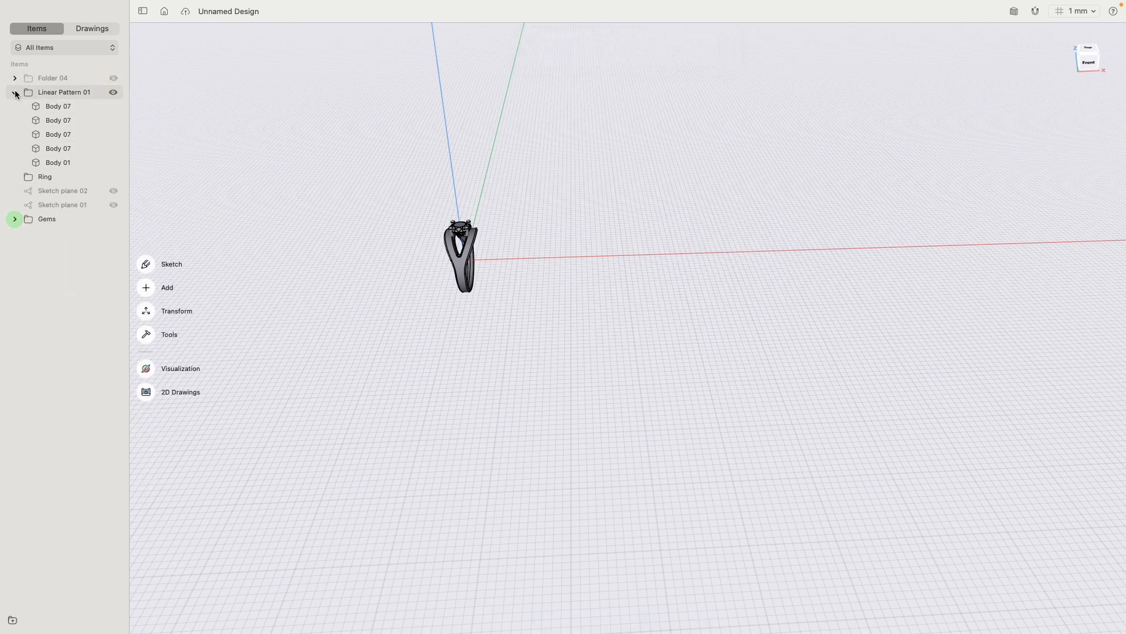
pyautogui.click(15, 92)
# - Unite the four prongs with the band of the original ring, with Keep Originals off
pyautogui.click(1089, 62)
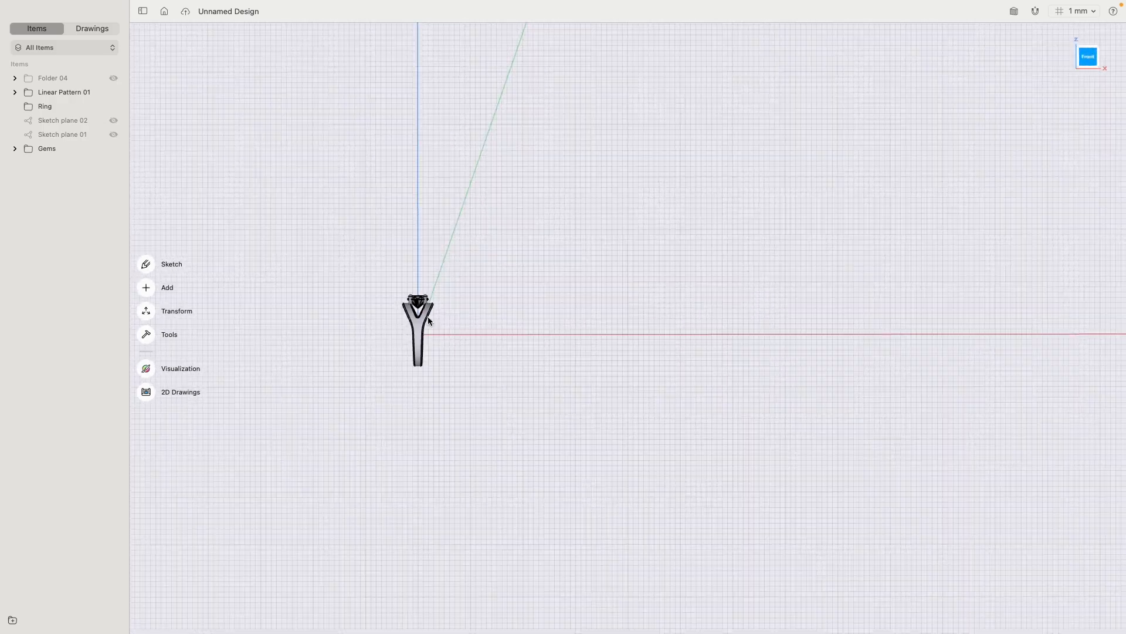
pyautogui.press('space')
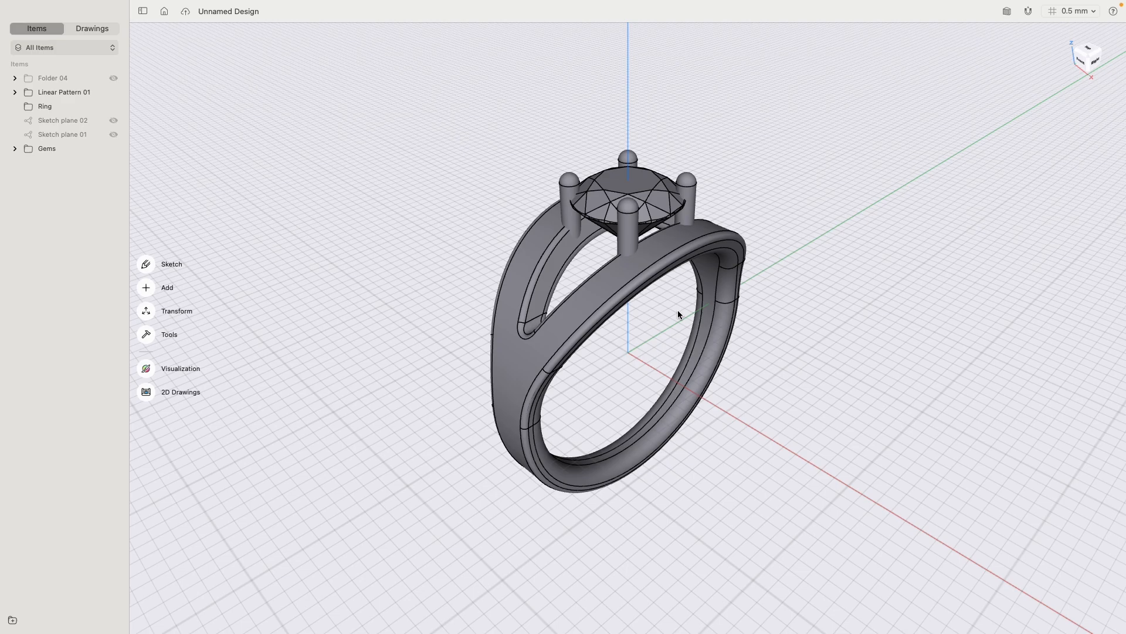
pyautogui.click(571, 213)
pyautogui.click(625, 237)
pyautogui.click(690, 196)
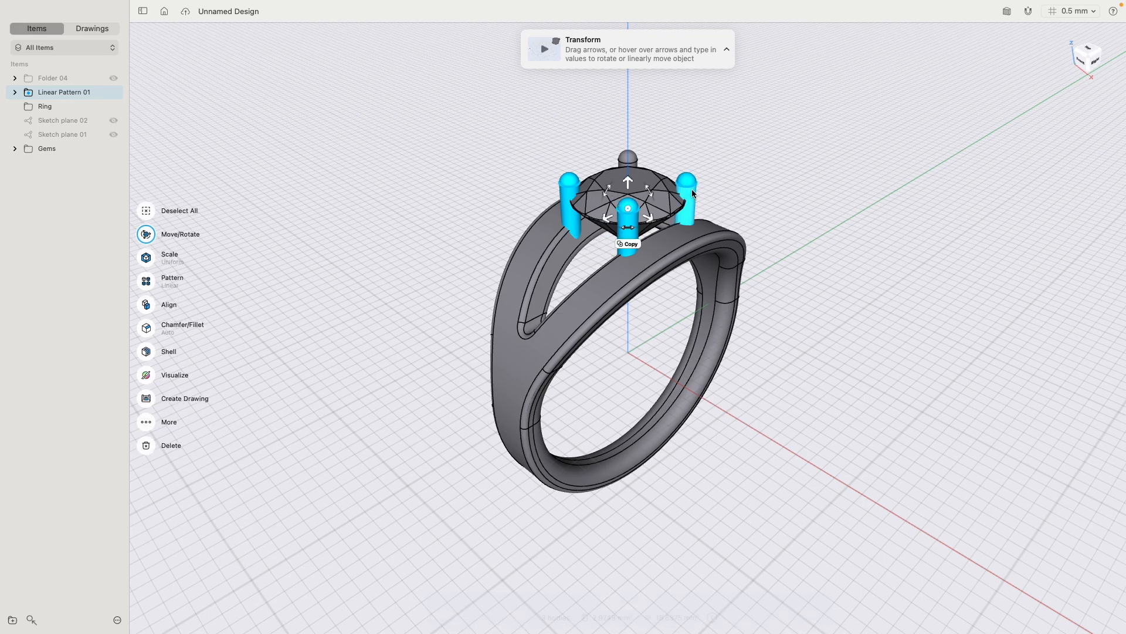
pyautogui.click(632, 156)
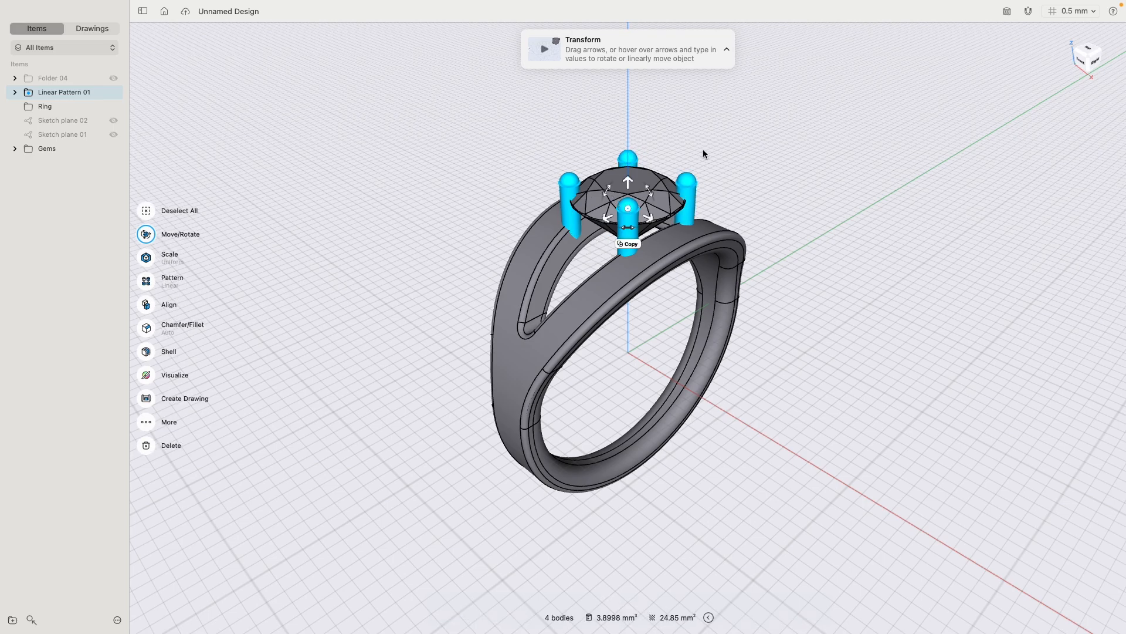
pyautogui.click(531, 246)
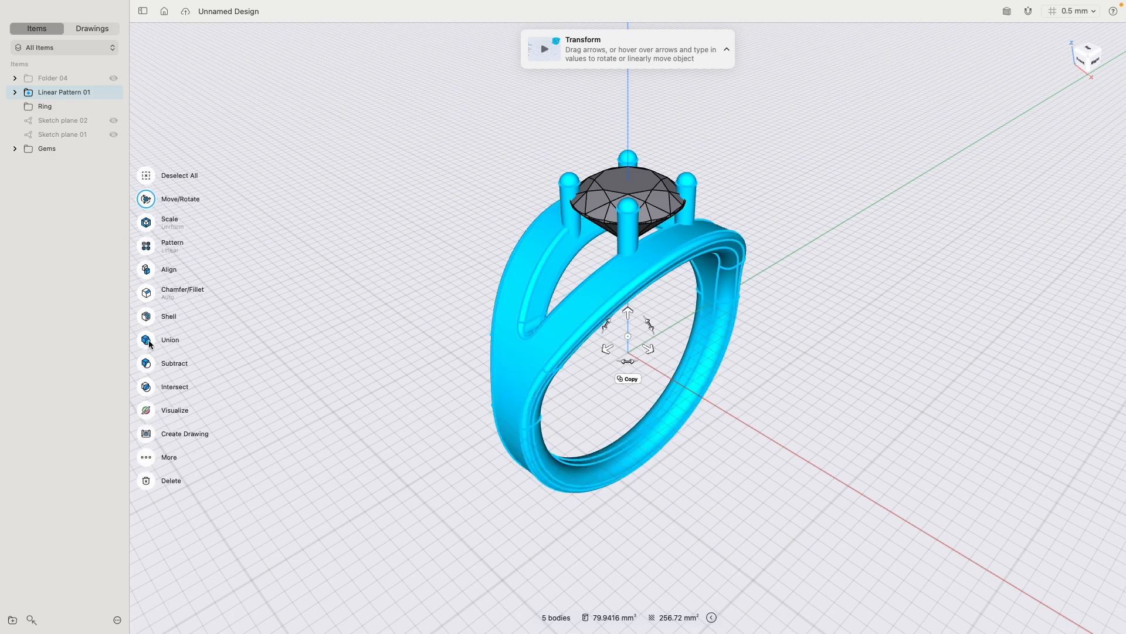
pyautogui.click(148, 343)
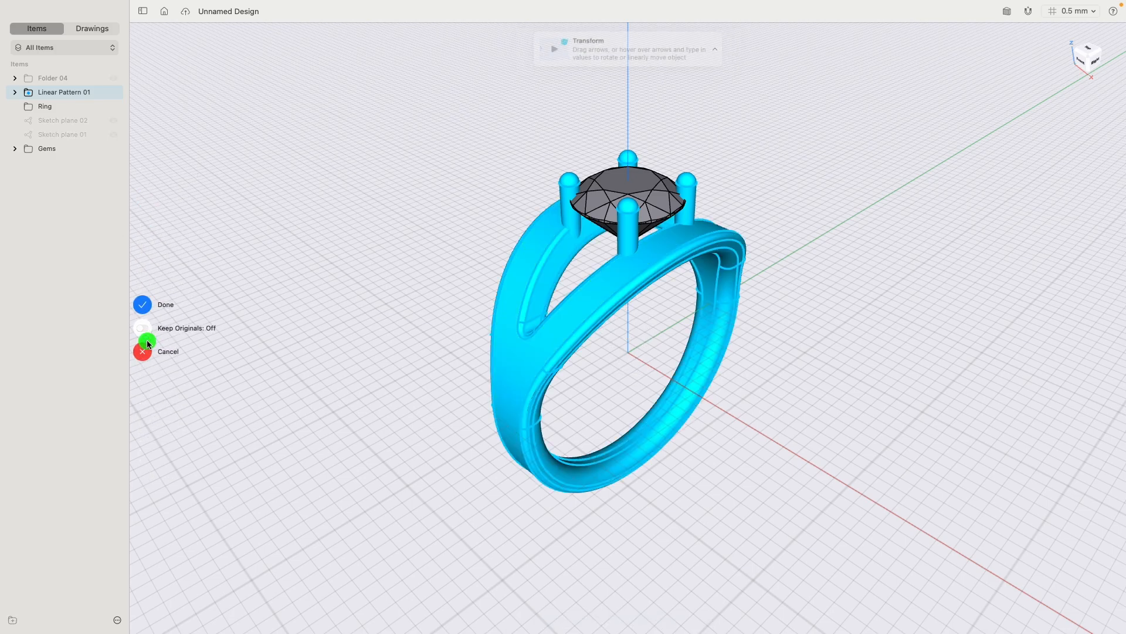
pyautogui.click(148, 307)
# - Fillet the edges where the four prongs meet the band with a 0.1 mm radius
pyautogui.scroll(10, 640, 262)
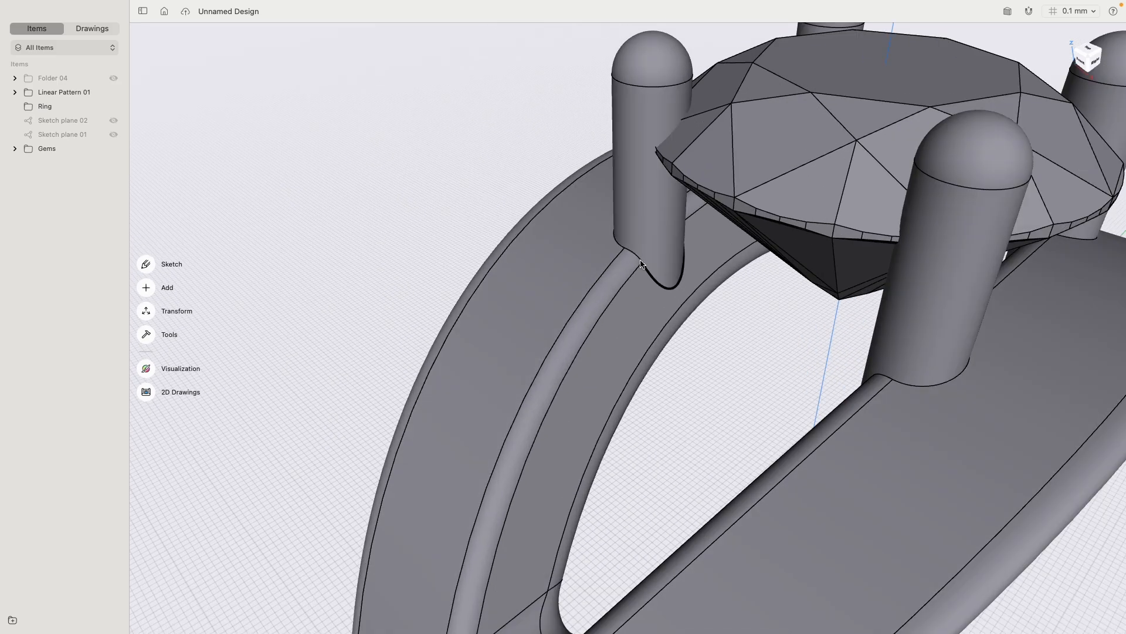
pyautogui.click(640, 263)
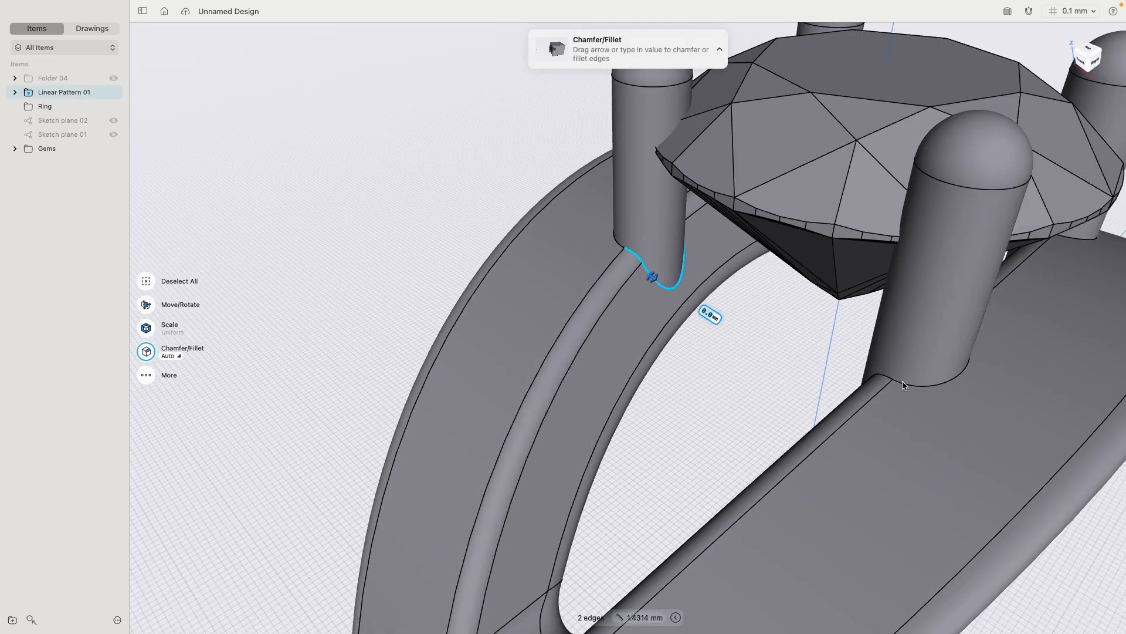
pyautogui.scroll(-3, 887, 382)
pyautogui.click(884, 382)
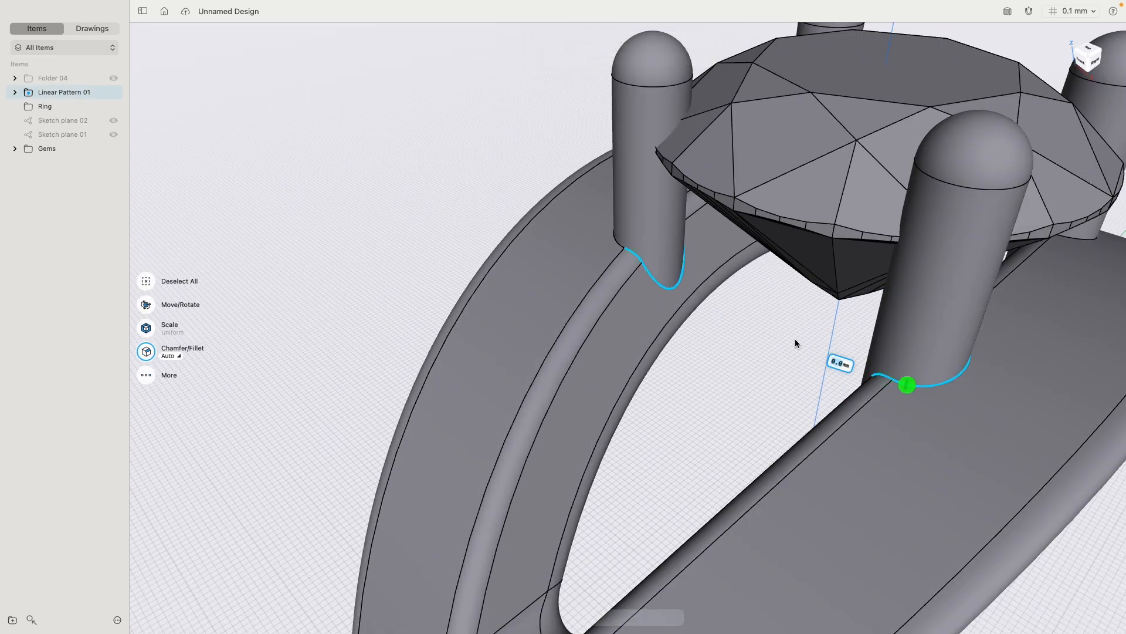
pyautogui.scroll(-4, 882, 308)
pyautogui.moveTo(882, 308); pyautogui.dragTo(585, 219, button='right')
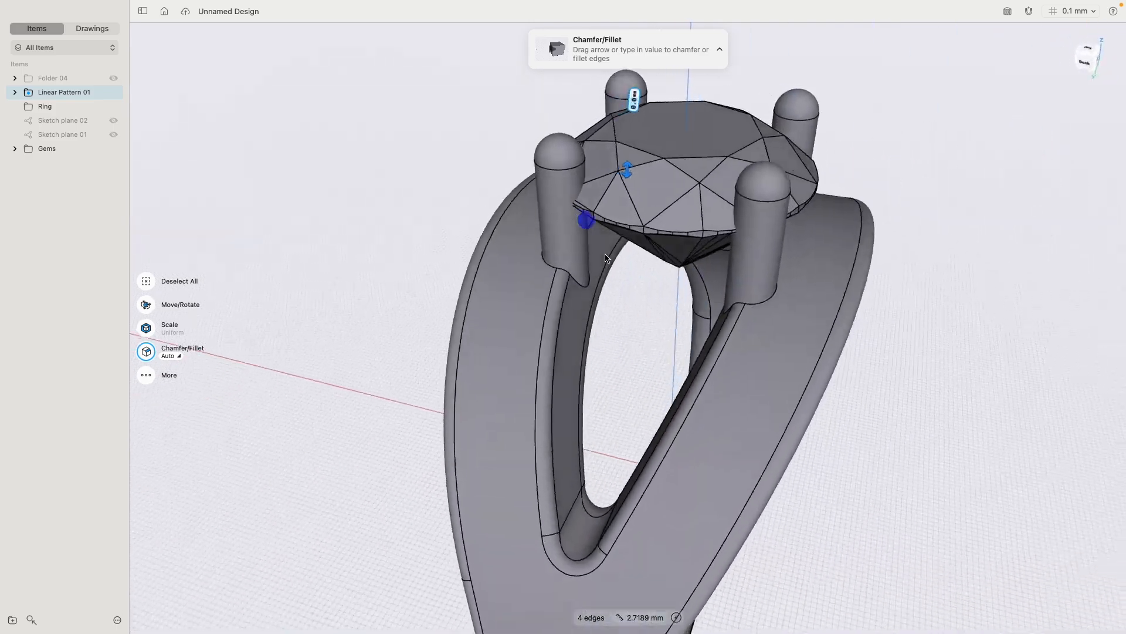
pyautogui.click(567, 274)
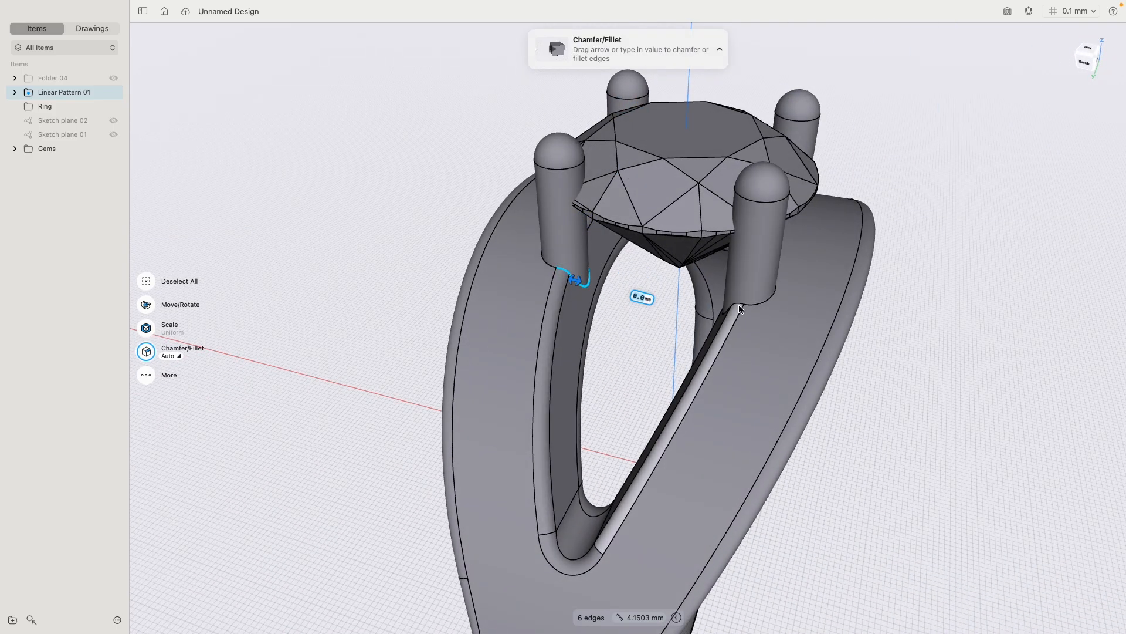
pyautogui.click(741, 306)
pyautogui.moveTo(740, 305); pyautogui.dragTo(776, 291, button='right')
pyautogui.click(804, 262)
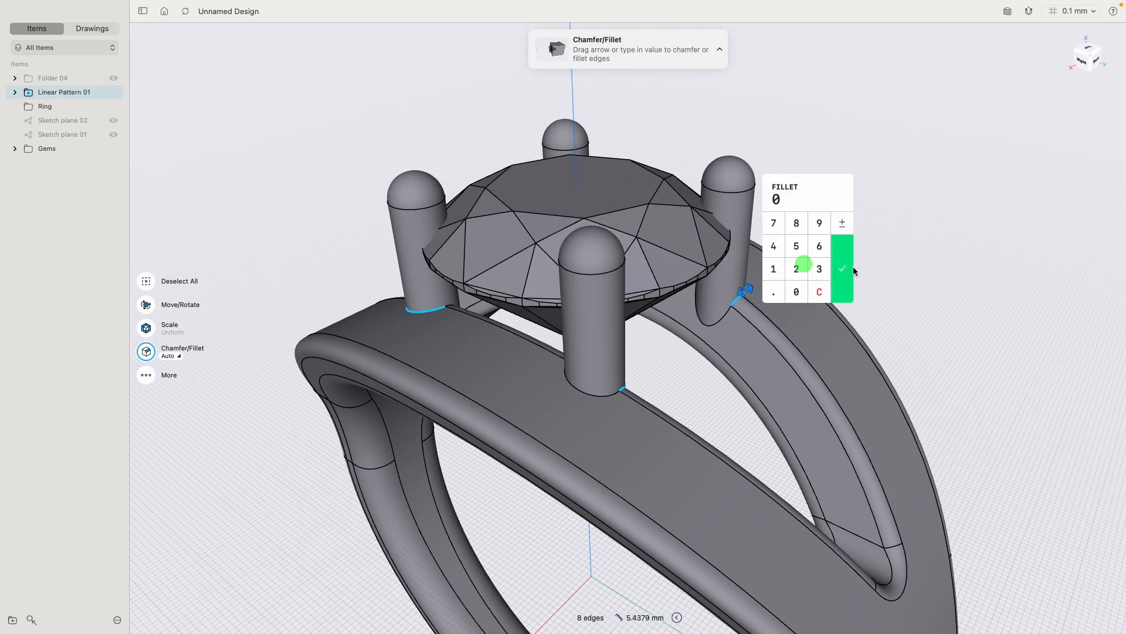
pyautogui.write('0.1')
pyautogui.click(853, 270)
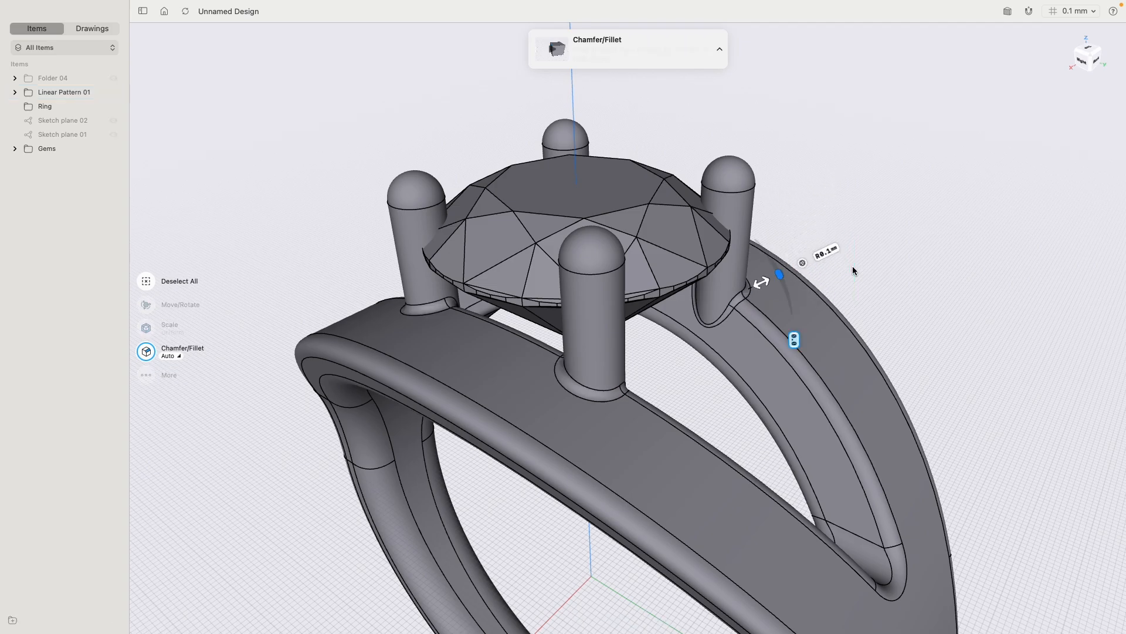
# - Set the prong base fillet's continuity to G2 and finish the fillet
pyautogui.click(803, 263)
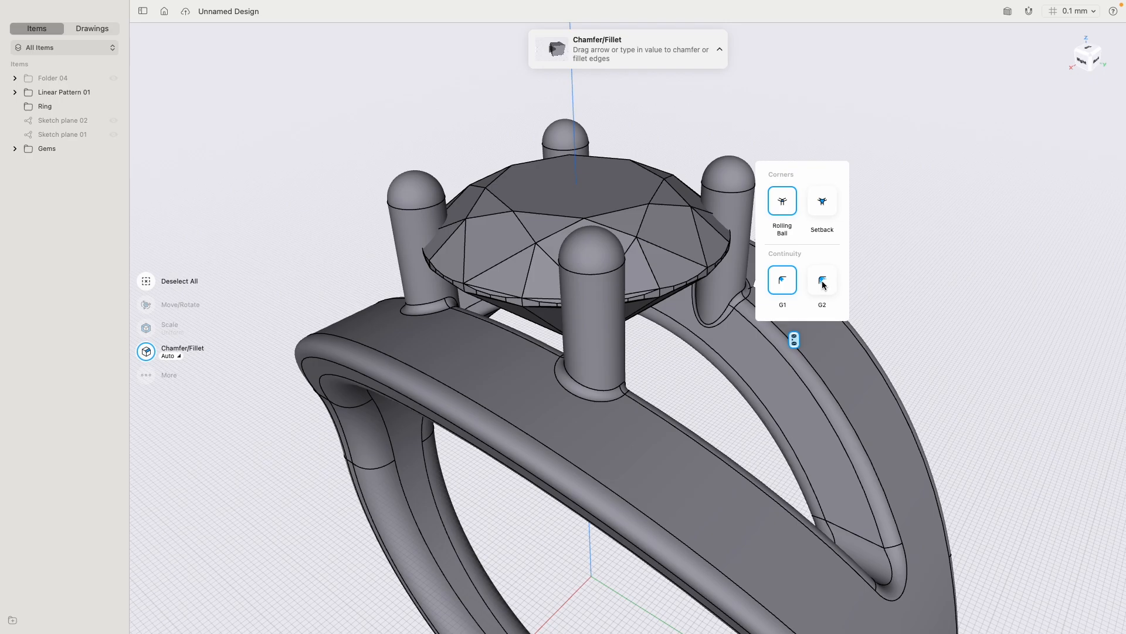
pyautogui.click(822, 285)
pyautogui.click(843, 194)
pyautogui.moveTo(870, 212); pyautogui.dragTo(793, 195, button='right')
pyautogui.click(1092, 61)
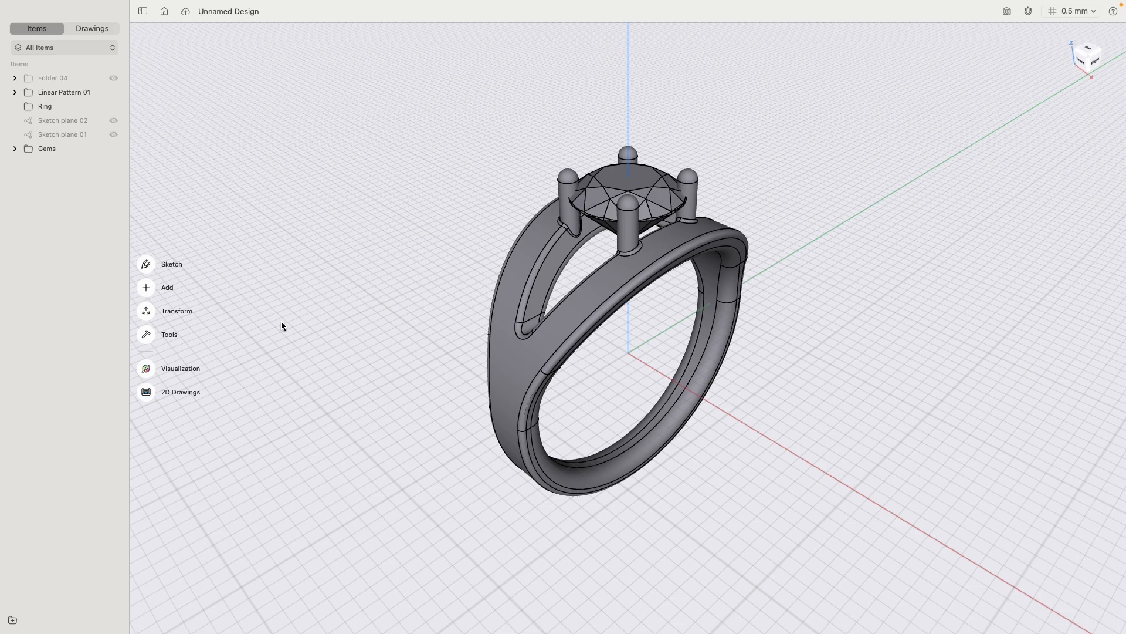
# - Create an enlarged copy of the round gem with a uniform Scale of 1.01× and Copy on
pyautogui.scroll(8, 493, 151)
pyautogui.moveTo(533, 140); pyautogui.dragTo(526, 103, button='right')
pyautogui.moveTo(526, 103); pyautogui.dragTo(588, 380, button='middle')
pyautogui.moveTo(588, 380); pyautogui.dragTo(585, 364, button='right')
pyautogui.scroll(5, 584, 368)
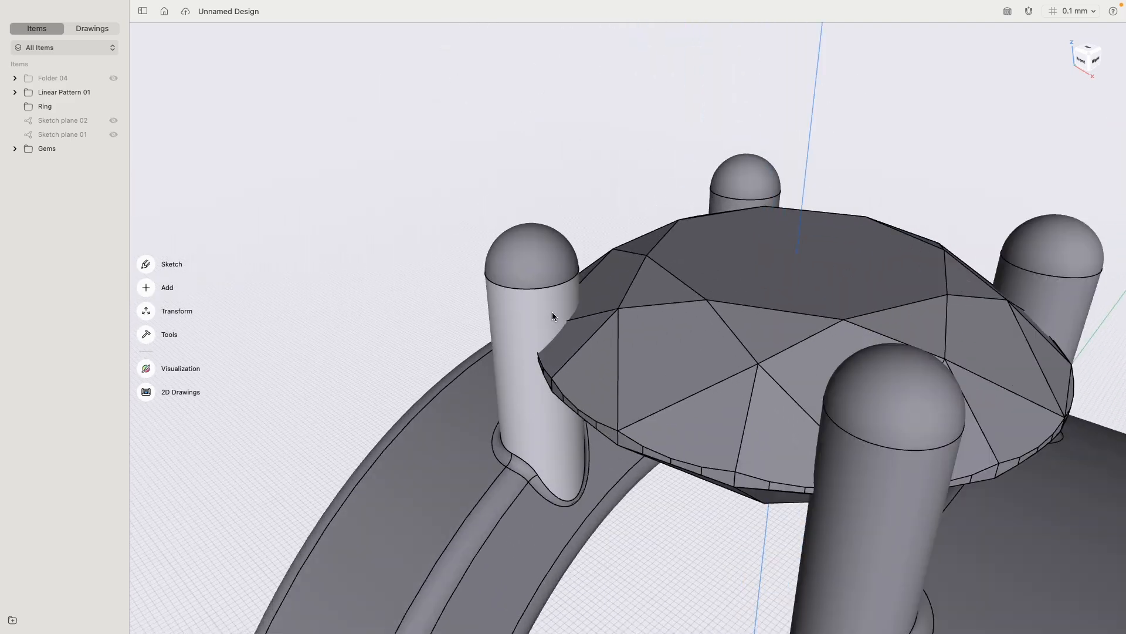
pyautogui.click(740, 270)
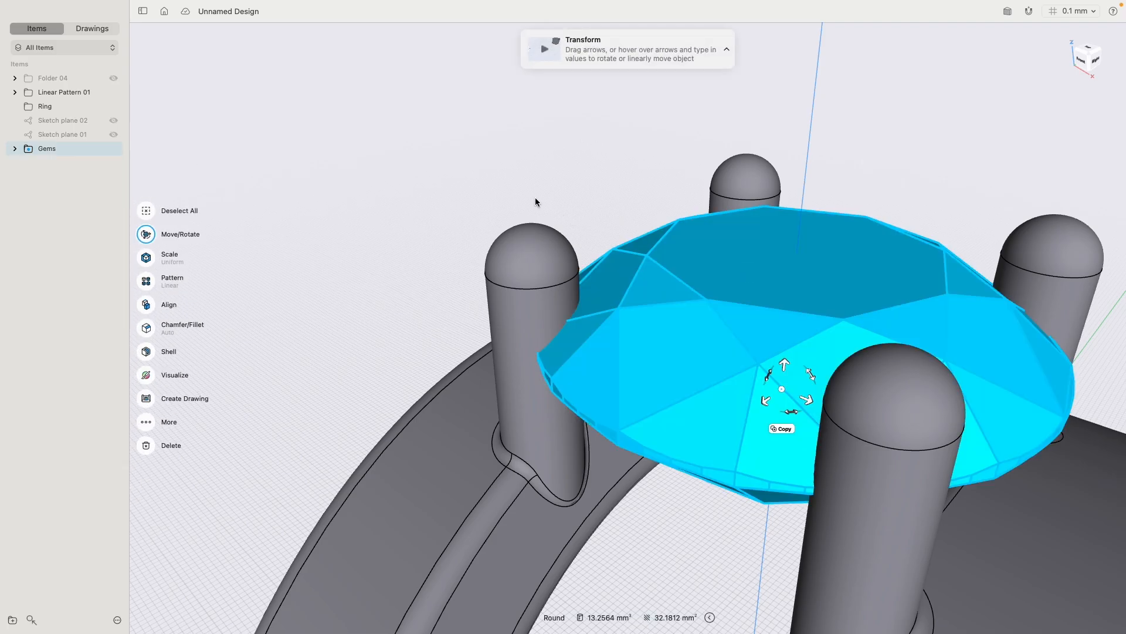
pyautogui.moveTo(535, 202); pyautogui.dragTo(389, 115, button='right')
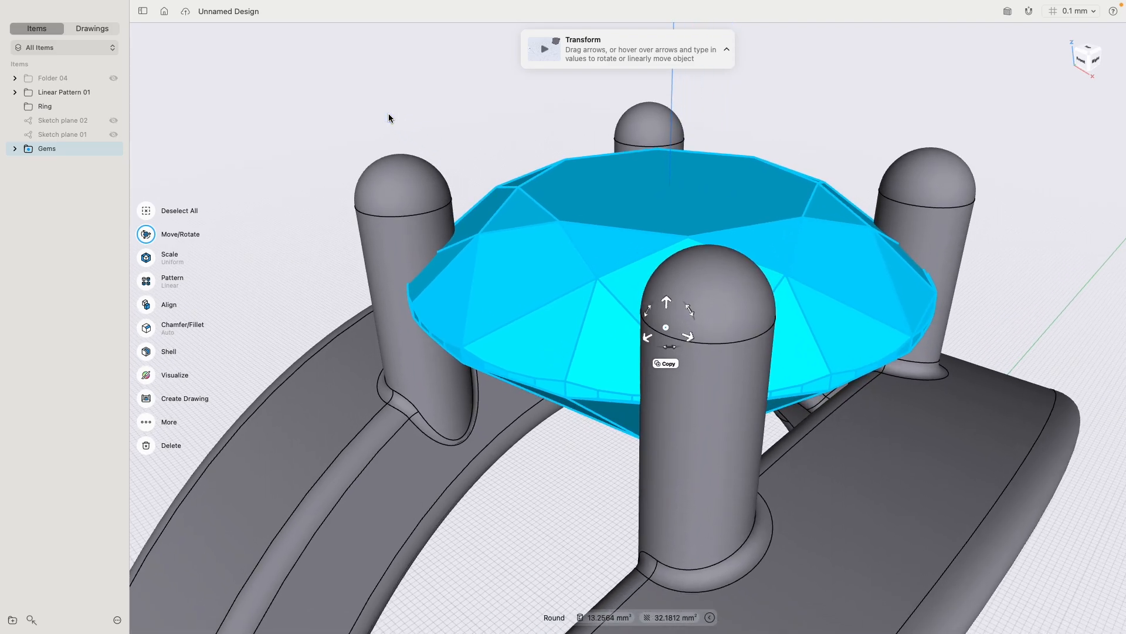
pyautogui.click(149, 262)
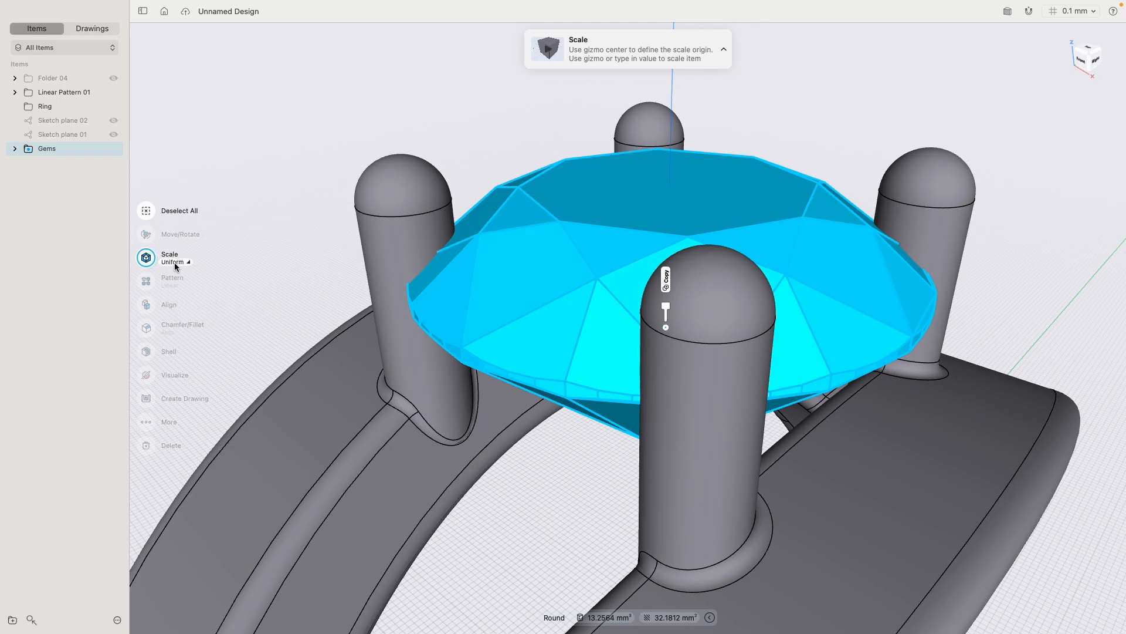
pyautogui.click(666, 279)
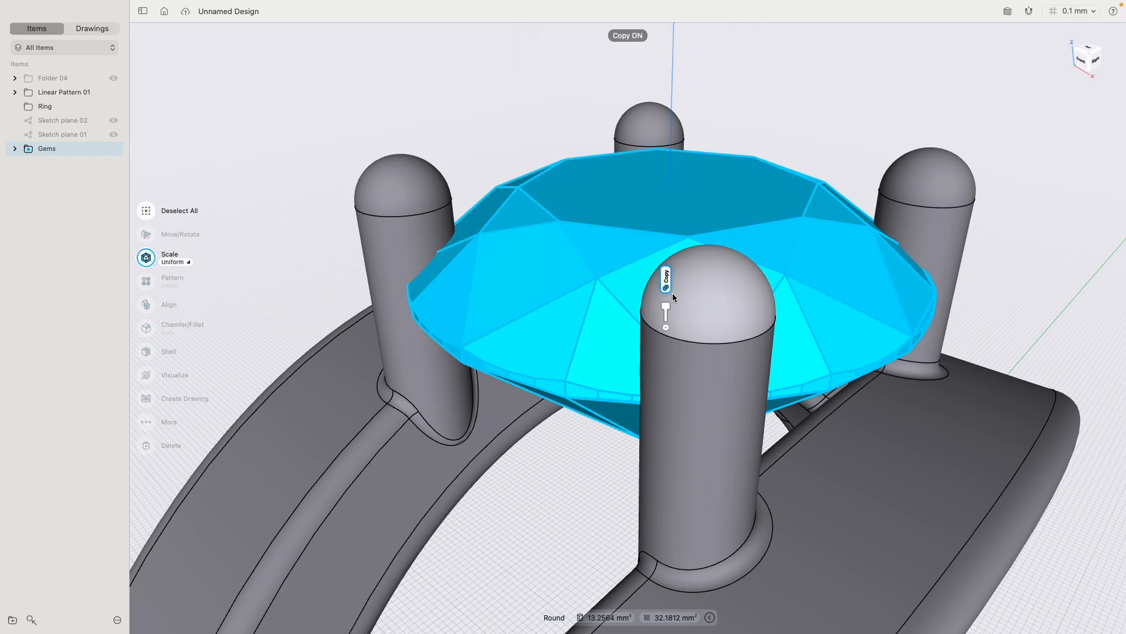
pyautogui.click(666, 307)
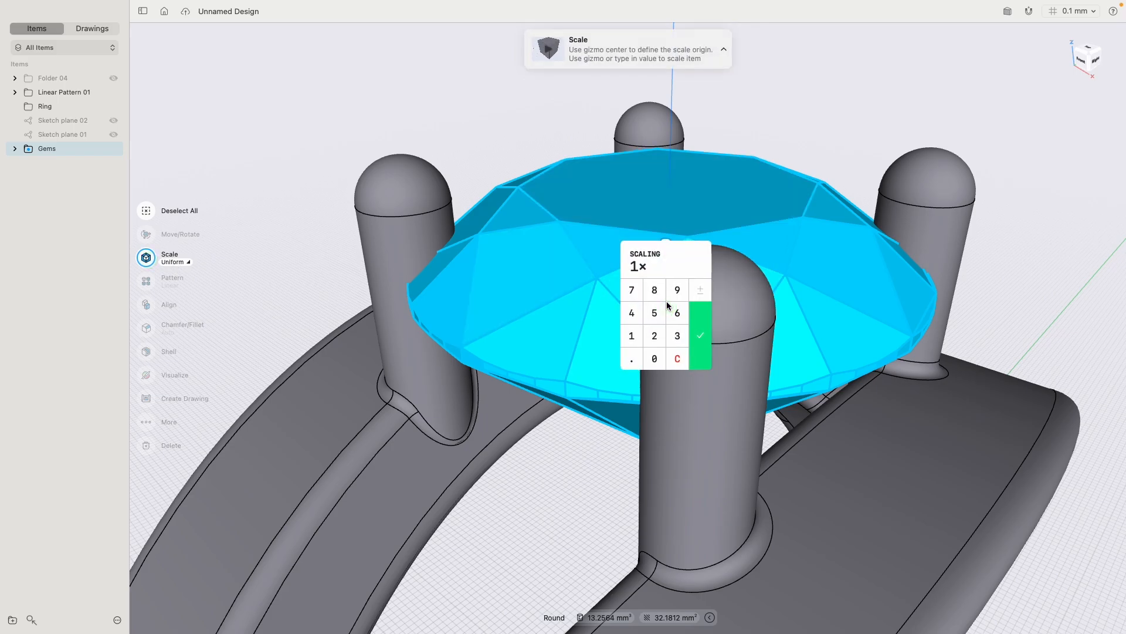
pyautogui.write('.01')
pyautogui.press('Return')
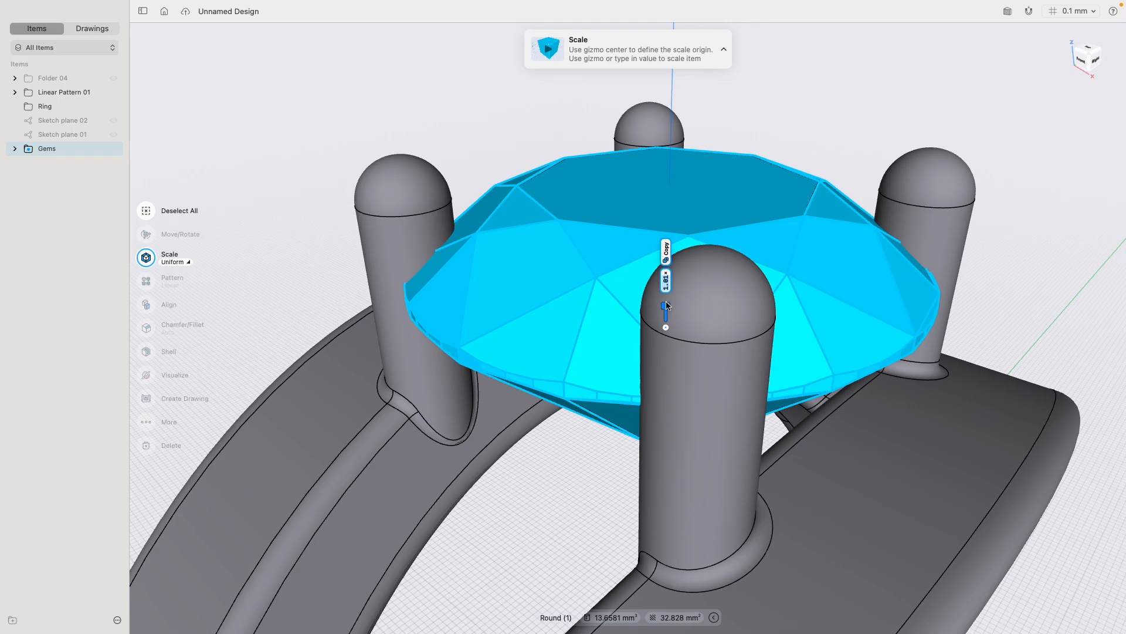
pyautogui.click(775, 126)
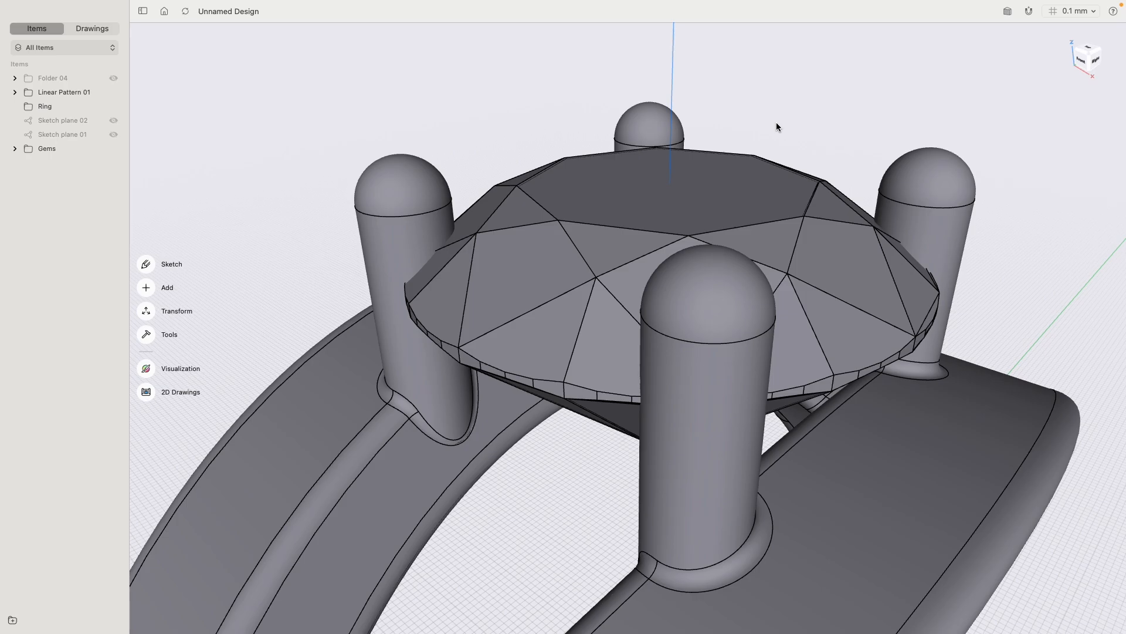
# - Subtract the enlarged gem copy from the united ring with Keep Originals set to None, and inspect the prong notches with the gem hidden temporarily
pyautogui.doubleClick(400, 191)
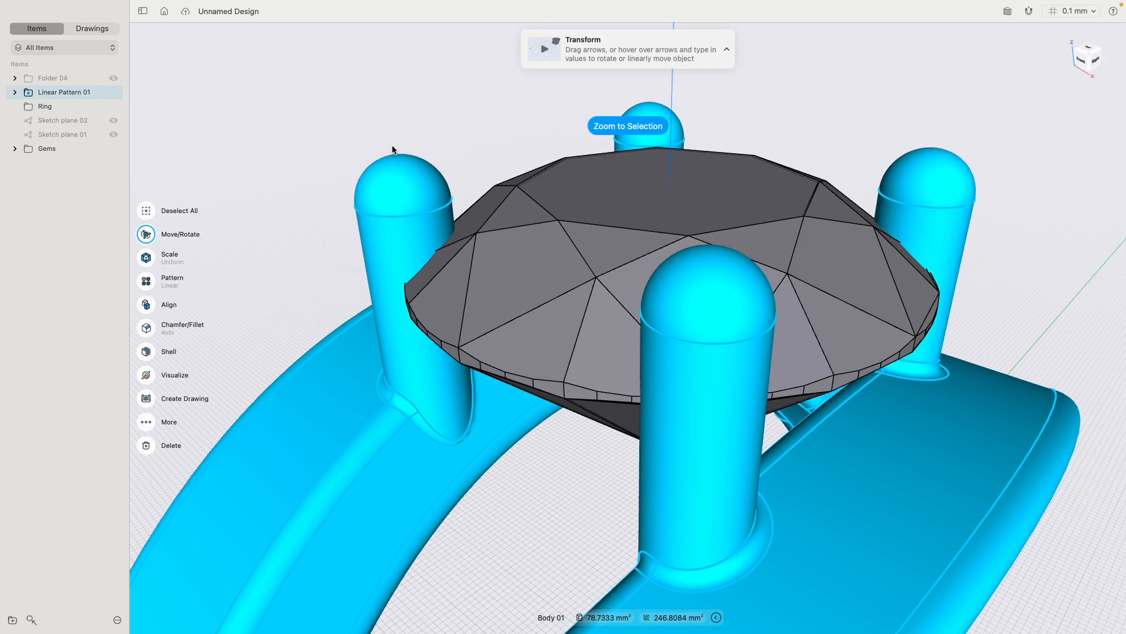
pyautogui.doubleClick(566, 179)
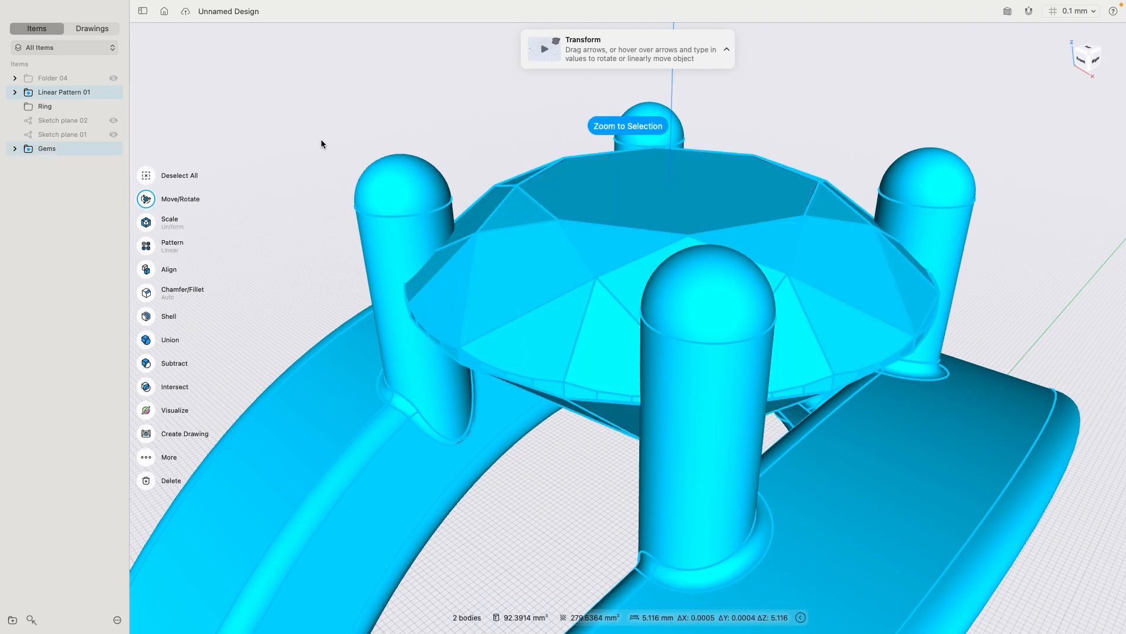
pyautogui.click(146, 363)
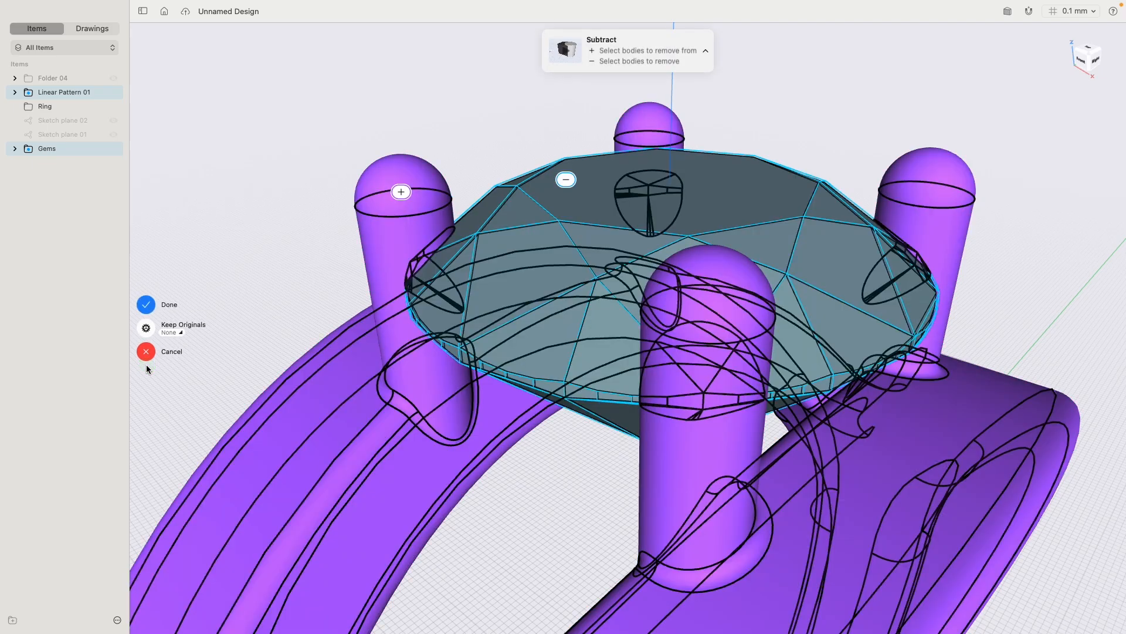
pyautogui.click(174, 335)
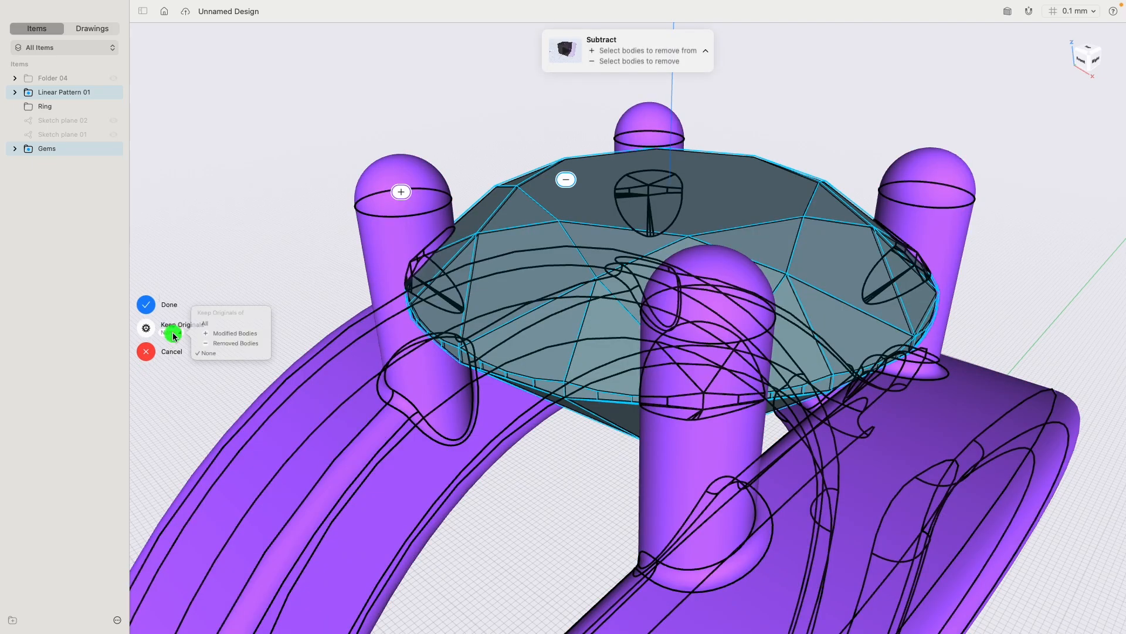
pyautogui.click(206, 356)
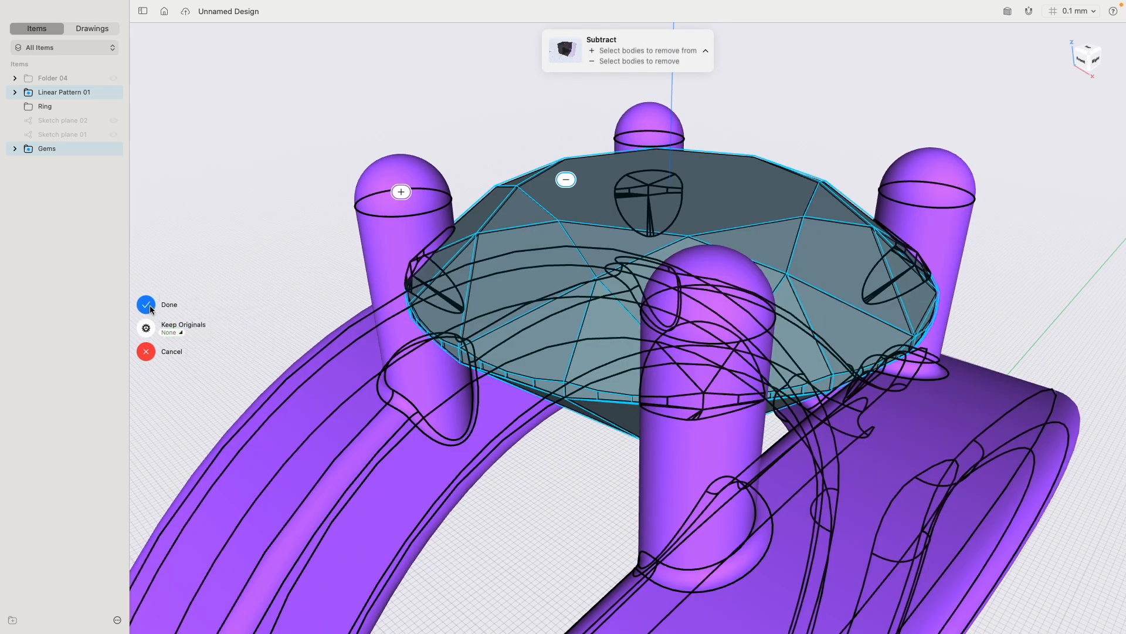
pyautogui.click(149, 304)
pyautogui.click(113, 149)
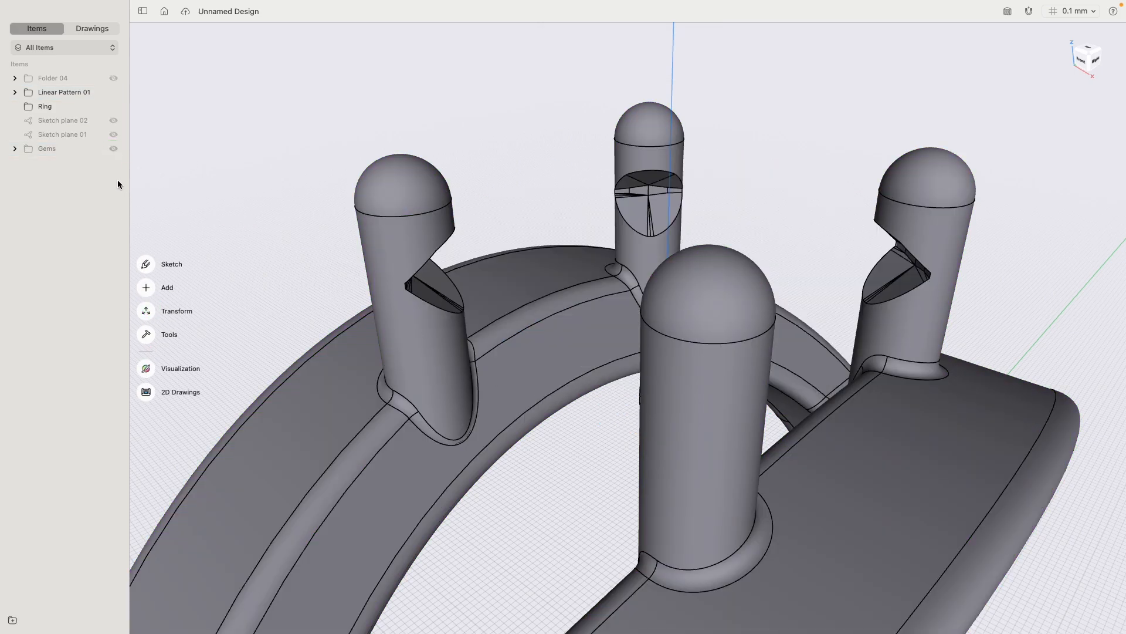
pyautogui.click(114, 149)
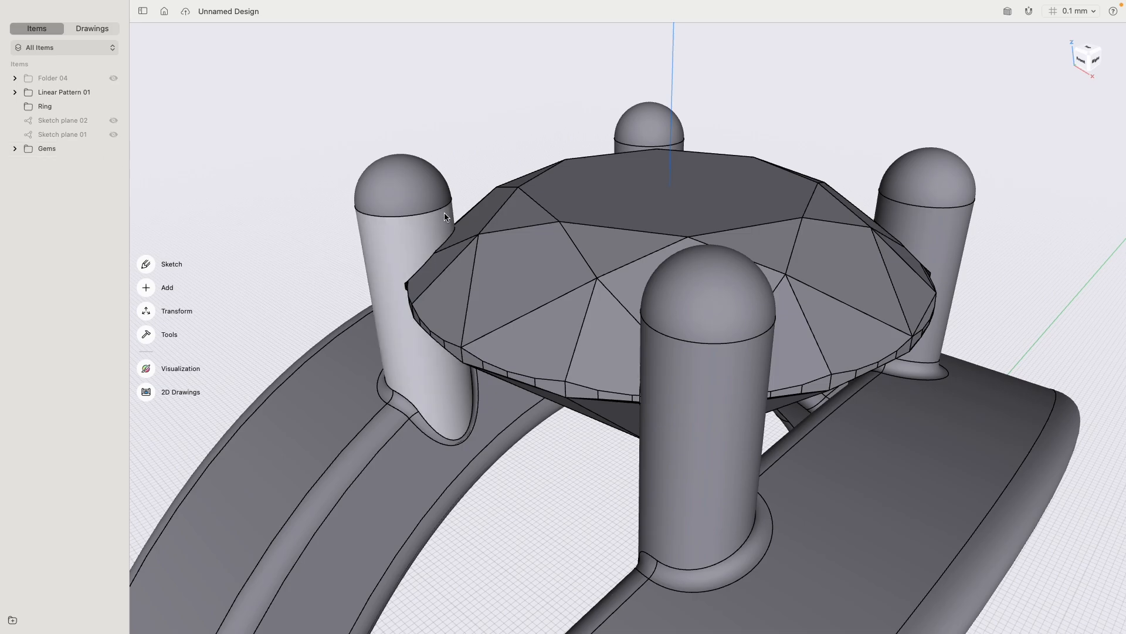
# - Show Folder 04 again and examine how the prongs meet the differently cut gems on the patterned rings, from above and in perspective
pyautogui.click(1089, 59)
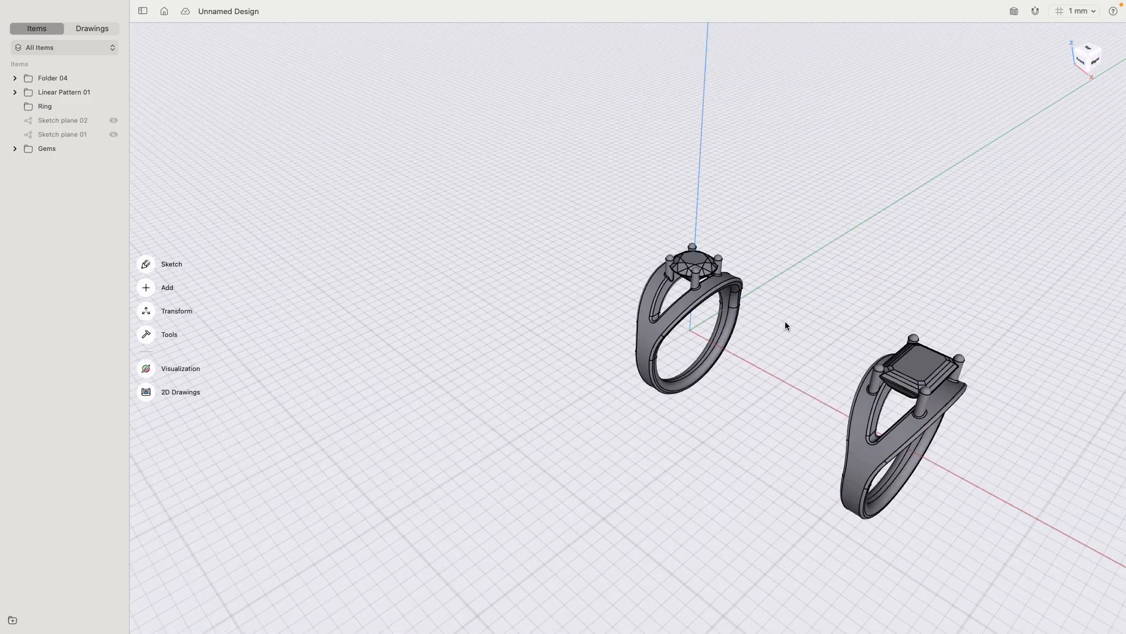
pyautogui.moveTo(785, 322); pyautogui.dragTo(598, 245, button='right')
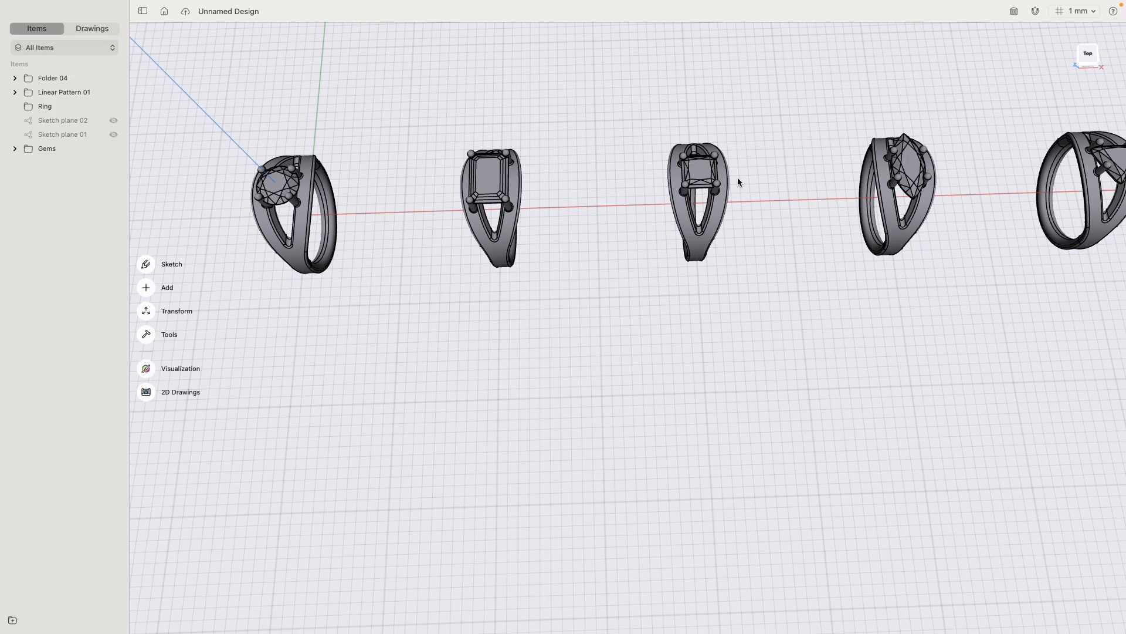
pyautogui.moveTo(833, 172)
pyautogui.mouseDown(button='middle')
pyautogui.moveTo(782, 264)
pyautogui.moveTo(749, 280)
pyautogui.moveTo(640, 289)
pyautogui.mouseUp(button='middle')
pyautogui.moveTo(803, 295)
pyautogui.mouseDown(button='middle')
pyautogui.moveTo(684, 304)
pyautogui.moveTo(611, 293)
pyautogui.mouseUp(button='middle')
pyautogui.scroll(5, 786, 274)
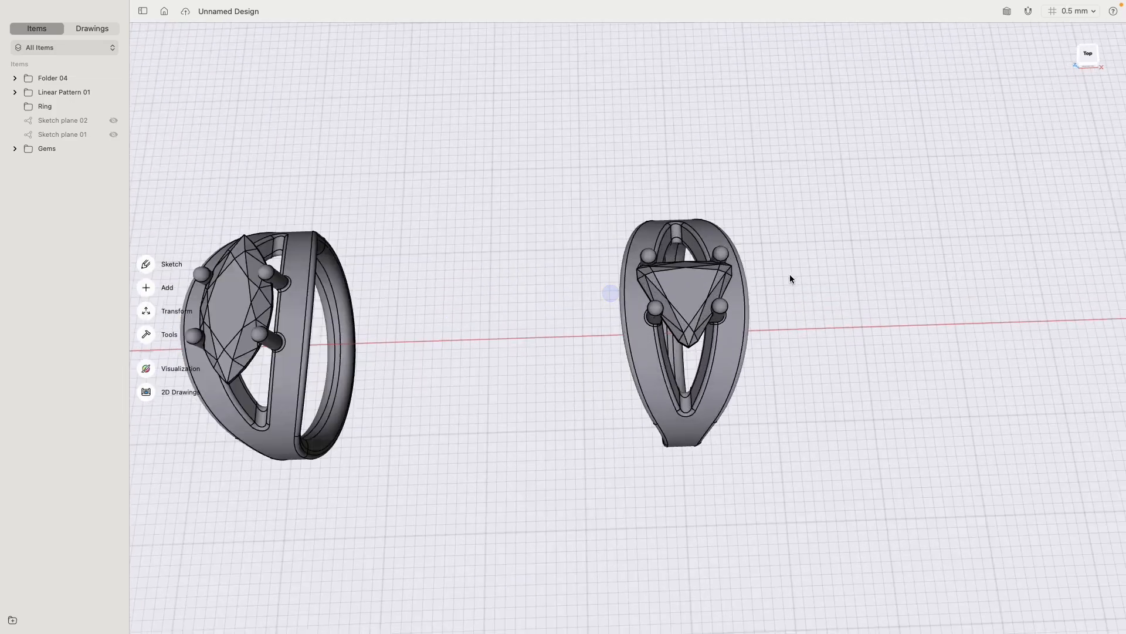
pyautogui.scroll(2, 790, 274)
pyautogui.moveTo(758, 226); pyautogui.dragTo(752, 256, button='right')
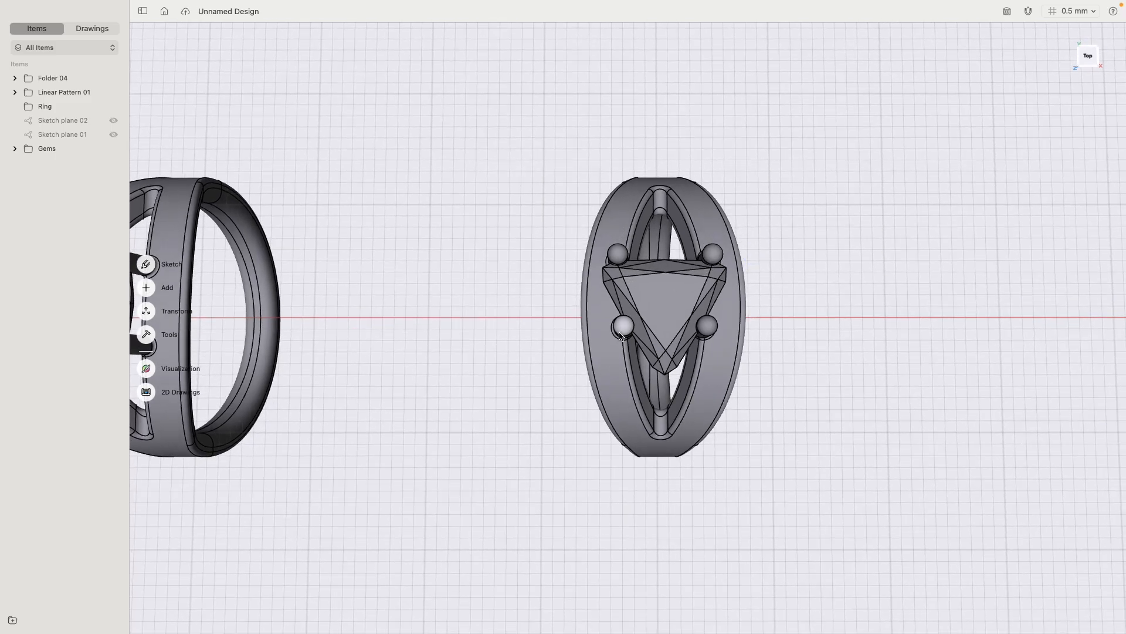
pyautogui.moveTo(426, 305); pyautogui.dragTo(994, 311, button='middle')
pyautogui.moveTo(464, 269); pyautogui.dragTo(854, 276, button='middle')
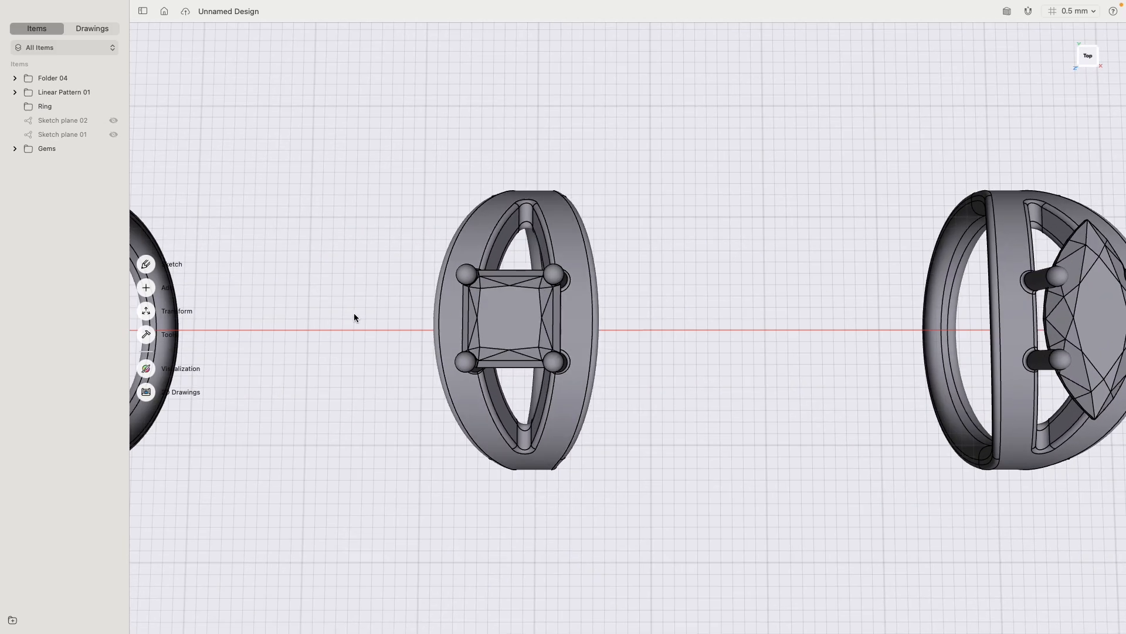
pyautogui.moveTo(398, 284); pyautogui.dragTo(583, 312, button='middle')
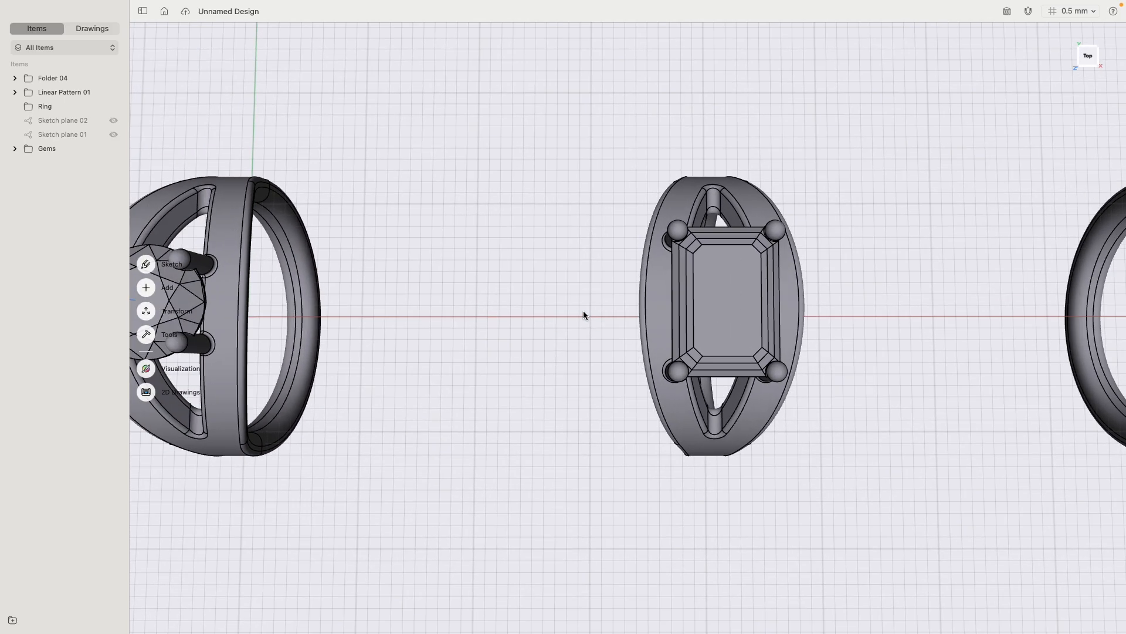
pyautogui.moveTo(552, 381); pyautogui.dragTo(674, 325, button='middle')
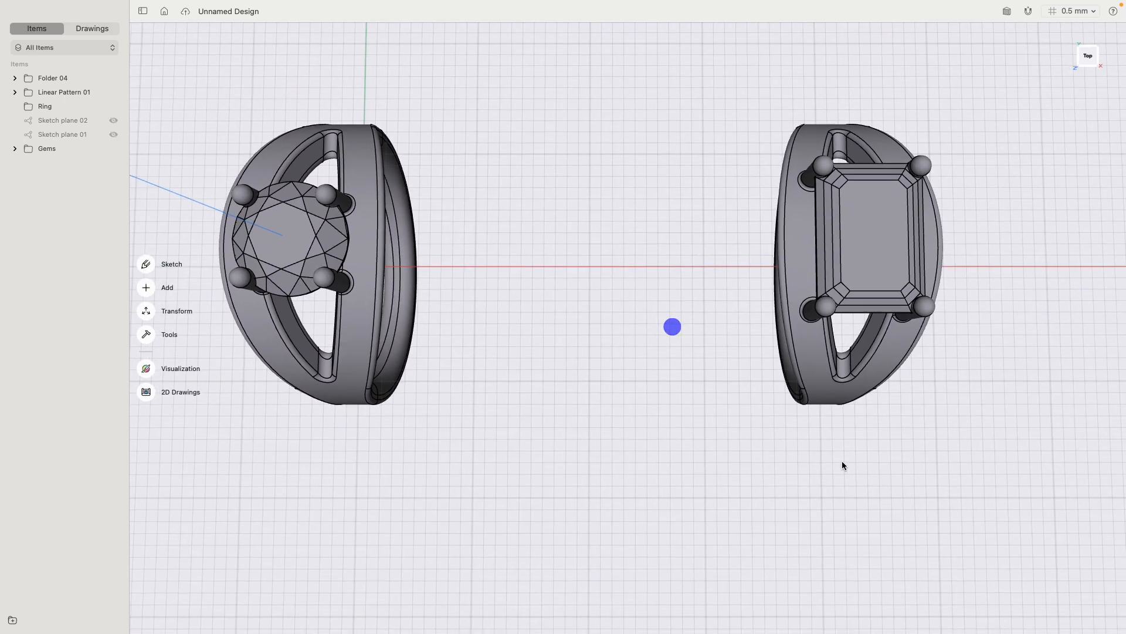
pyautogui.moveTo(842, 460); pyautogui.dragTo(888, 402, button='right')
pyautogui.moveTo(839, 403); pyautogui.dragTo(394, 377, button='middle')
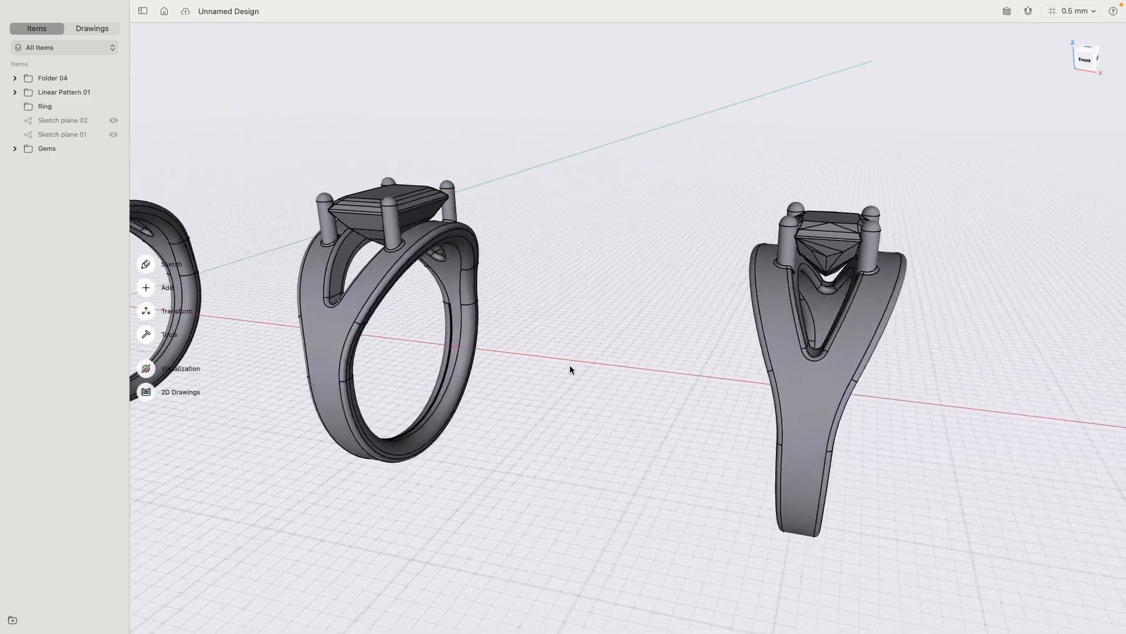
pyautogui.scroll(5, 911, 284)
pyautogui.moveTo(941, 292); pyautogui.dragTo(550, 315, button='middle')
pyautogui.moveTo(1004, 375); pyautogui.dragTo(579, 323, button='middle')
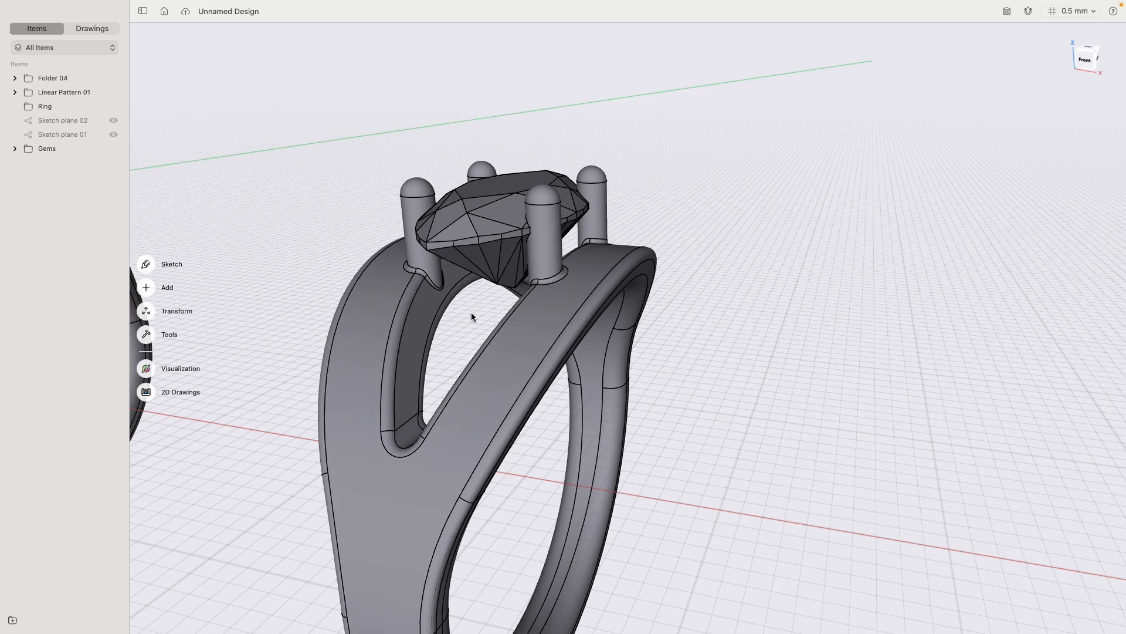
pyautogui.doubleClick(1089, 63)
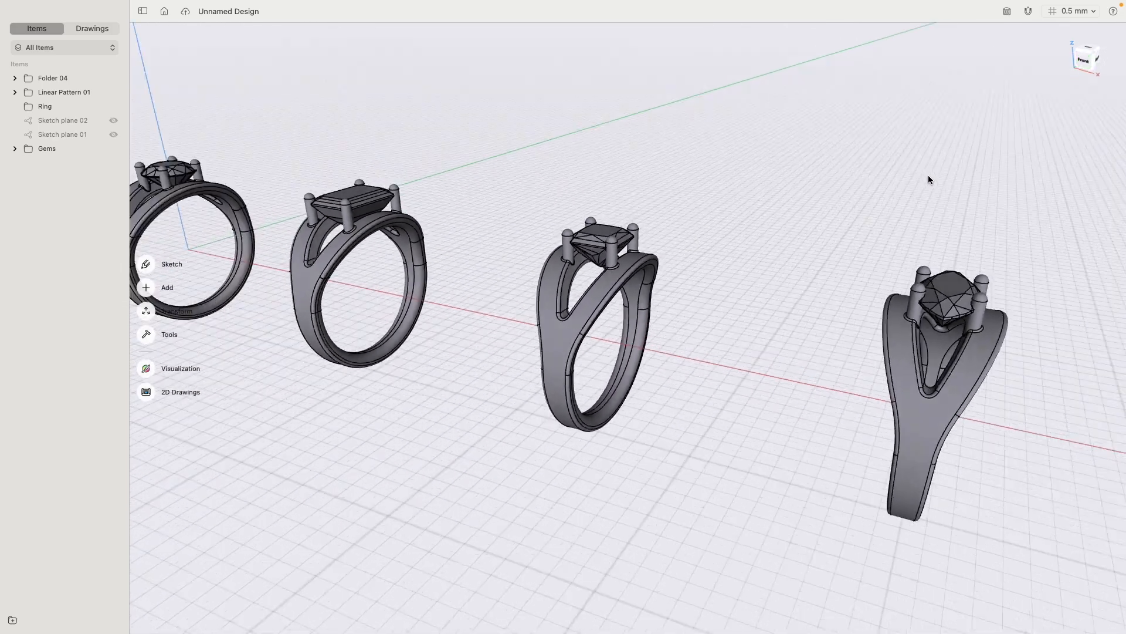
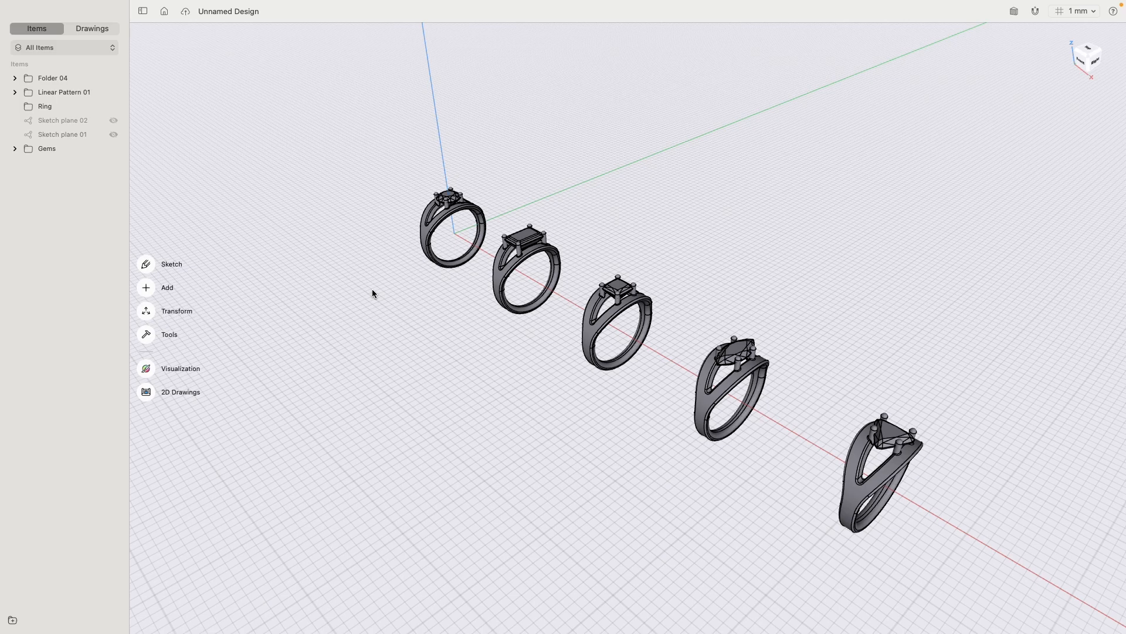
# - In visualization mode, assign the Rough White Gold metal material to all five ring bodies, leaving the gems out of the selection
pyautogui.click(149, 373)
pyautogui.moveTo(364, 376); pyautogui.dragTo(440, 386, button='right')
pyautogui.moveTo(604, 364); pyautogui.dragTo(534, 369, button='middle')
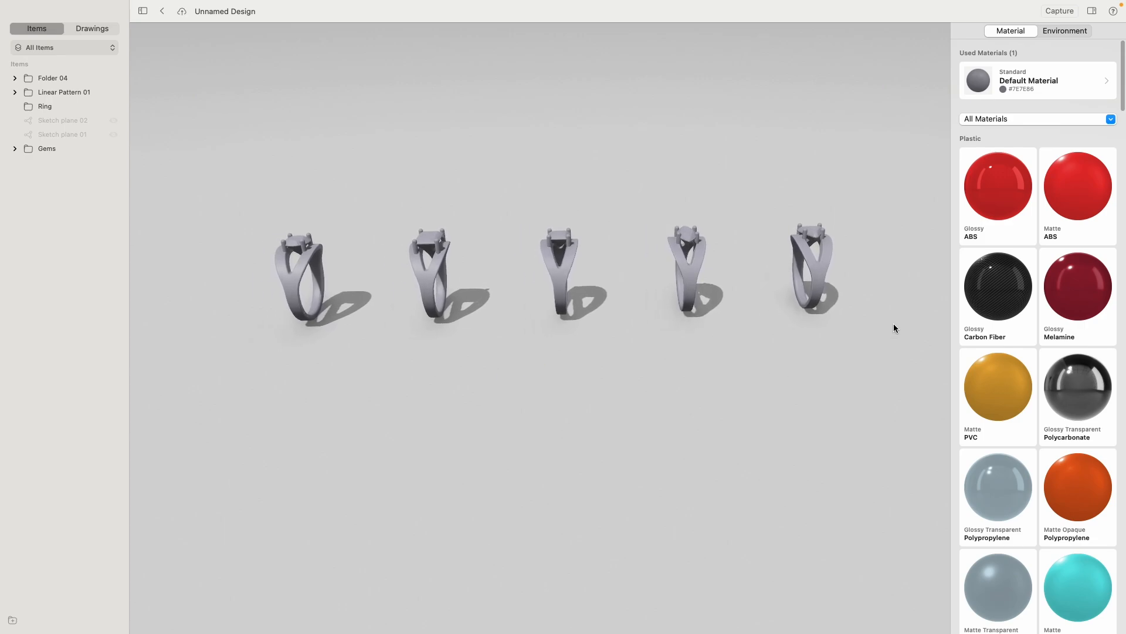
pyautogui.moveTo(907, 368); pyautogui.dragTo(225, 280)
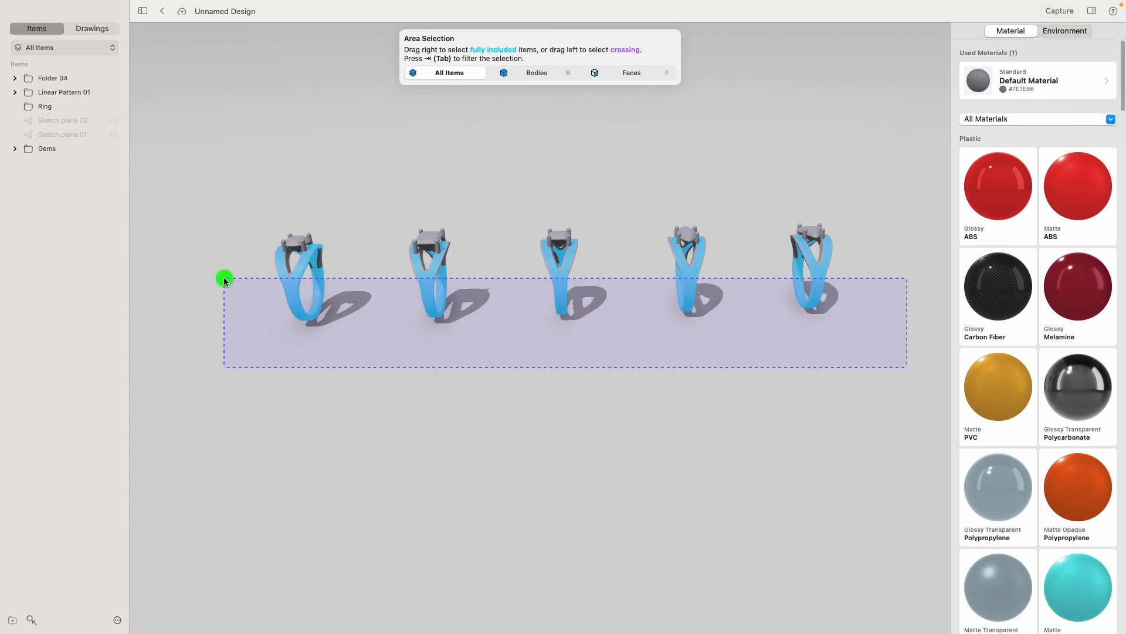
pyautogui.press('Tab')
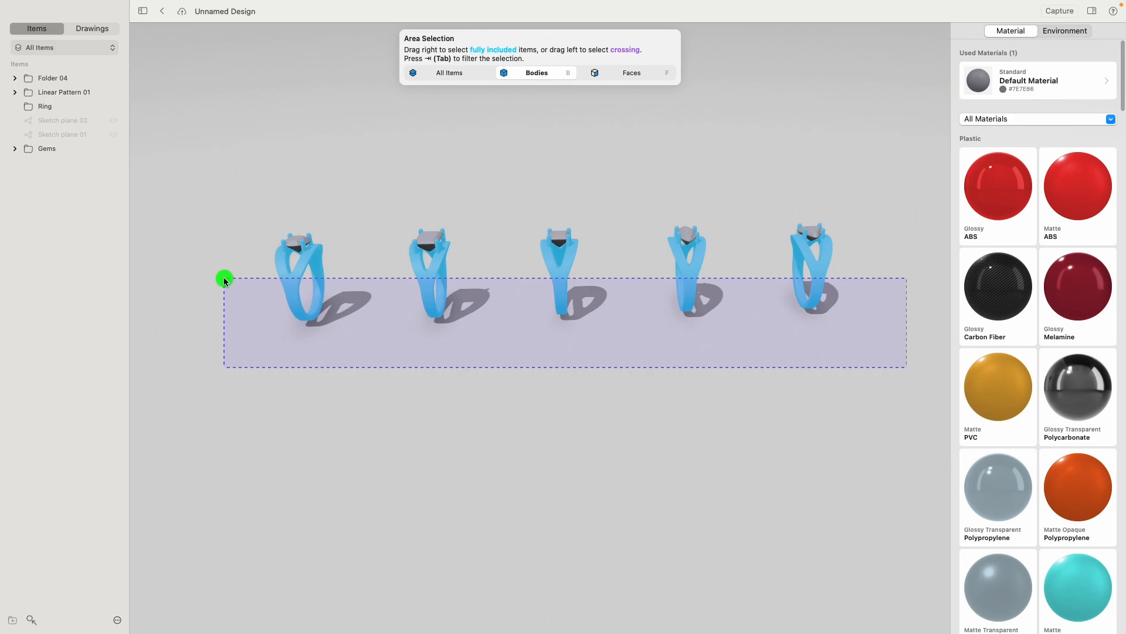
pyautogui.moveTo(224, 280); pyautogui.dragTo(224, 281)
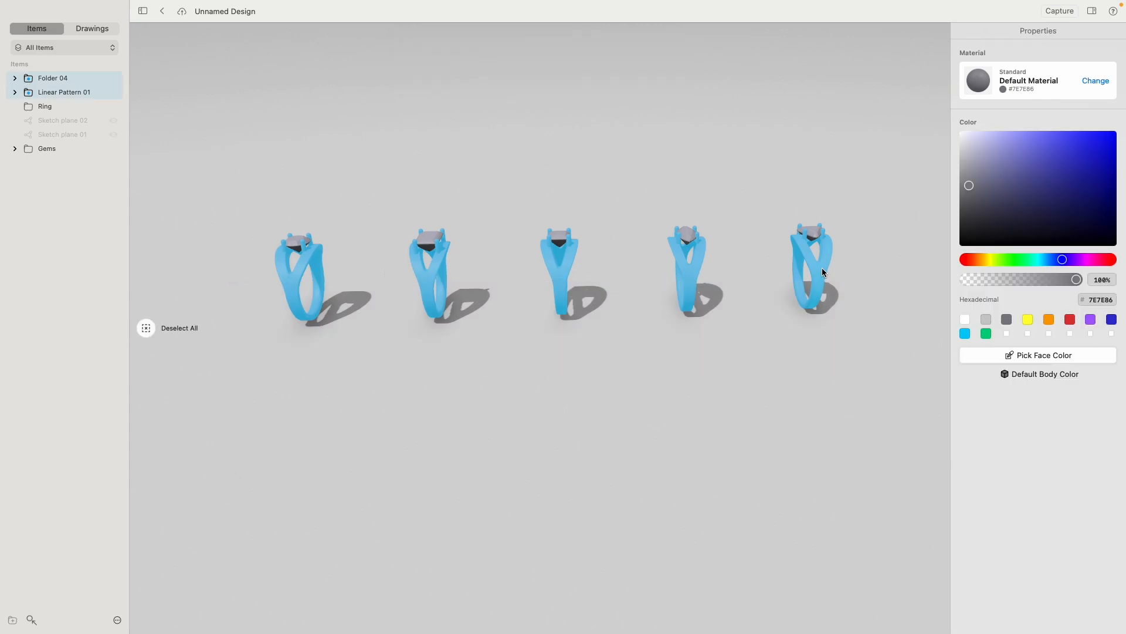
pyautogui.click(1097, 81)
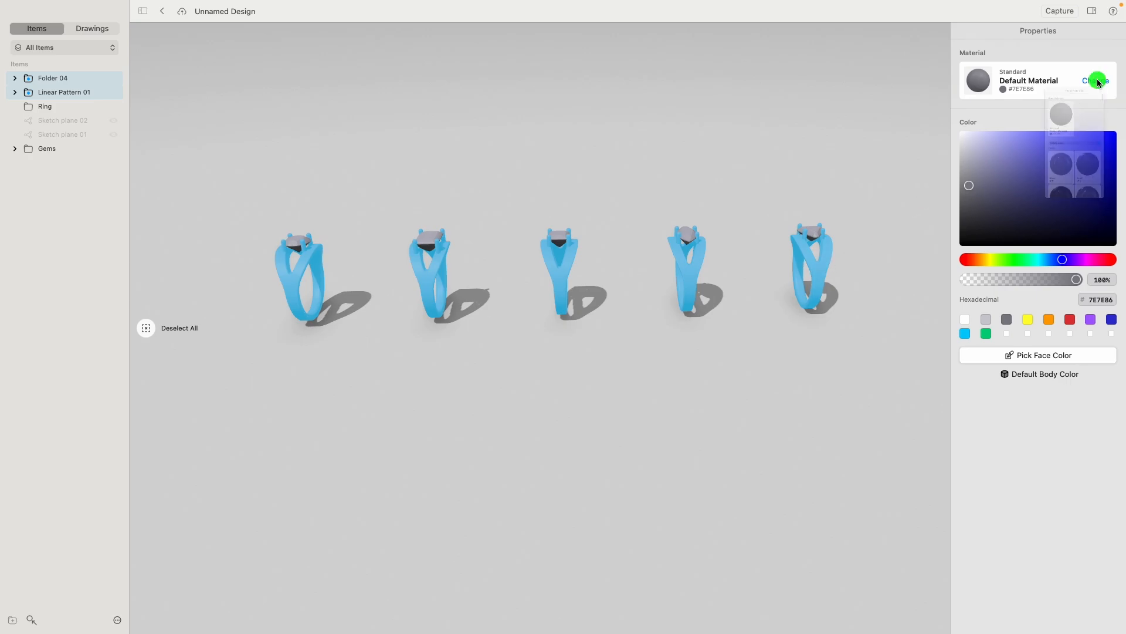
pyautogui.click(998, 257)
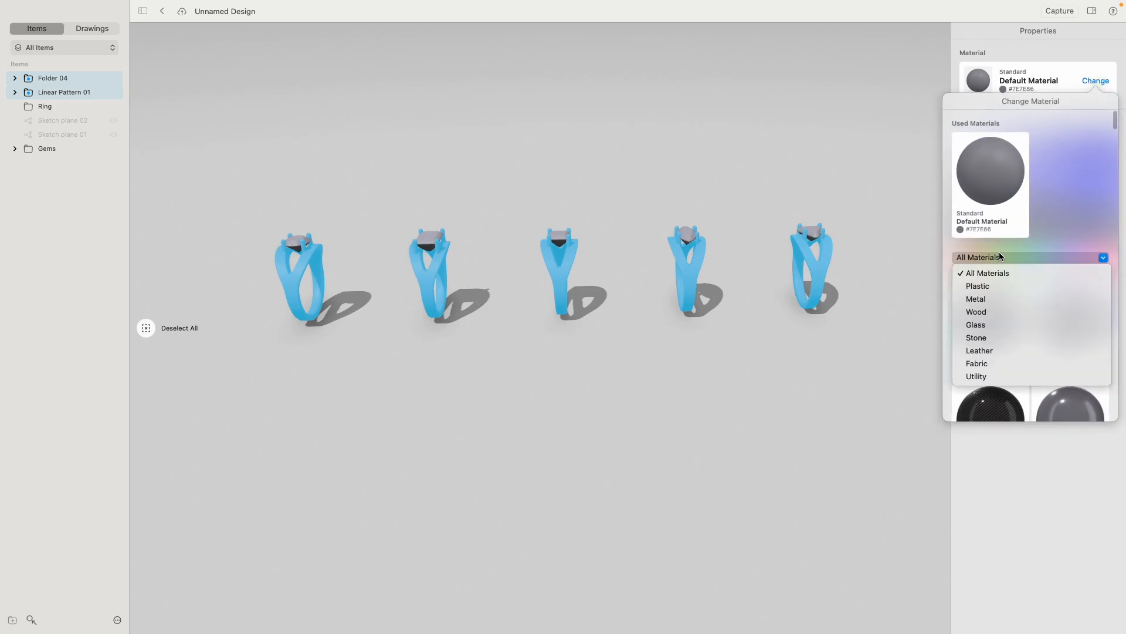
pyautogui.click(1000, 299)
pyautogui.scroll(-10, 1073, 299)
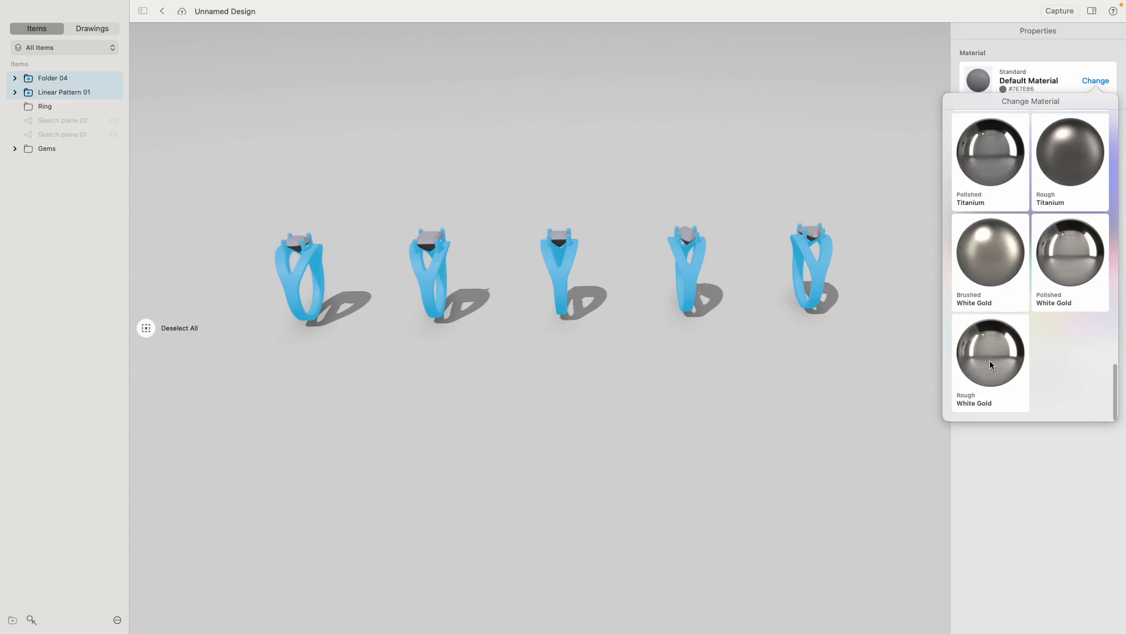
pyautogui.click(990, 366)
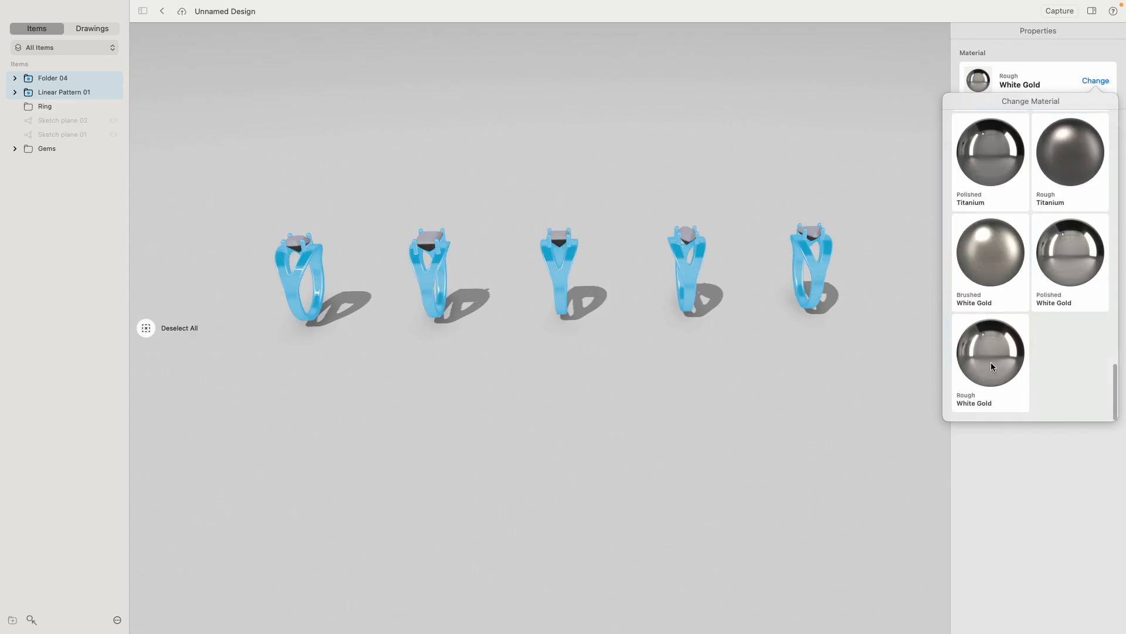
pyautogui.click(1017, 453)
# - Set the White Gold material's scale to 1.8x on the five rings and deselect them
pyautogui.moveTo(1016, 137); pyautogui.dragTo(1089, 139)
pyautogui.scroll(10, 729, 254)
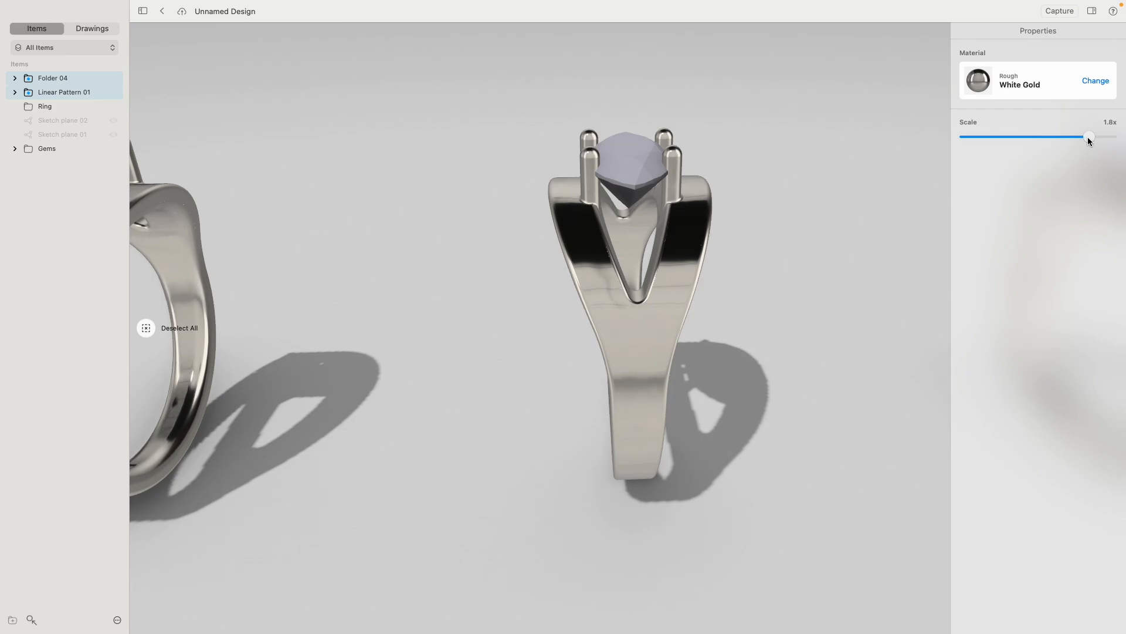
pyautogui.click(854, 233)
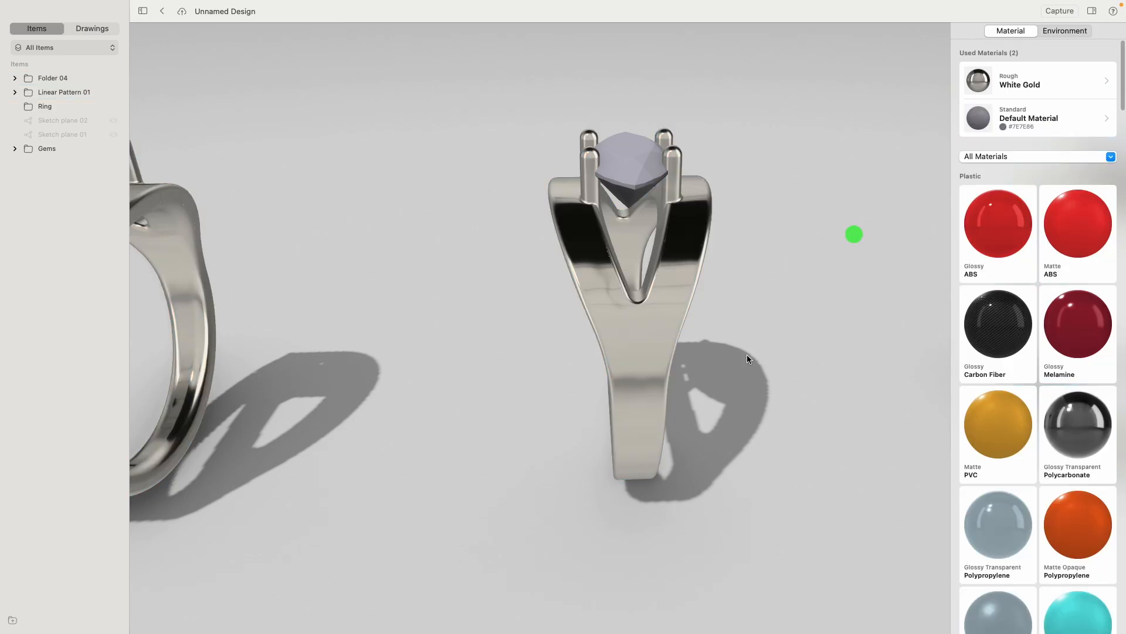
# - Apply Glossy Transparent Polycarbonate to the round gem and colour it pure red, FF0000
pyautogui.scroll(-10, 484, 325)
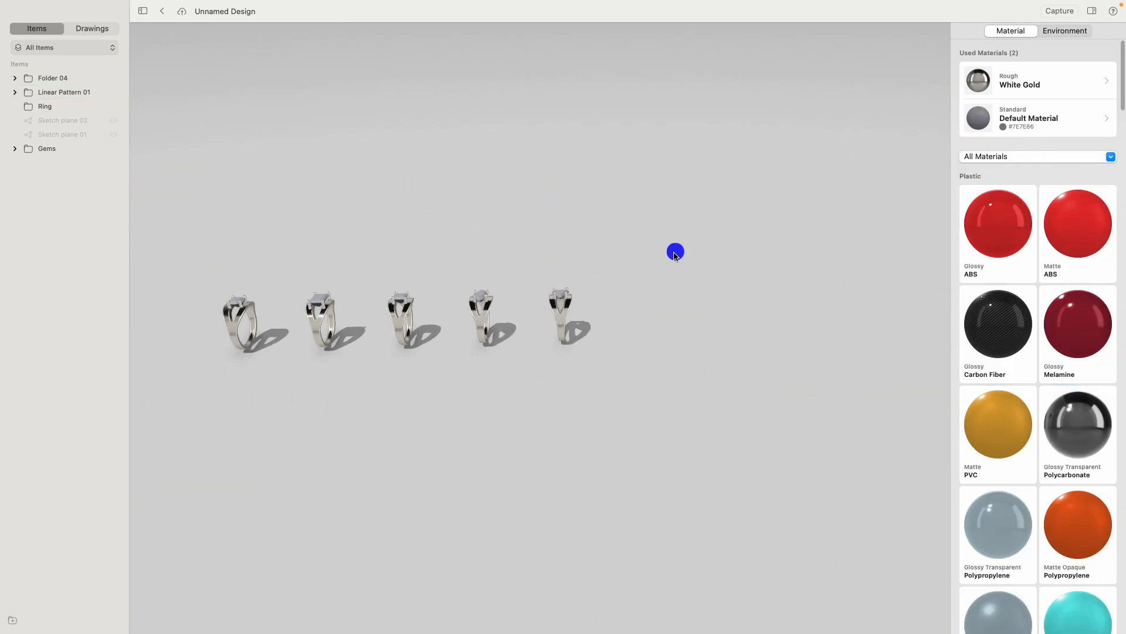
pyautogui.scroll(10, 487, 253)
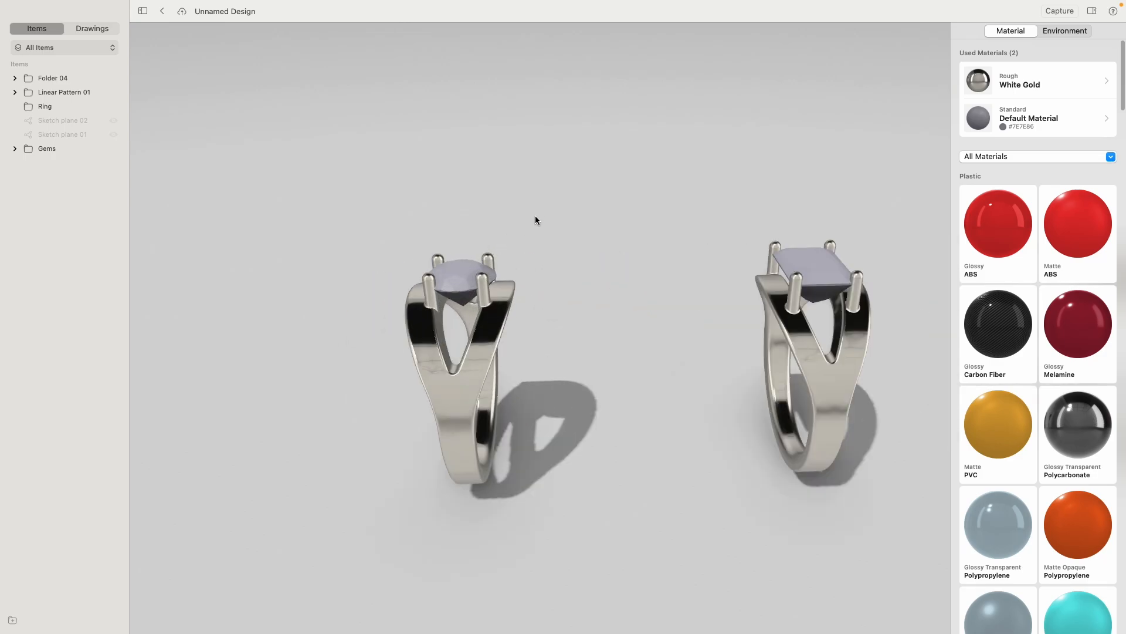
pyautogui.moveTo(537, 240); pyautogui.dragTo(537, 241, button='right')
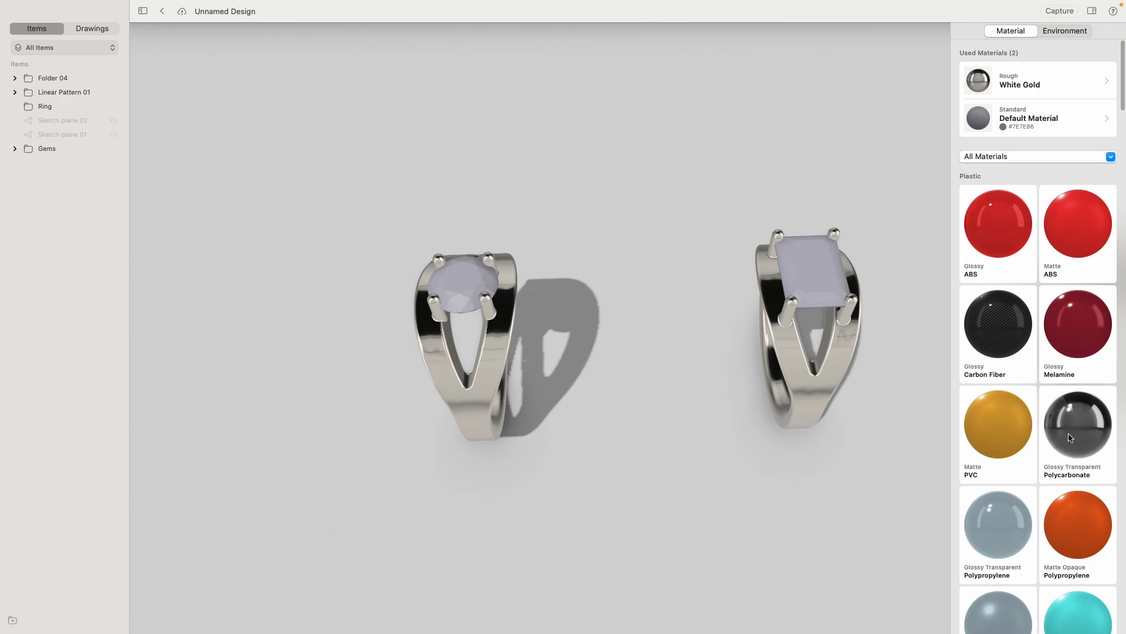
pyautogui.moveTo(1076, 439); pyautogui.dragTo(459, 288)
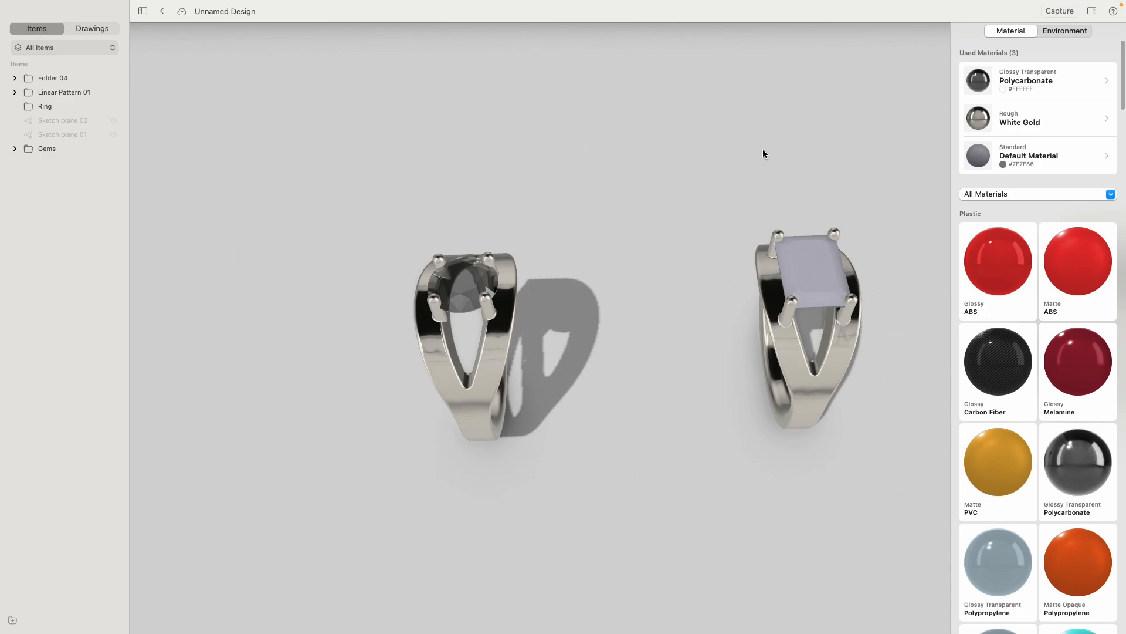
pyautogui.click(978, 85)
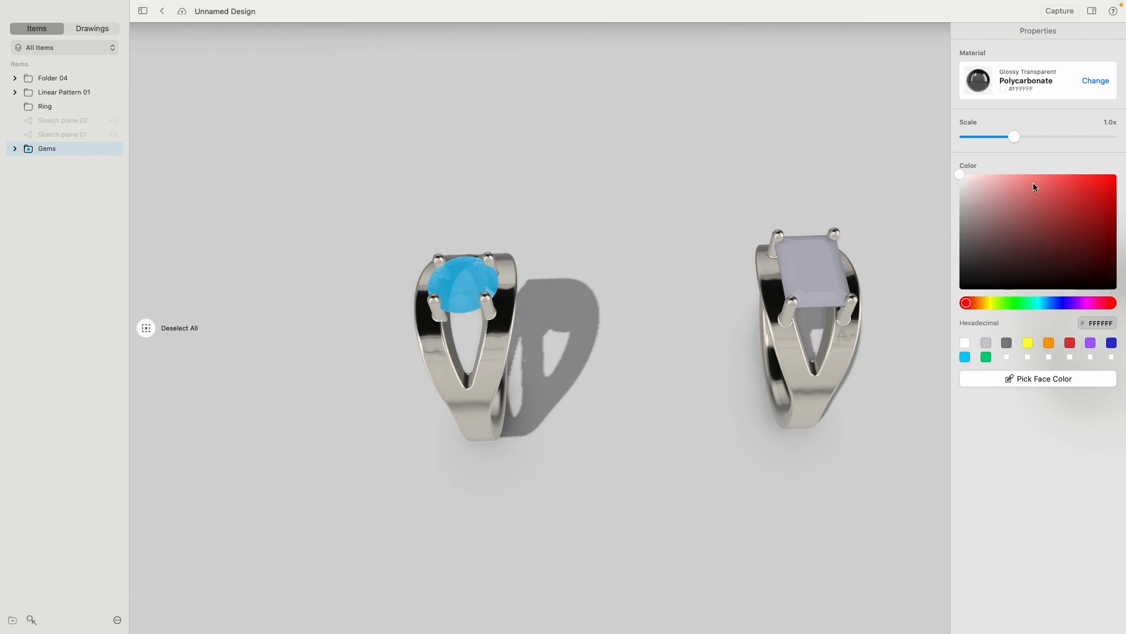
pyautogui.moveTo(1096, 196); pyautogui.dragTo(1122, 147)
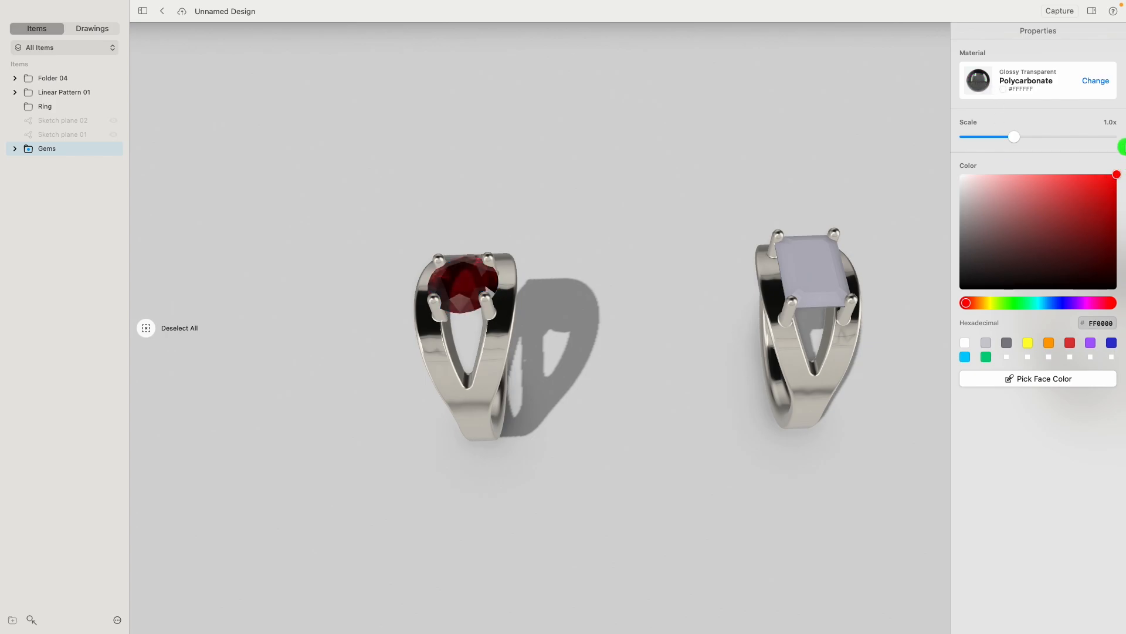
pyautogui.moveTo(1125, 134); pyautogui.dragTo(1125, 136)
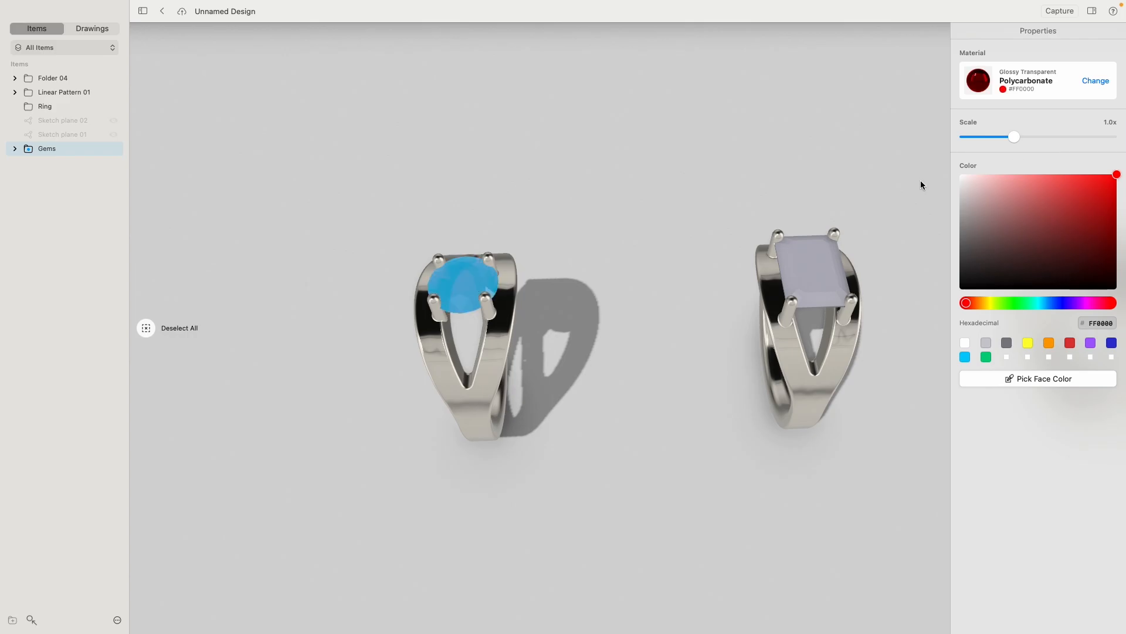
pyautogui.click(616, 258)
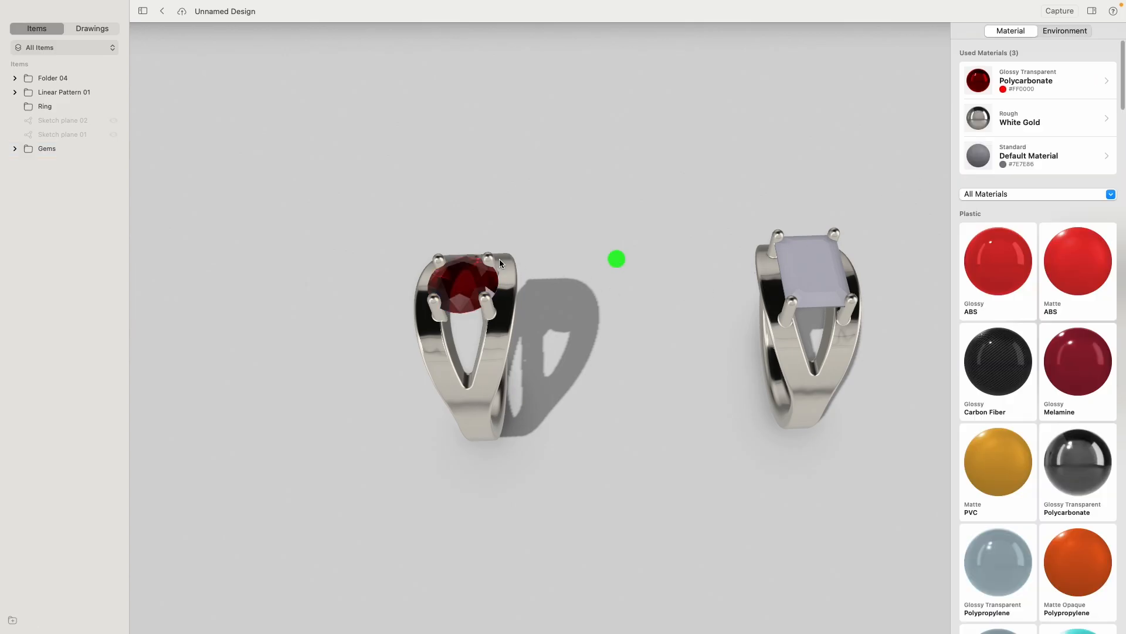
# - Give the second ring's rectangular gem the red Polycarbonate material and change its colour to hexadecimal 7FFFFA
pyautogui.moveTo(432, 251)
pyautogui.mouseDown(button='right')
pyautogui.moveTo(445, 196)
pyautogui.moveTo(440, 260)
pyautogui.moveTo(438, 242)
pyautogui.mouseUp(button='right')
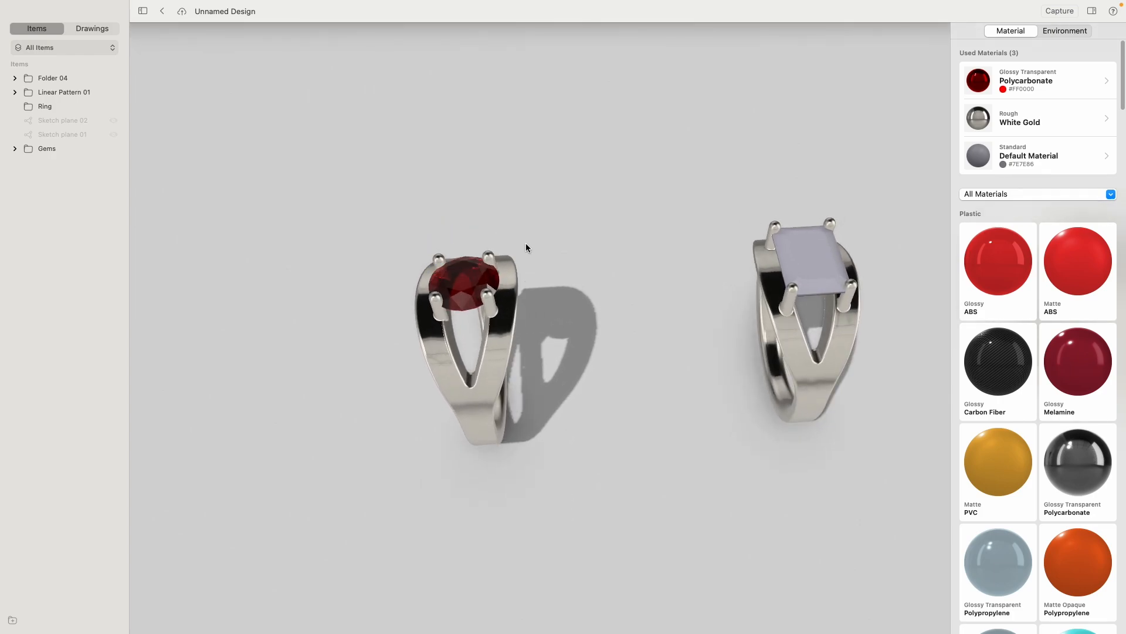
pyautogui.moveTo(537, 236); pyautogui.dragTo(414, 232, button='right')
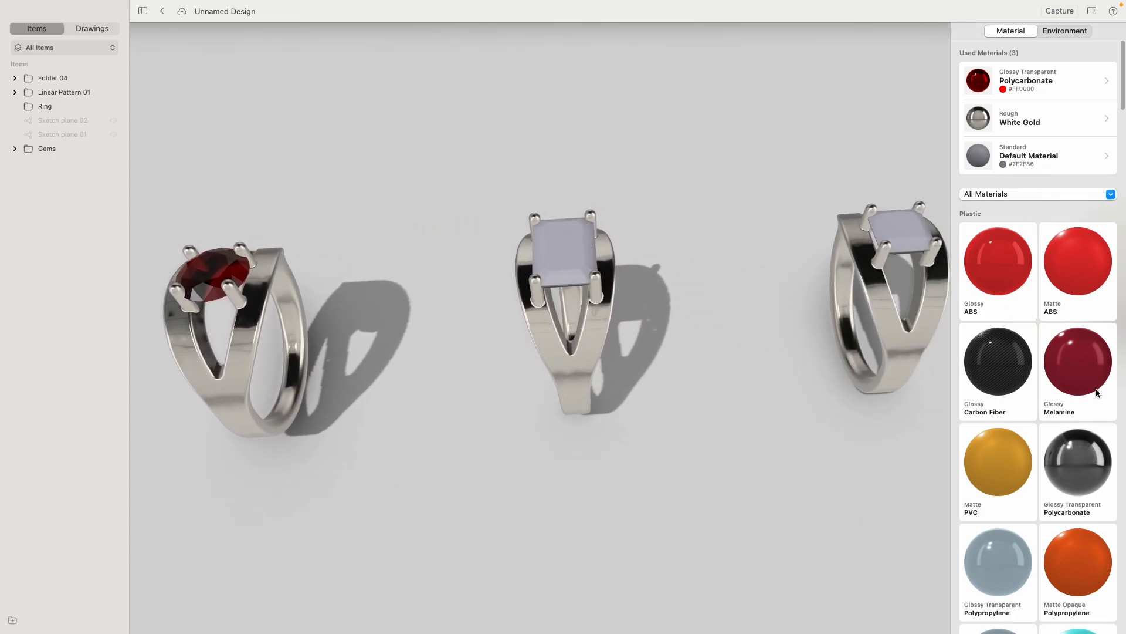
pyautogui.moveTo(979, 80); pyautogui.dragTo(572, 253)
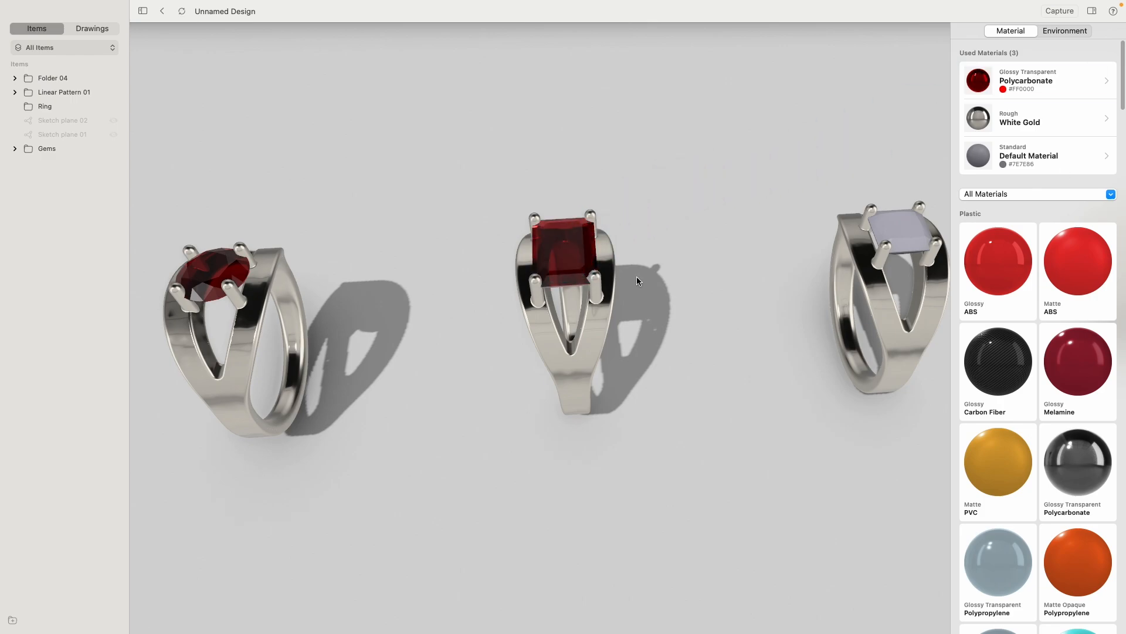
pyautogui.click(565, 250)
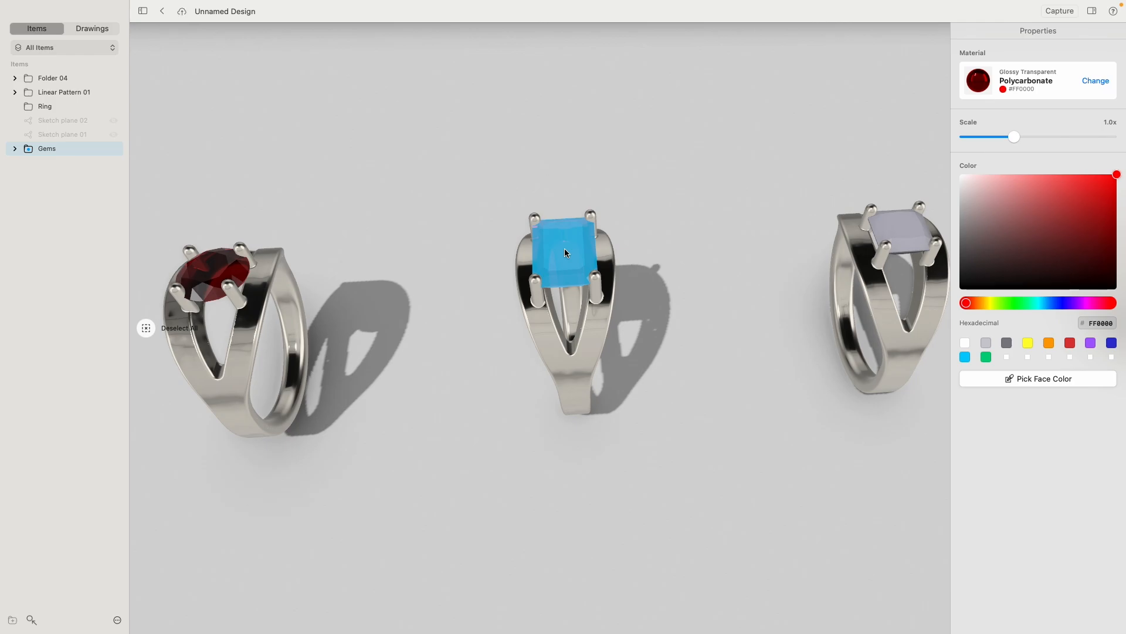
pyautogui.click(1095, 323)
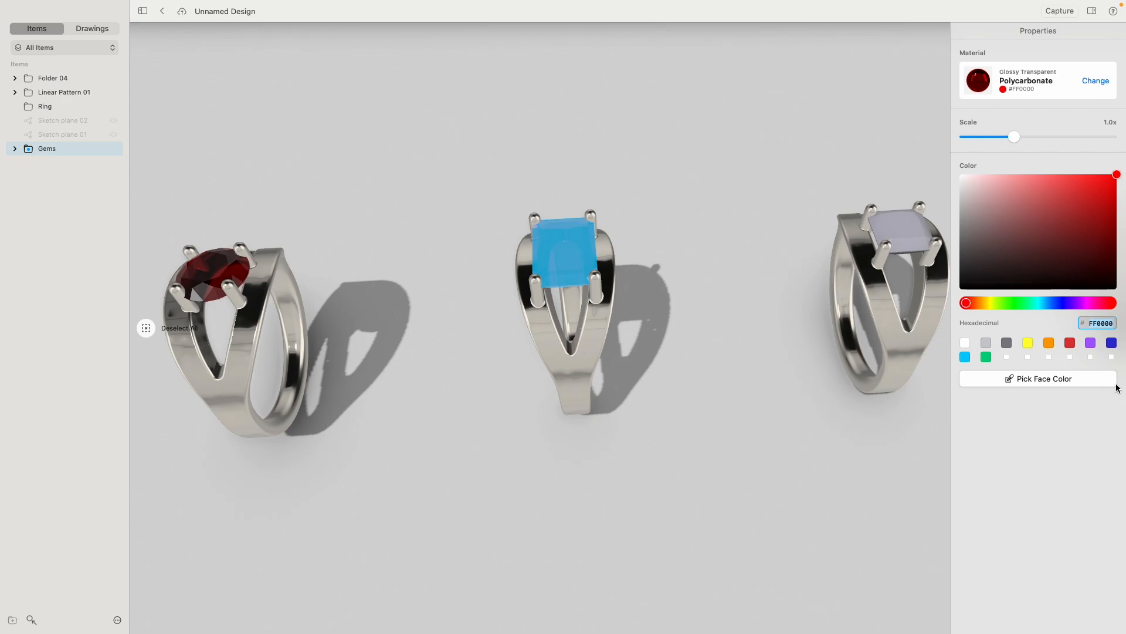
pyautogui.write('7FFFFA')
pyautogui.press('Return')
pyautogui.click(727, 174)
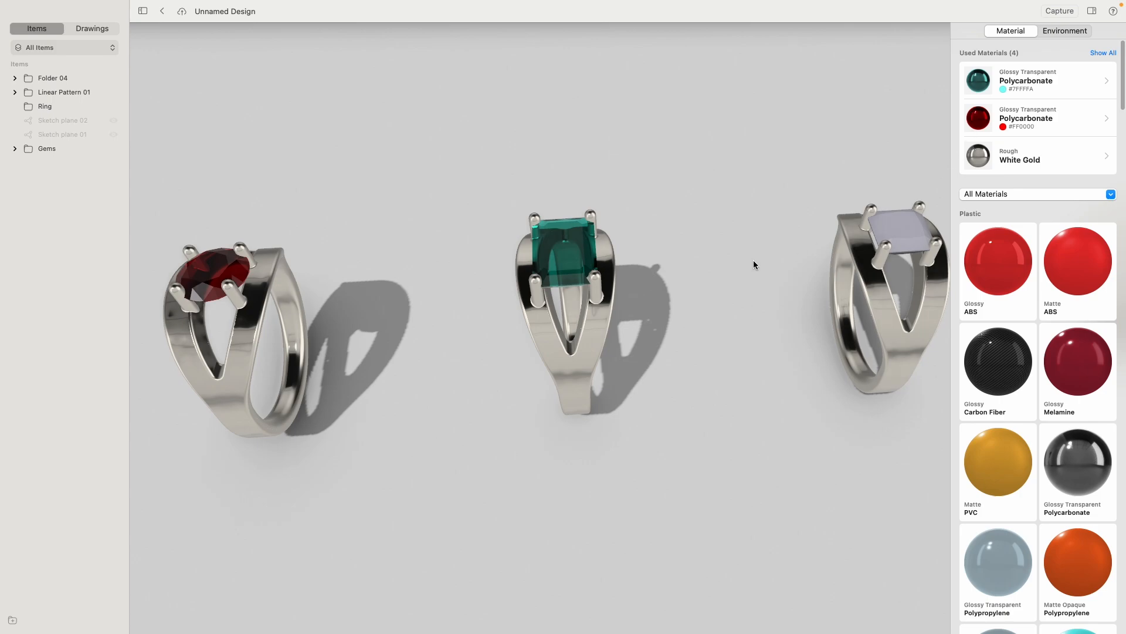
# - Assign the red Glossy Transparent Polycarbonate to the third ring's gem and change its colour to FFE90B
pyautogui.moveTo(793, 376); pyautogui.dragTo(559, 338, button='middle')
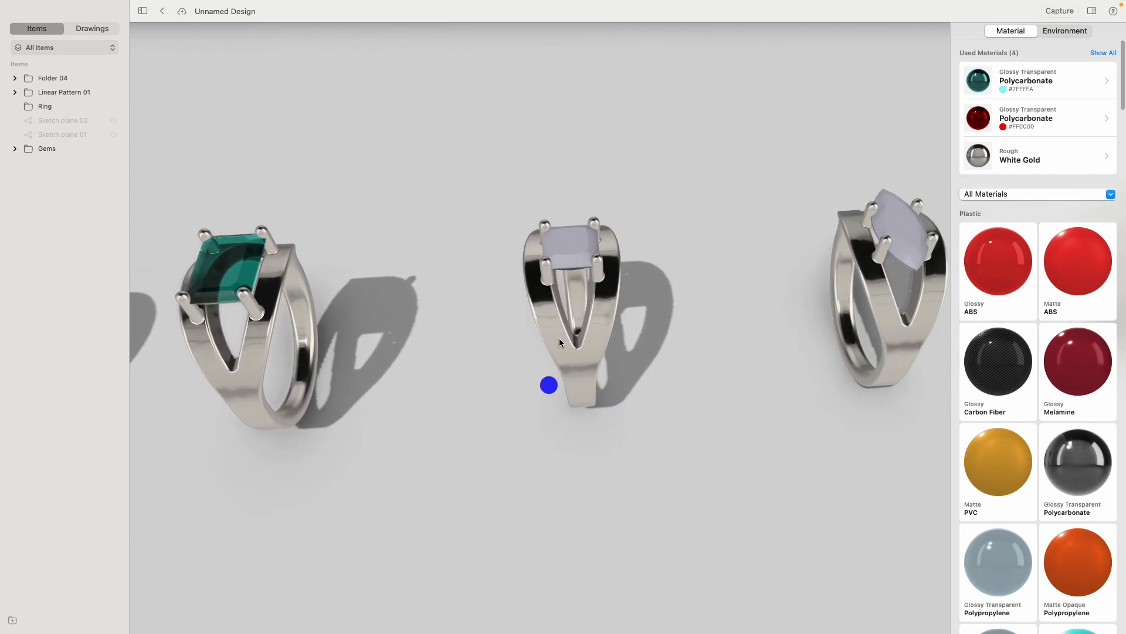
pyautogui.click(577, 244)
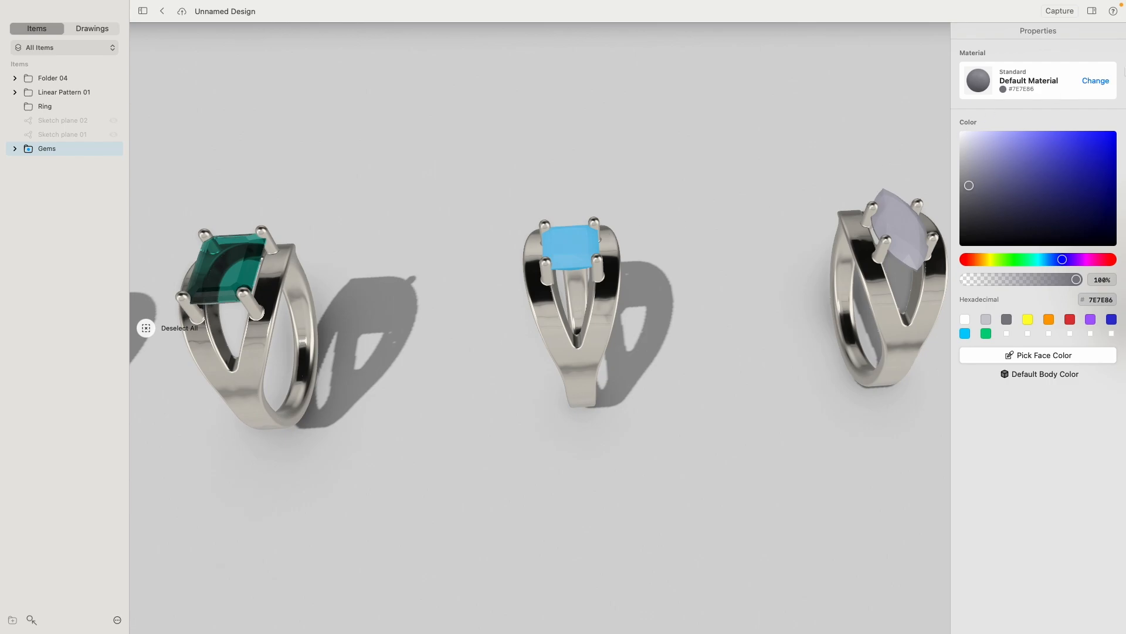
pyautogui.click(1100, 80)
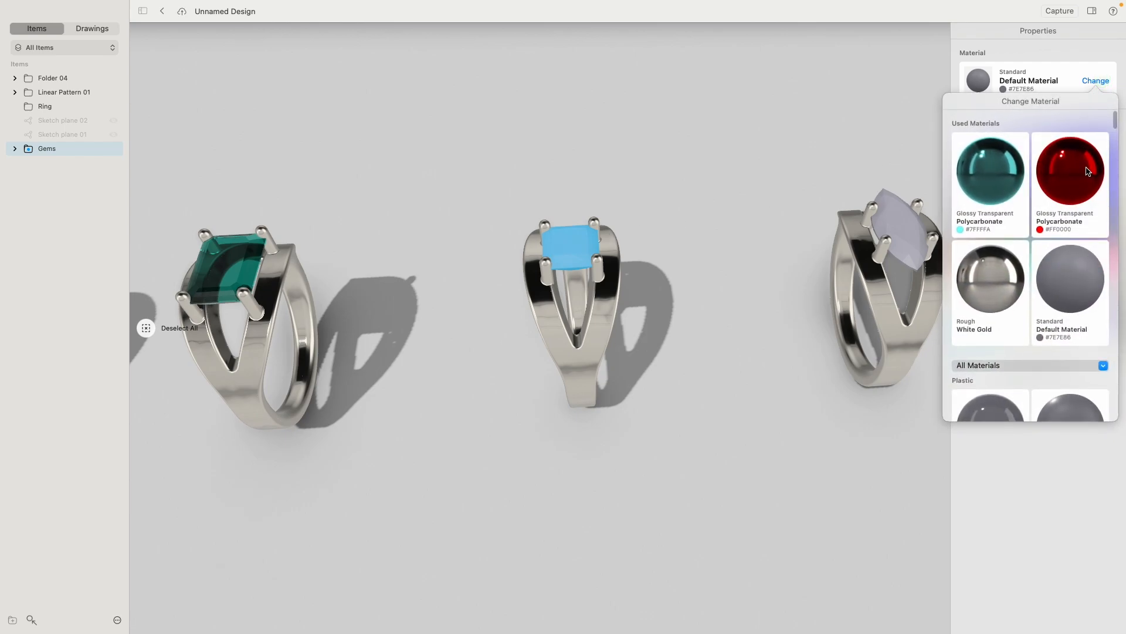
pyautogui.click(1088, 172)
pyautogui.click(1071, 447)
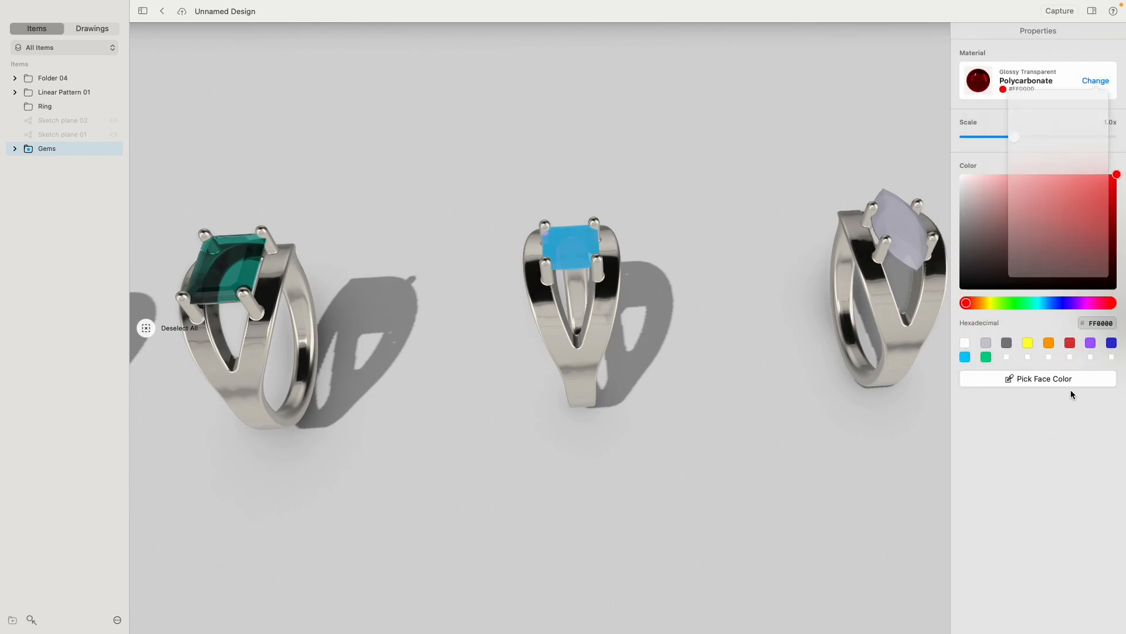
pyautogui.click(1094, 327)
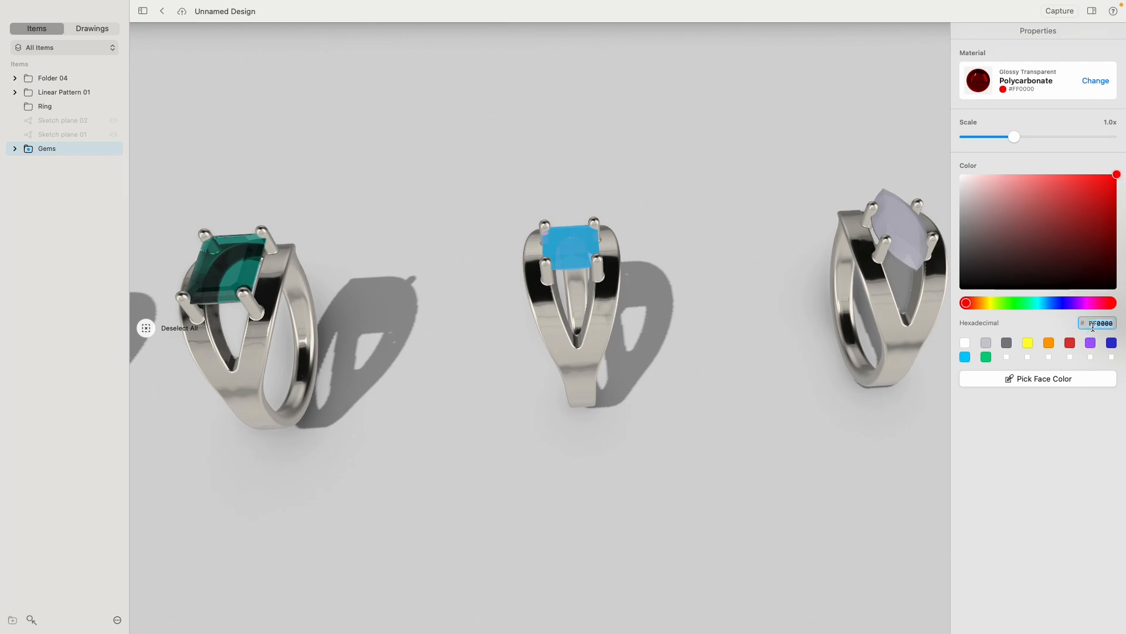
pyautogui.write('FFE90B')
pyautogui.press('Return')
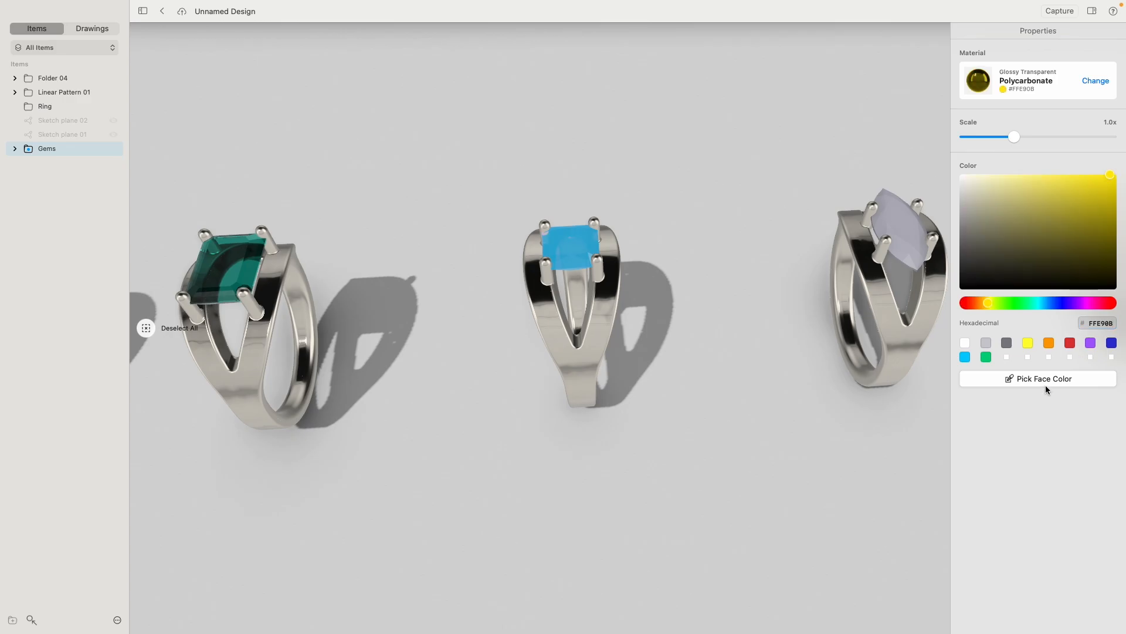
pyautogui.click(899, 454)
# - Assign the yellow Glossy Transparent Polycarbonate to the fourth ring's pointed marquise gem and change its colour to E0F430
pyautogui.moveTo(744, 424); pyautogui.dragTo(406, 478, button='middle')
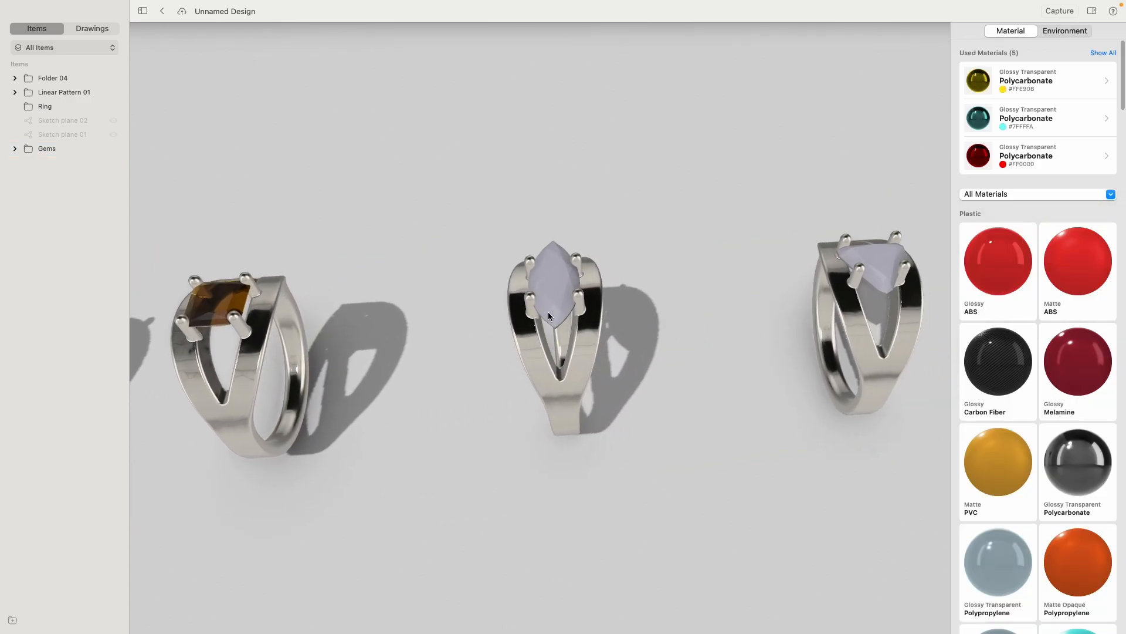
pyautogui.click(553, 281)
pyautogui.click(1095, 80)
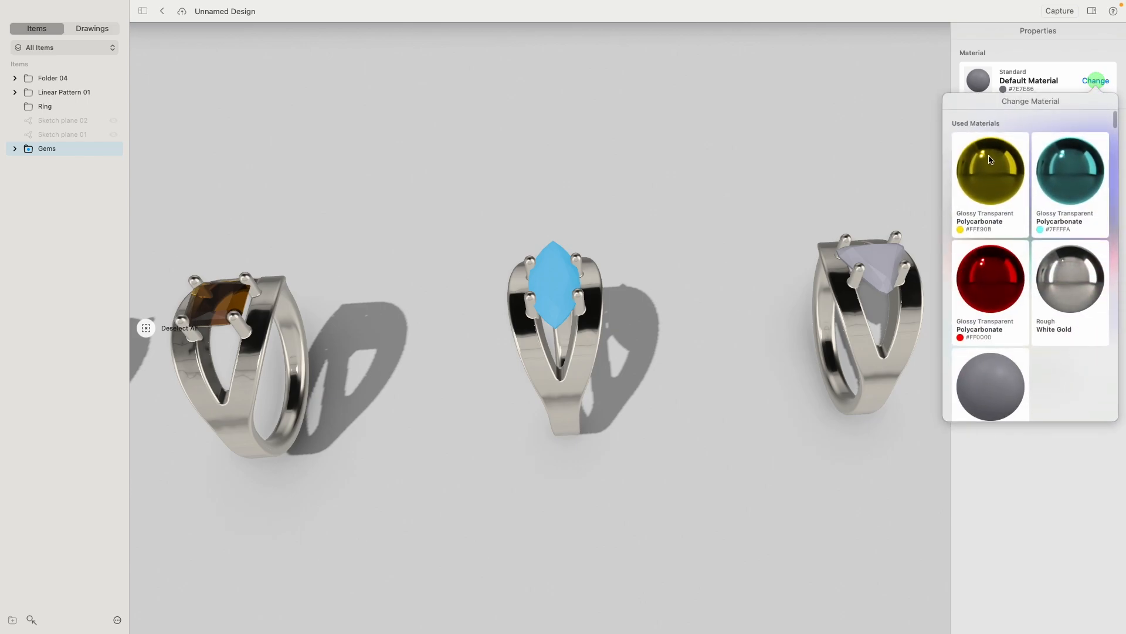
pyautogui.click(989, 160)
pyautogui.click(1025, 522)
pyautogui.click(1098, 323)
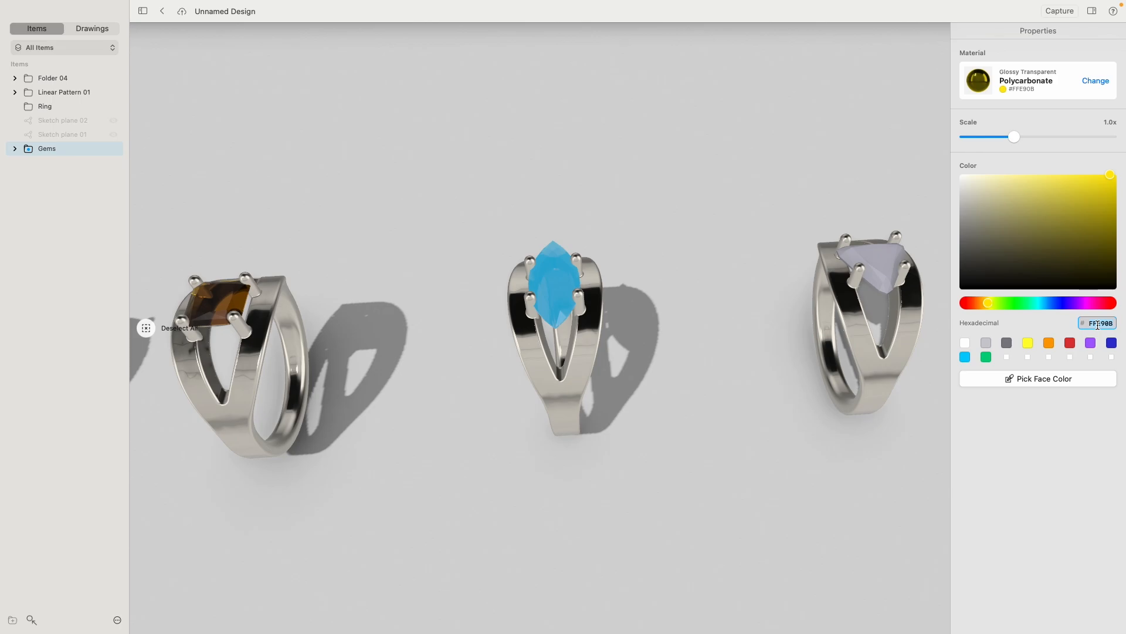
pyautogui.write('E0F430')
pyautogui.press('Return')
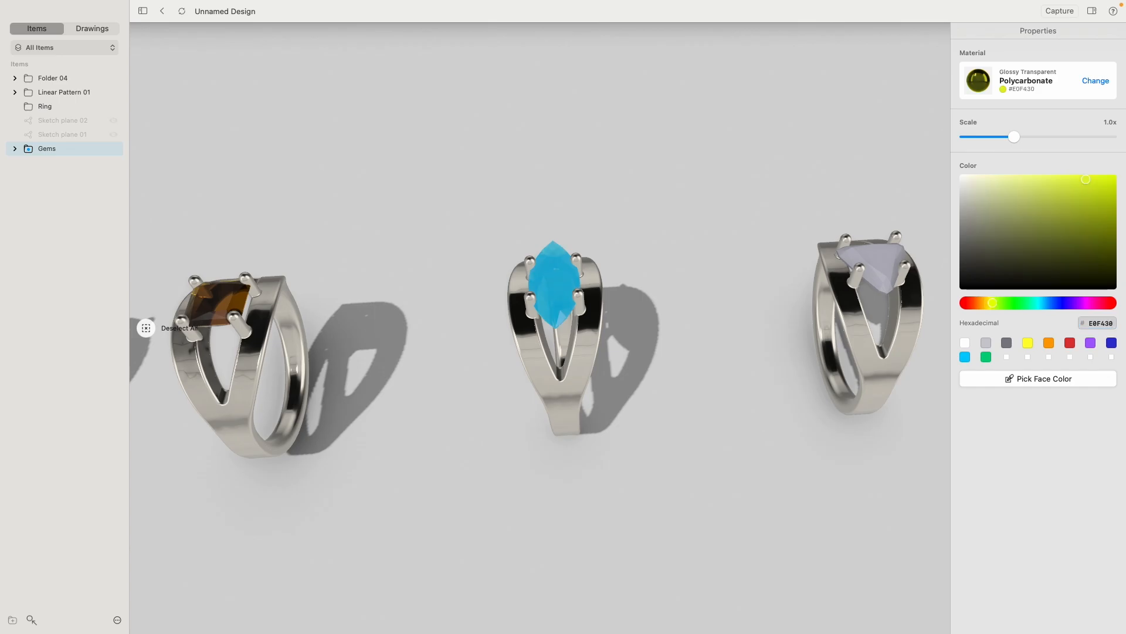
pyautogui.click(673, 370)
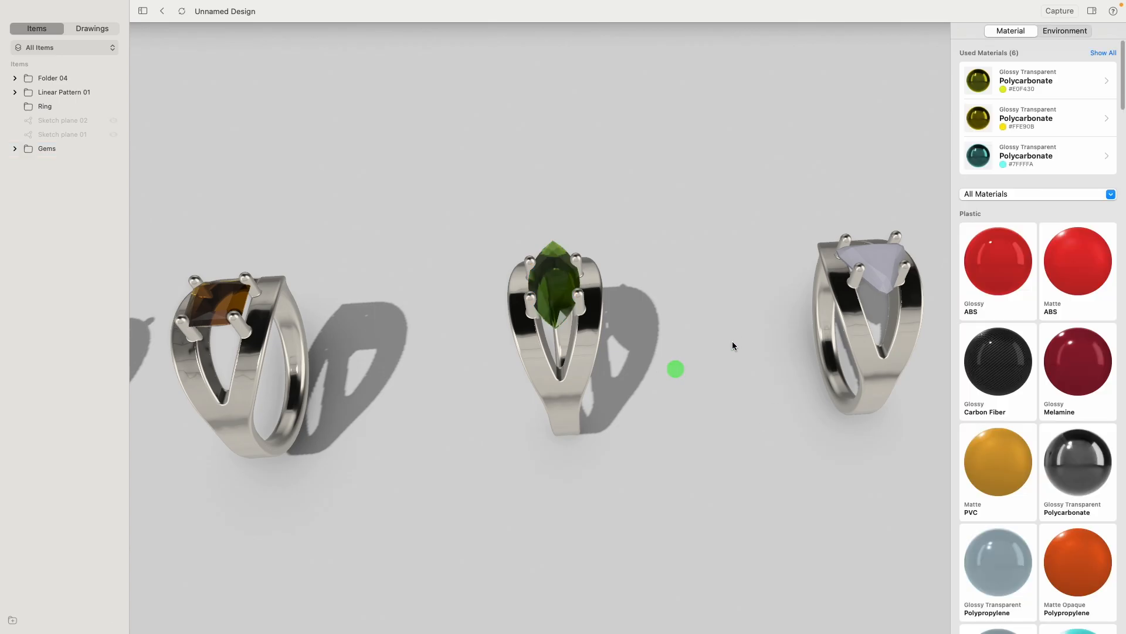
# - Apply the Glossy Transparent Polycarbonate material to the triangular gem on the fifth ring
pyautogui.moveTo(754, 356); pyautogui.dragTo(583, 397, button='middle')
pyautogui.moveTo(604, 334); pyautogui.dragTo(598, 354, button='right')
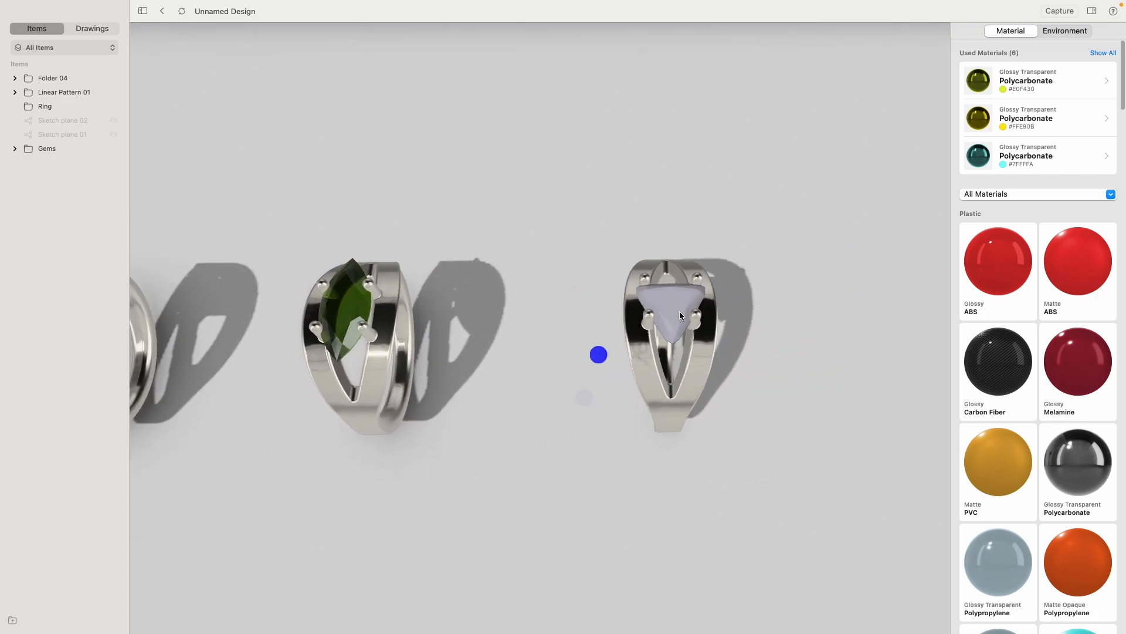
pyautogui.click(672, 303)
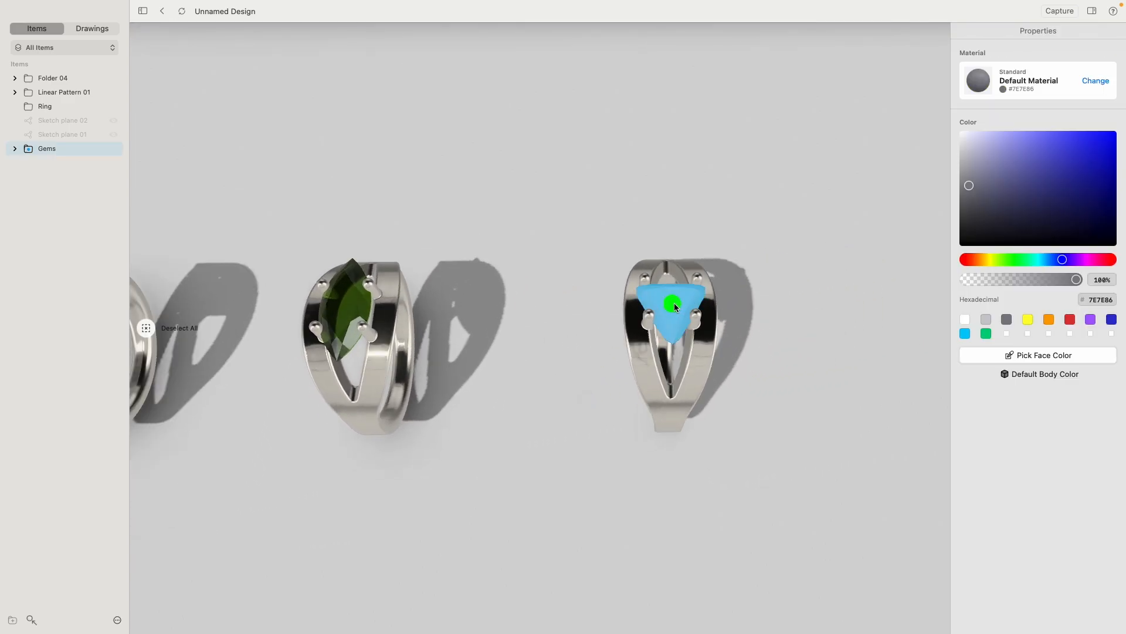
pyautogui.click(1095, 80)
pyautogui.scroll(-10, 1091, 289)
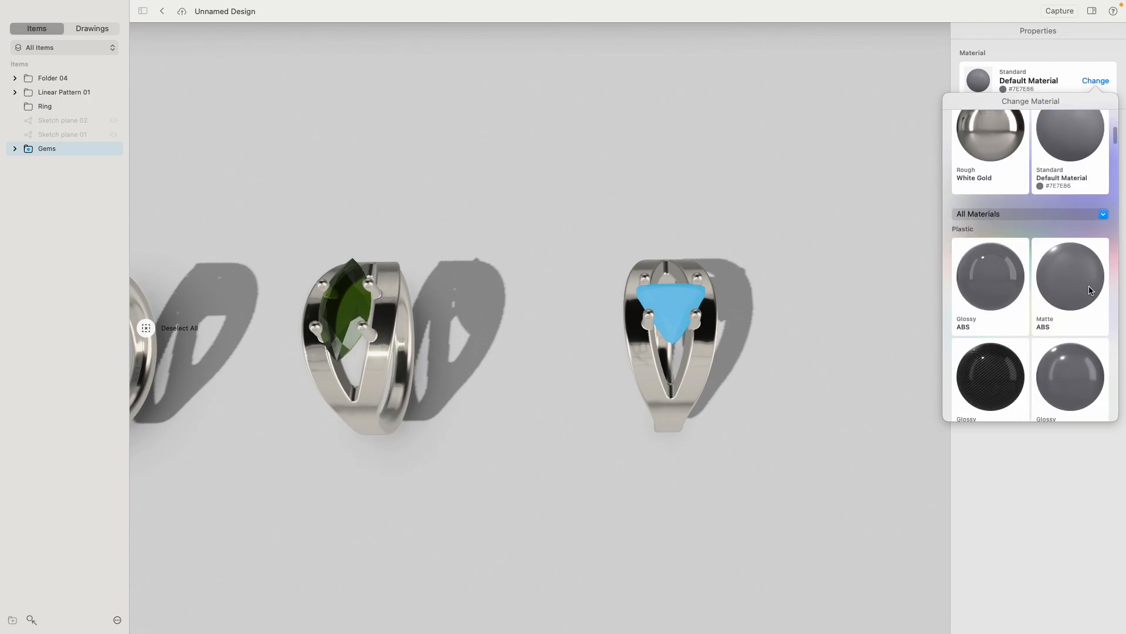
pyautogui.click(1083, 308)
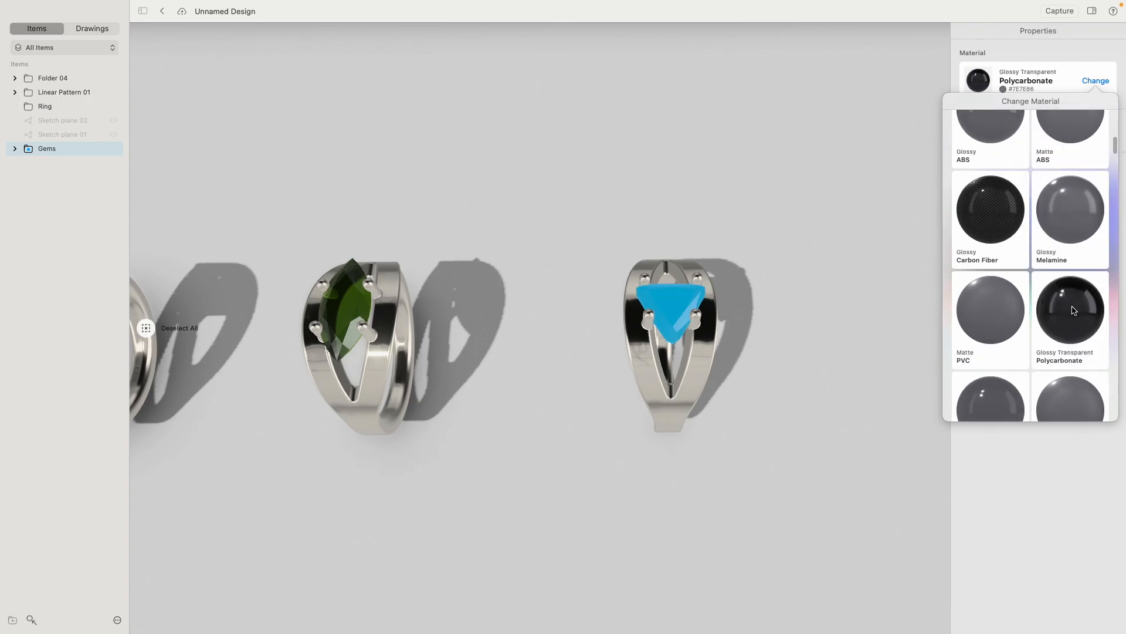
pyautogui.click(775, 367)
pyautogui.moveTo(775, 367)
pyautogui.mouseDown(button='right')
pyautogui.moveTo(779, 350)
pyautogui.moveTo(782, 423)
pyautogui.moveTo(716, 348)
pyautogui.moveTo(769, 329)
pyautogui.moveTo(776, 359)
pyautogui.mouseUp(button='right')
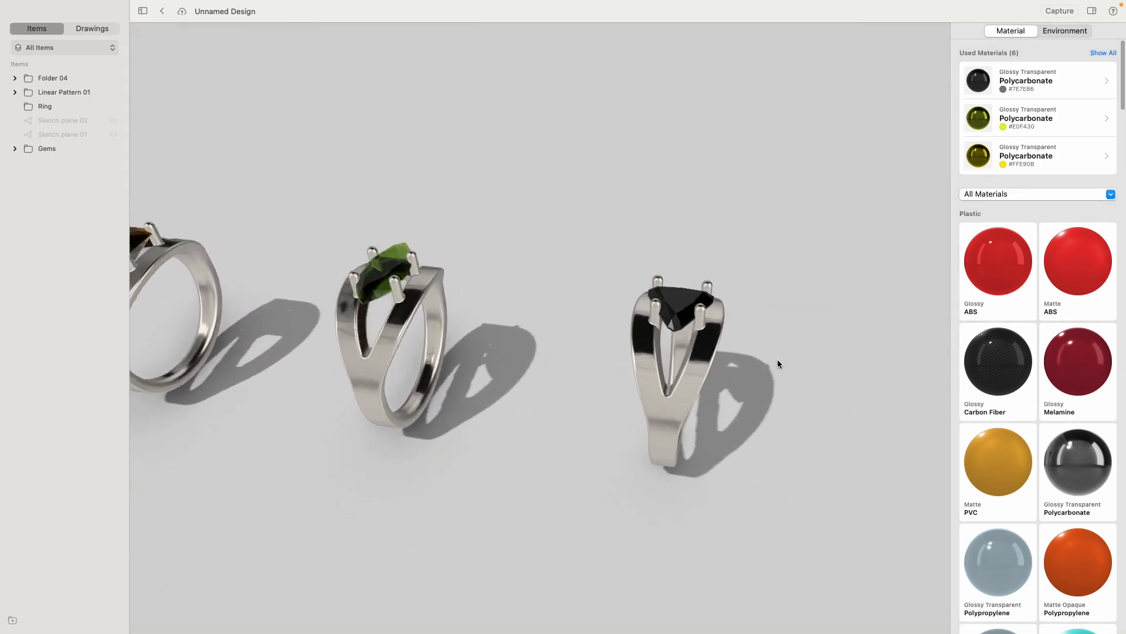
# - Change the fifth ring's triangular gem to a neutral grey colour, B1B1B1
pyautogui.click(687, 302)
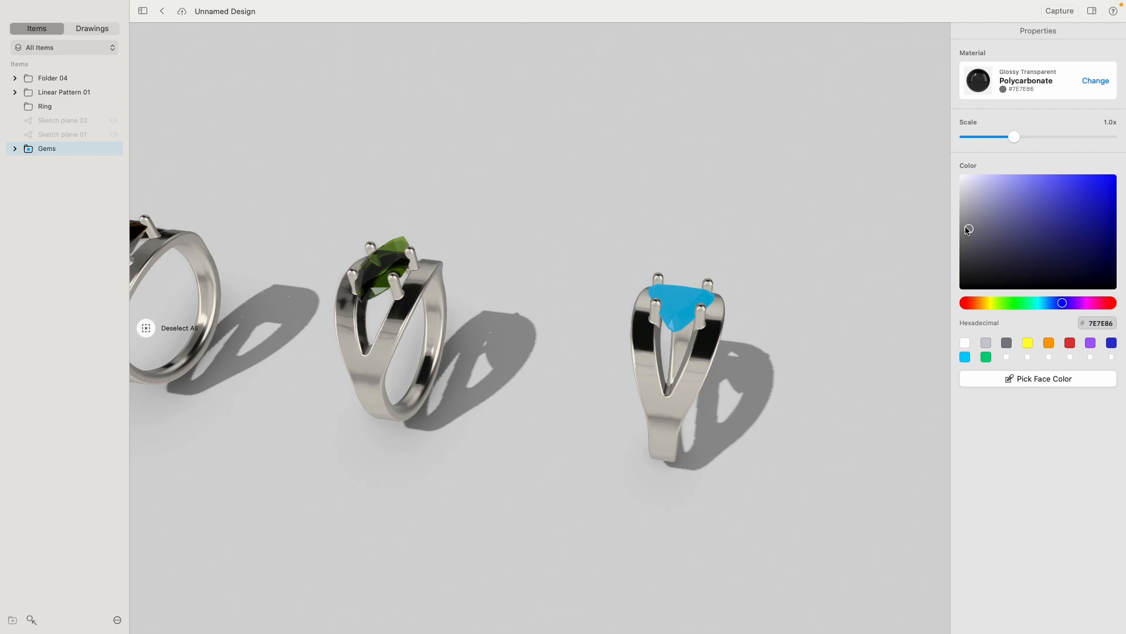
pyautogui.moveTo(968, 229); pyautogui.dragTo(963, 185)
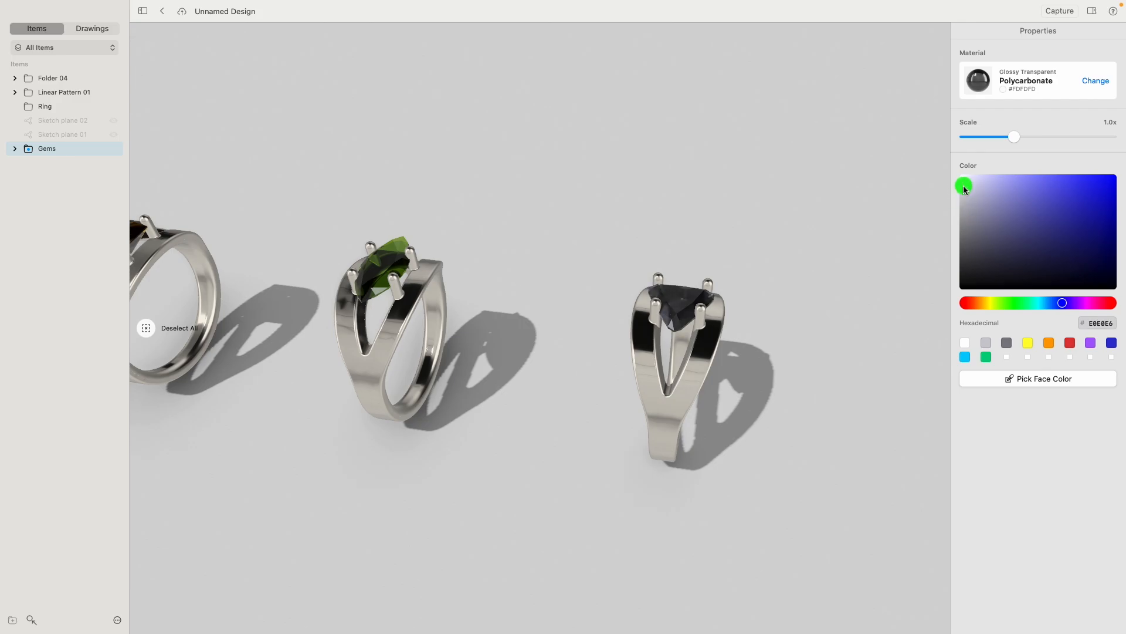
pyautogui.click(791, 236)
pyautogui.moveTo(766, 234)
pyautogui.mouseDown(button='right')
pyautogui.moveTo(774, 299)
pyautogui.moveTo(687, 216)
pyautogui.moveTo(779, 230)
pyautogui.mouseUp(button='right')
pyautogui.click(687, 290)
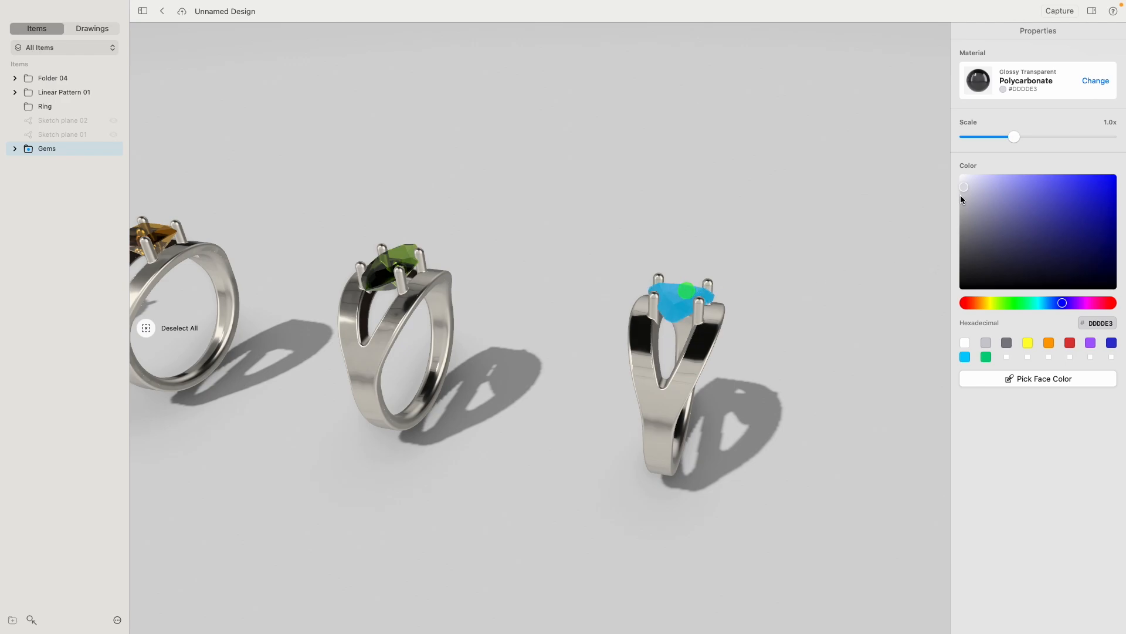
pyautogui.moveTo(960, 195); pyautogui.dragTo(884, 211)
pyautogui.click(747, 206)
pyautogui.moveTo(703, 196); pyautogui.dragTo(711, 220, button='right')
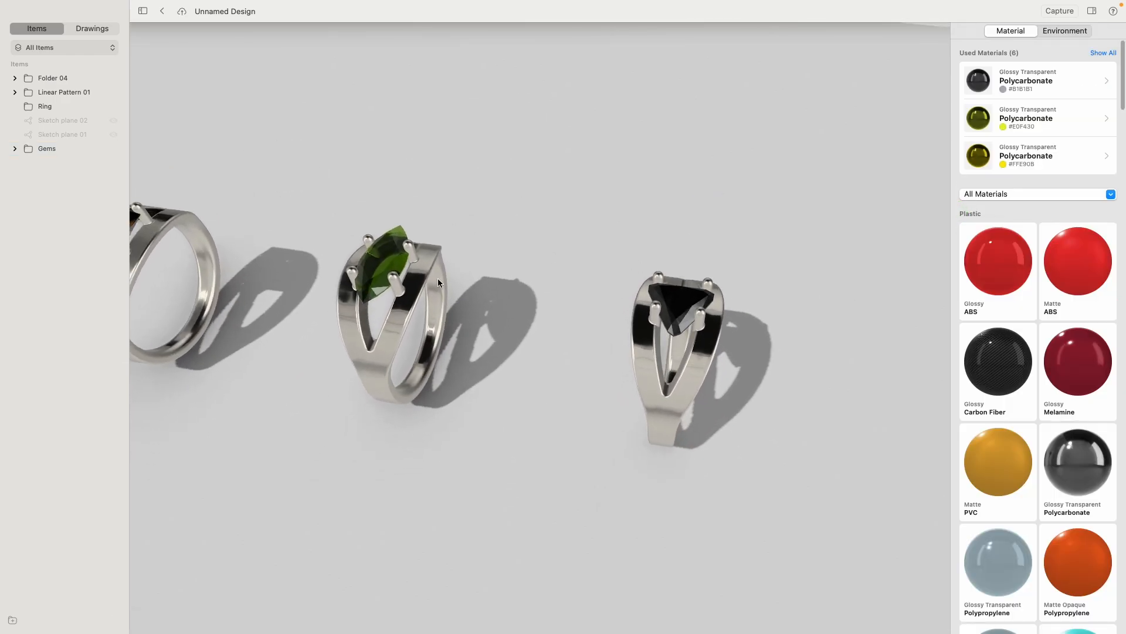
# - Adjust the Gradient Mood environment to a light rotation of 0° and a light intensity of 2.0
pyautogui.scroll(-5, 437, 278)
pyautogui.moveTo(572, 209); pyautogui.dragTo(626, 196, button='right')
pyautogui.moveTo(532, 226); pyautogui.dragTo(477, 293, button='right')
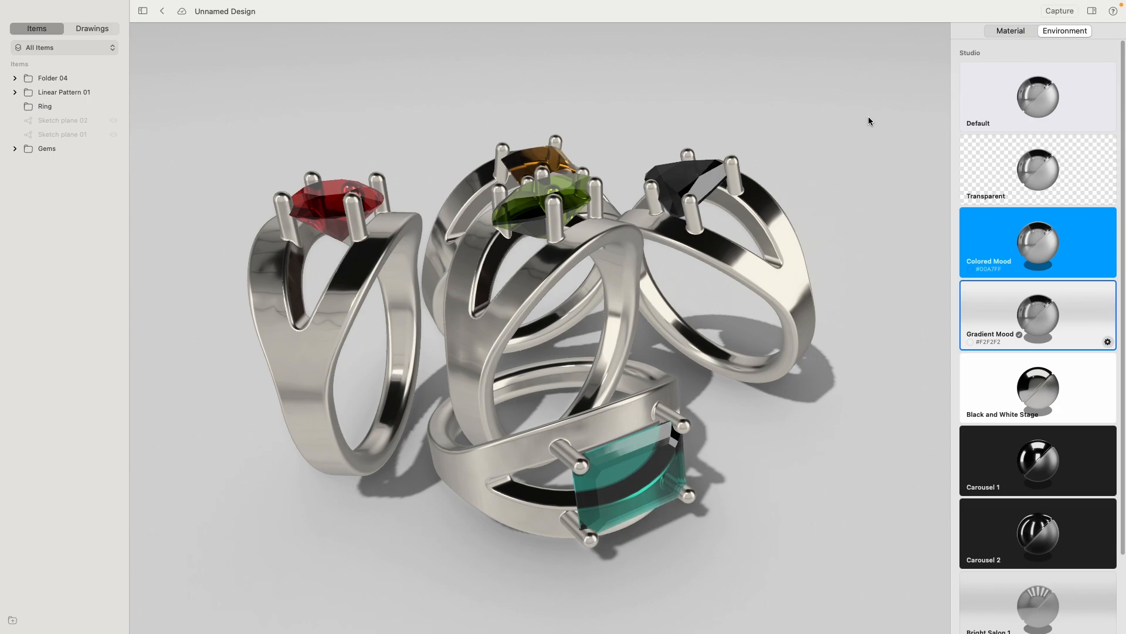
pyautogui.moveTo(729, 189)
pyautogui.mouseDown(button='right')
pyautogui.moveTo(679, 201)
pyautogui.moveTo(749, 171)
pyautogui.moveTo(455, 184)
pyautogui.moveTo(672, 213)
pyautogui.moveTo(719, 182)
pyautogui.moveTo(714, 194)
pyautogui.mouseUp(button='right')
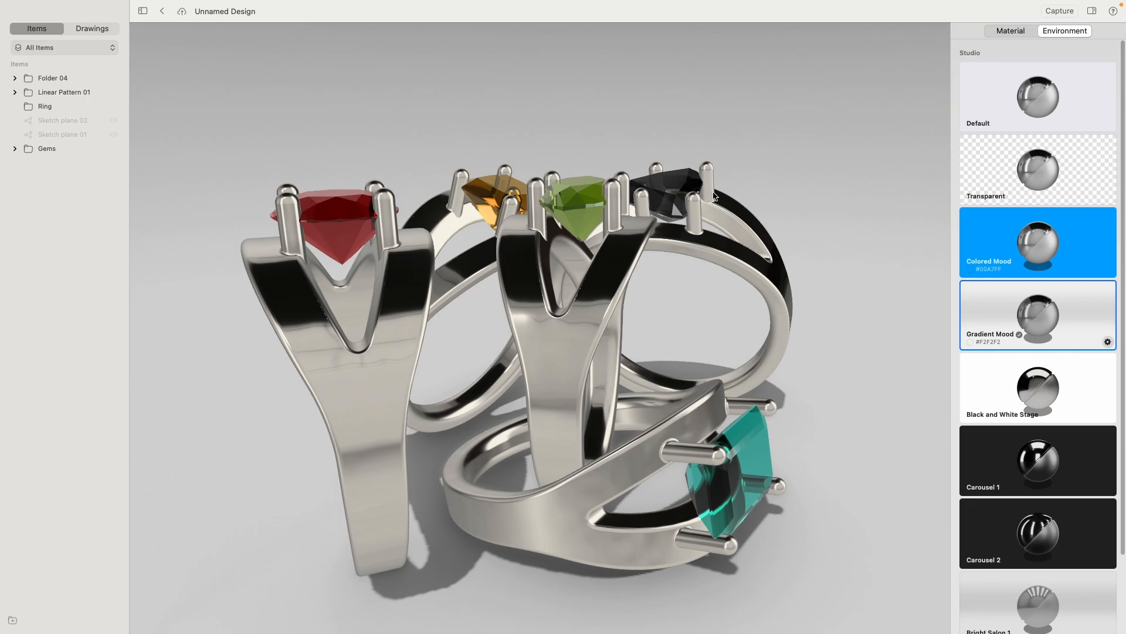
pyautogui.moveTo(757, 387); pyautogui.dragTo(724, 404, button='right')
pyautogui.moveTo(814, 382); pyautogui.dragTo(730, 379, button='right')
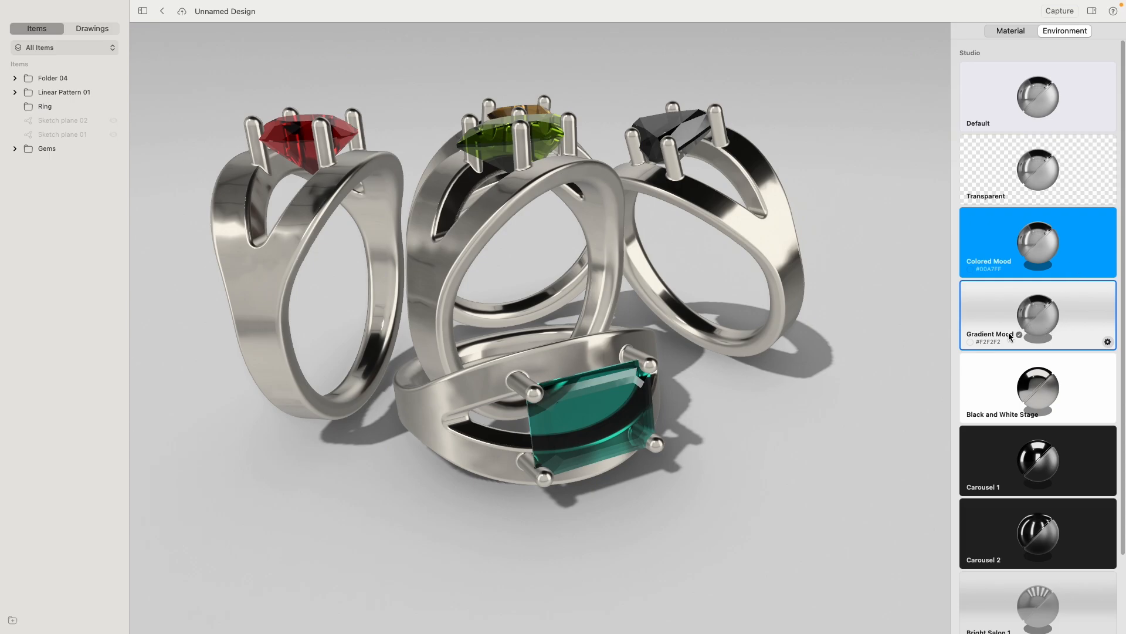
pyautogui.click(1108, 342)
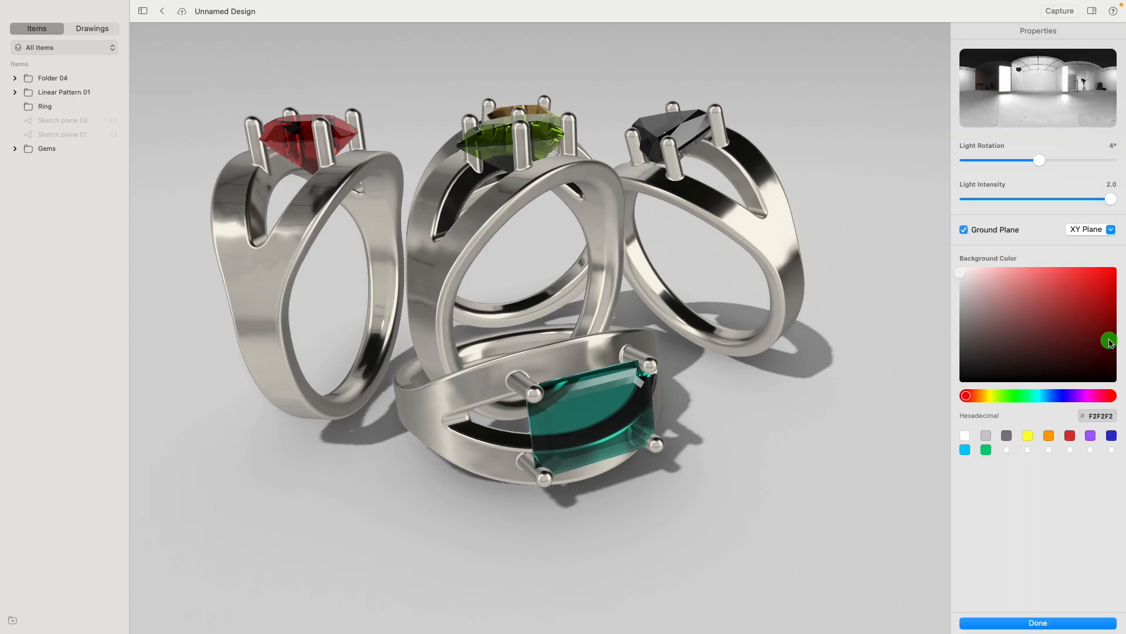
pyautogui.moveTo(1040, 161)
pyautogui.mouseDown()
pyautogui.moveTo(982, 160)
pyautogui.moveTo(1091, 161)
pyautogui.moveTo(1021, 161)
pyautogui.moveTo(1039, 161)
pyautogui.mouseUp()
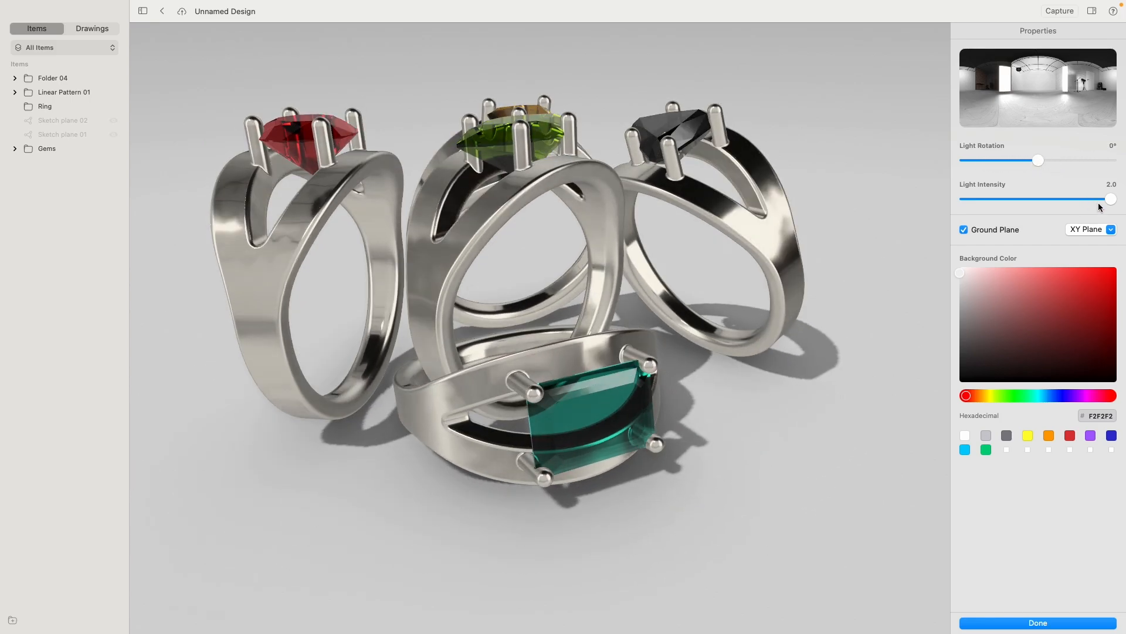
pyautogui.moveTo(1092, 198)
pyautogui.mouseDown()
pyautogui.moveTo(1021, 198)
pyautogui.moveTo(1114, 199)
pyautogui.mouseUp()
# - Turn the Gradient Mood ground plane off and on again, keep it on XY Plane, and close the environment settings
pyautogui.click(963, 230)
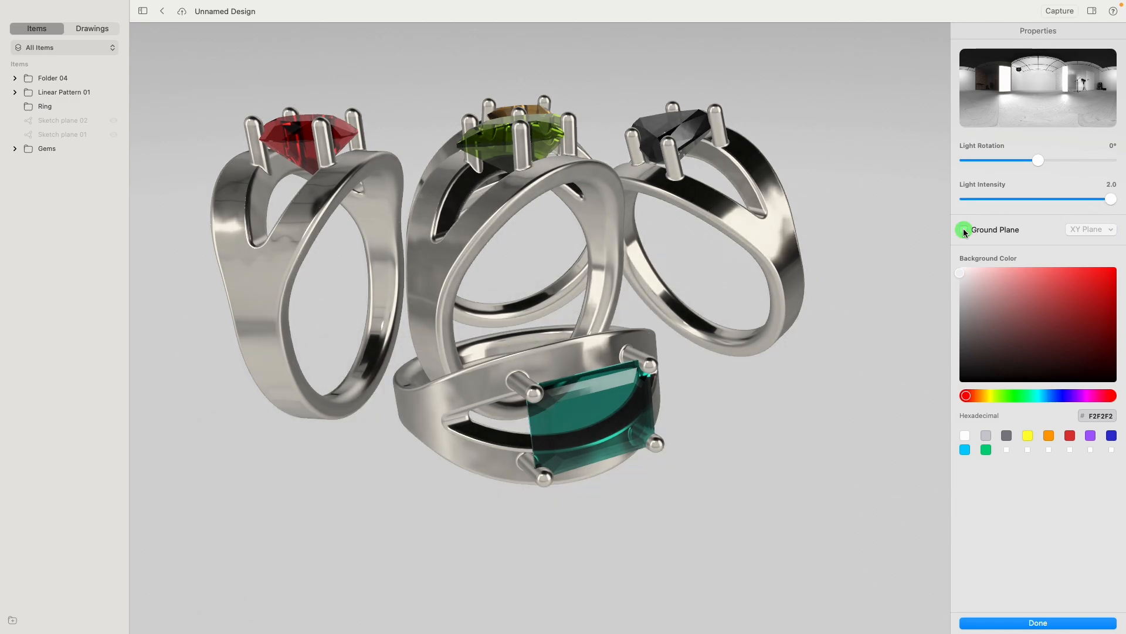
pyautogui.click(963, 228)
pyautogui.click(1090, 229)
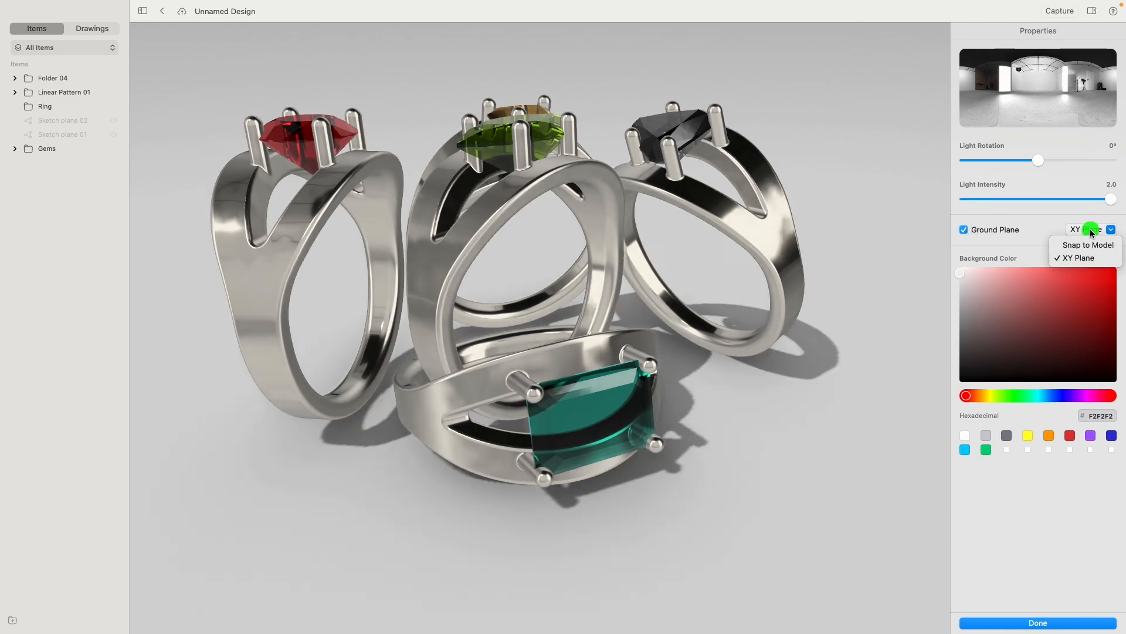
pyautogui.click(1072, 260)
pyautogui.click(1050, 624)
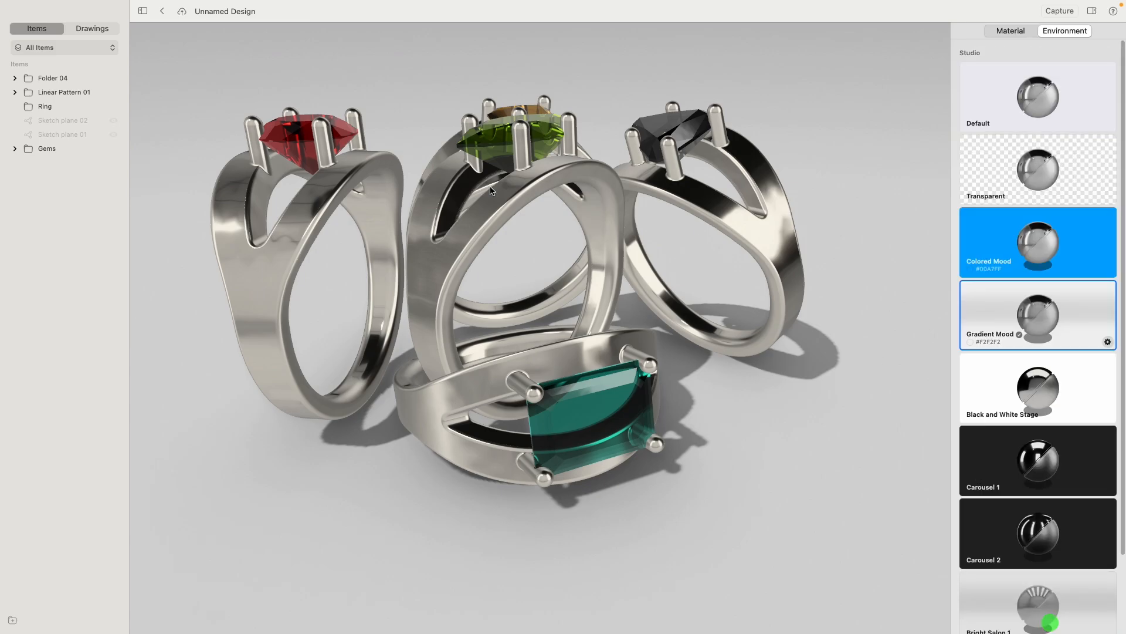
# - Return to the modelling workspace in front view, and show and hide Sketch plane 01 and Sketch plane 02 to examine their sketches
pyautogui.click(162, 16)
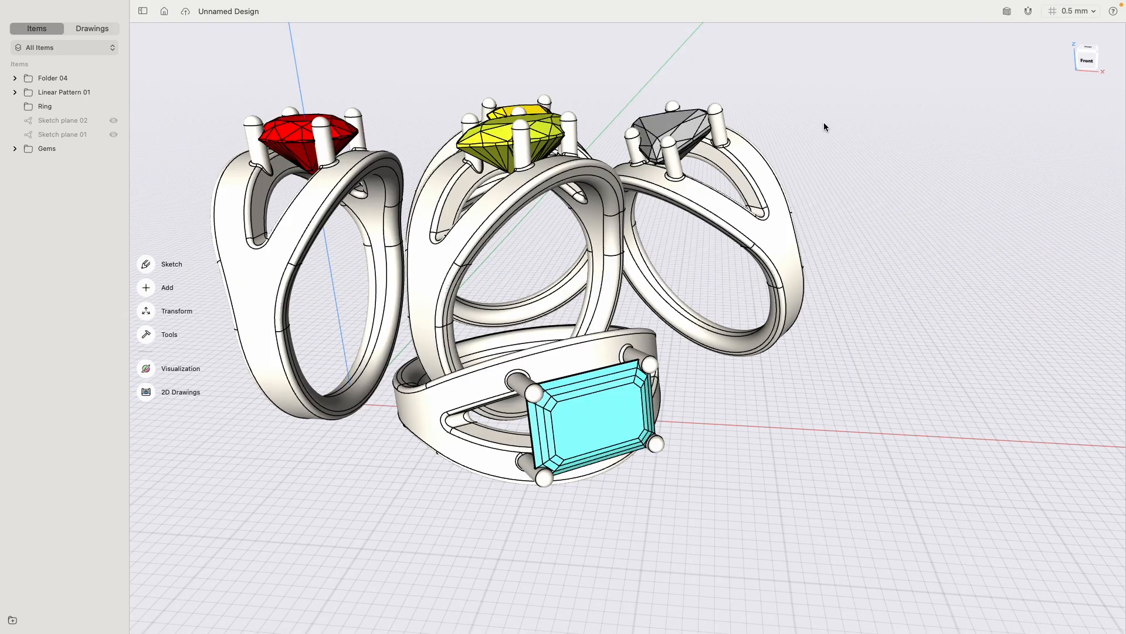
pyautogui.click(1081, 63)
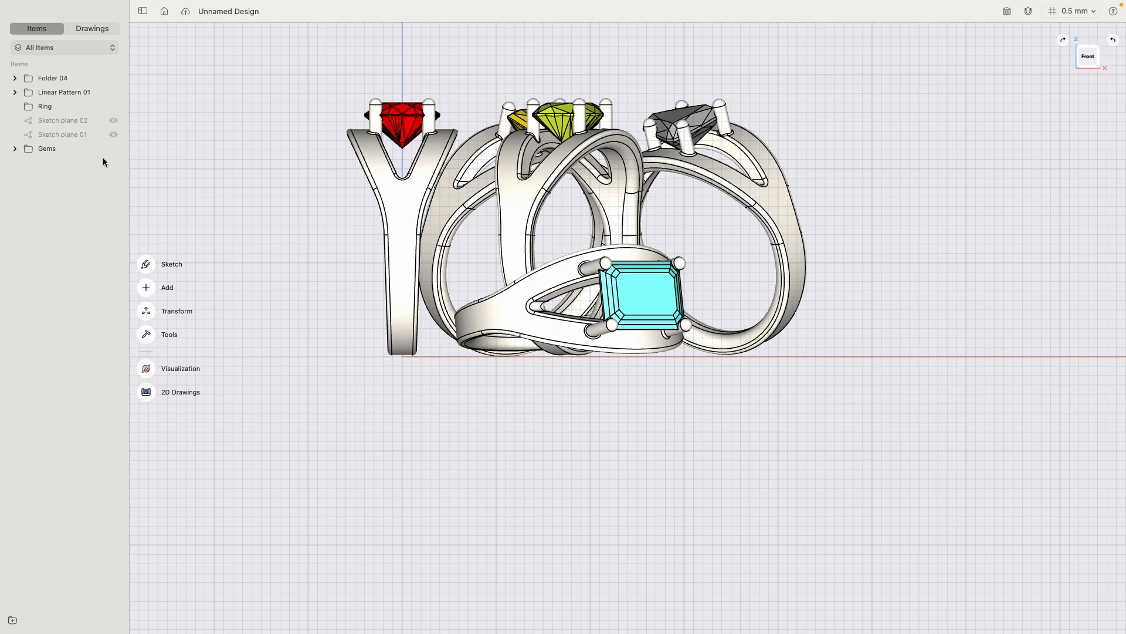
pyautogui.click(113, 122)
pyautogui.click(115, 137)
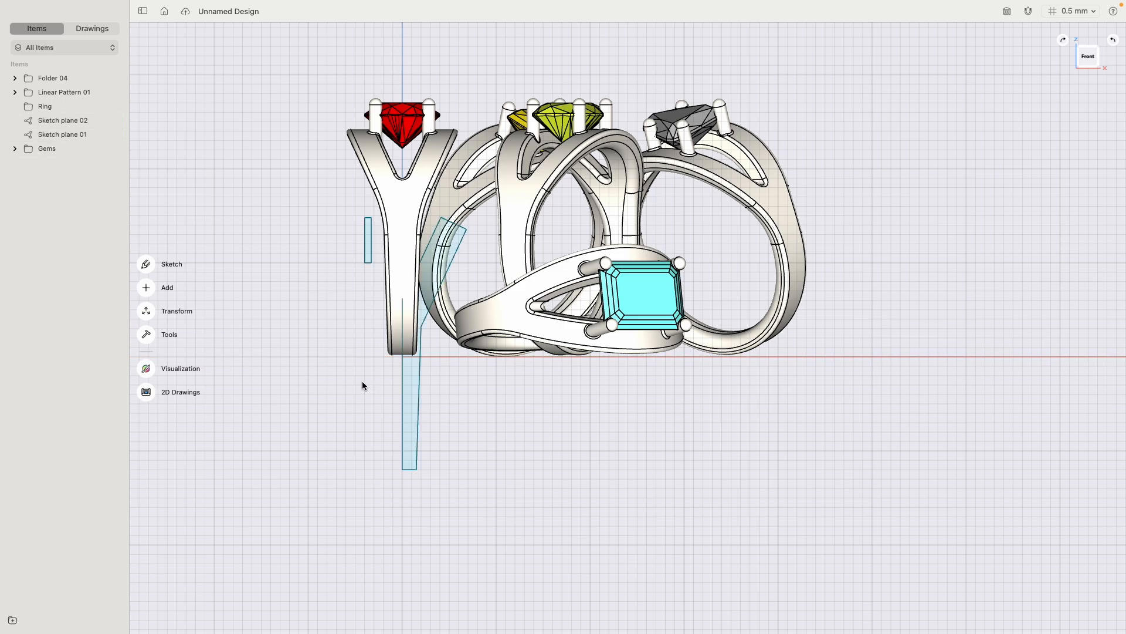
pyautogui.click(112, 120)
pyautogui.click(113, 134)
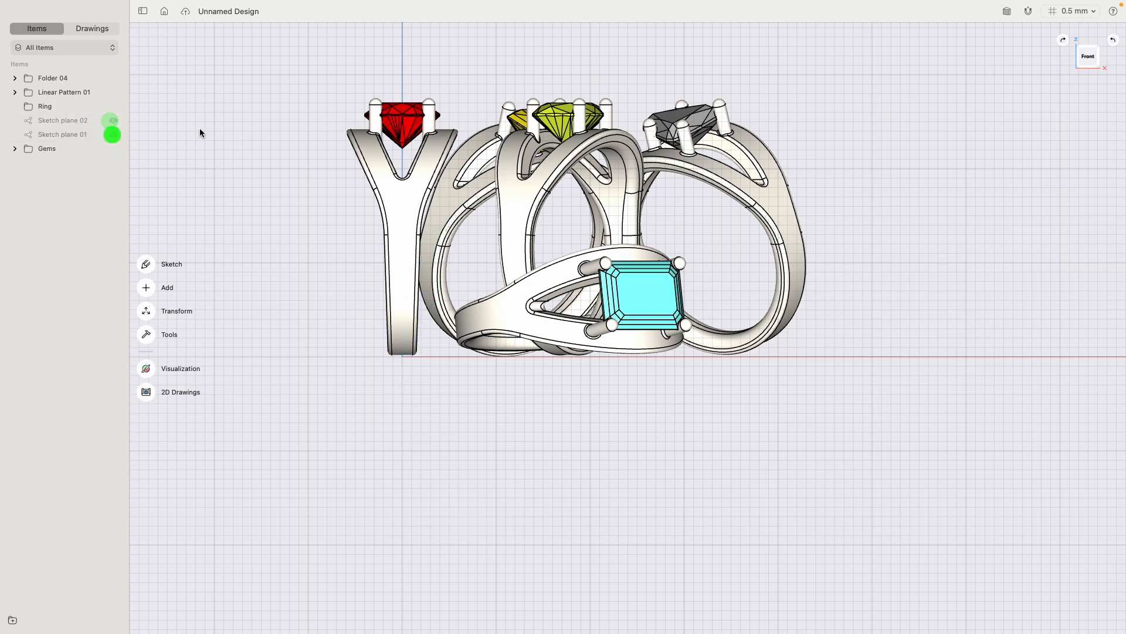
# - Reopen the visualization of the rings and apply the Colored Mood studio environment
pyautogui.click(146, 369)
pyautogui.moveTo(822, 357); pyautogui.dragTo(770, 273, button='right')
pyautogui.moveTo(823, 190); pyautogui.dragTo(819, 200, button='right')
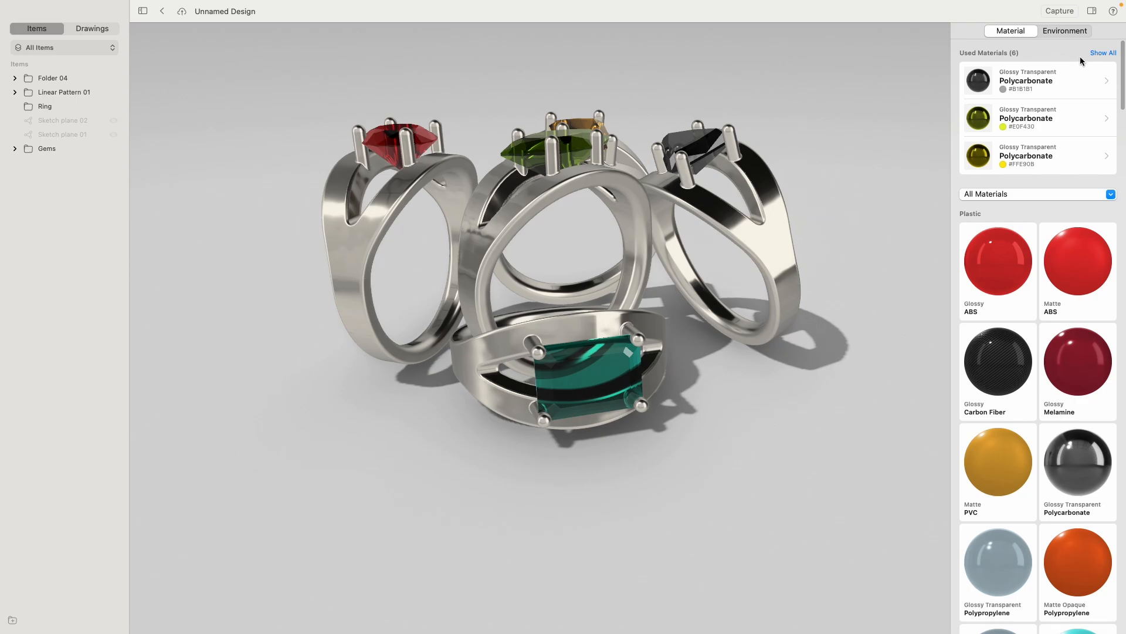
pyautogui.click(1056, 31)
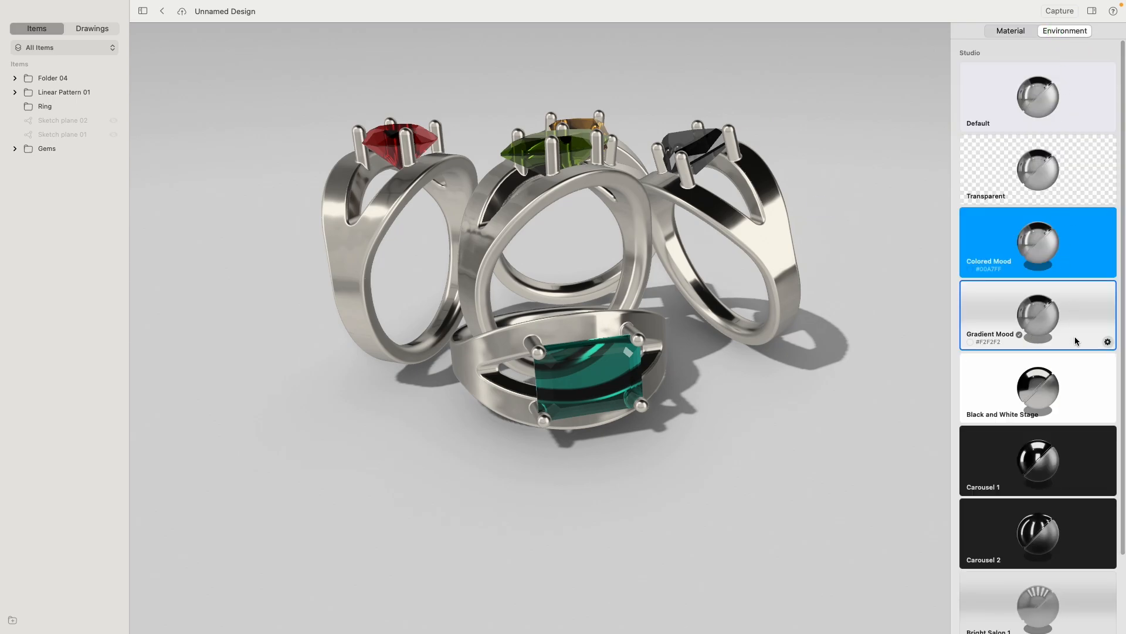
pyautogui.click(1074, 238)
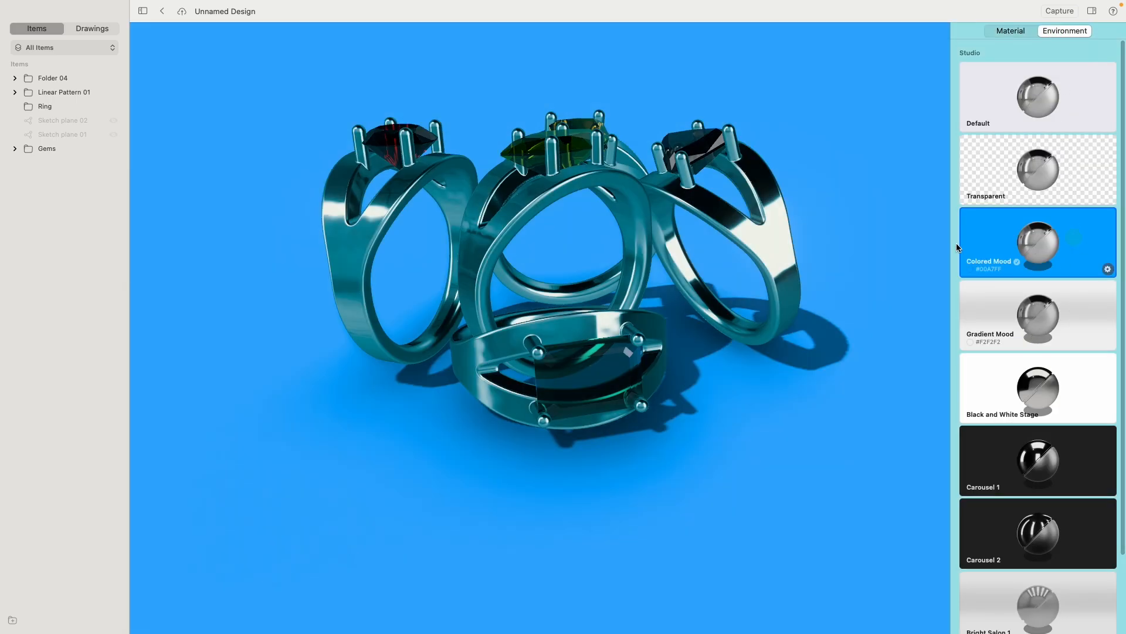
# - Change the Colored Mood background to a muted yellow, DBD572, and finish editing the environment
pyautogui.click(1108, 268)
pyautogui.moveTo(1031, 338); pyautogui.dragTo(1067, 266)
pyautogui.click(991, 395)
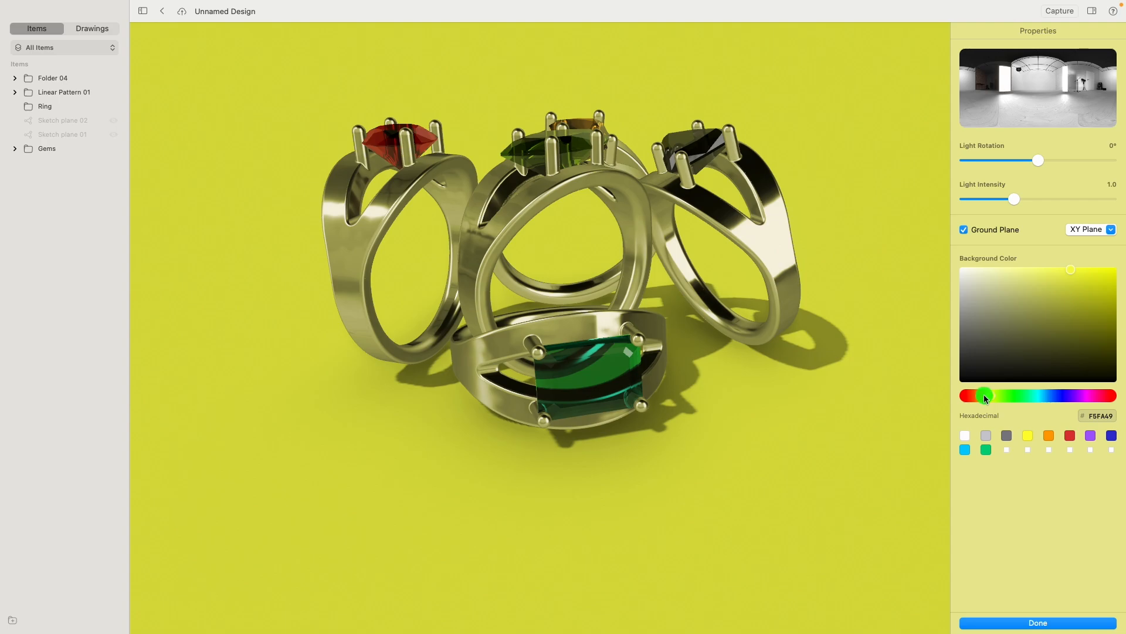
pyautogui.moveTo(1023, 311); pyautogui.dragTo(1035, 283)
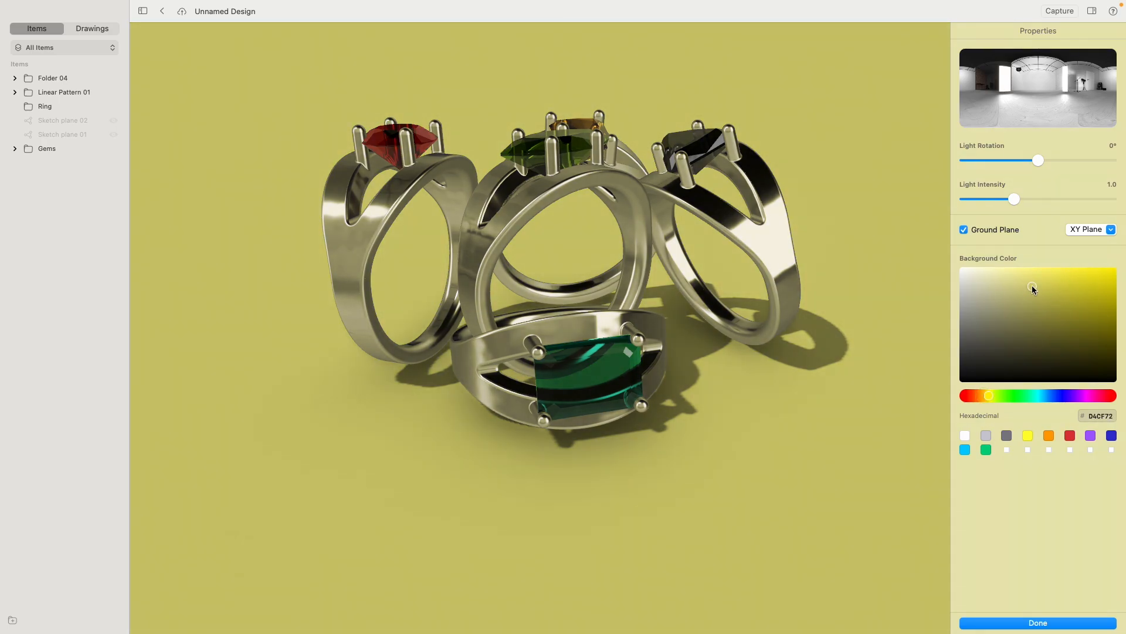
pyautogui.click(1037, 623)
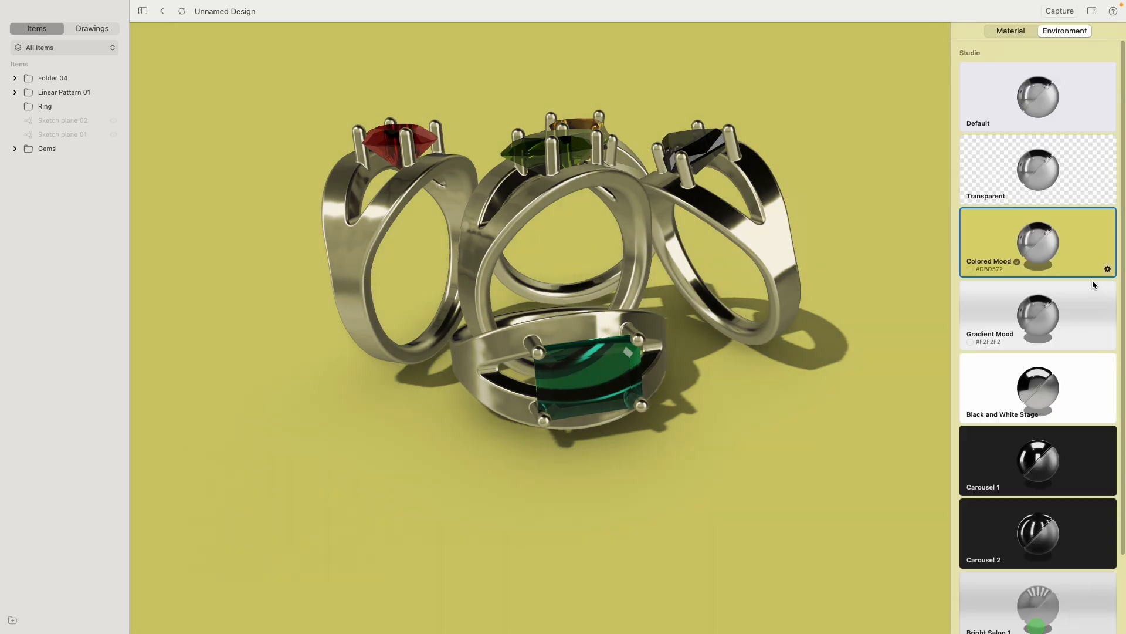
# - Preview the rings in the Carousel 1 environment and switch the scene back to Gradient Mood
pyautogui.click(1037, 451)
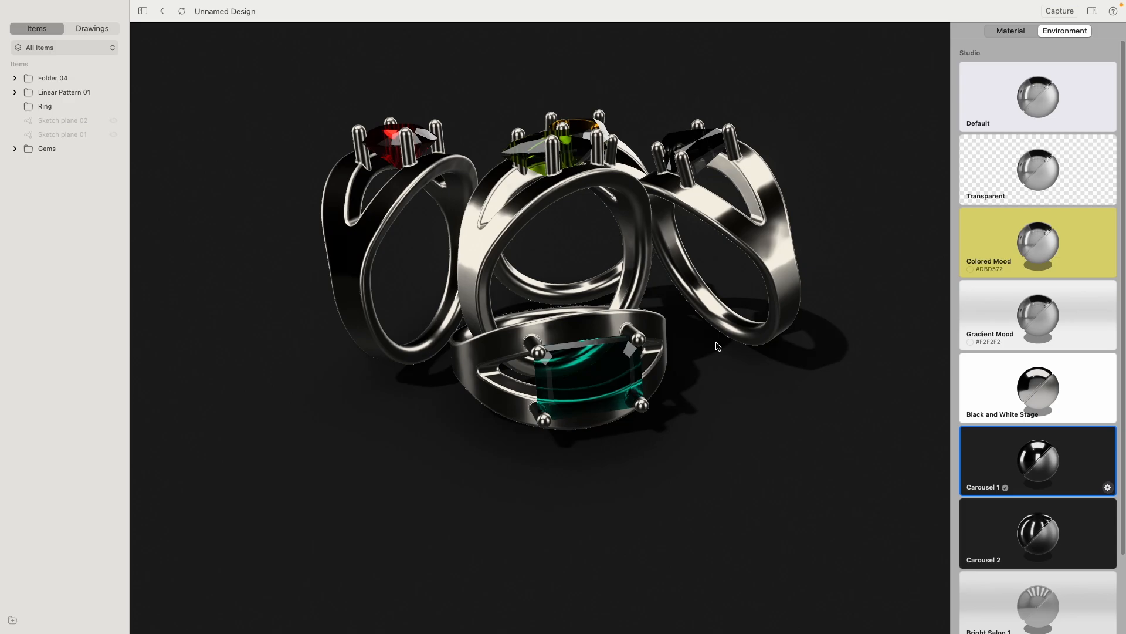
pyautogui.moveTo(636, 277)
pyautogui.mouseDown(button='right')
pyautogui.moveTo(687, 307)
pyautogui.moveTo(687, 277)
pyautogui.moveTo(669, 287)
pyautogui.mouseUp(button='right')
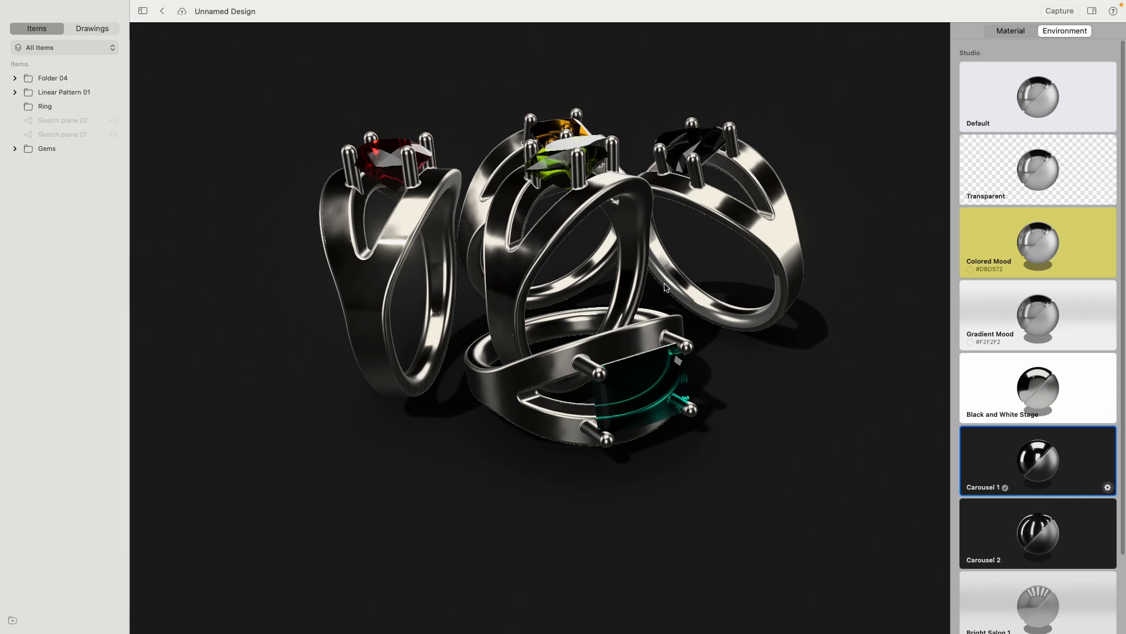
pyautogui.click(1052, 321)
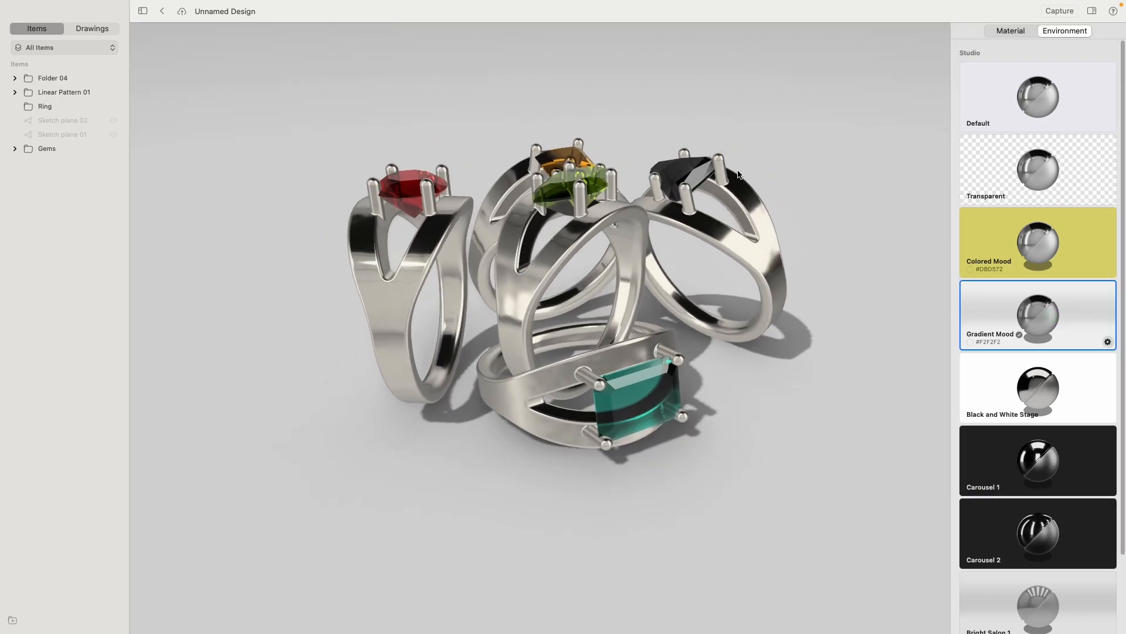
pyautogui.scroll(5, 739, 173)
pyautogui.moveTo(749, 165); pyautogui.dragTo(842, 123, button='middle')
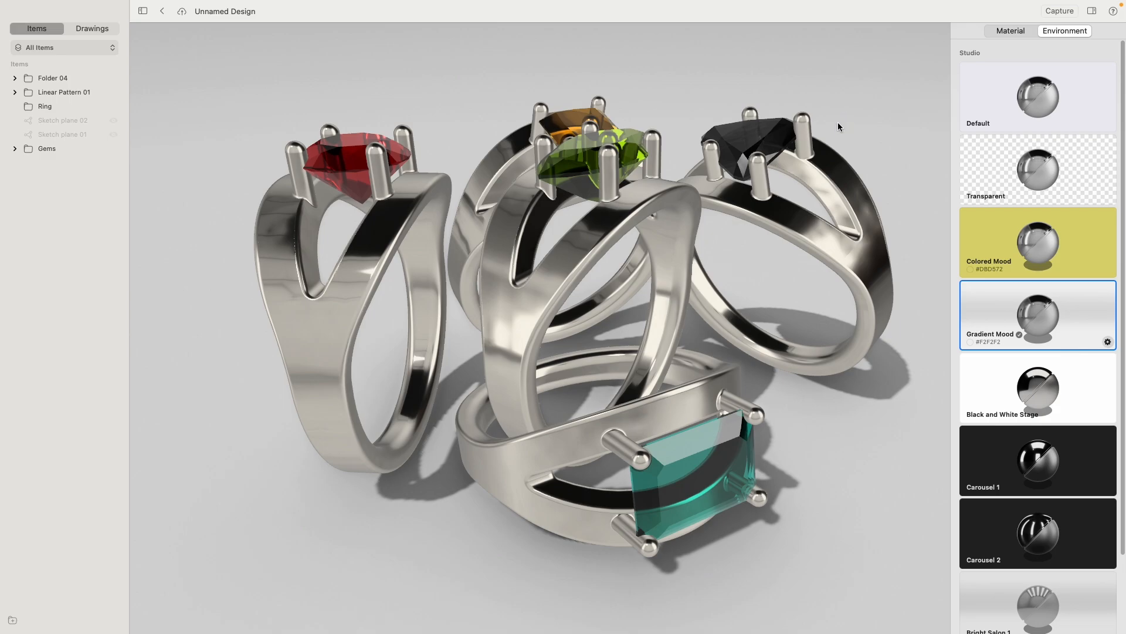